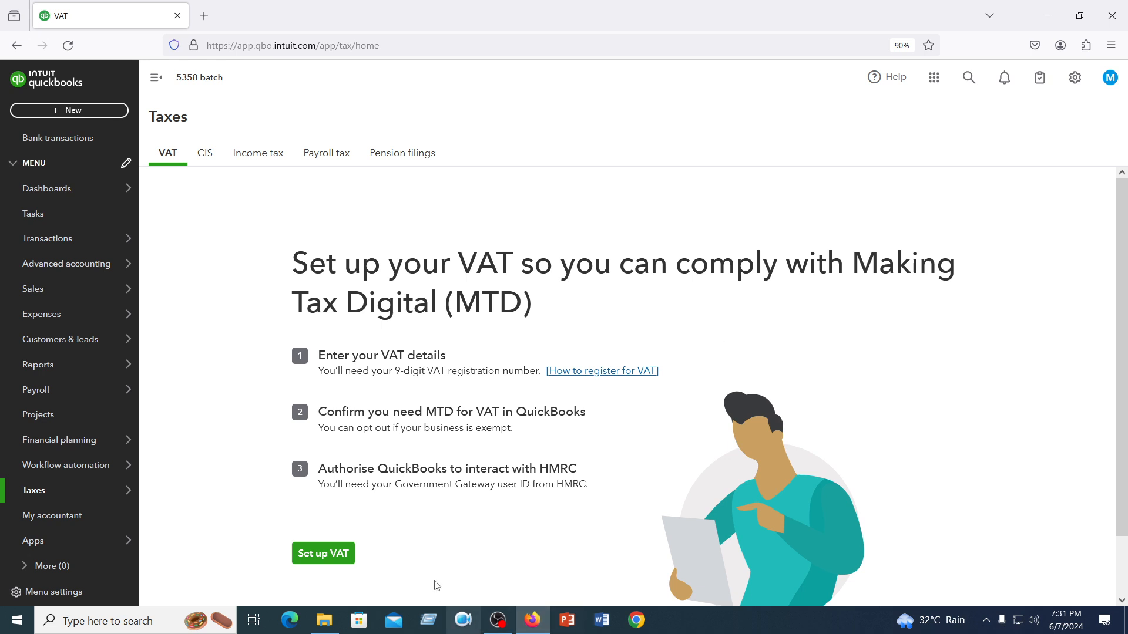
# Start VAT setup to bring up the Set up VAT form for HM Revenue & Customs.
pyautogui.click(337, 562)
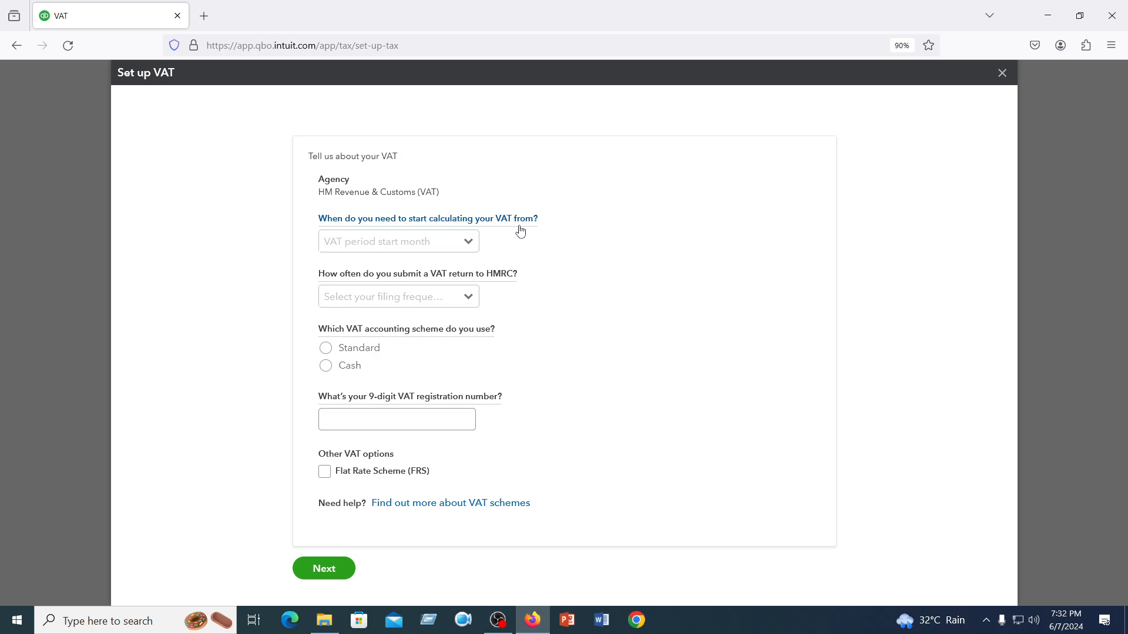
# Set the VAT period start month to January and the filing frequency to Quarterly.
pyautogui.click(393, 243)
pyautogui.click(342, 275)
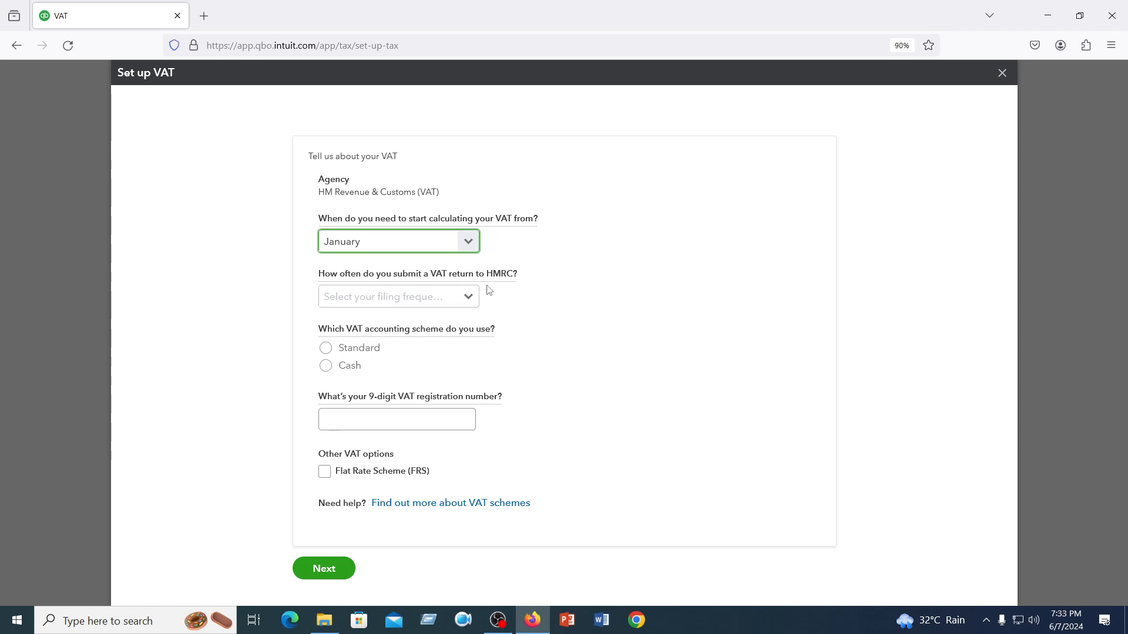
pyautogui.click(460, 300)
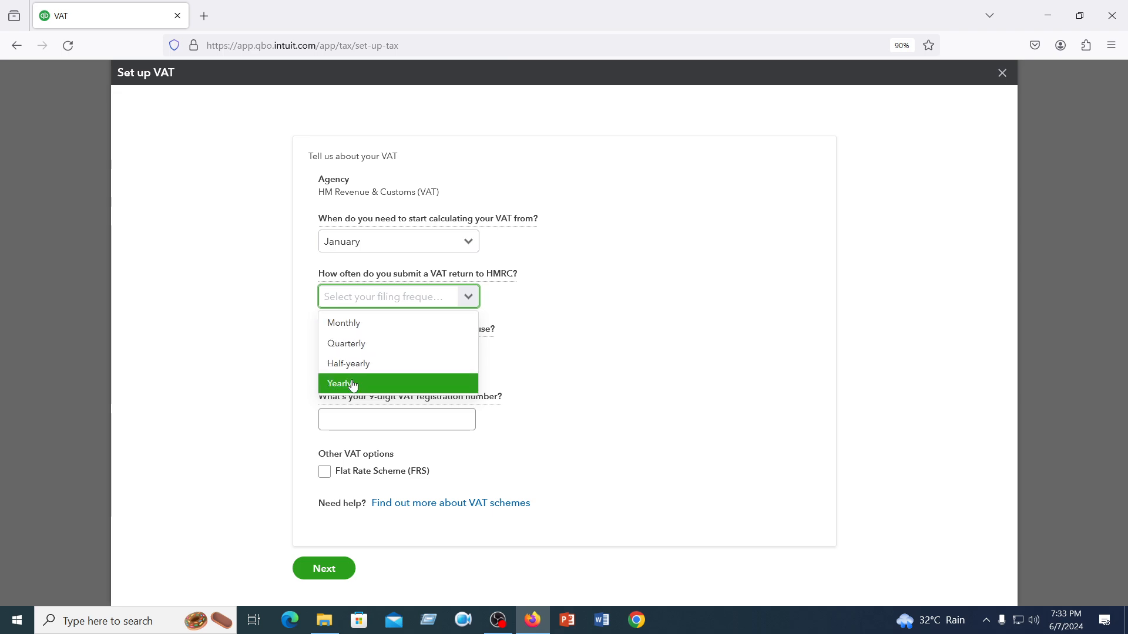
pyautogui.click(352, 346)
pyautogui.click(580, 350)
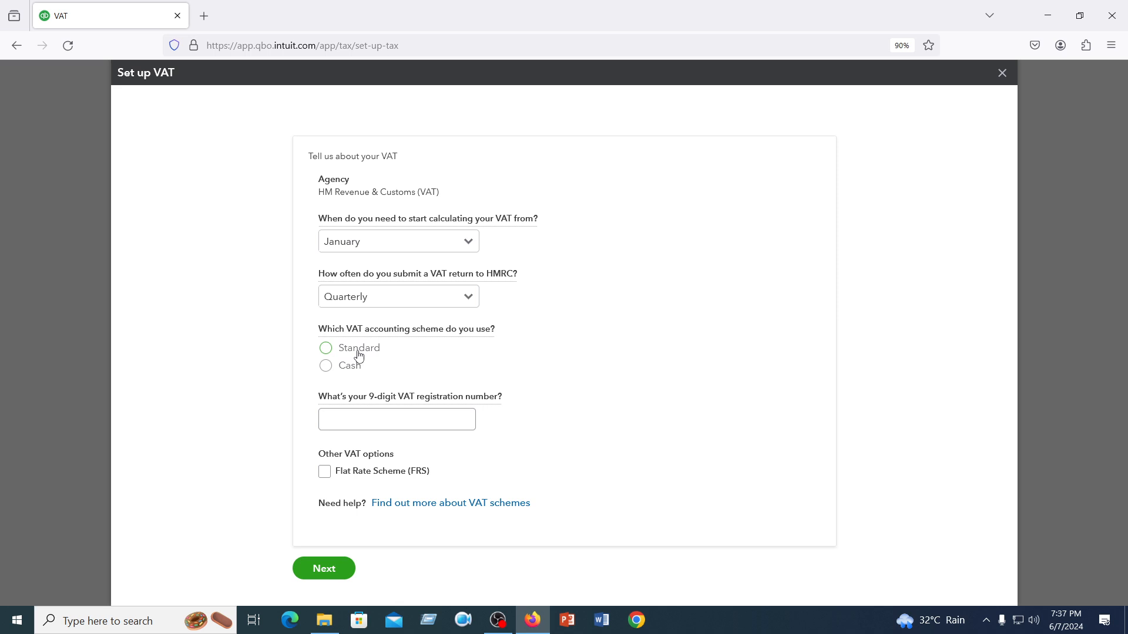
# Choose the Cash accounting scheme and enter the company's VAT registration number.
pyautogui.click(325, 369)
pyautogui.click(383, 423)
pyautogui.write('98796')
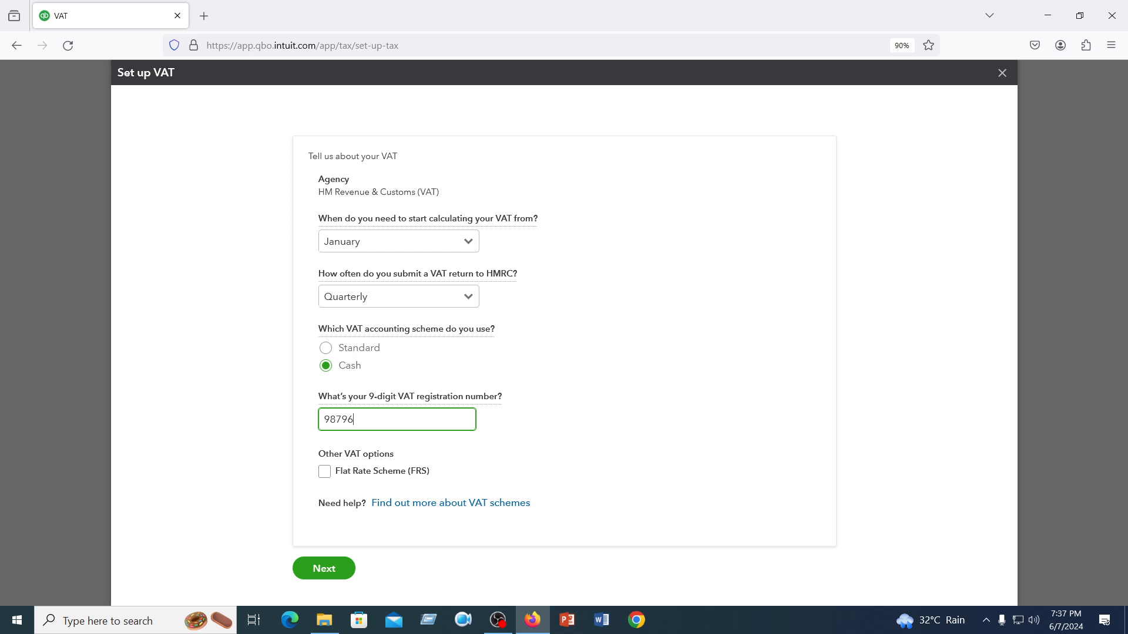
pyautogui.write('54625')
pyautogui.click(541, 436)
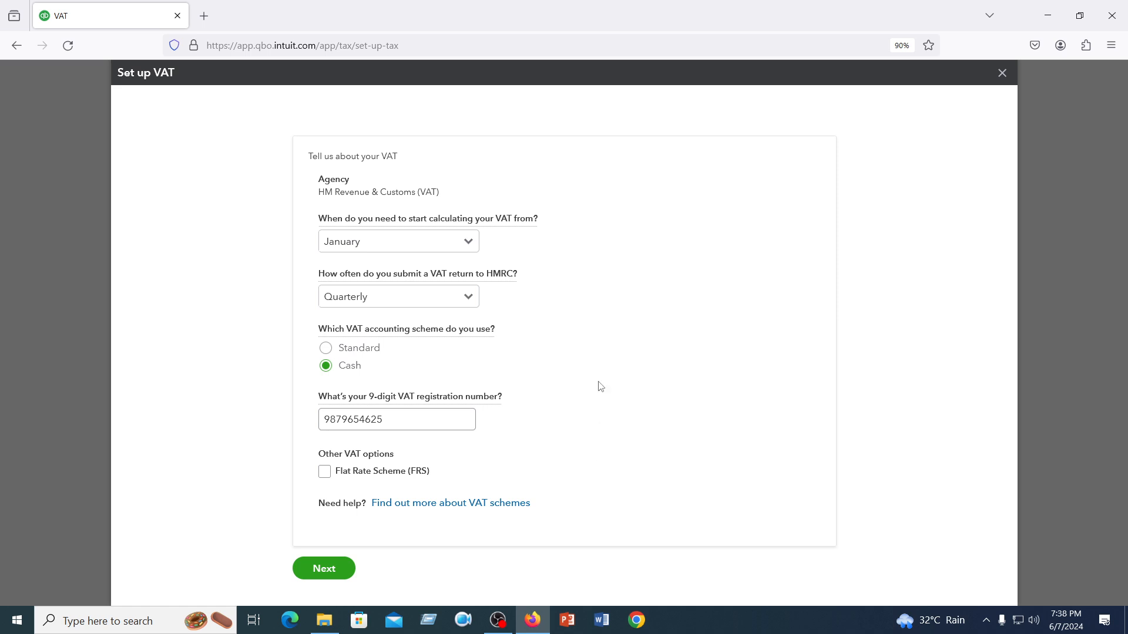
# Submit the VAT setup, acknowledge completion, and decline Making Tax Digital.
pyautogui.click(322, 573)
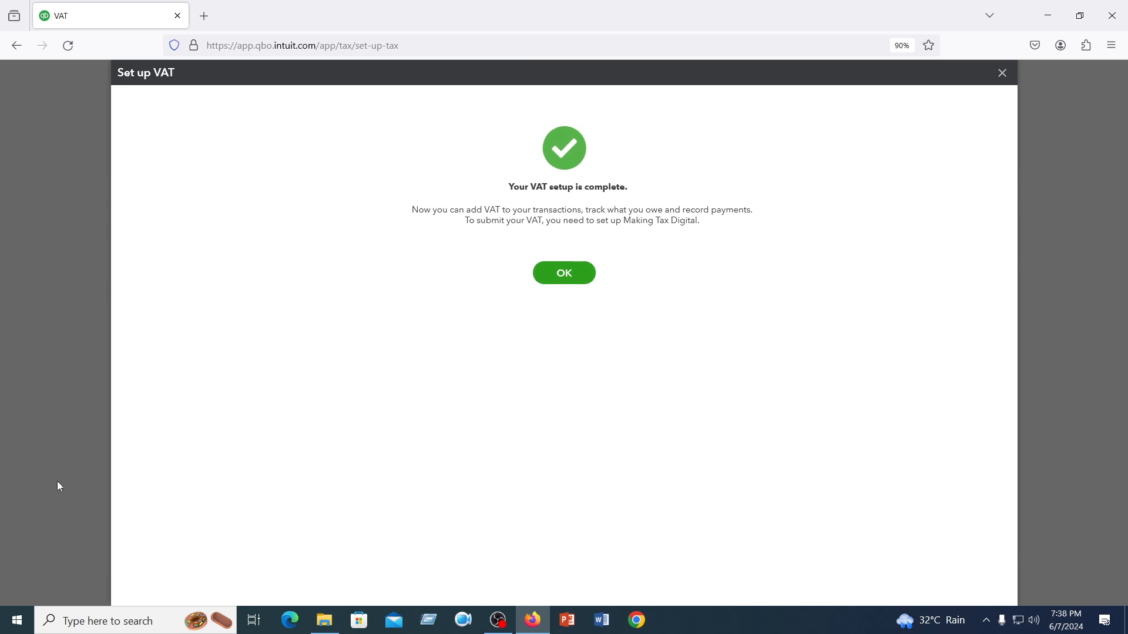
pyautogui.click(579, 276)
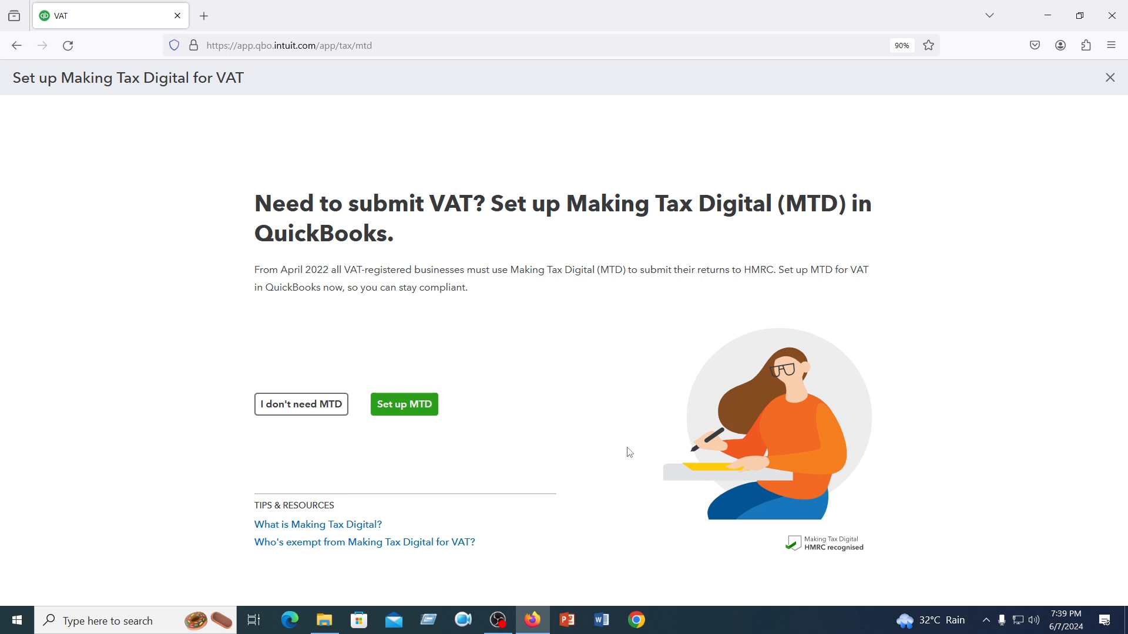
pyautogui.click(307, 404)
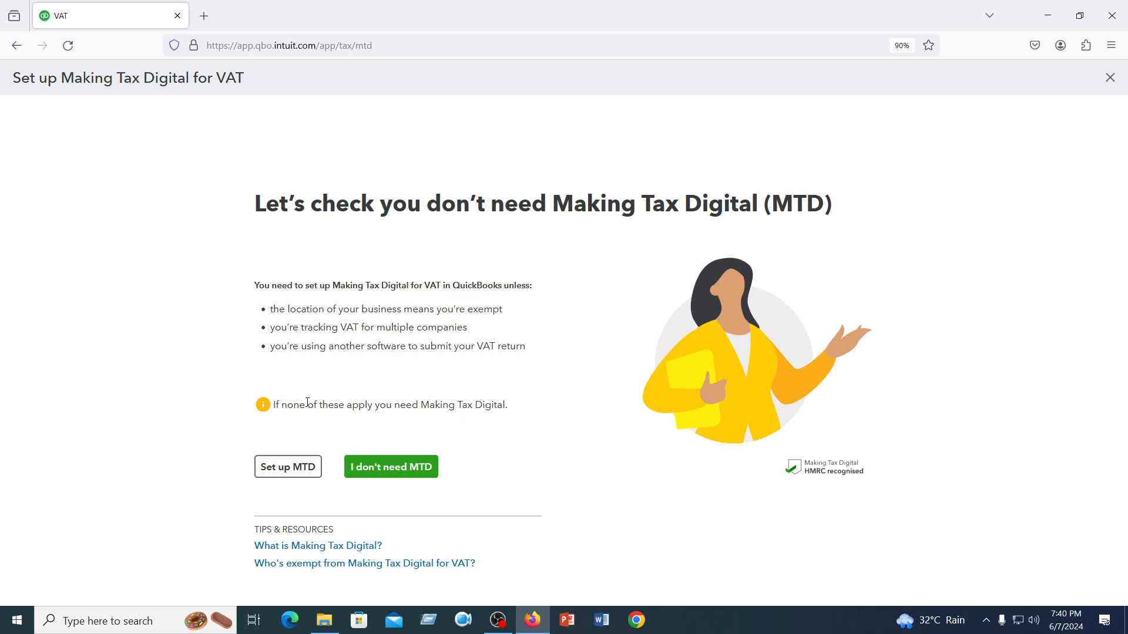
# Confirm Making Tax Digital isn't needed and return to the VAT overview.
pyautogui.click(386, 469)
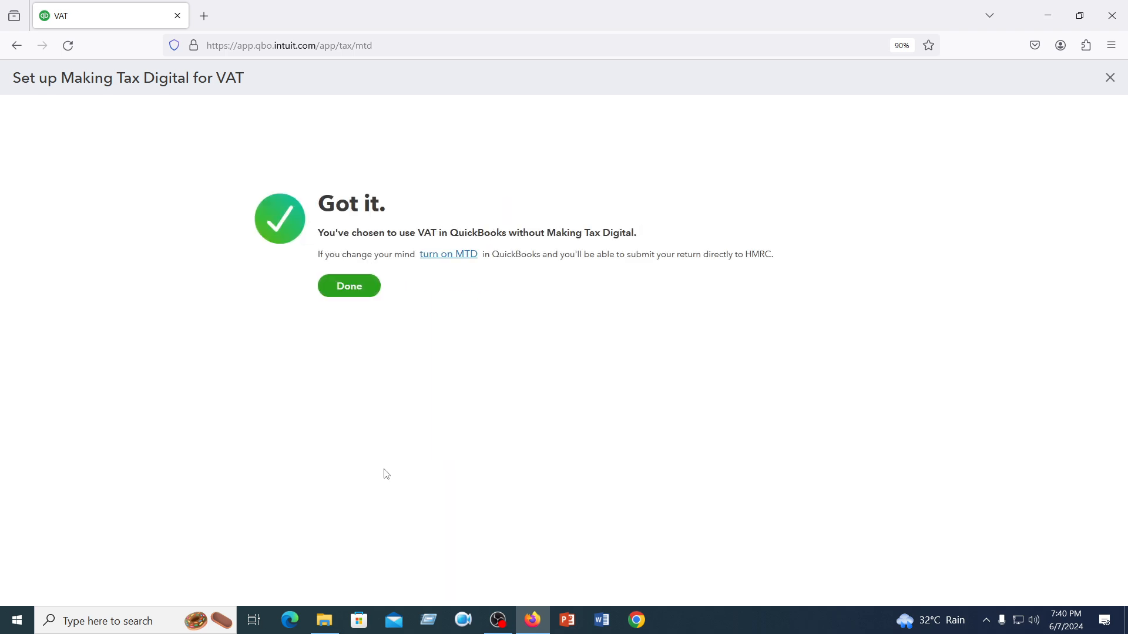
pyautogui.click(341, 293)
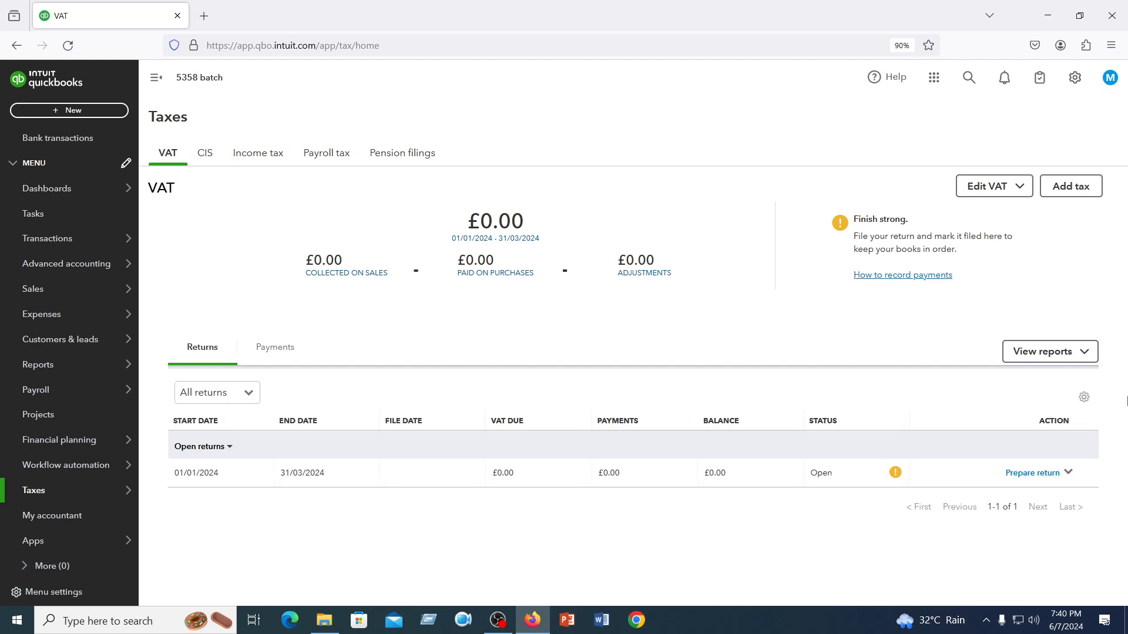
pyautogui.moveTo(3, 543)
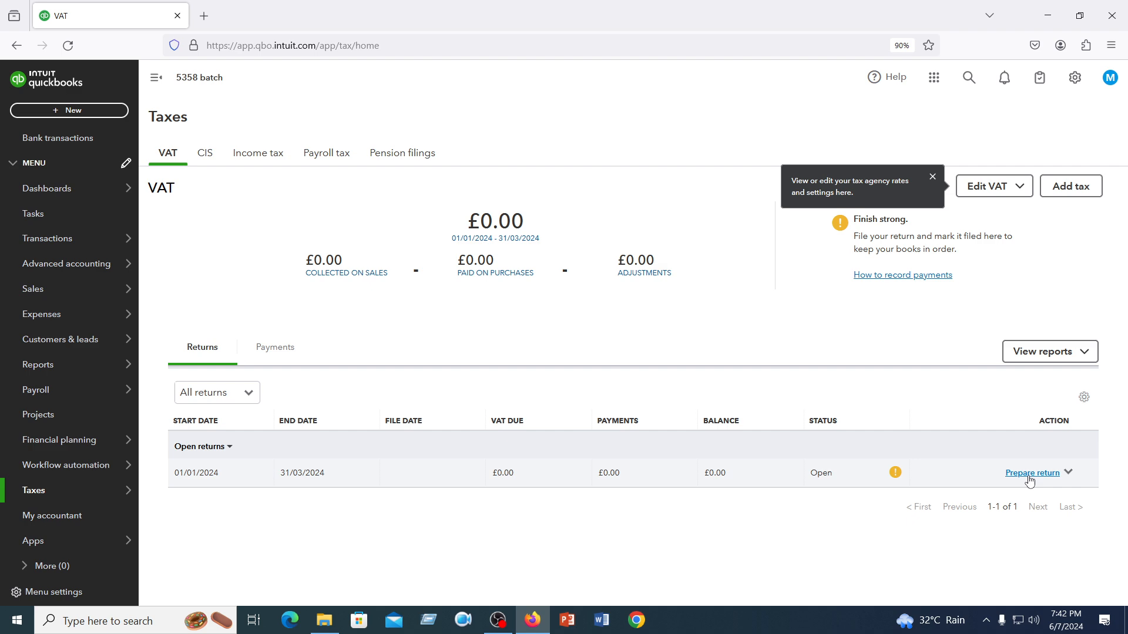
# From the Edit VAT menu, open the Add tax form for a new VAT tax rate.
pyautogui.click(1022, 189)
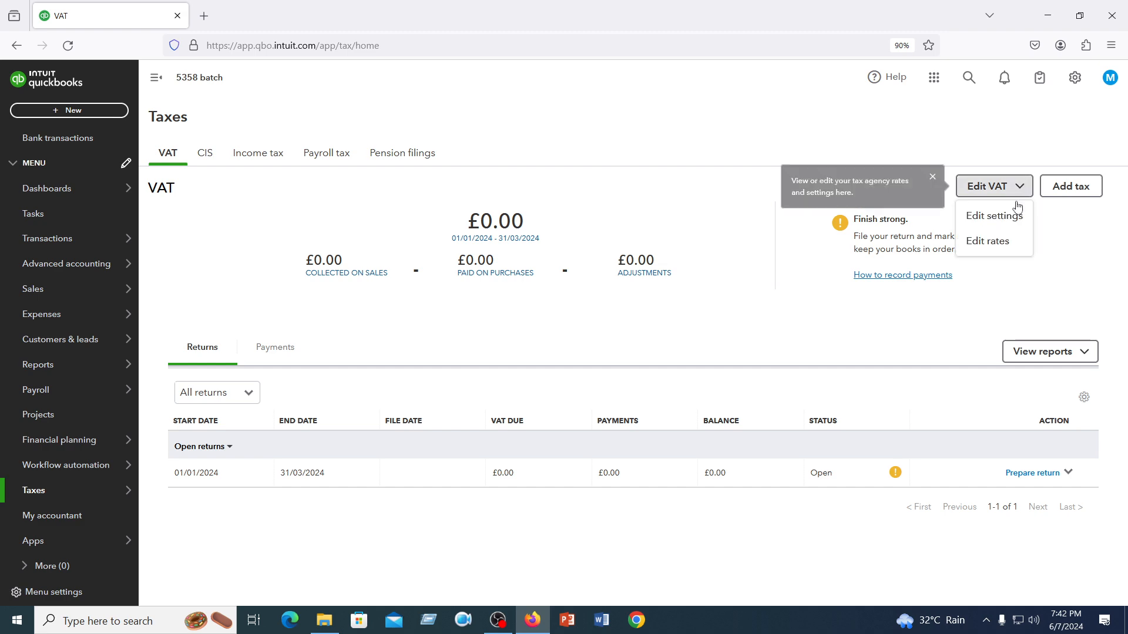
pyautogui.click(1079, 189)
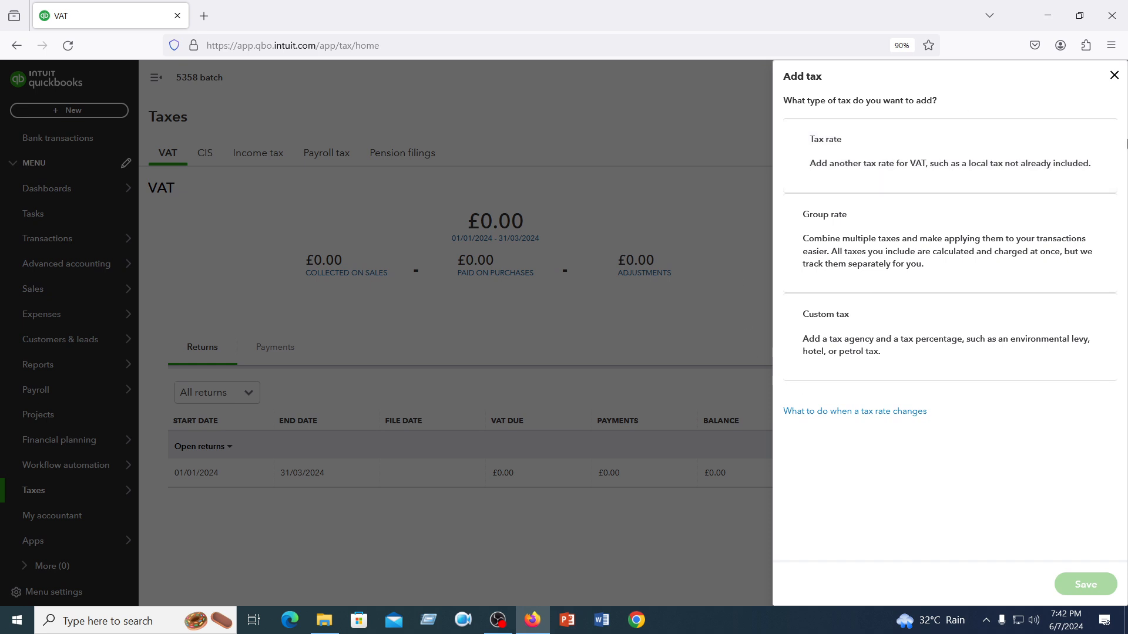
pyautogui.click(1113, 75)
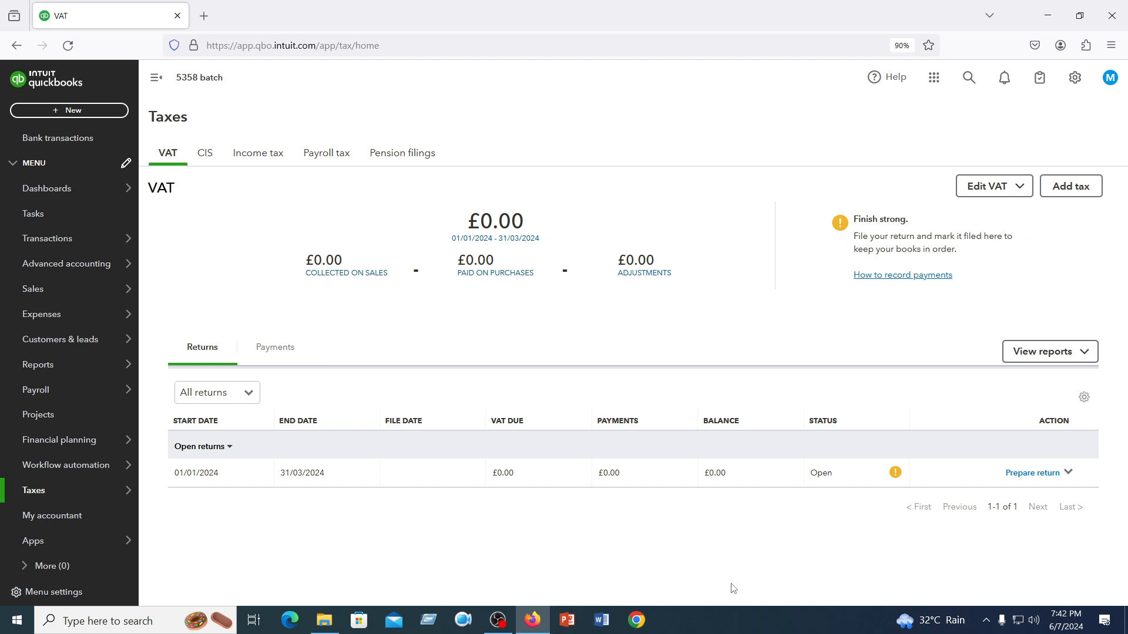
pyautogui.click(1072, 187)
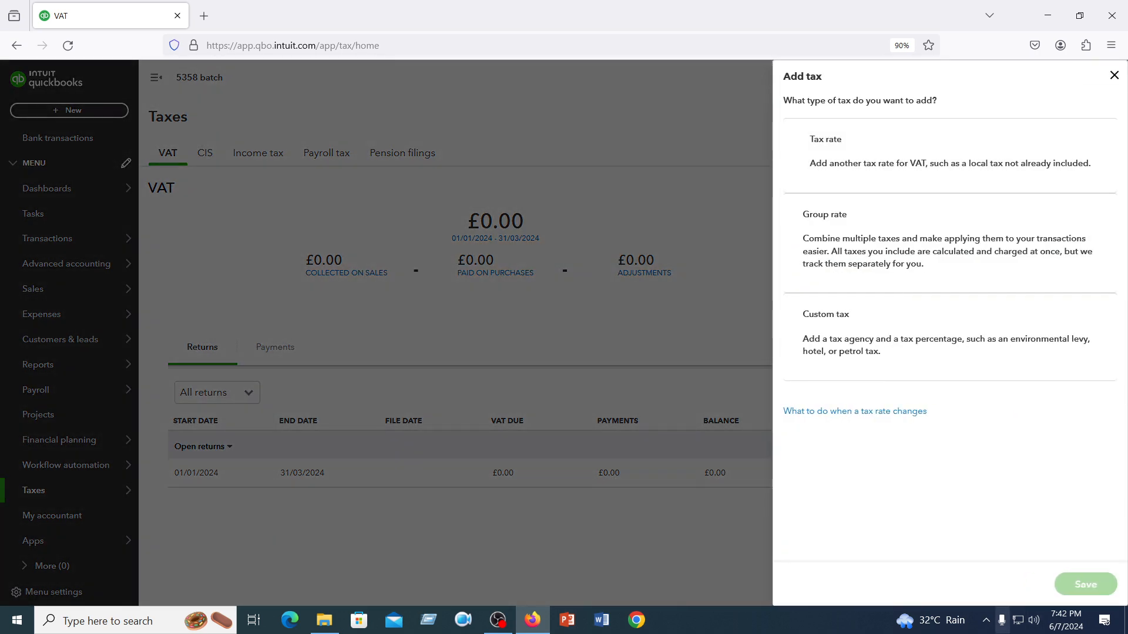
pyautogui.click(844, 162)
# Enter 'Import Tax' as the new tax rate's name and description.
pyautogui.click(819, 223)
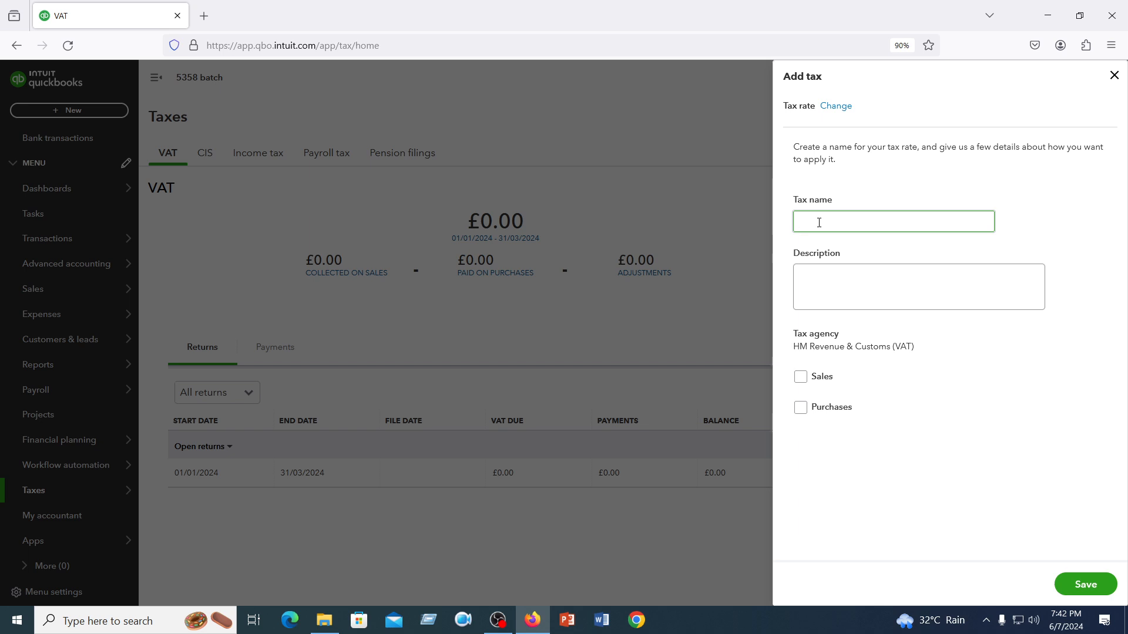
pyautogui.click(1115, 77)
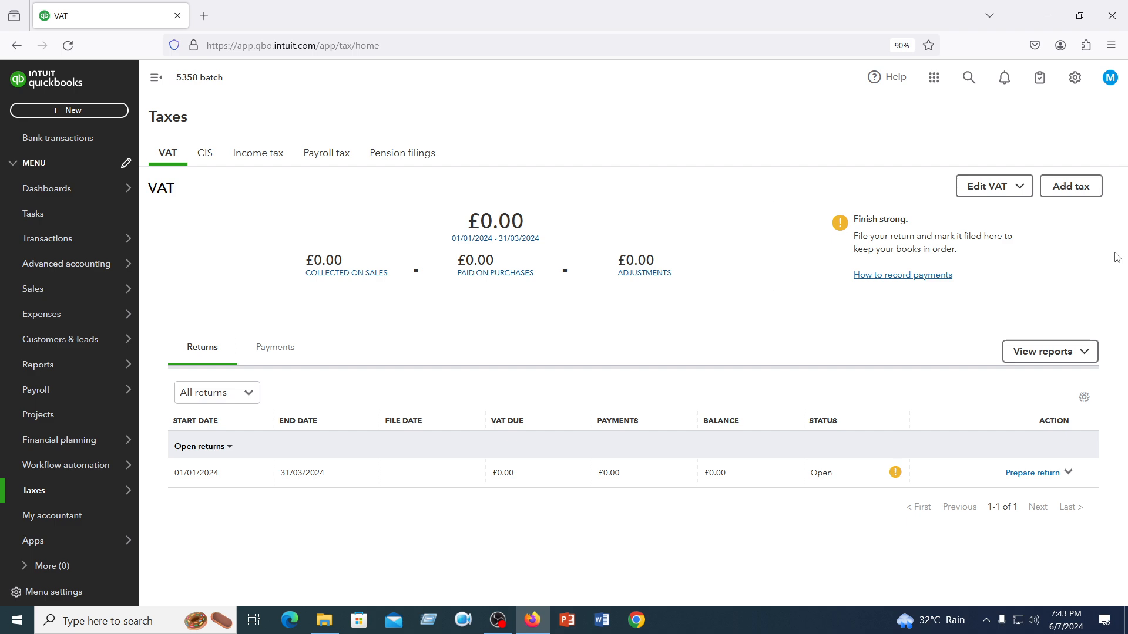
pyautogui.click(1085, 188)
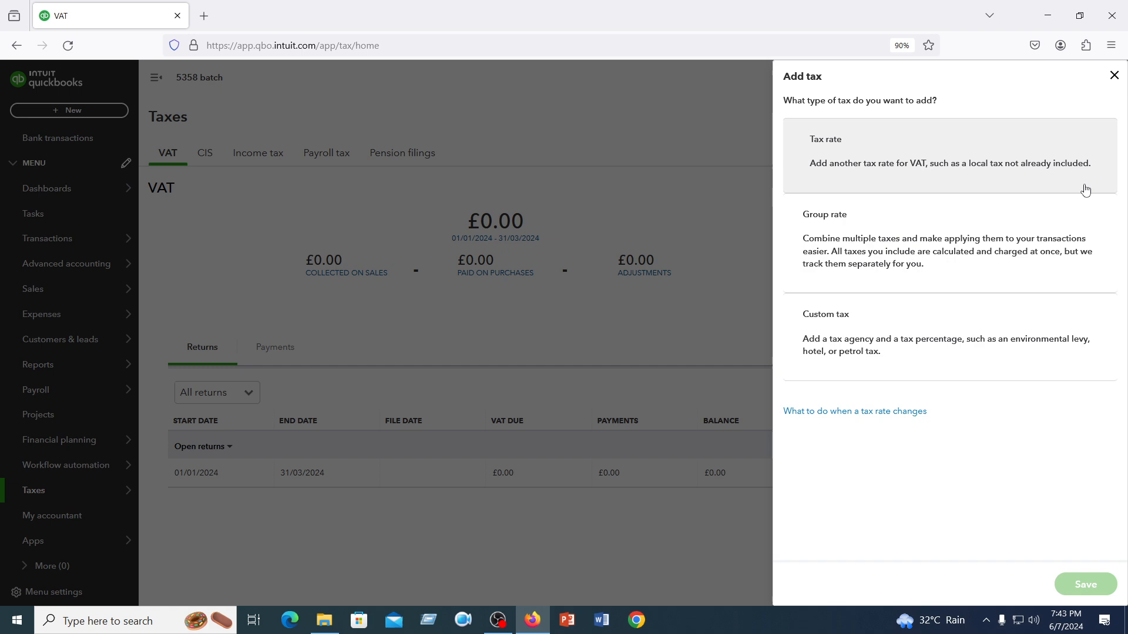
pyautogui.click(818, 161)
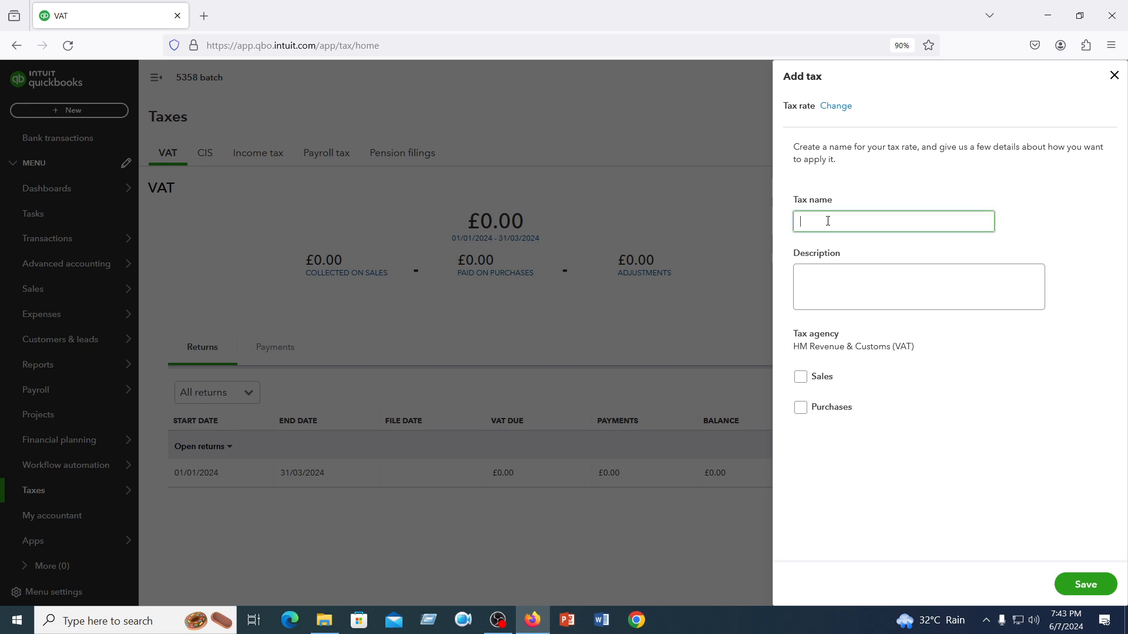
pyautogui.write('Import Tax')
pyautogui.click(848, 286)
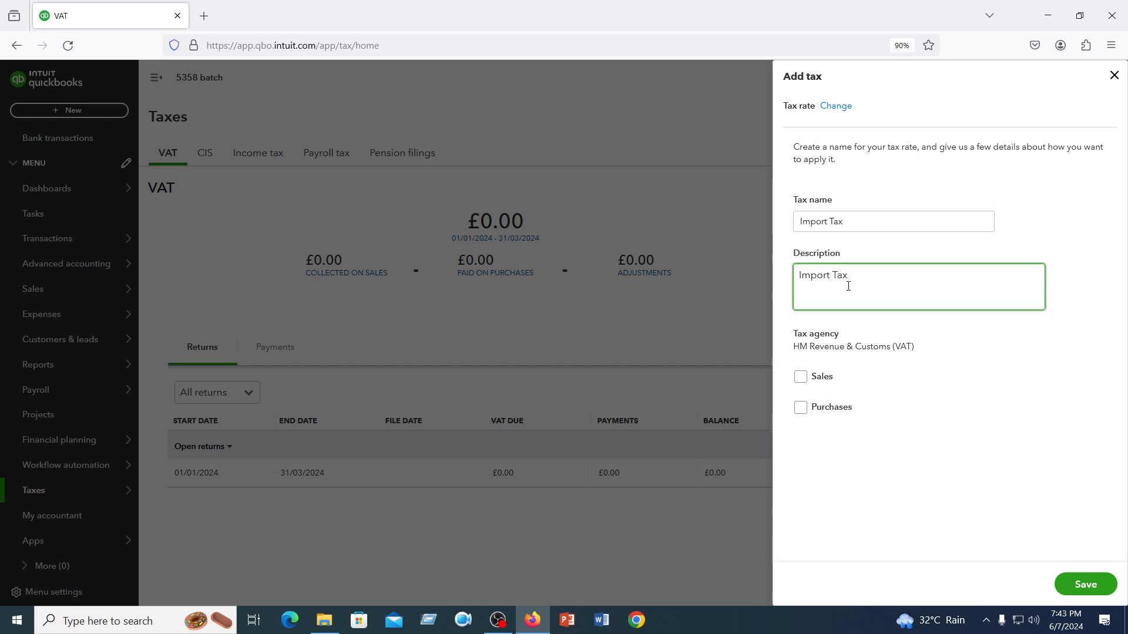
pyautogui.click(855, 221)
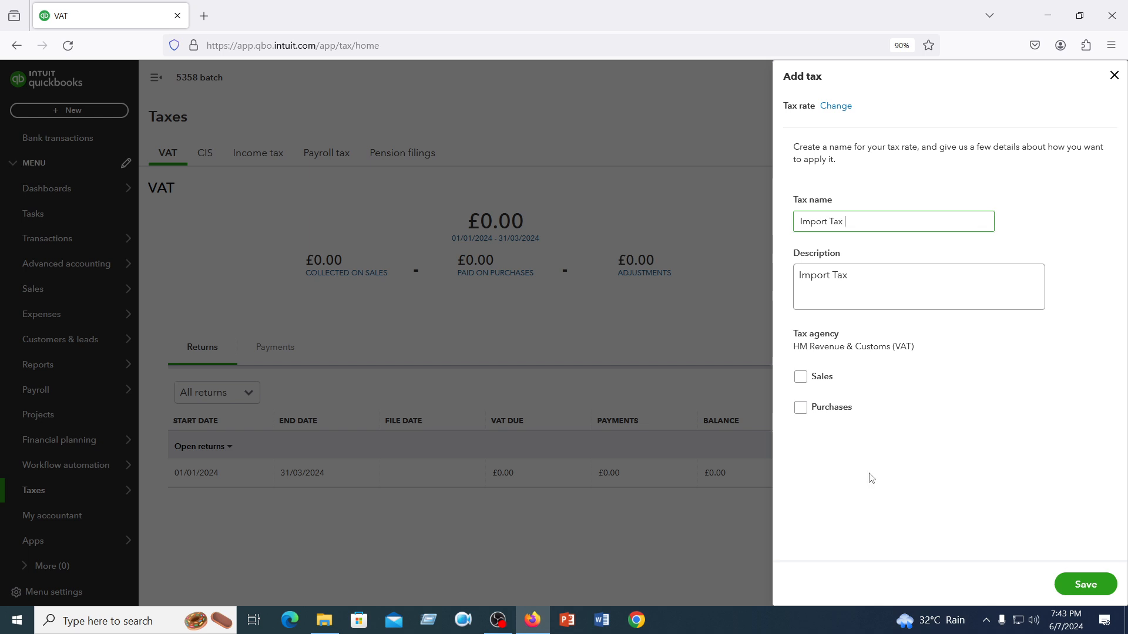
pyautogui.click(824, 347)
pyautogui.tripleClick(824, 346)
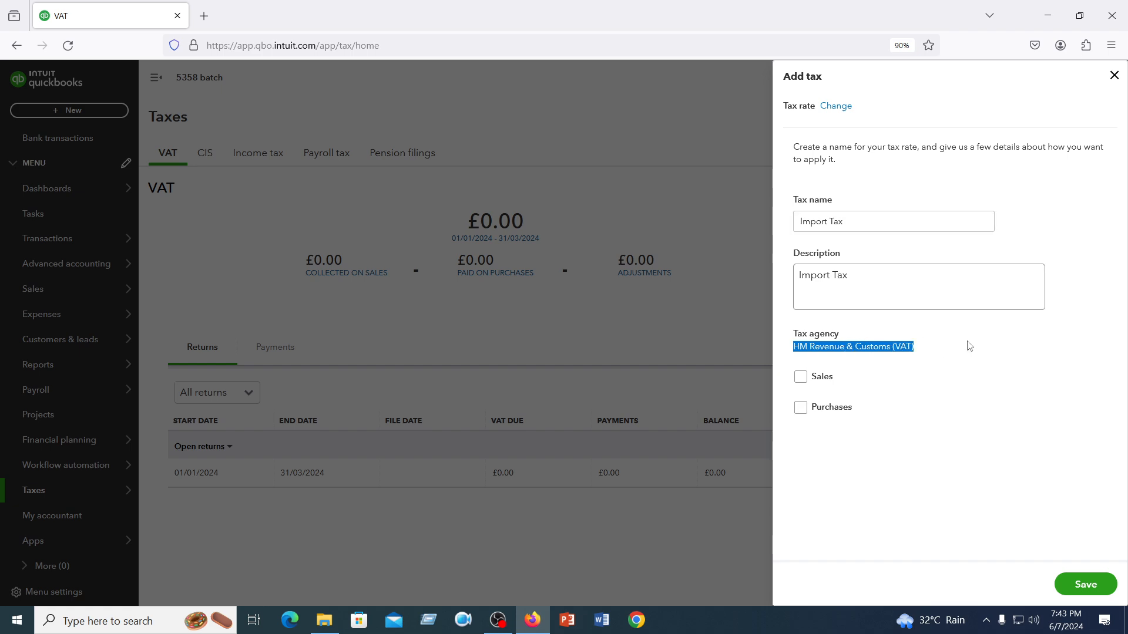
pyautogui.click(801, 378)
pyautogui.click(819, 419)
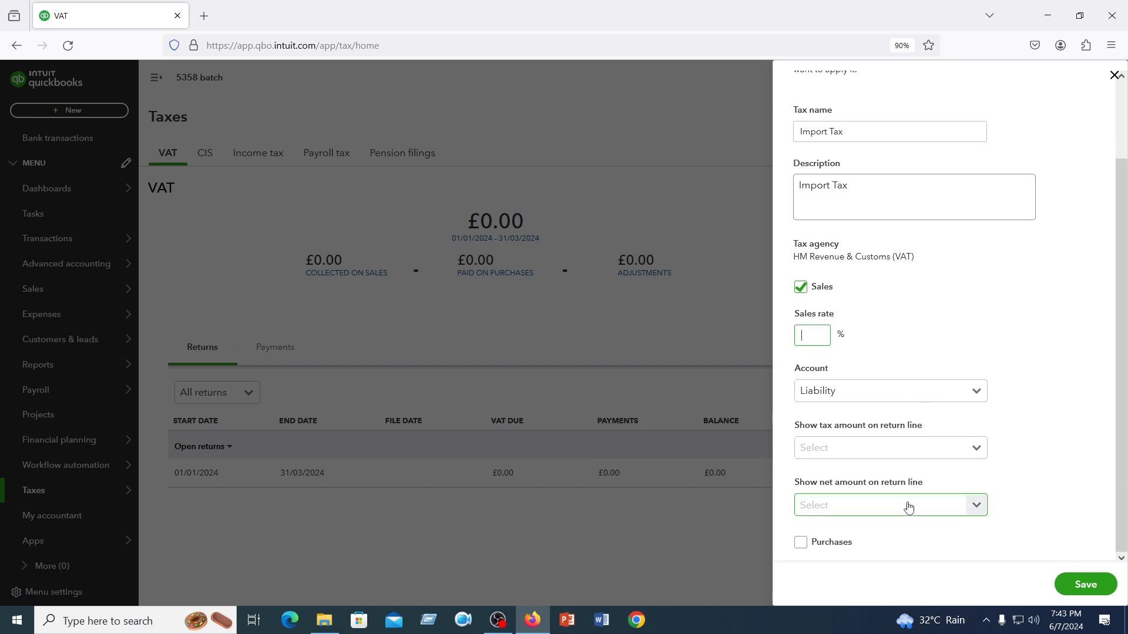
pyautogui.click(809, 289)
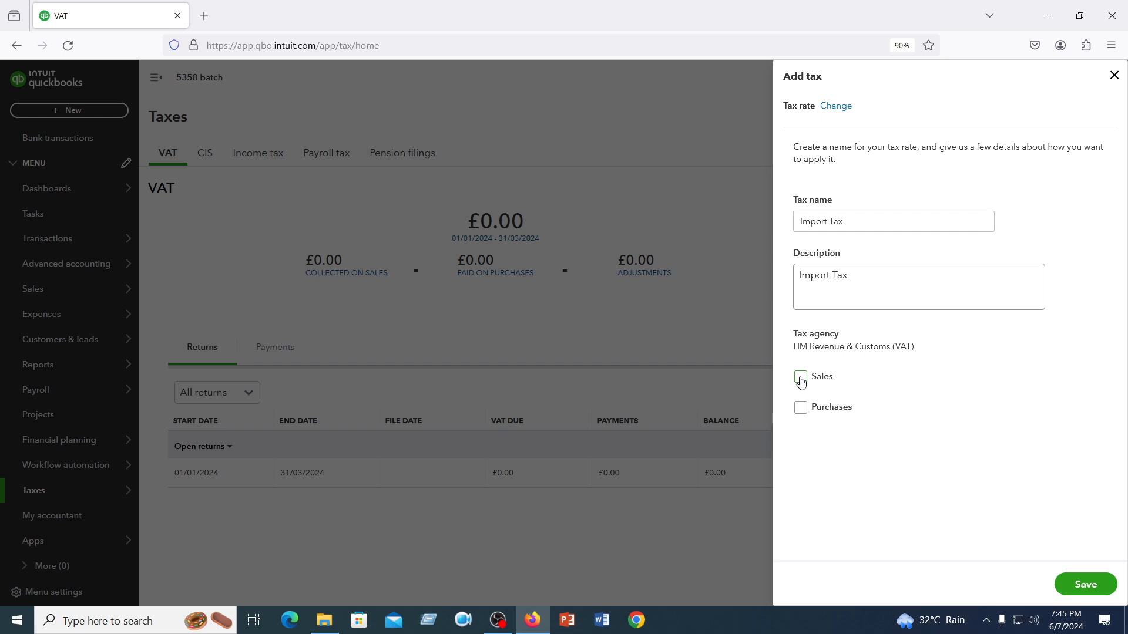
# Apply Import Tax to sales at 20% via an Expense account, net amount N/A, and tick Purchases.
pyautogui.click(800, 379)
pyautogui.click(801, 429)
pyautogui.write('20')
pyautogui.click(838, 479)
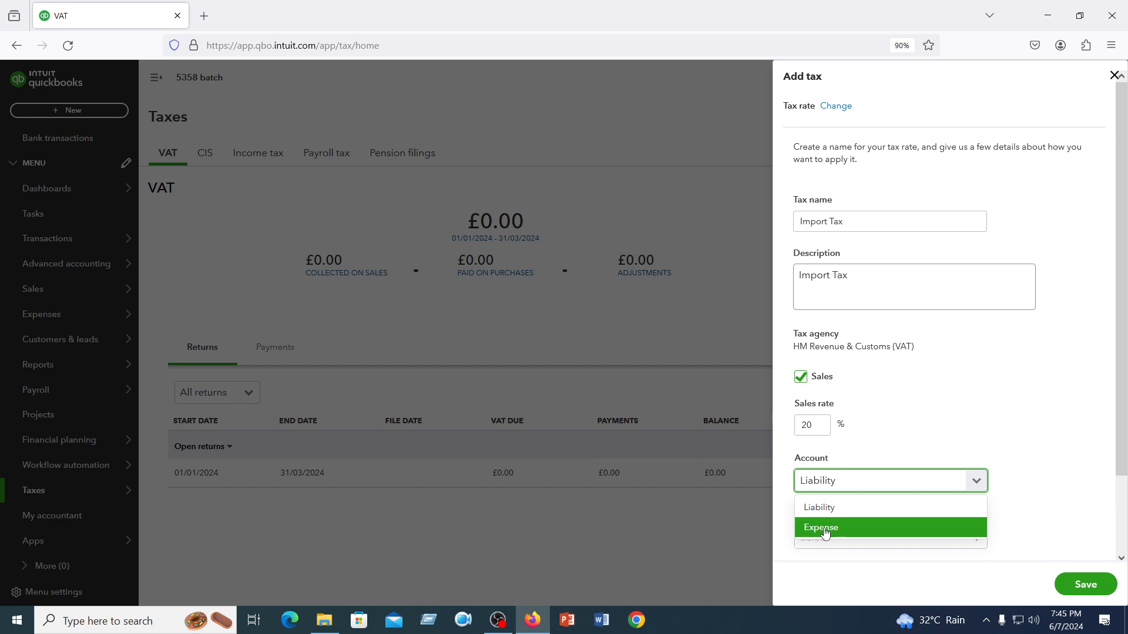
pyautogui.click(824, 527)
pyautogui.scroll(-1, 913, 439)
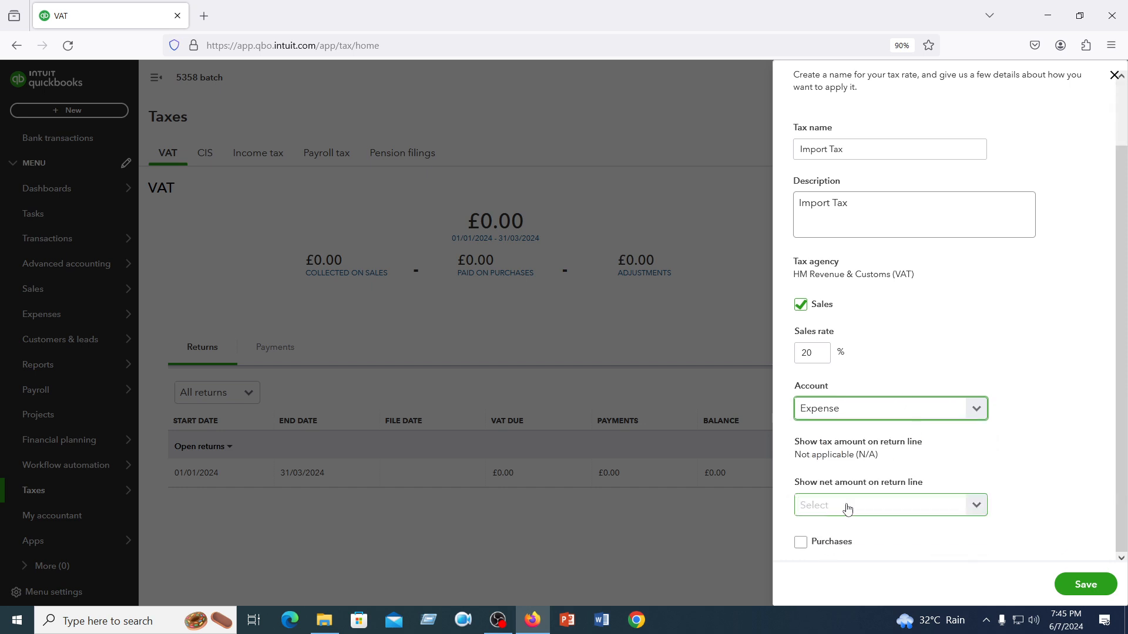
pyautogui.click(842, 507)
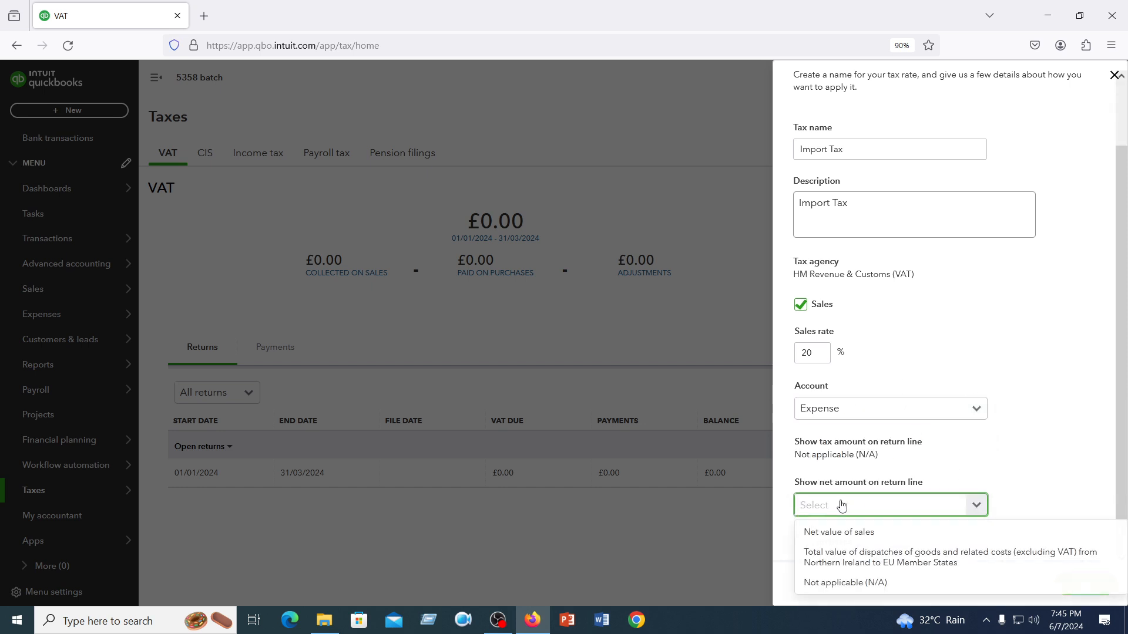
pyautogui.click(816, 582)
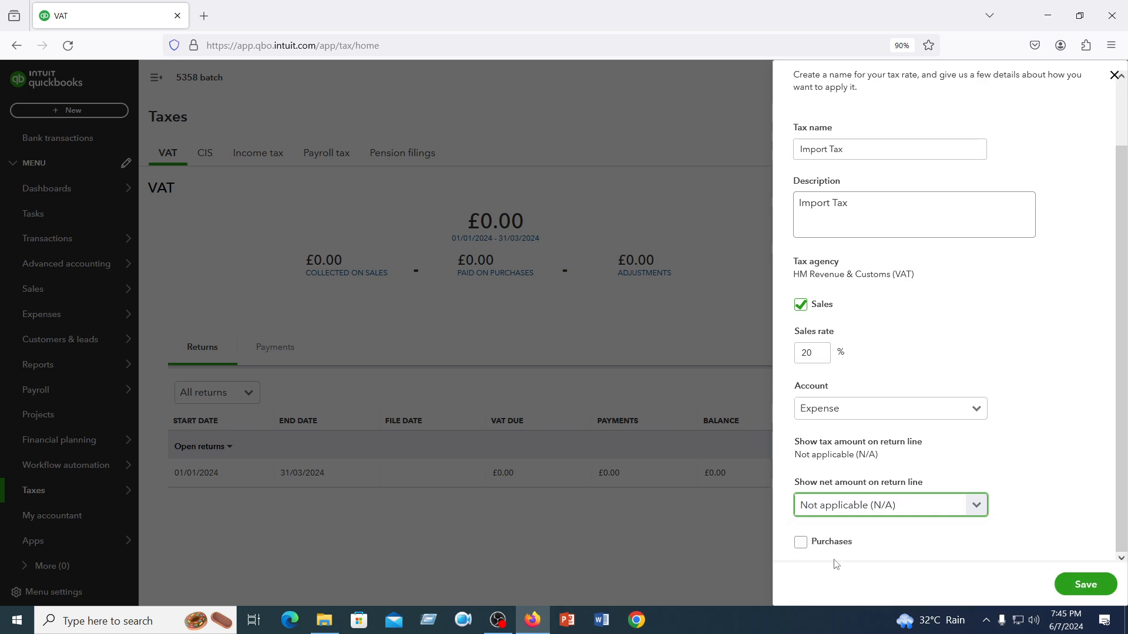
pyautogui.click(800, 542)
pyautogui.scroll(-4, 851, 476)
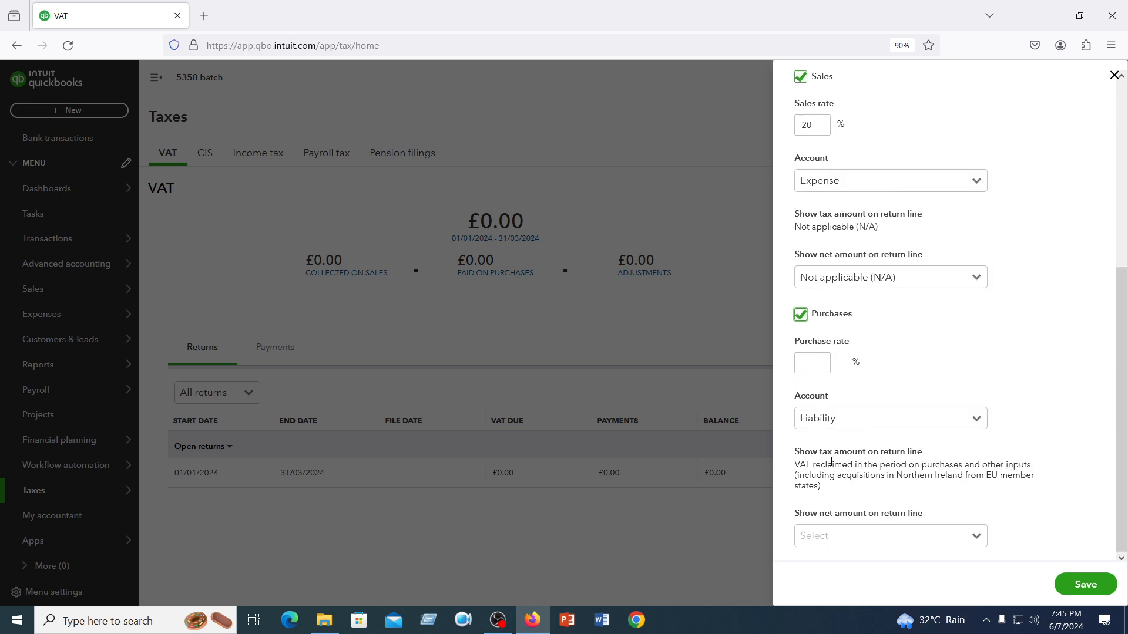
# Post purchase tax to an Expense account and switch the sales account back to Liability.
pyautogui.click(838, 423)
pyautogui.click(824, 464)
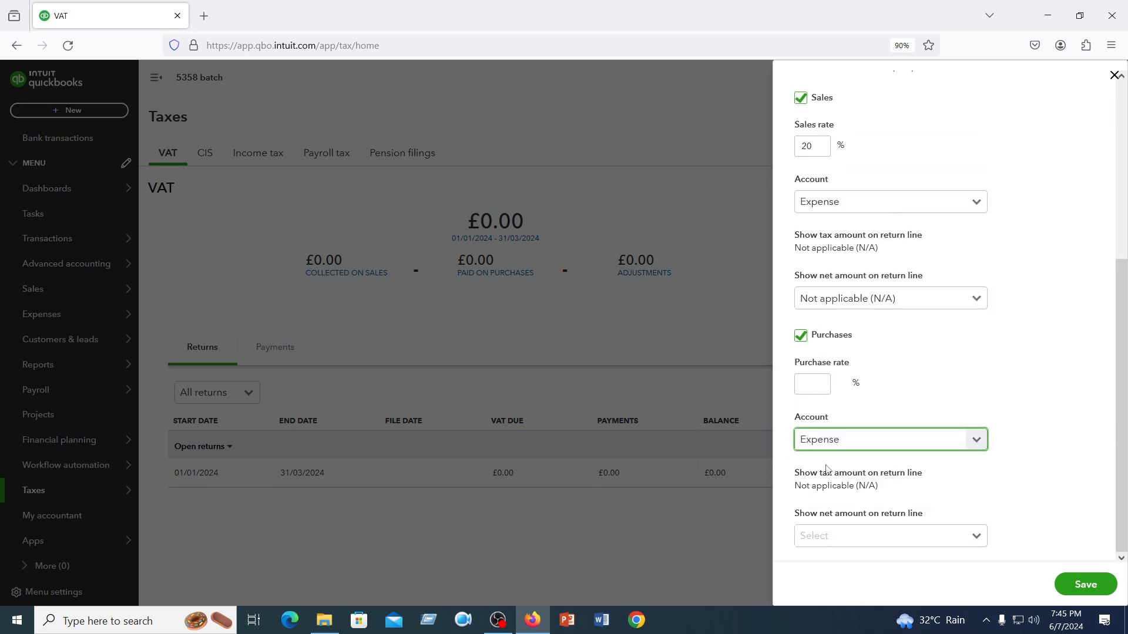
pyautogui.scroll(1, 853, 319)
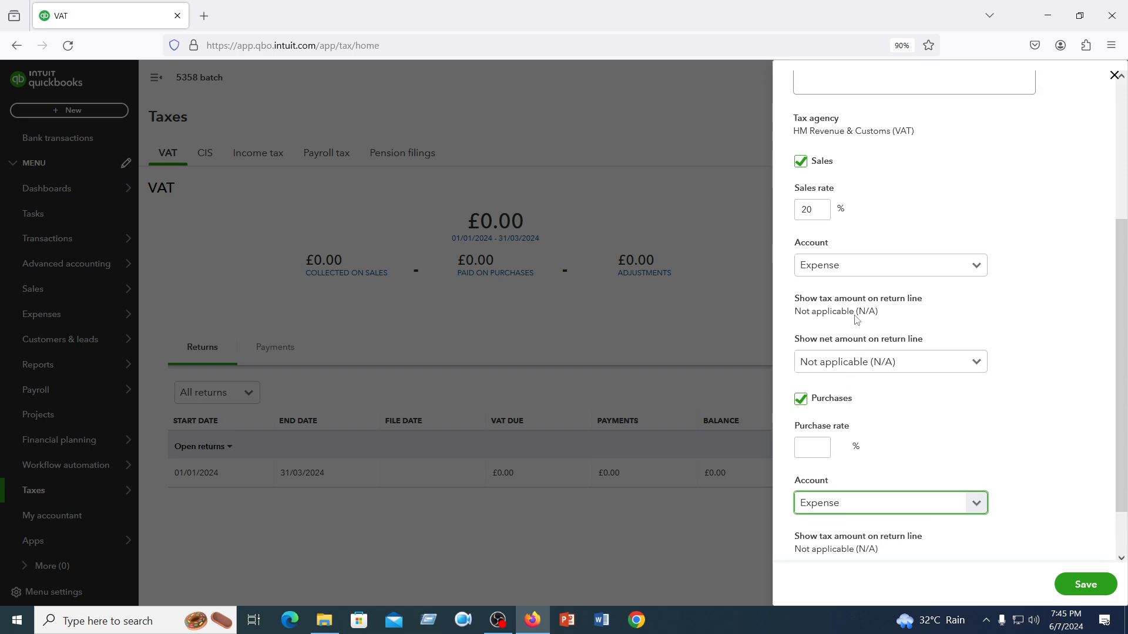
pyautogui.click(861, 273)
pyautogui.click(821, 294)
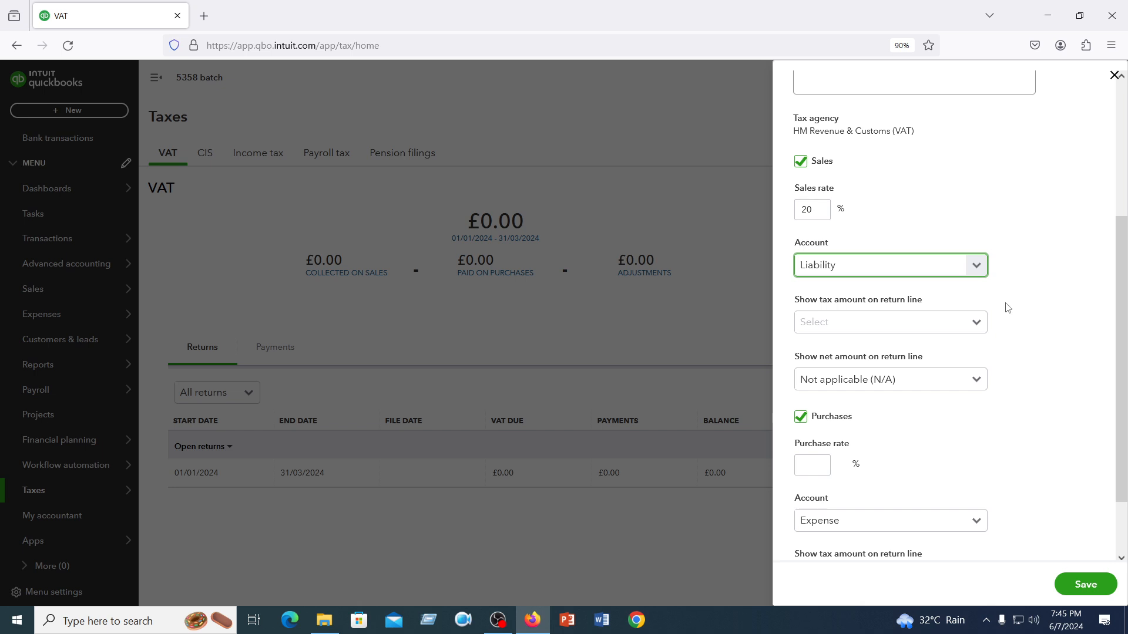
pyautogui.scroll(-2, 1008, 307)
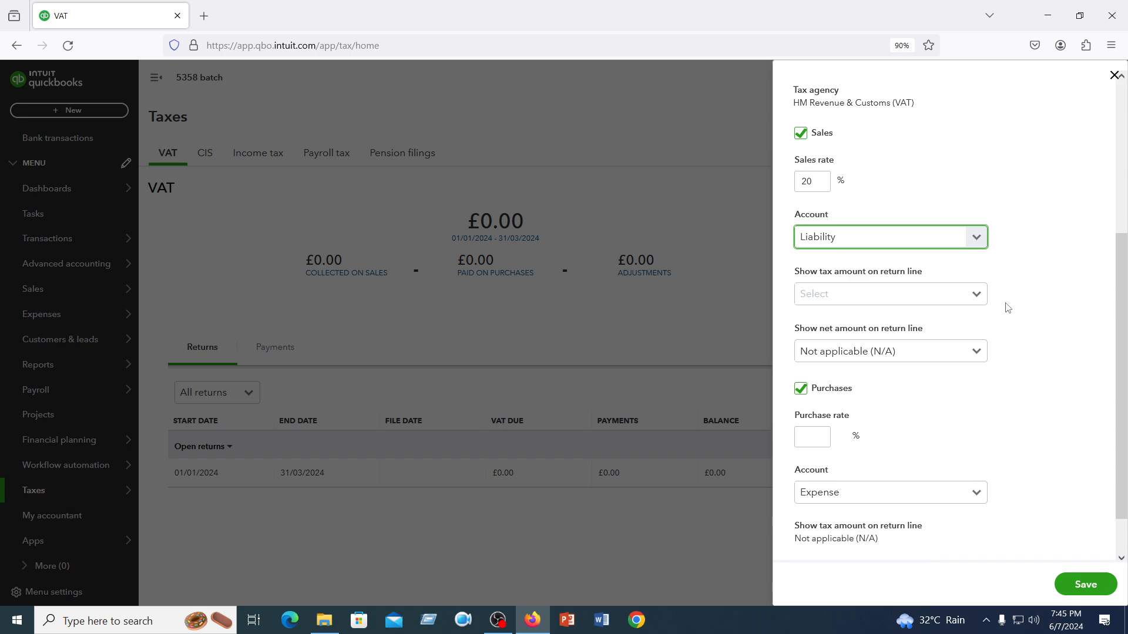
# Set the purchase rate to 15% with the net amount return line Not applicable.
pyautogui.click(808, 383)
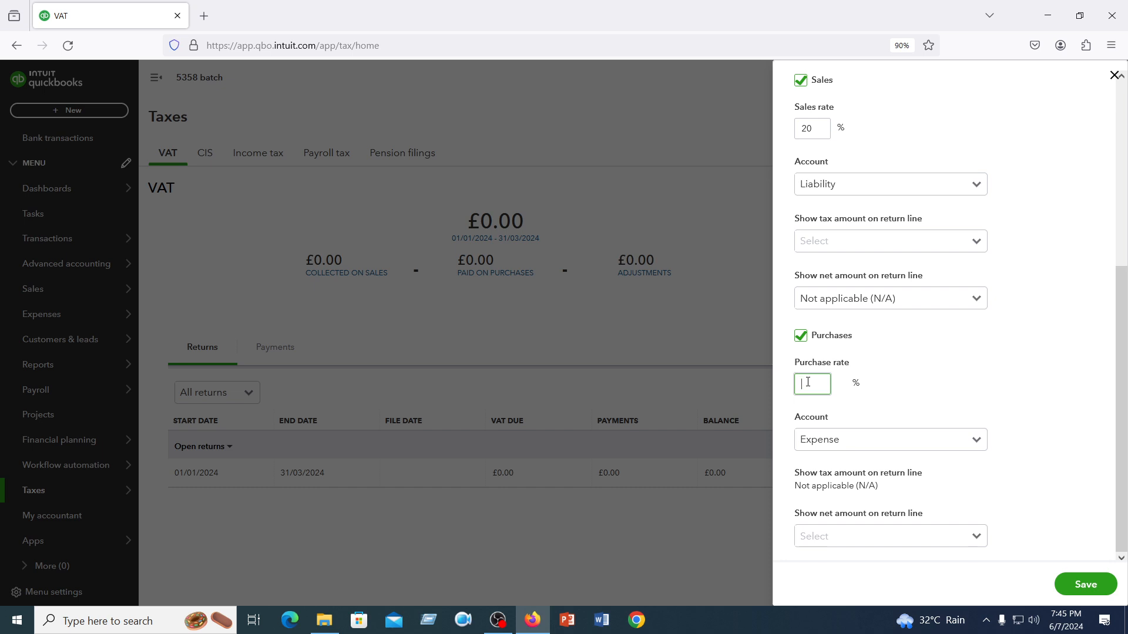
pyautogui.write('15')
pyautogui.click(978, 354)
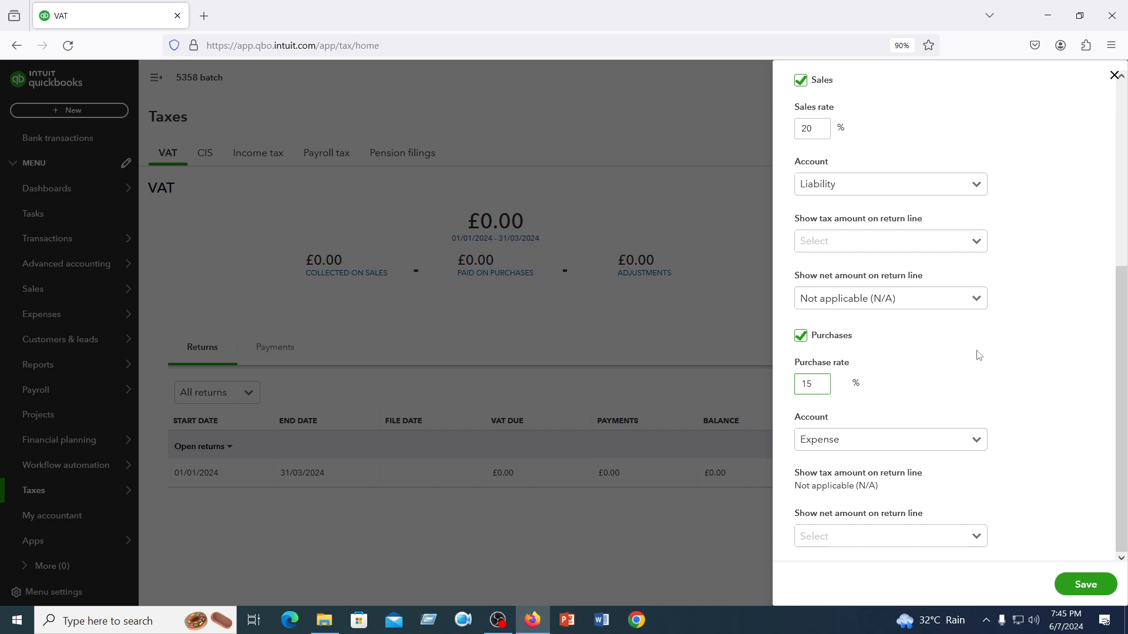
pyautogui.click(910, 537)
pyautogui.click(856, 498)
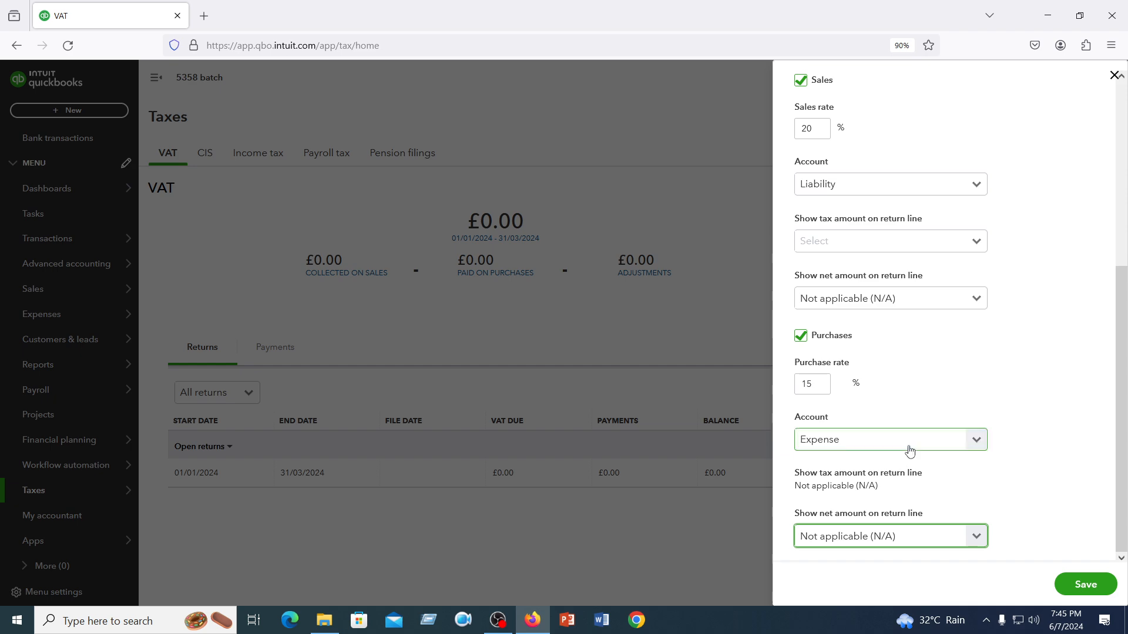
pyautogui.scroll(5, 910, 451)
pyautogui.scroll(-3, 910, 450)
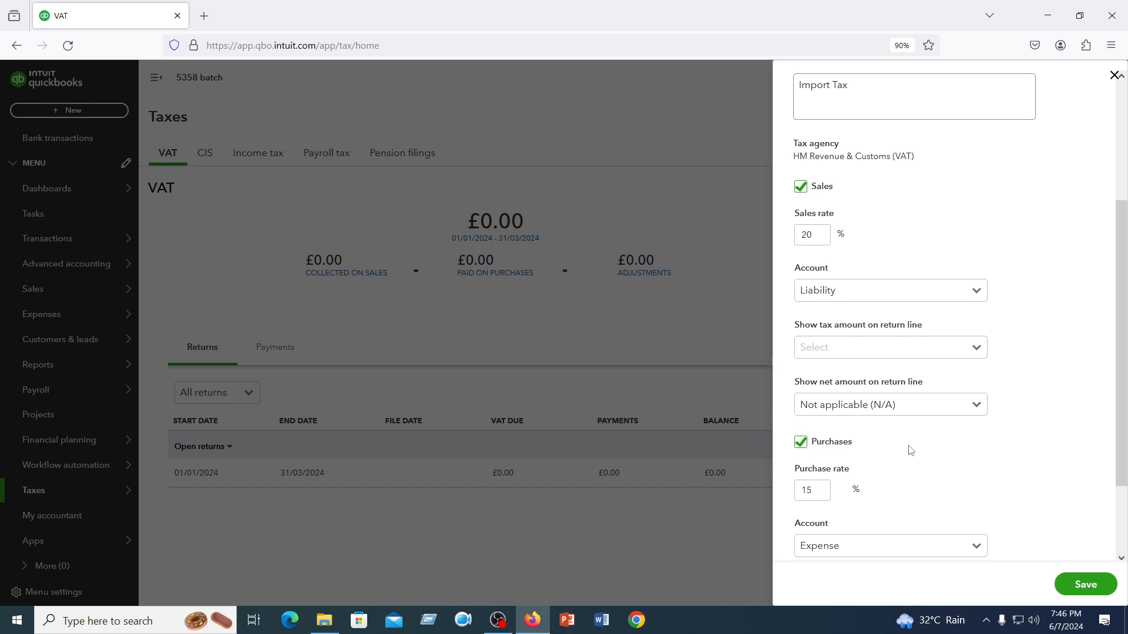
pyautogui.scroll(-2, 910, 450)
pyautogui.scroll(4, 910, 450)
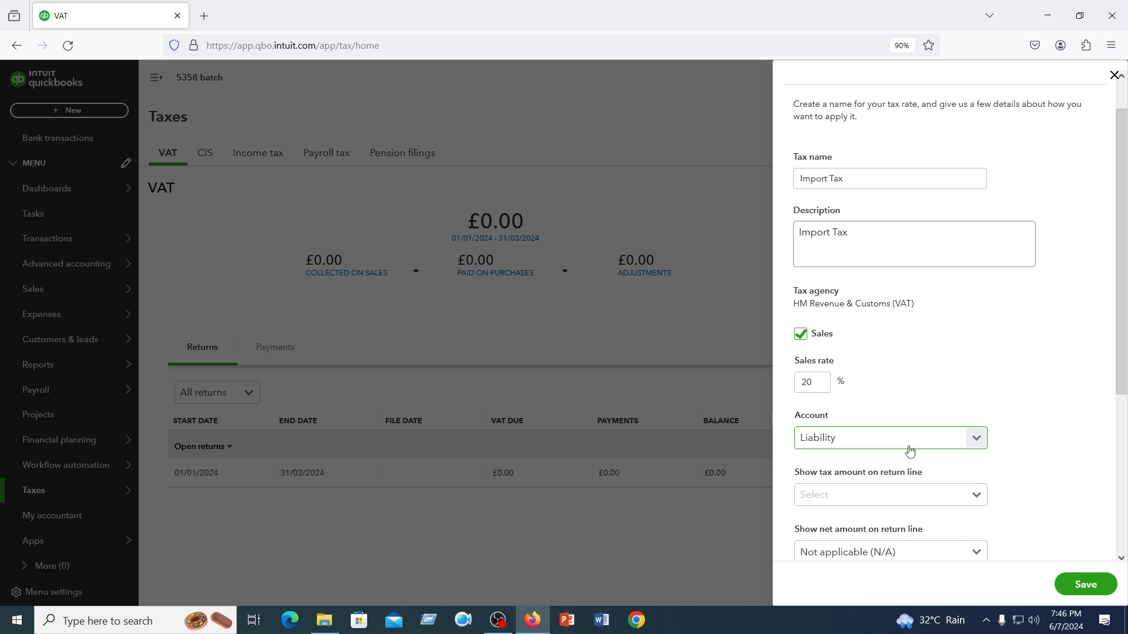
pyautogui.scroll(-4, 910, 450)
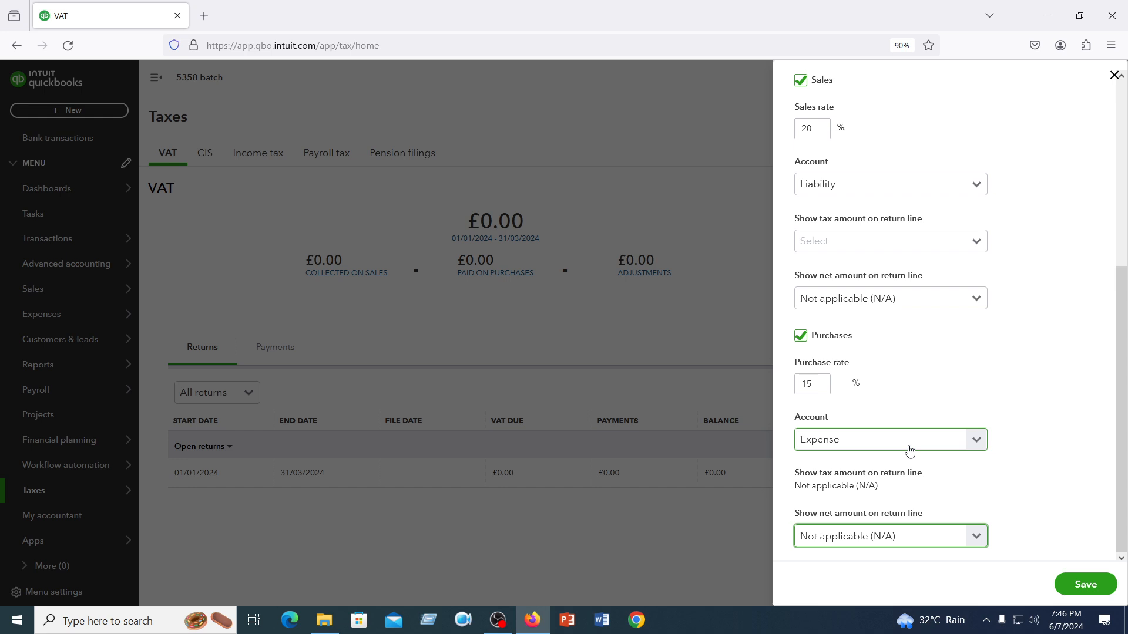
pyautogui.scroll(5, 910, 452)
pyautogui.scroll(-5, 910, 451)
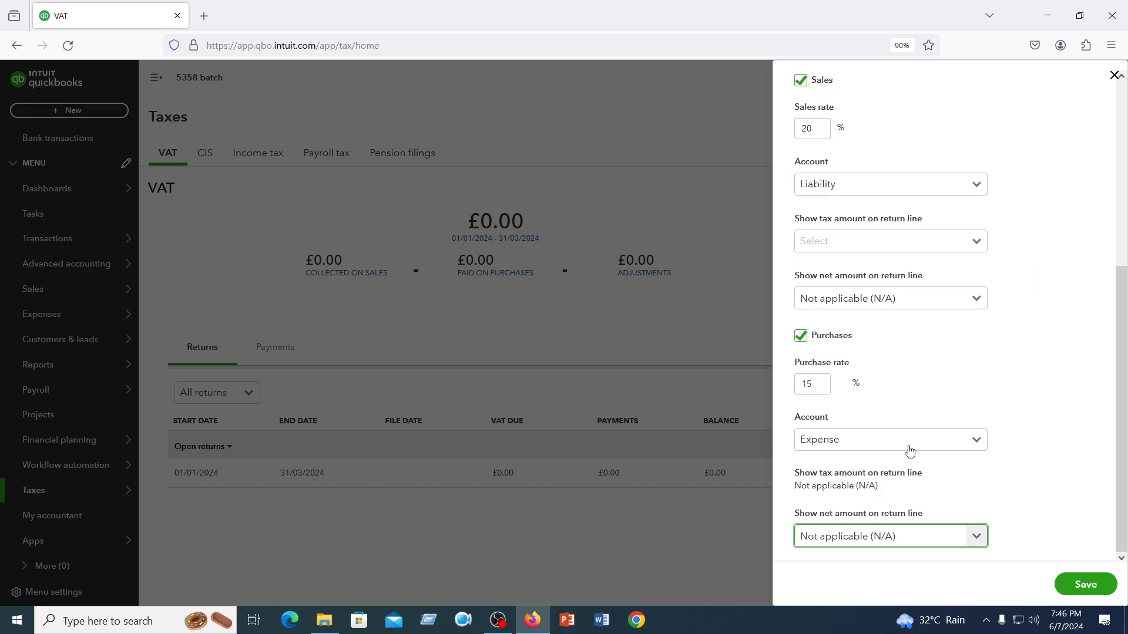
# Put the tax amount on 'VAT due on sales and other outputs' and save Import Tax.
pyautogui.click(1089, 594)
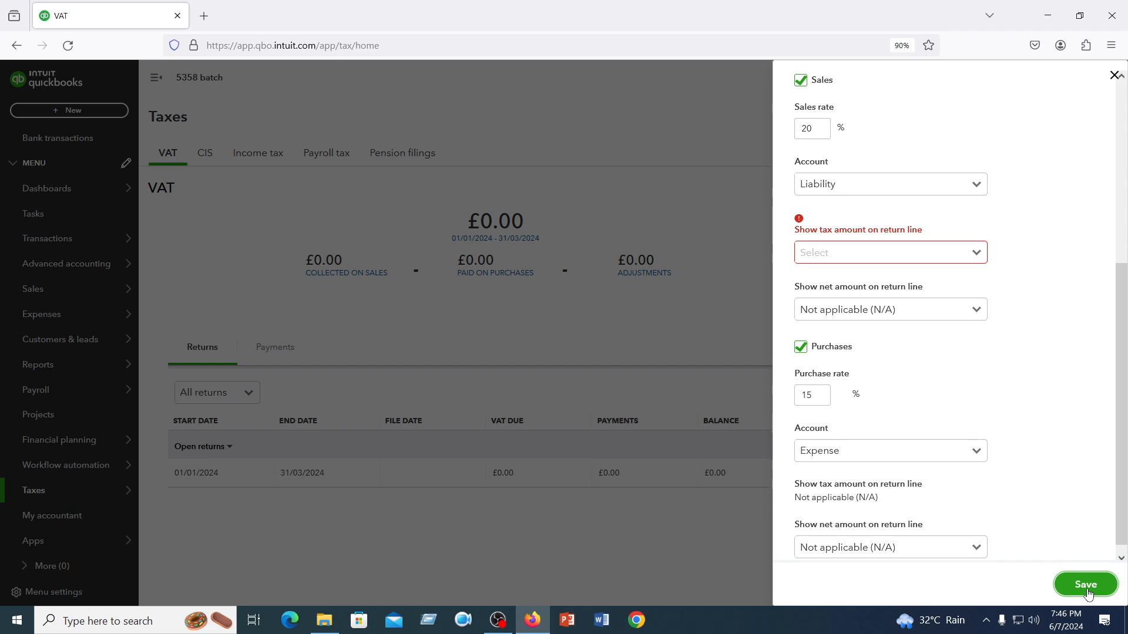
pyautogui.click(881, 257)
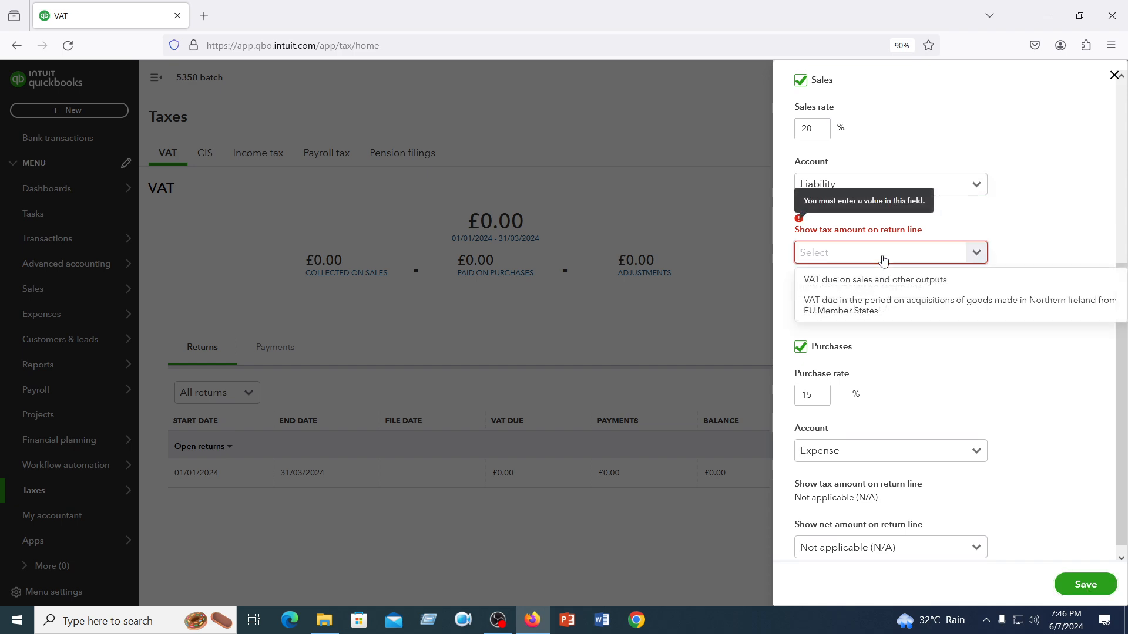
pyautogui.click(849, 280)
pyautogui.click(855, 247)
pyautogui.click(849, 271)
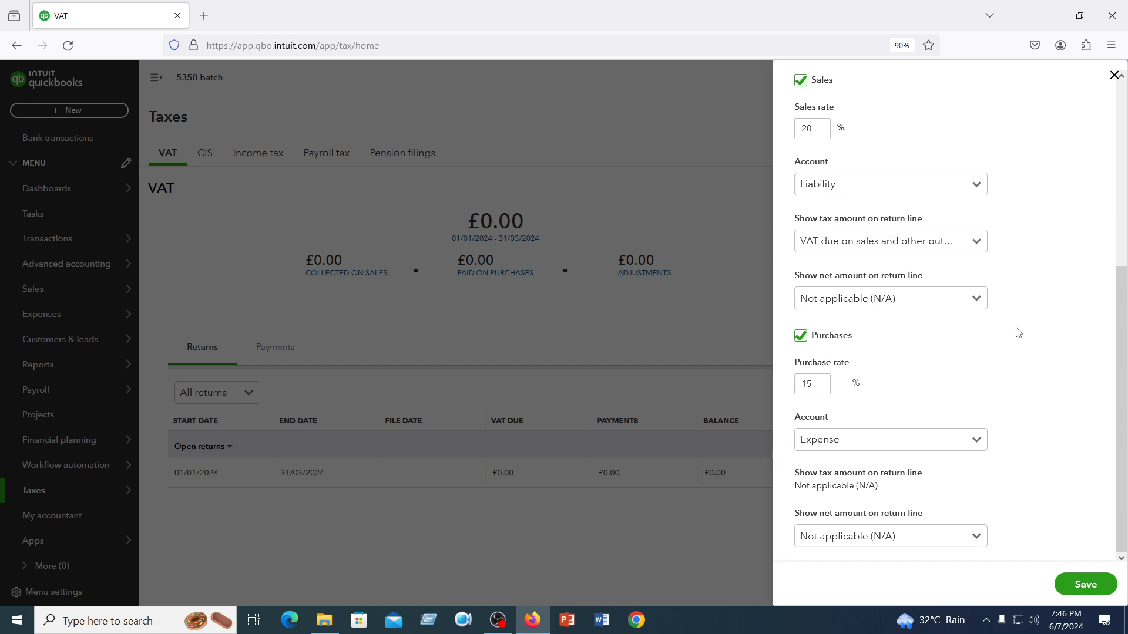
pyautogui.scroll(5, 1017, 333)
pyautogui.scroll(-5, 1018, 332)
pyautogui.click(1092, 590)
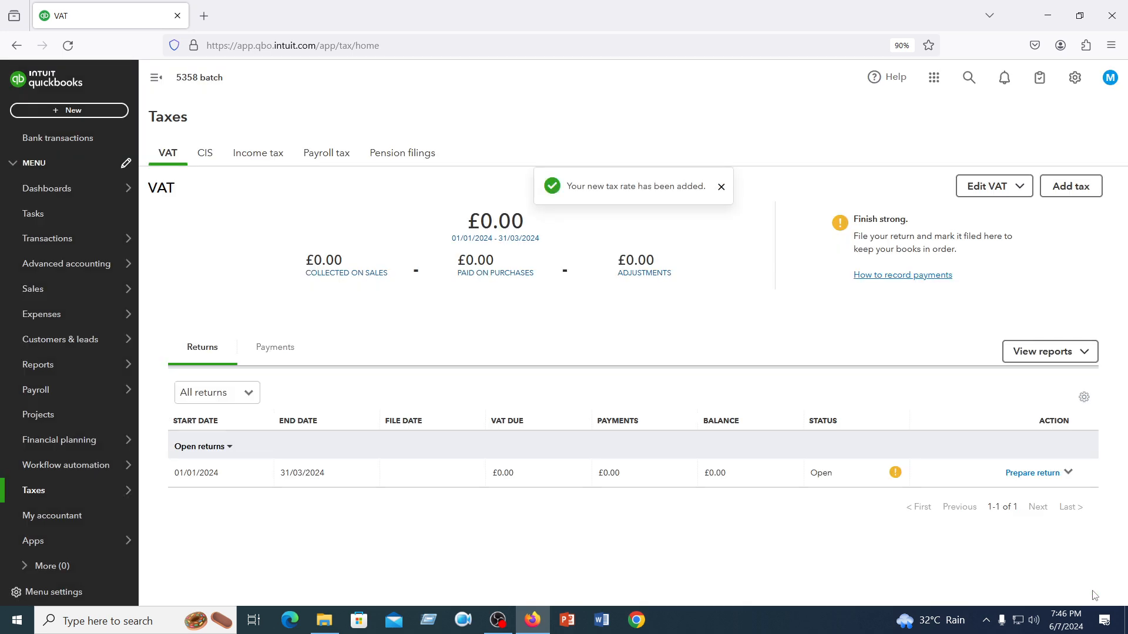
# Go to the VAT Rates list via Edit VAT > Edit rates to see Import Tax switched On.
pyautogui.click(998, 187)
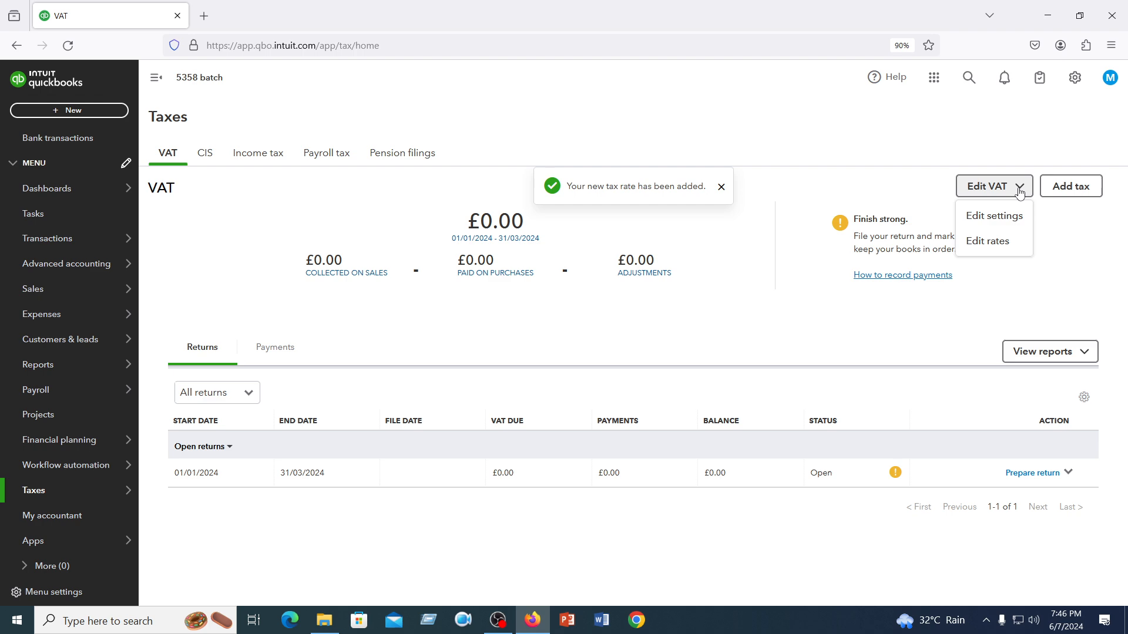
pyautogui.click(987, 241)
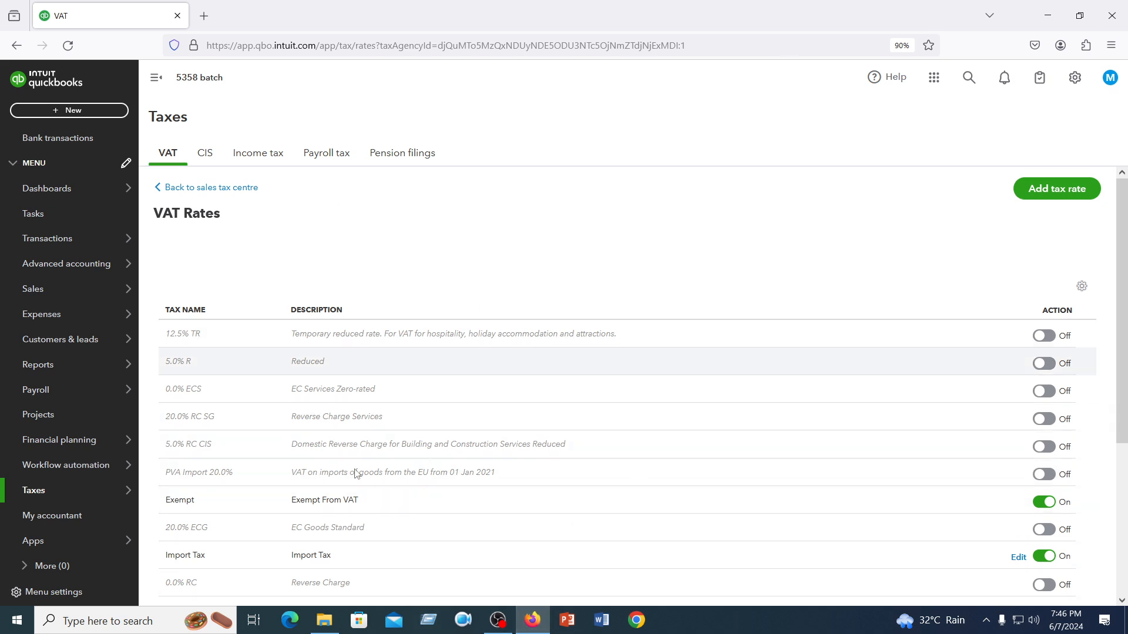
pyautogui.scroll(-4, 491, 427)
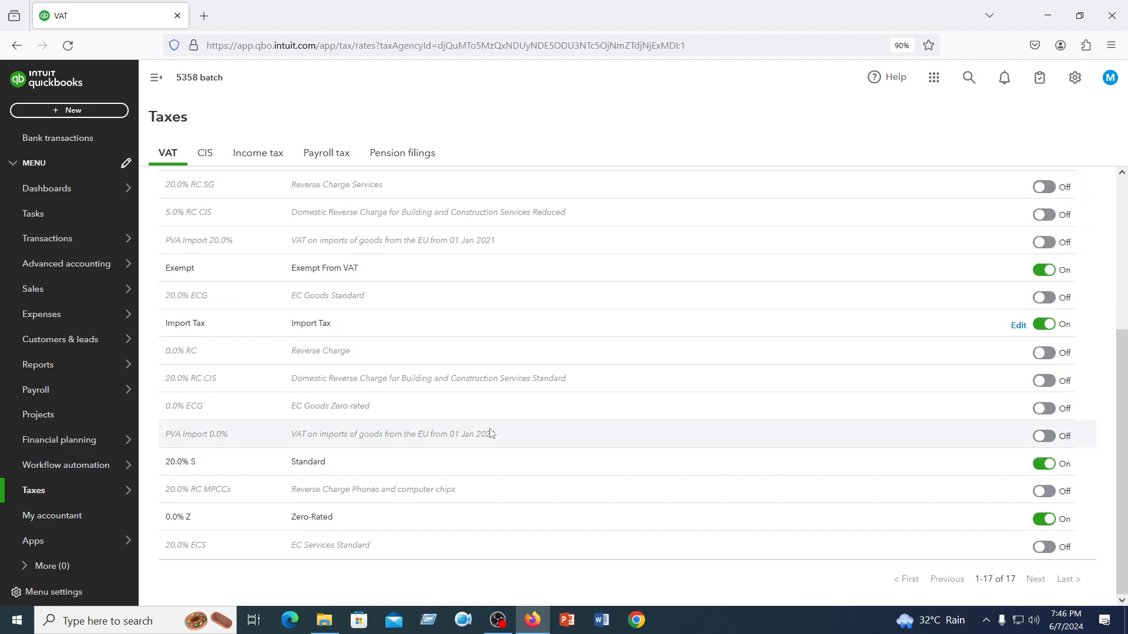
pyautogui.scroll(3, 491, 434)
# Switch on the 12.5% TR, 5.0% R, 0.0% ECS, 20.0% RC SG, 5.0% RC CIS and PVA Import 20.0% rates.
pyautogui.click(1043, 230)
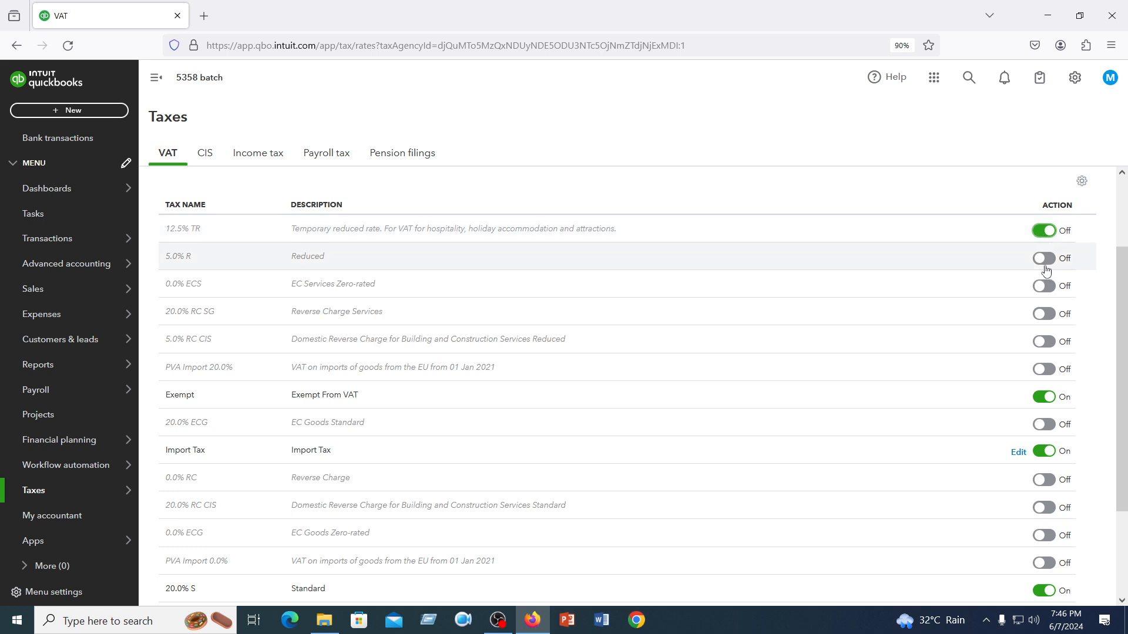
pyautogui.click(1044, 259)
pyautogui.click(1044, 287)
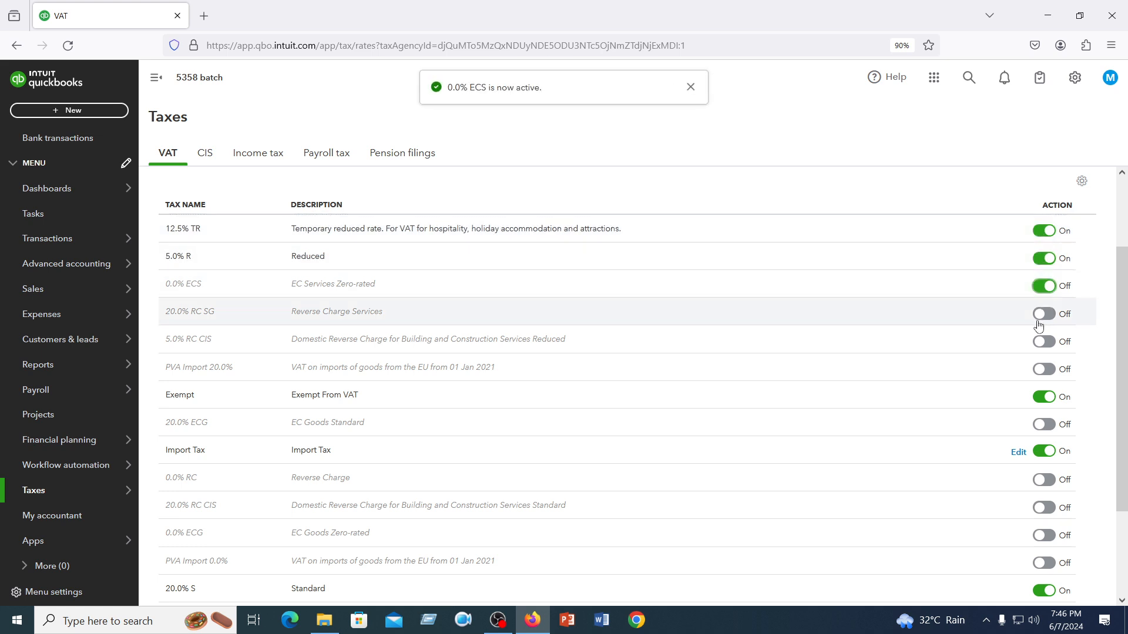
pyautogui.click(1044, 314)
pyautogui.click(1043, 342)
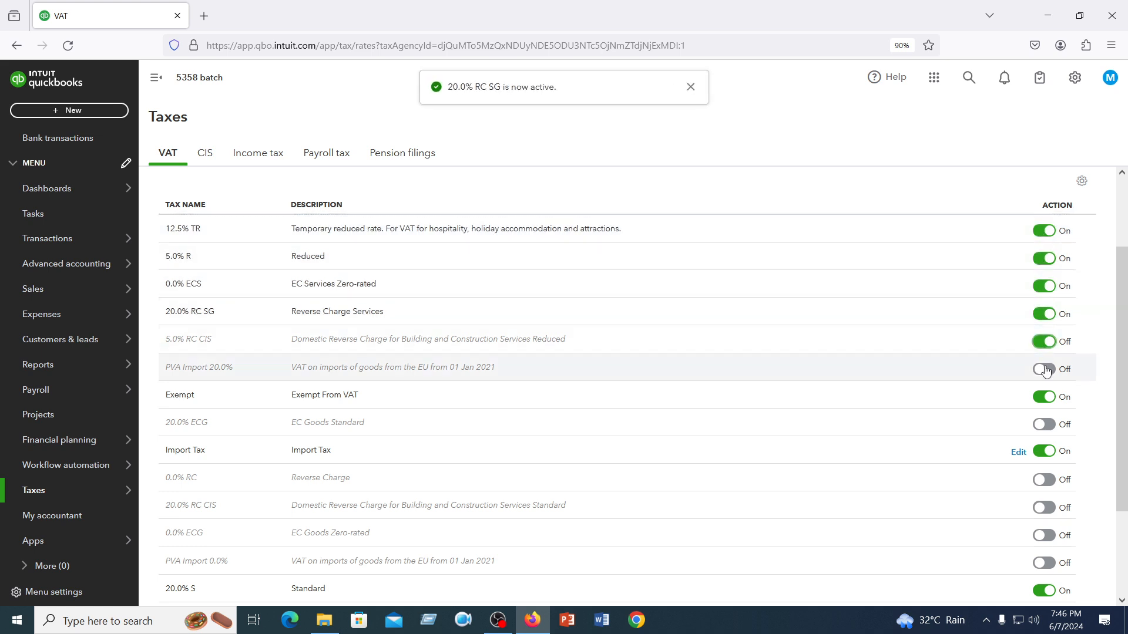
pyautogui.click(1045, 368)
# Switch on the 20.0% ECG, 0.0% RC, 20.0% RC CIS, 0.0% ECG, 20.0% RC MPCCs and 20.0% ECS rates.
pyautogui.scroll(-1, 1043, 366)
pyautogui.click(1043, 361)
pyautogui.click(1043, 416)
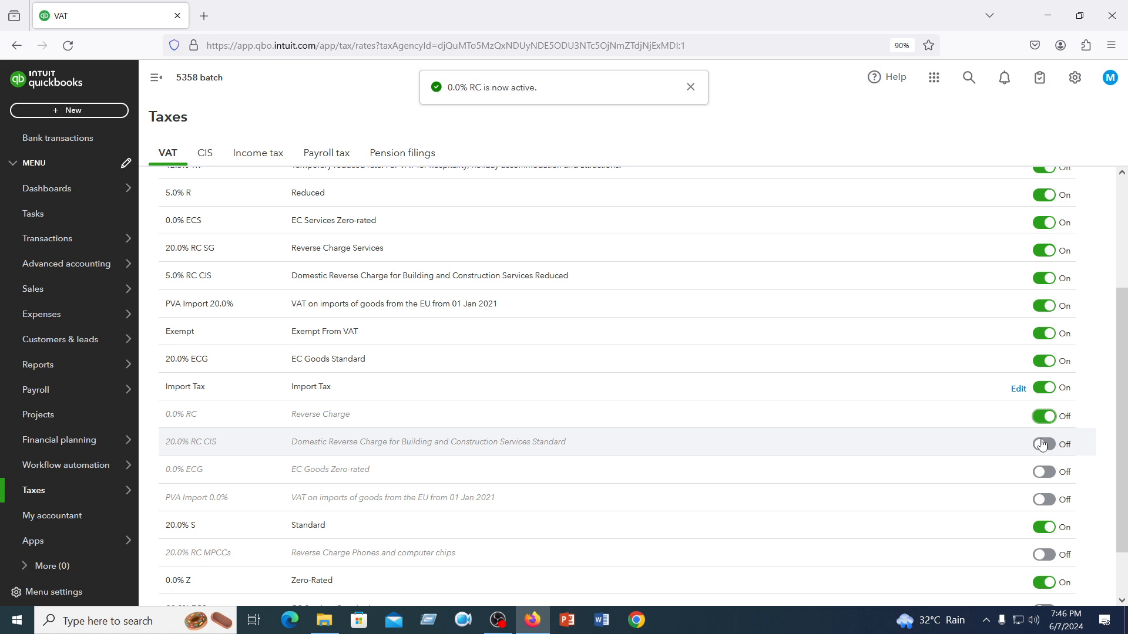
pyautogui.click(1042, 444)
pyautogui.click(1043, 473)
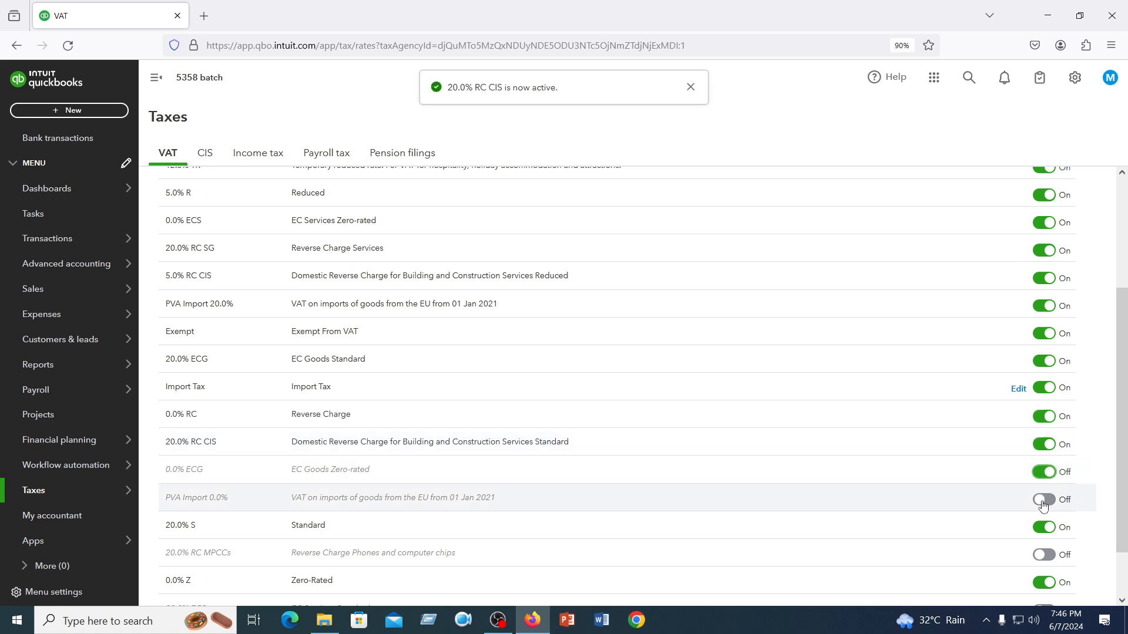
pyautogui.scroll(-1, 1043, 504)
pyautogui.click(1044, 493)
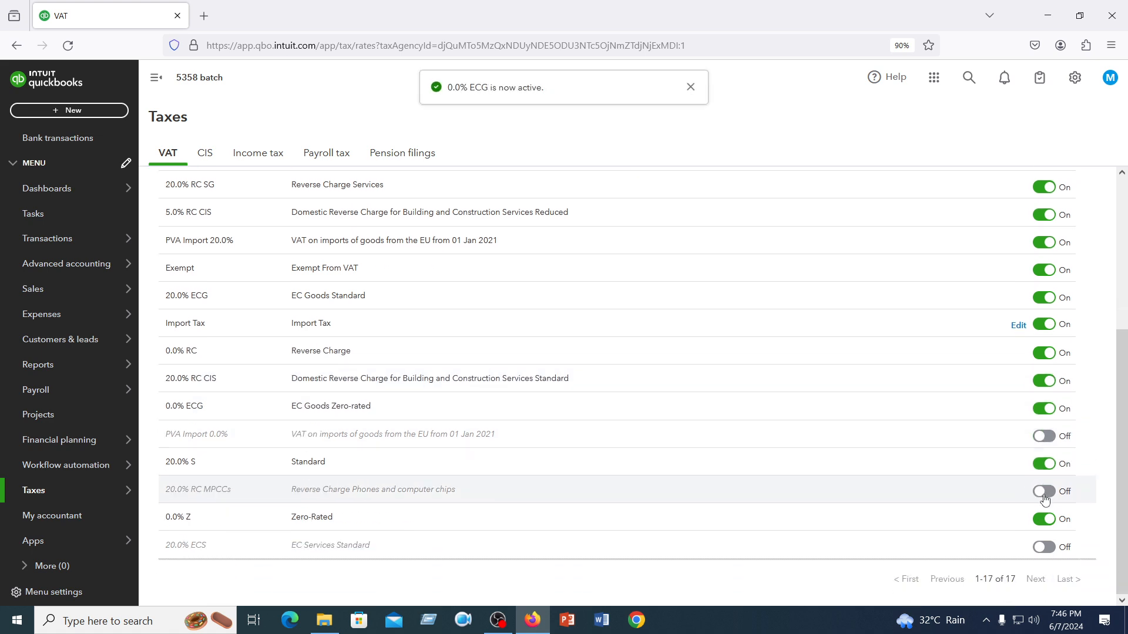
pyautogui.click(1044, 548)
pyautogui.moveTo(273, 382)
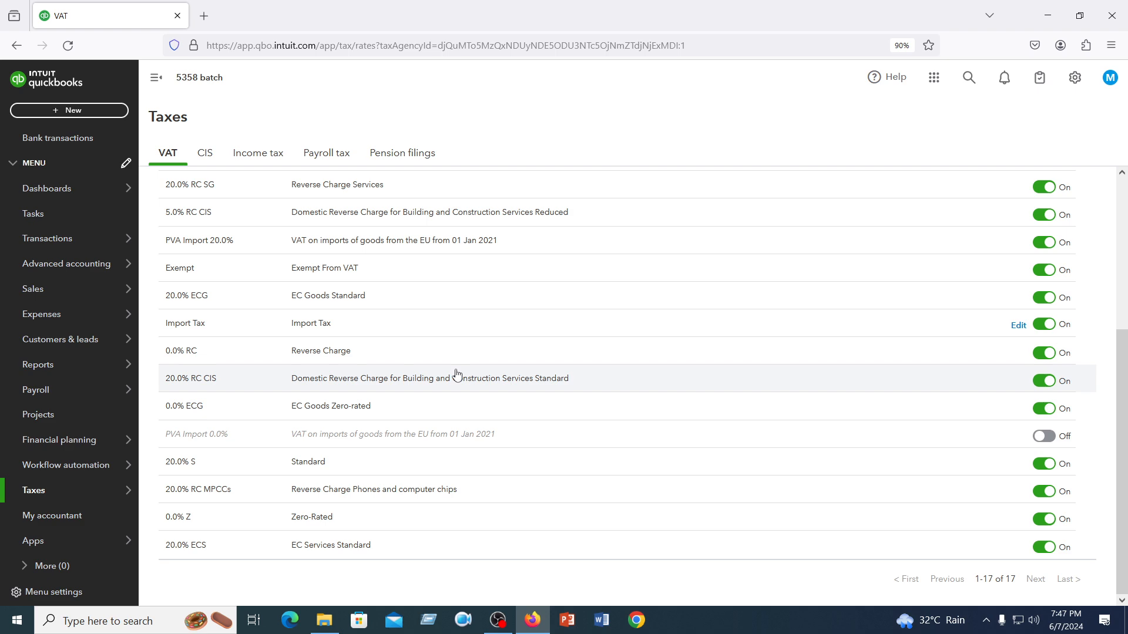
pyautogui.scroll(4, 457, 374)
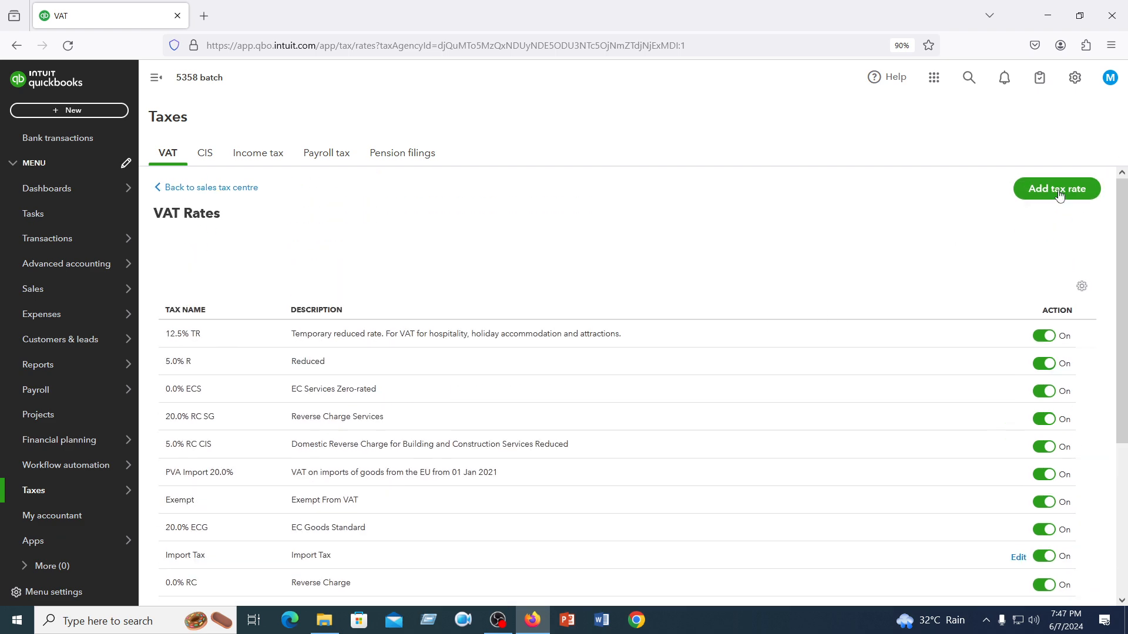
pyautogui.scroll(-5, 562, 382)
pyautogui.scroll(5, 557, 362)
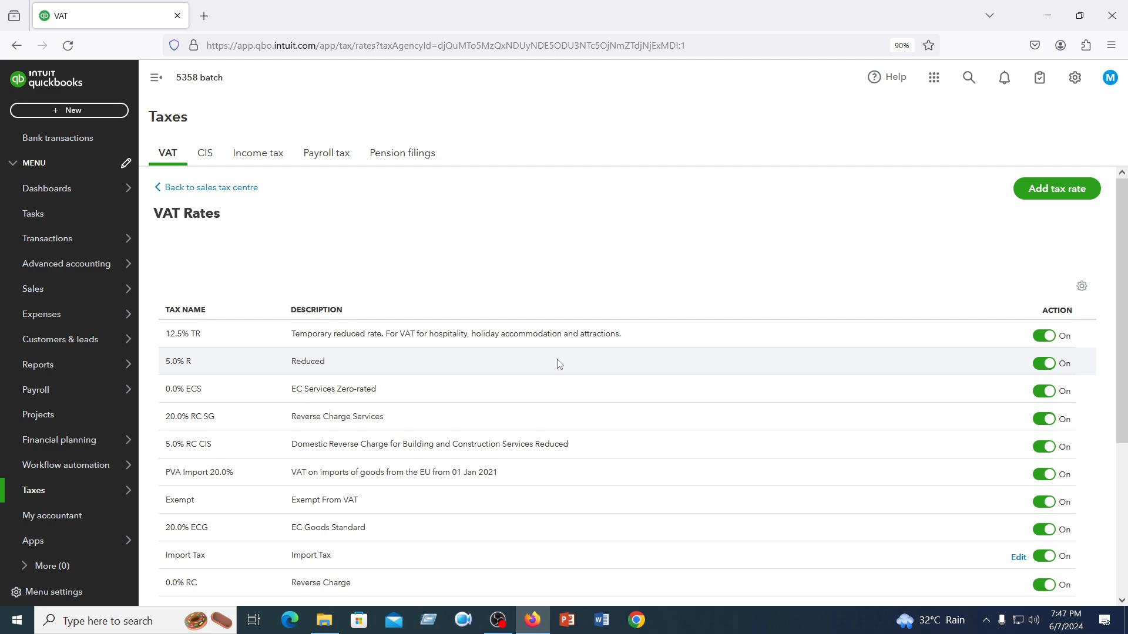
pyautogui.click(1052, 190)
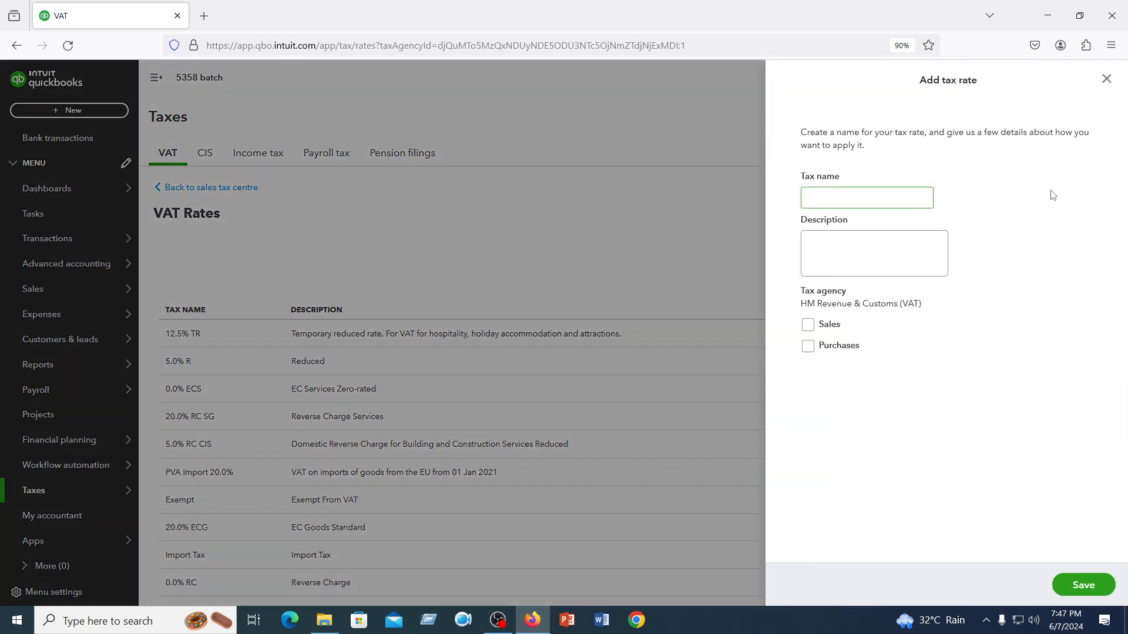
pyautogui.click(1084, 586)
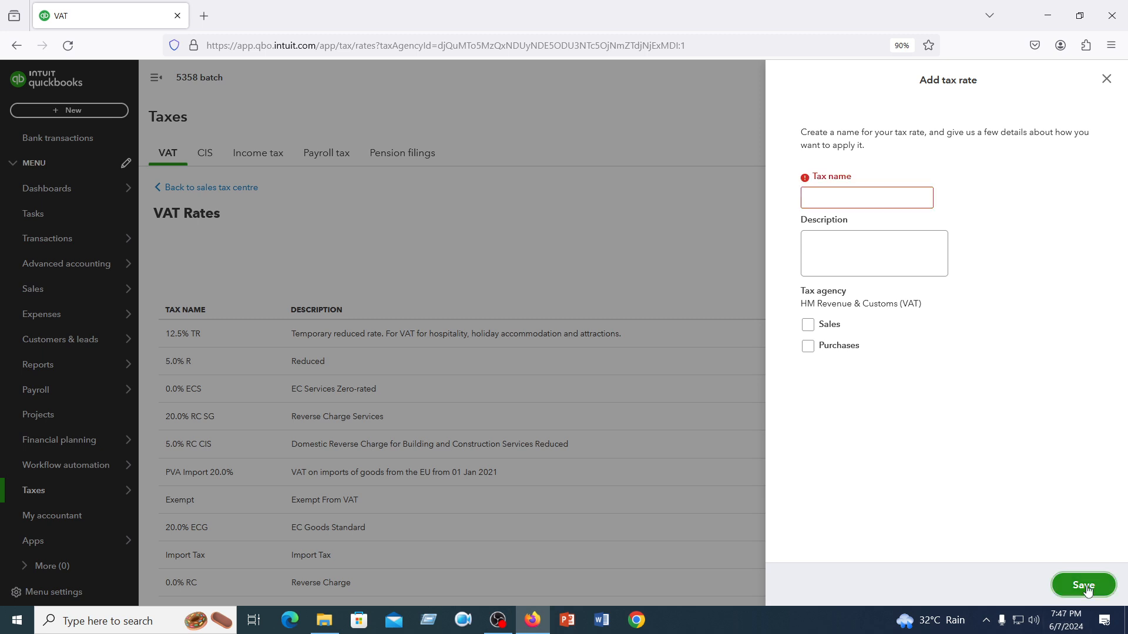
pyautogui.click(1106, 78)
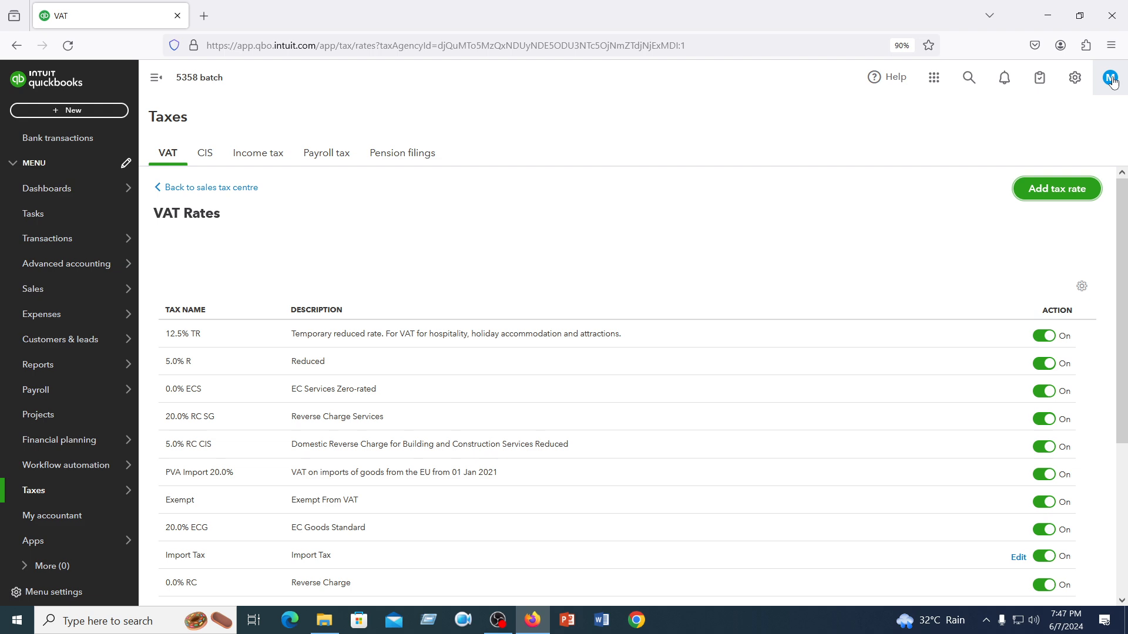
pyautogui.scroll(-4, 667, 377)
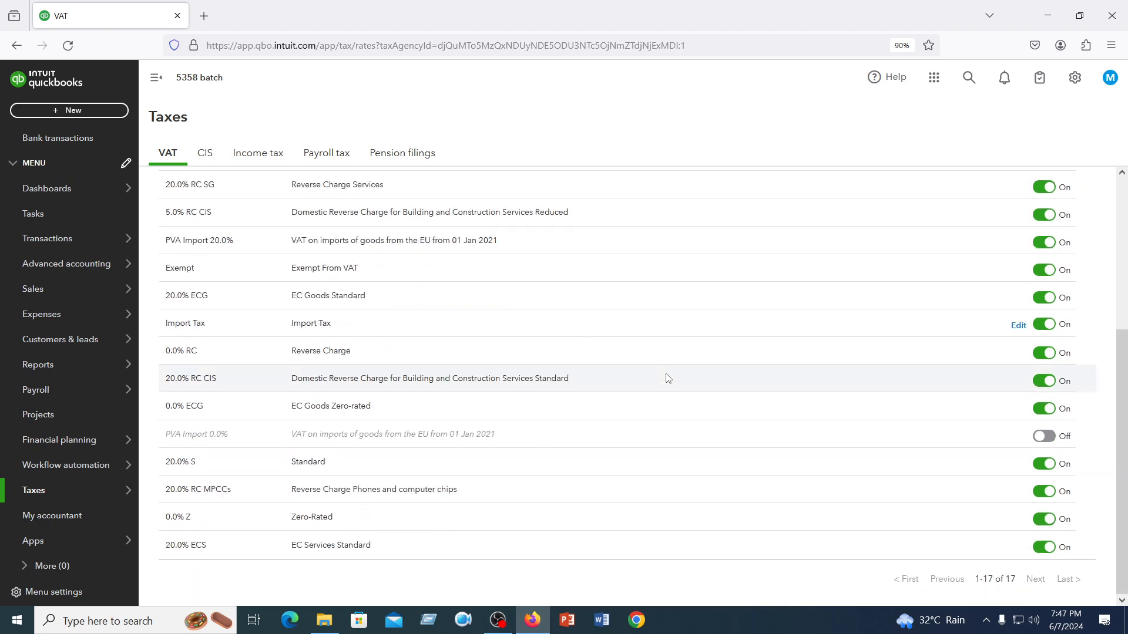
# Leave the VAT Rates list and go to the VAT page from the Taxes menu.
pyautogui.scroll(4, 667, 377)
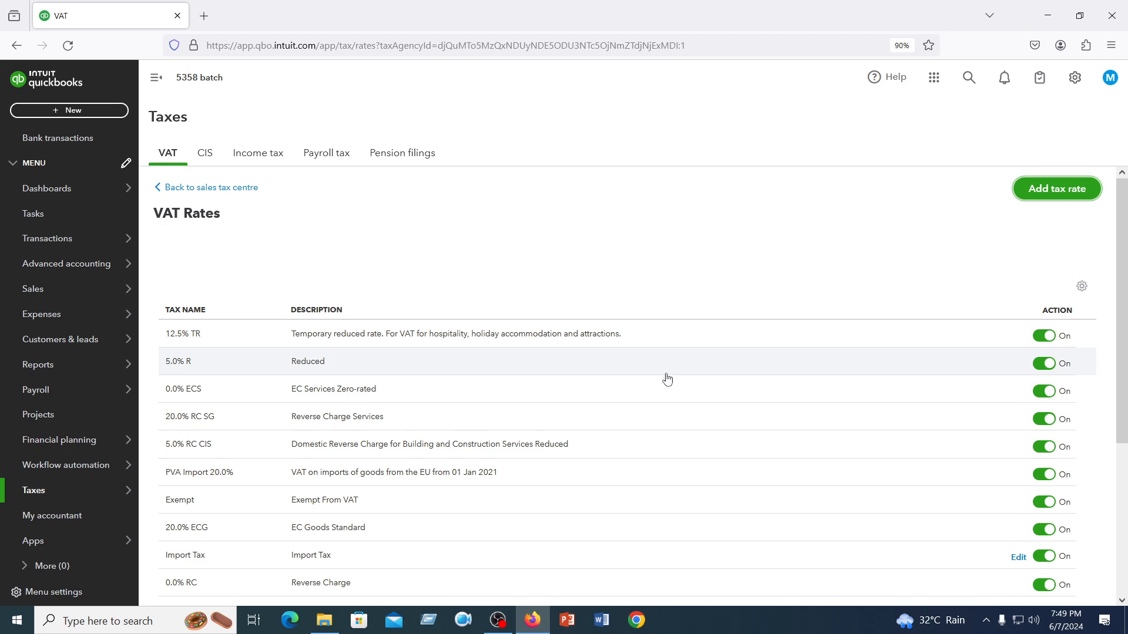
pyautogui.scroll(-5, 667, 379)
pyautogui.scroll(5, 667, 379)
pyautogui.scroll(-4, 405, 242)
pyautogui.scroll(4, 399, 241)
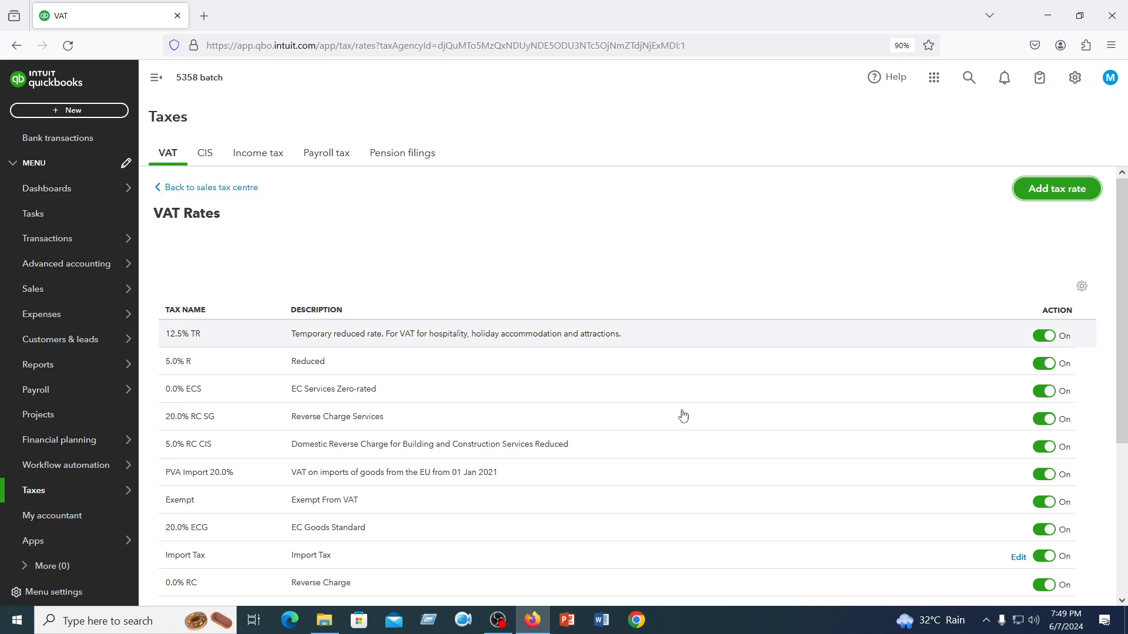
pyautogui.moveTo(33, 493)
pyautogui.click(146, 492)
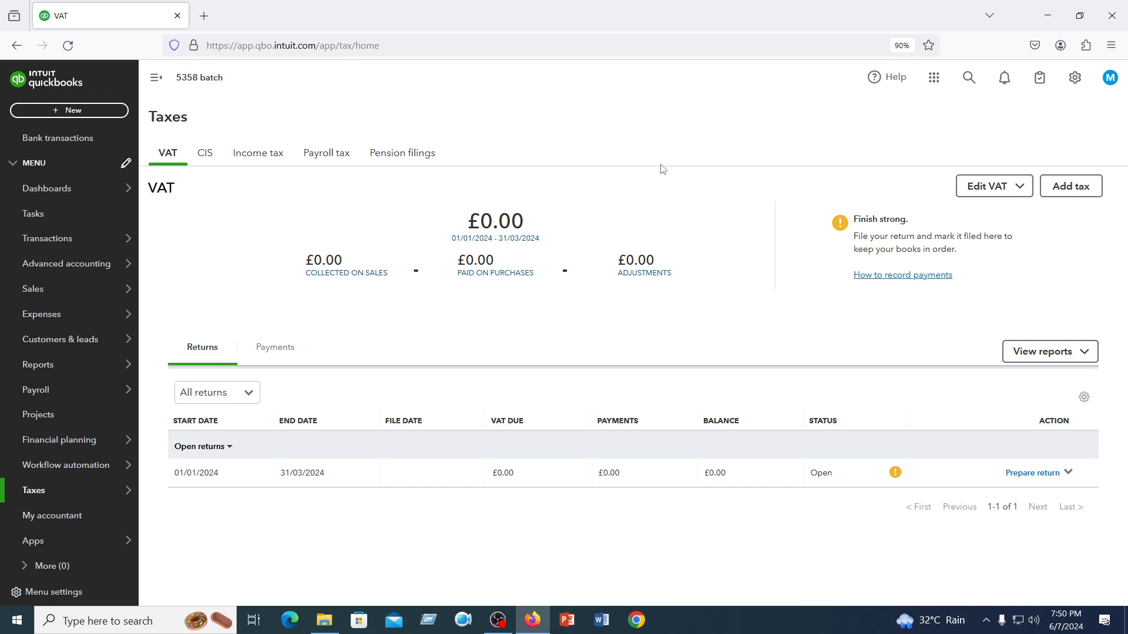
# Start adding a new tax from the VAT page's Add tax button.
pyautogui.click(1076, 195)
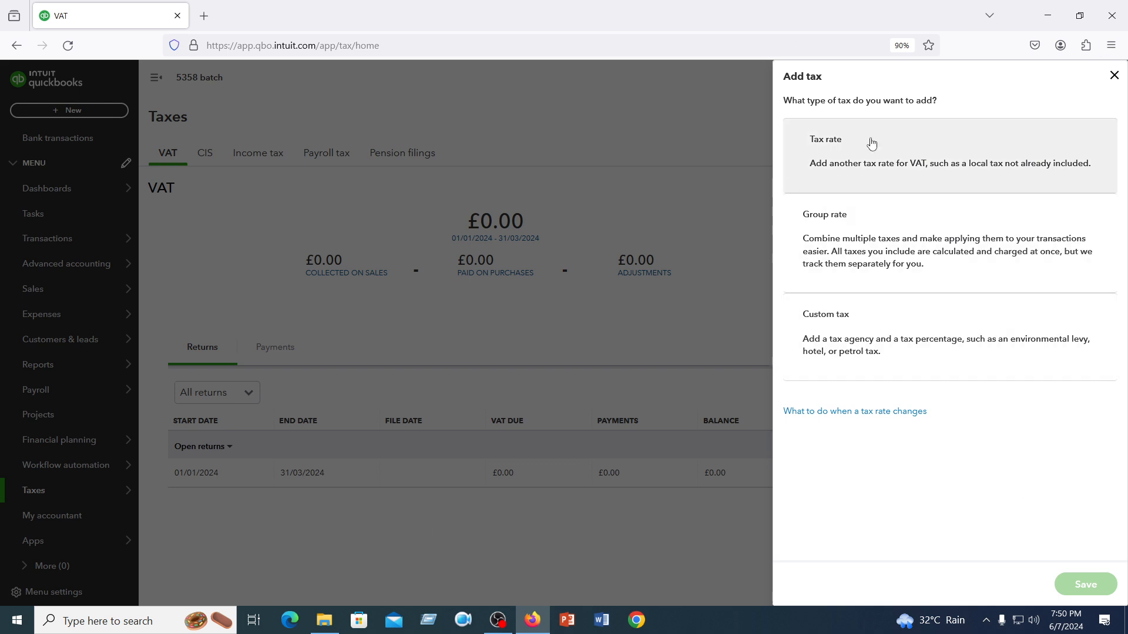
# Choose Group rate as the type of tax to add.
pyautogui.click(853, 253)
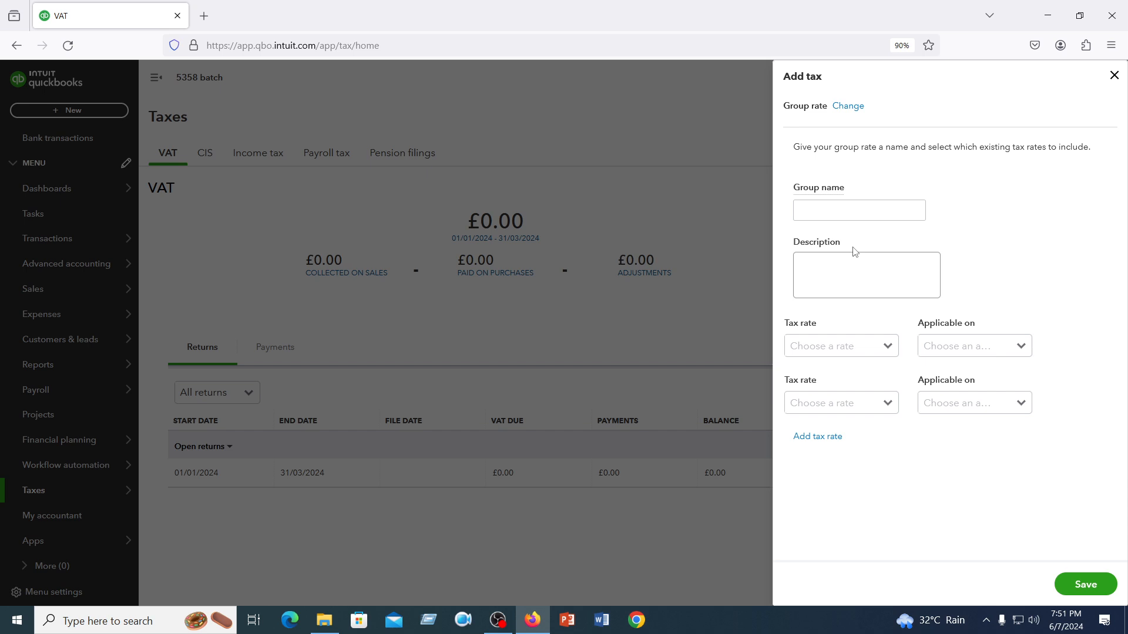
# Pair PVA Import -20.0% and SP-20.0, both on net amount, try saving, then discard the group rate.
pyautogui.click(854, 350)
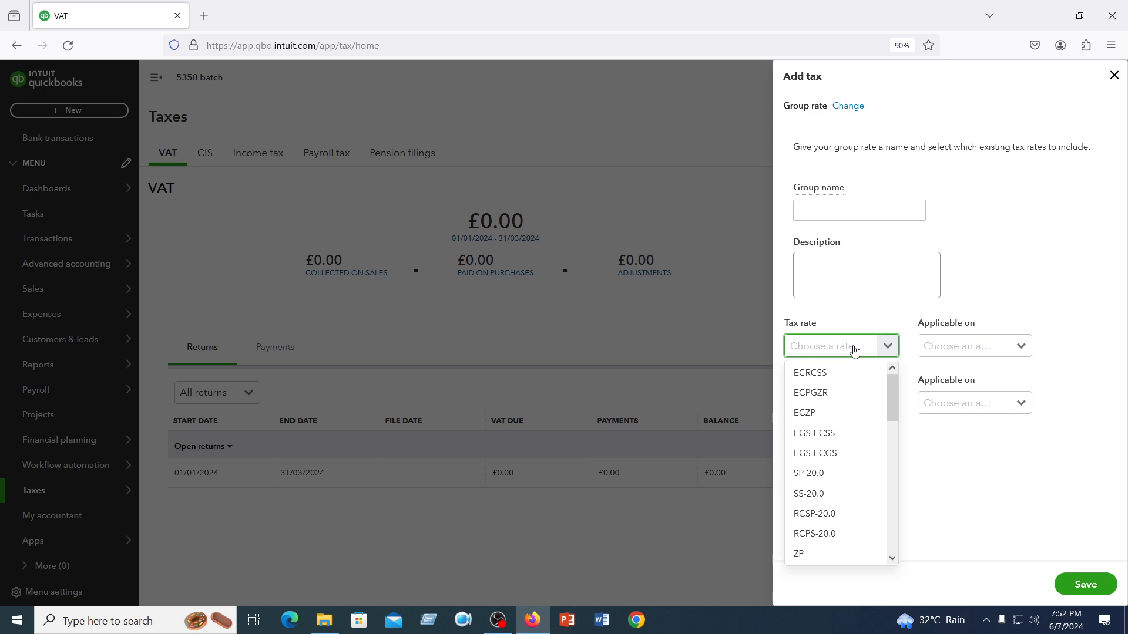
pyautogui.scroll(-5, 845, 406)
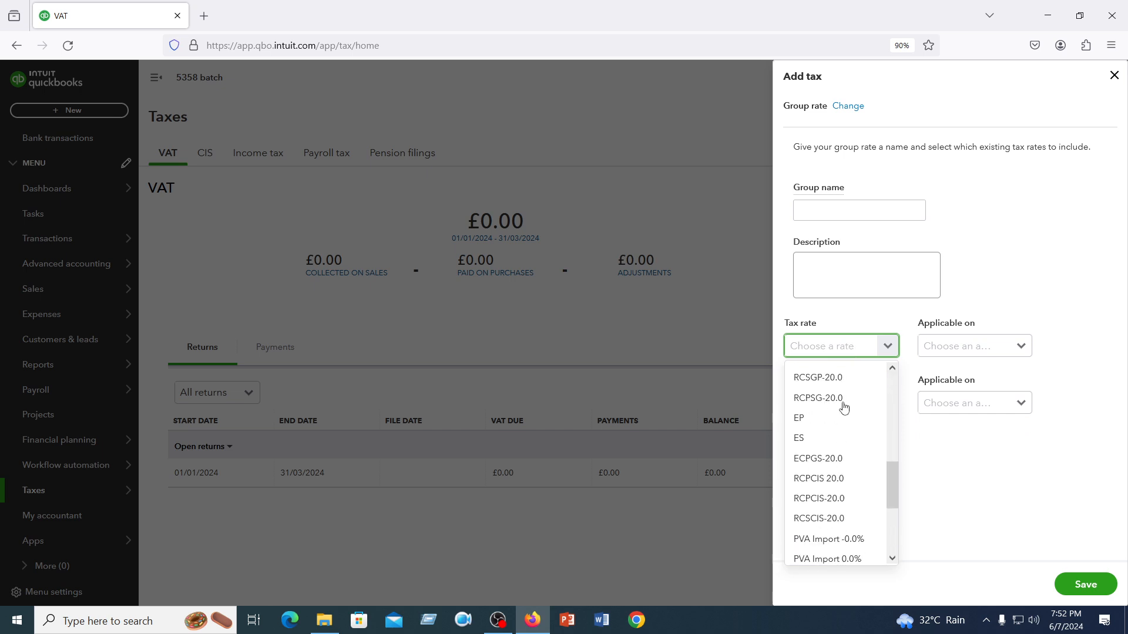
pyautogui.scroll(-2, 849, 477)
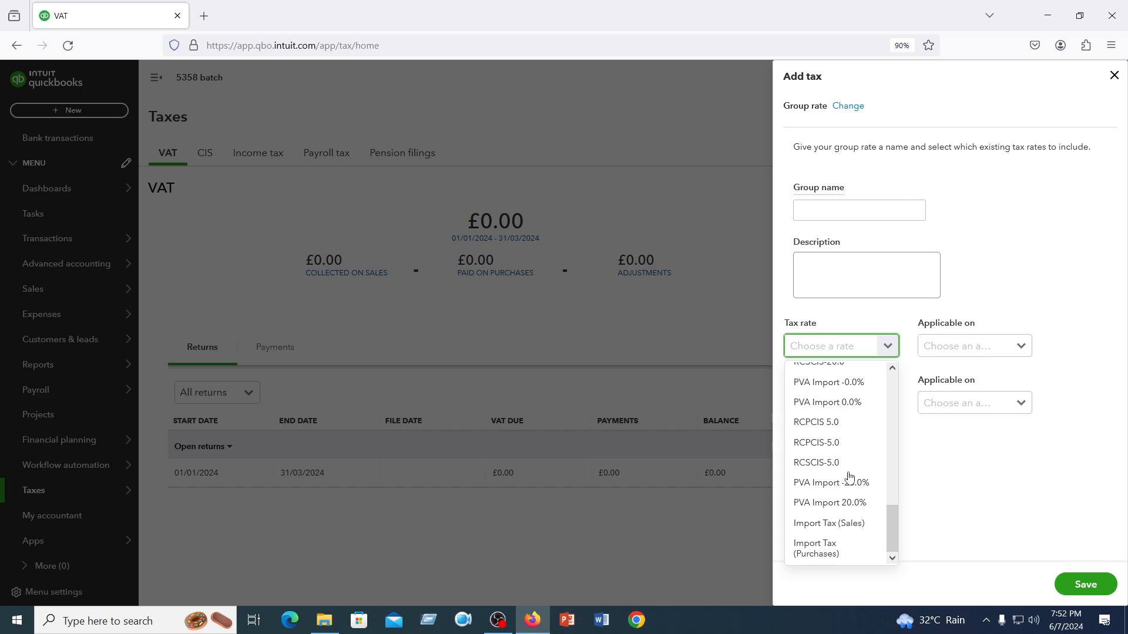
pyautogui.click(834, 483)
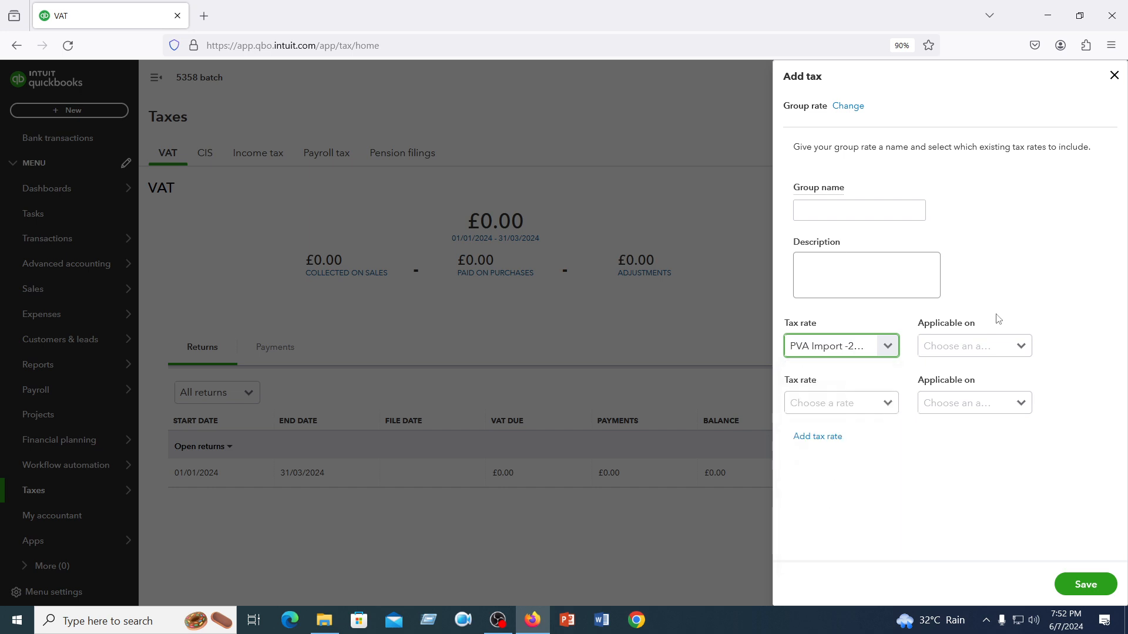
pyautogui.click(981, 346)
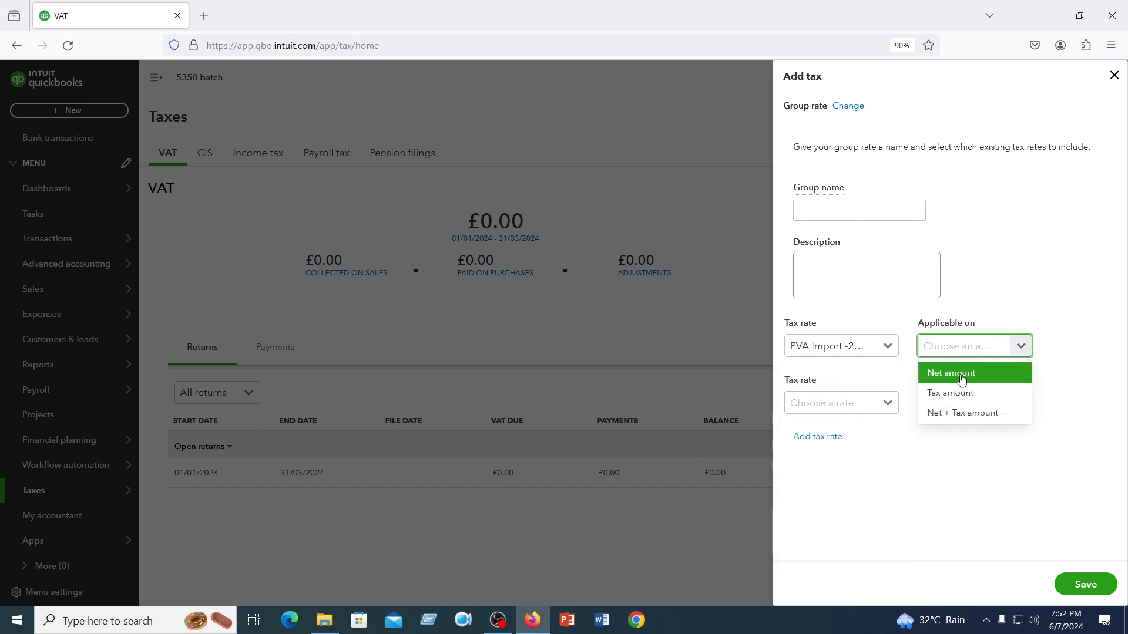
pyautogui.click(961, 379)
pyautogui.click(851, 411)
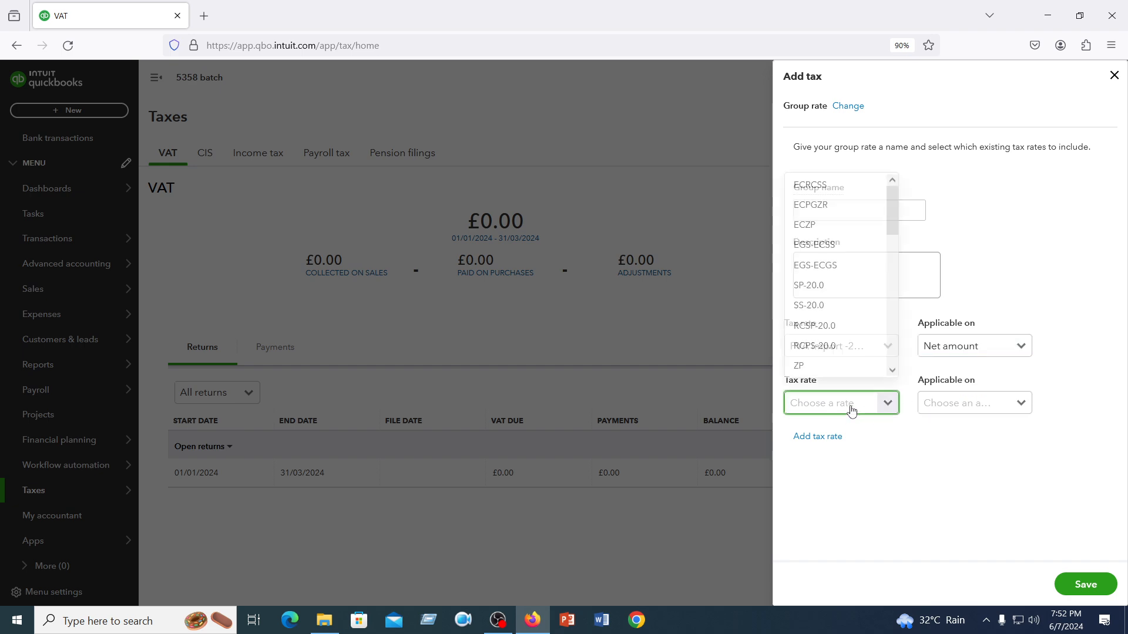
pyautogui.click(813, 285)
pyautogui.click(1018, 403)
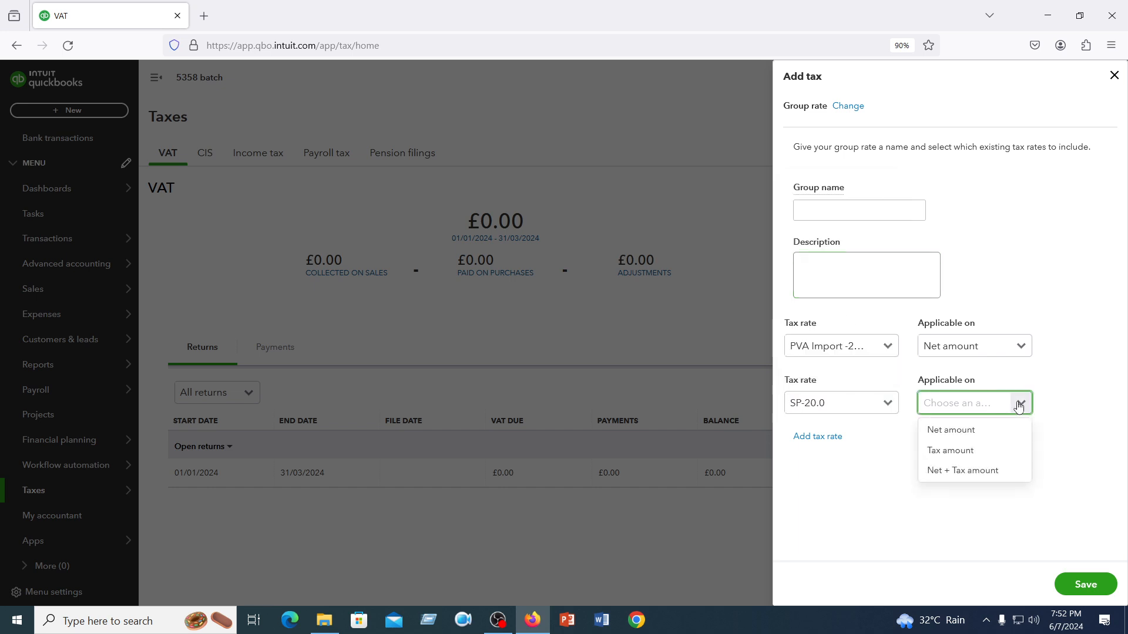
pyautogui.click(962, 438)
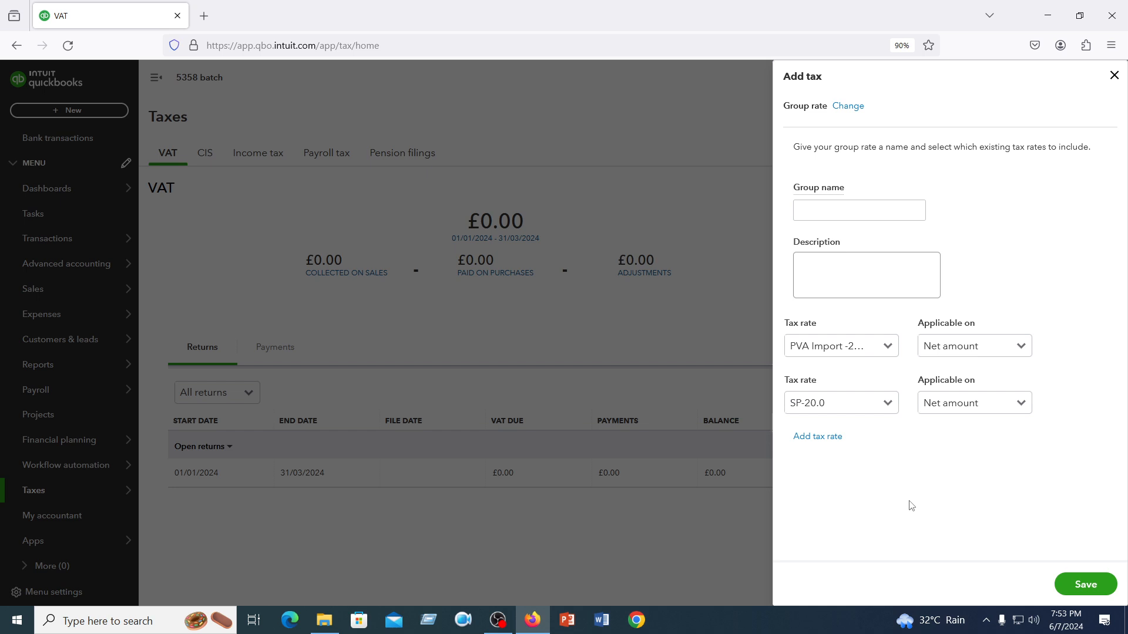
pyautogui.click(1091, 590)
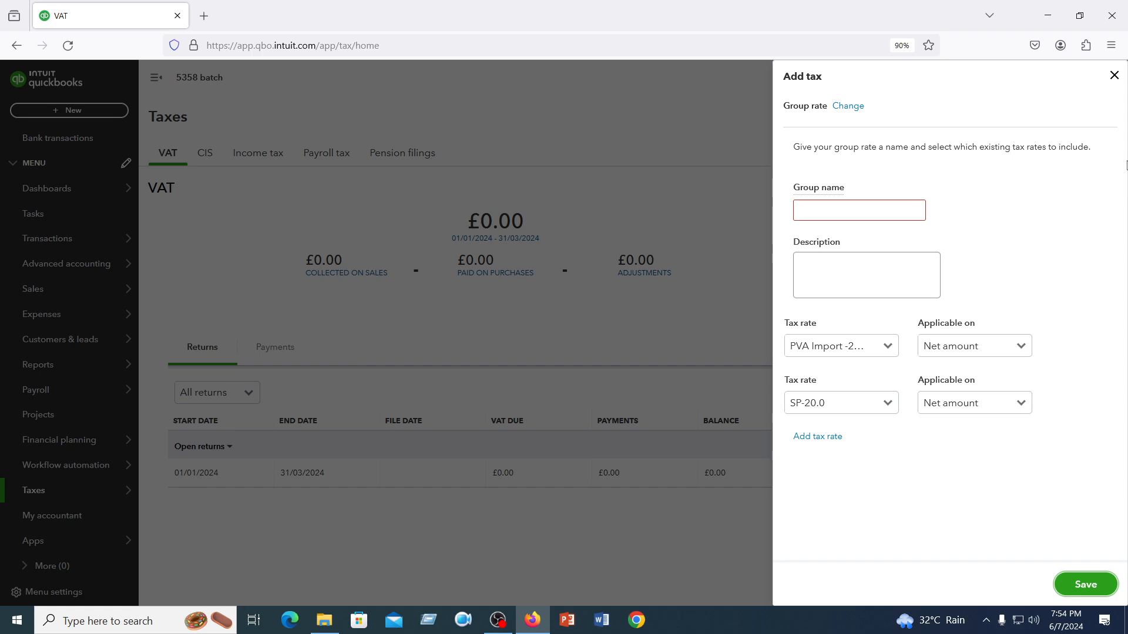
pyautogui.click(1114, 76)
# Reopen the Add tax chooser from the VAT page.
pyautogui.click(1079, 192)
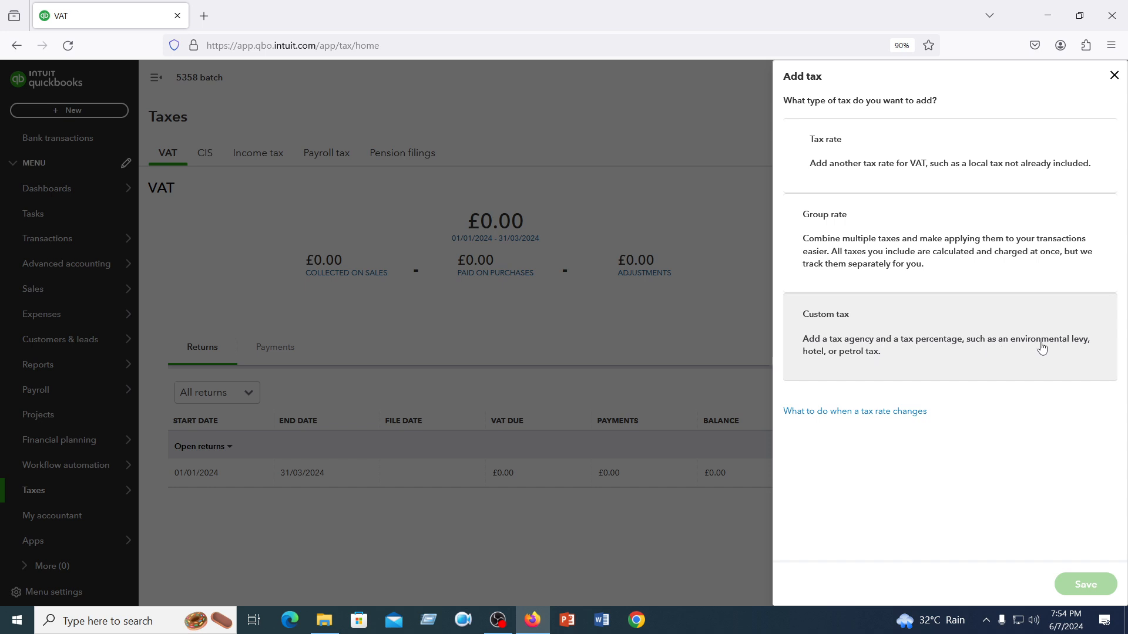
# Open a Custom tax form and look through its fields.
pyautogui.click(852, 362)
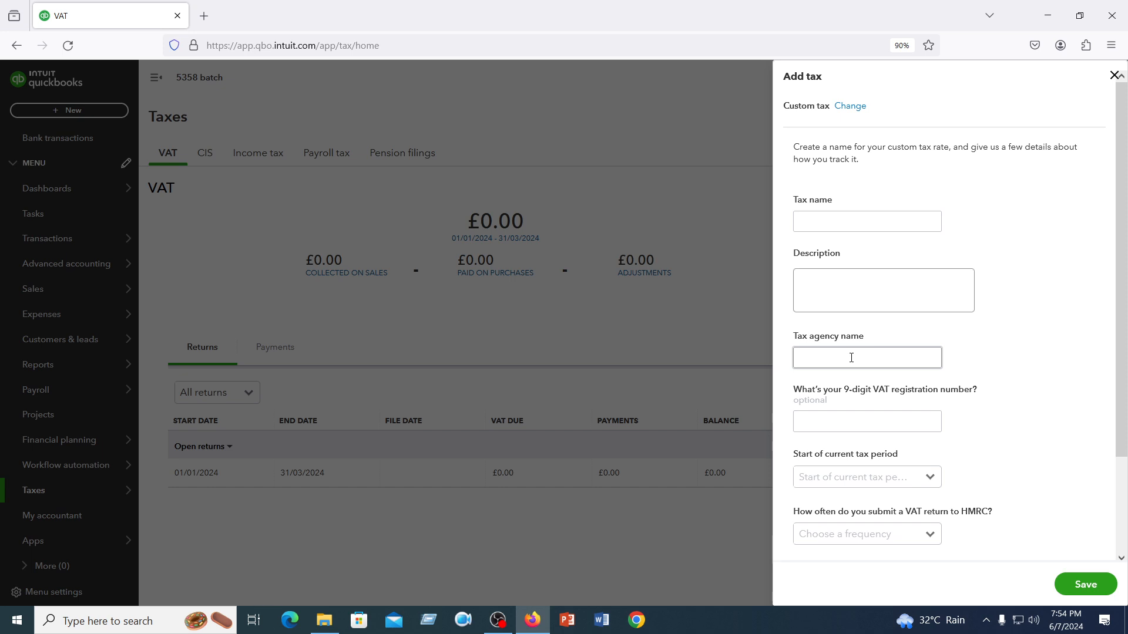
pyautogui.scroll(-2, 878, 370)
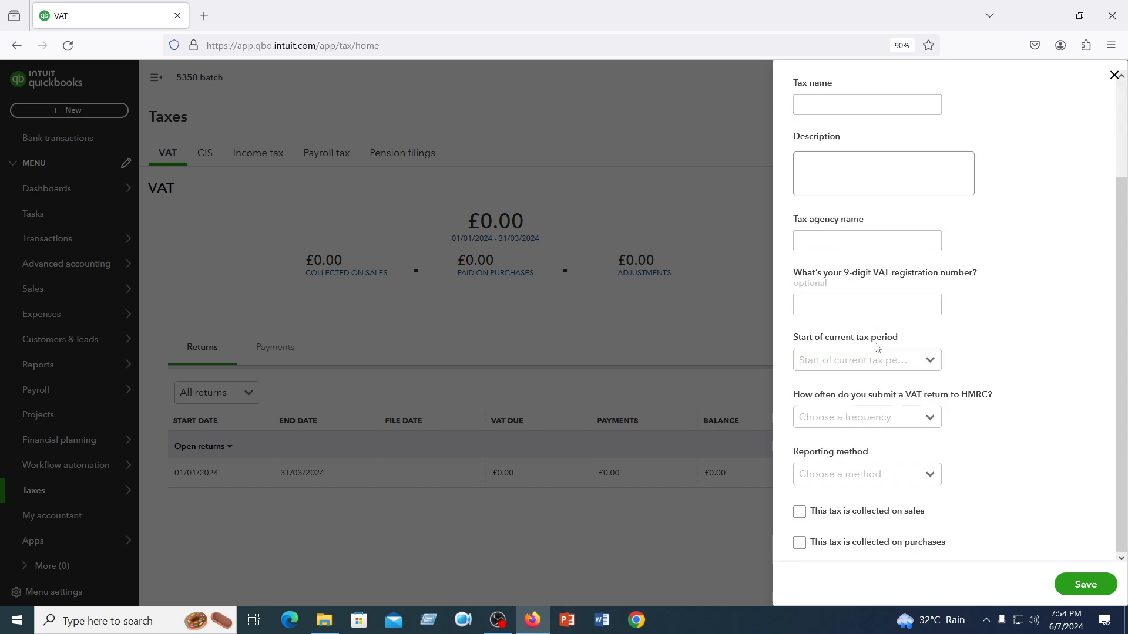
pyautogui.scroll(2, 877, 347)
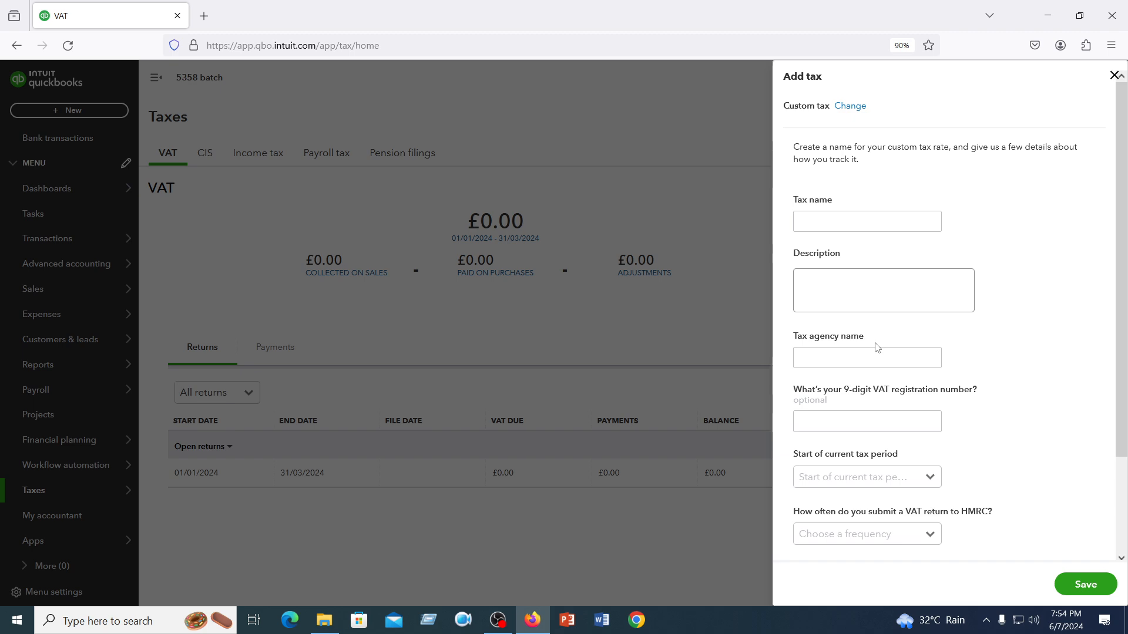
pyautogui.scroll(-2, 877, 347)
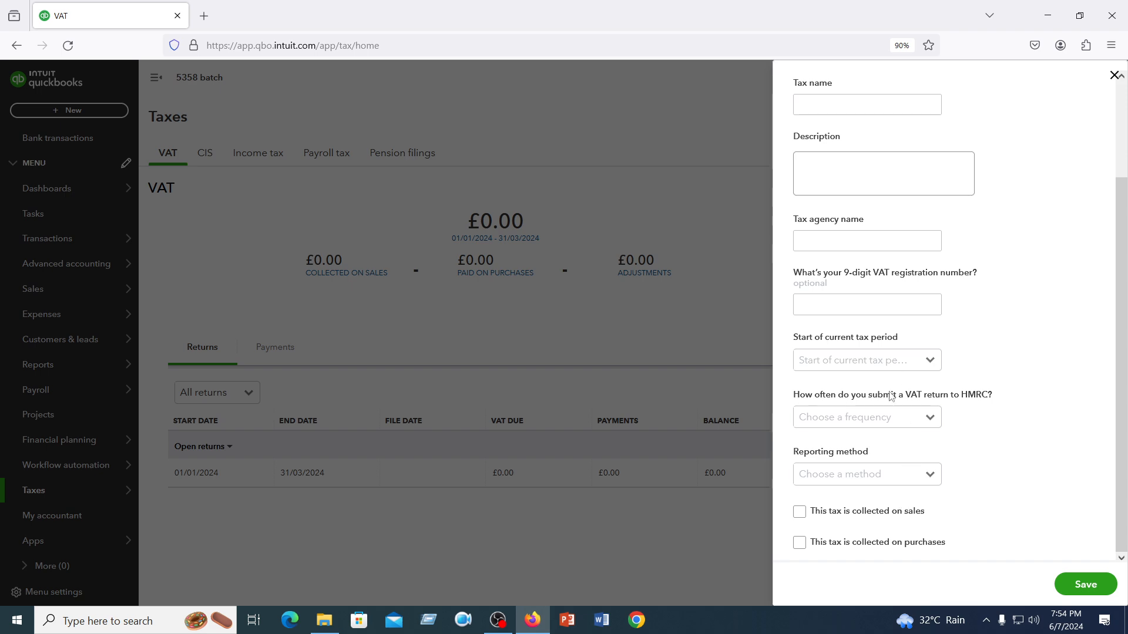
pyautogui.scroll(2, 869, 418)
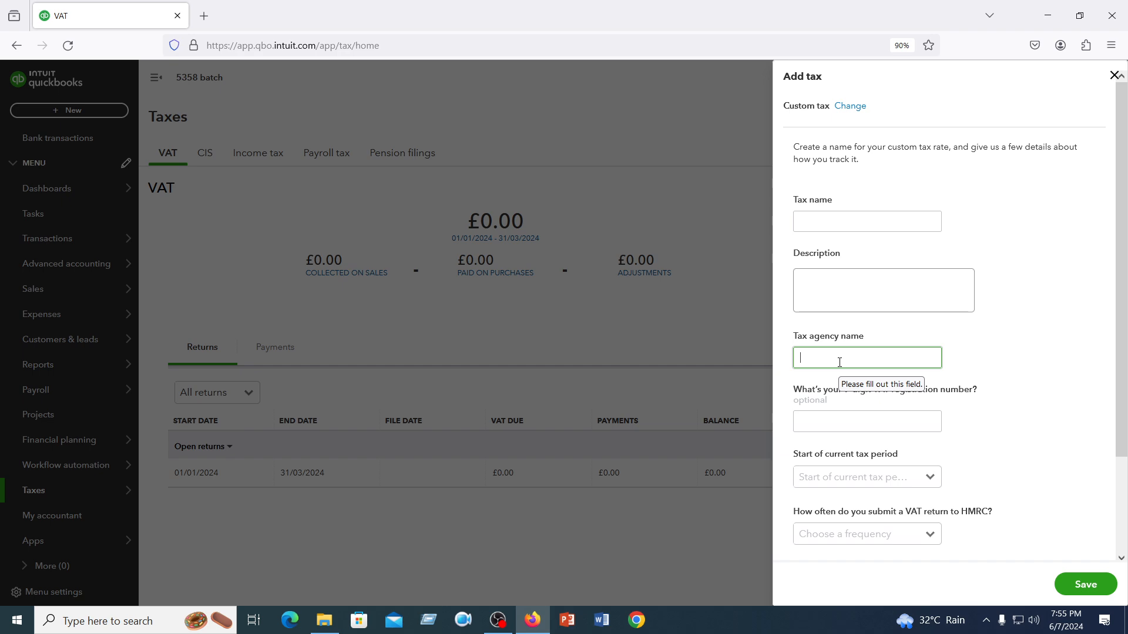
pyautogui.scroll(-2, 839, 362)
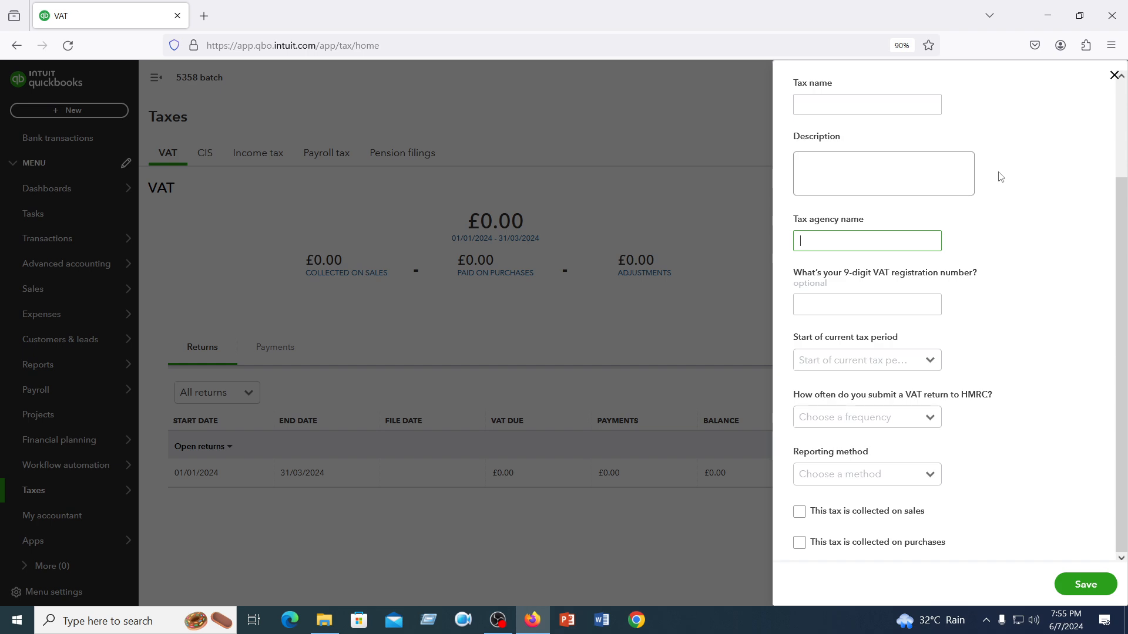
pyautogui.scroll(2, 1000, 177)
# Discard the custom tax form and start a new Tax rate instead.
pyautogui.click(1114, 75)
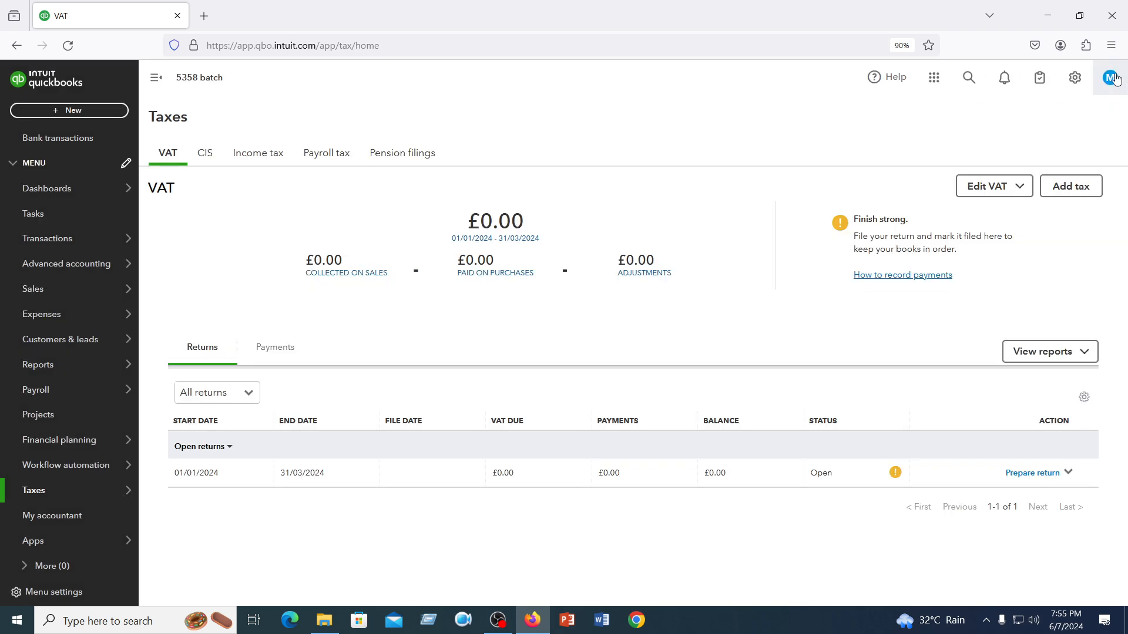
pyautogui.click(1072, 190)
pyautogui.click(902, 175)
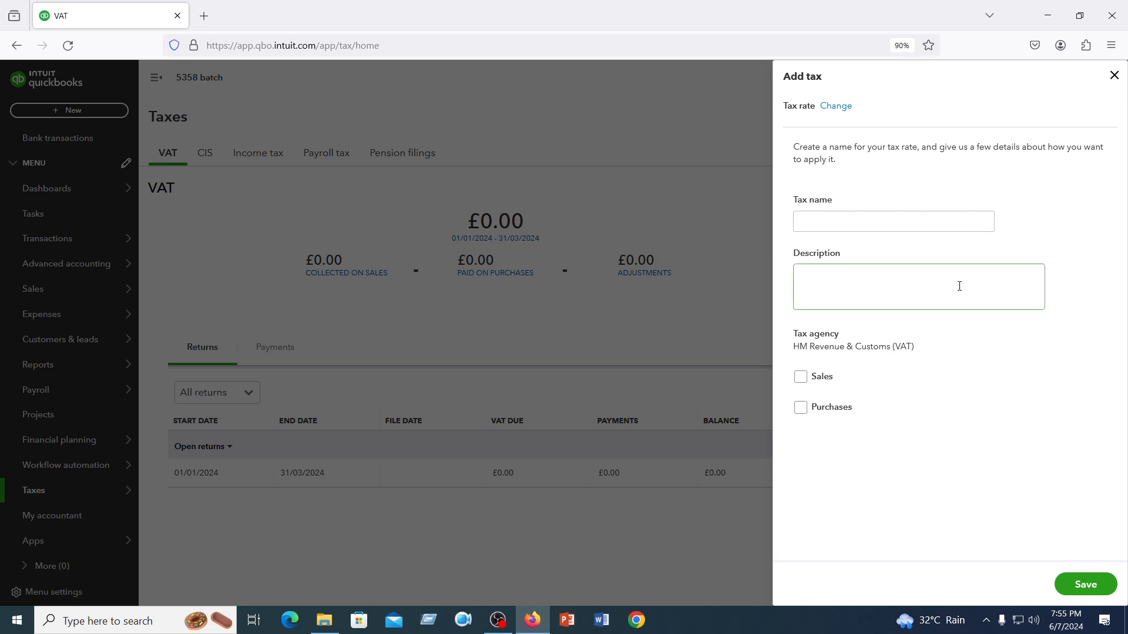
# Discard the half-filled tax rate form and start a new Custom tax instead.
pyautogui.click(1114, 75)
pyautogui.click(1071, 186)
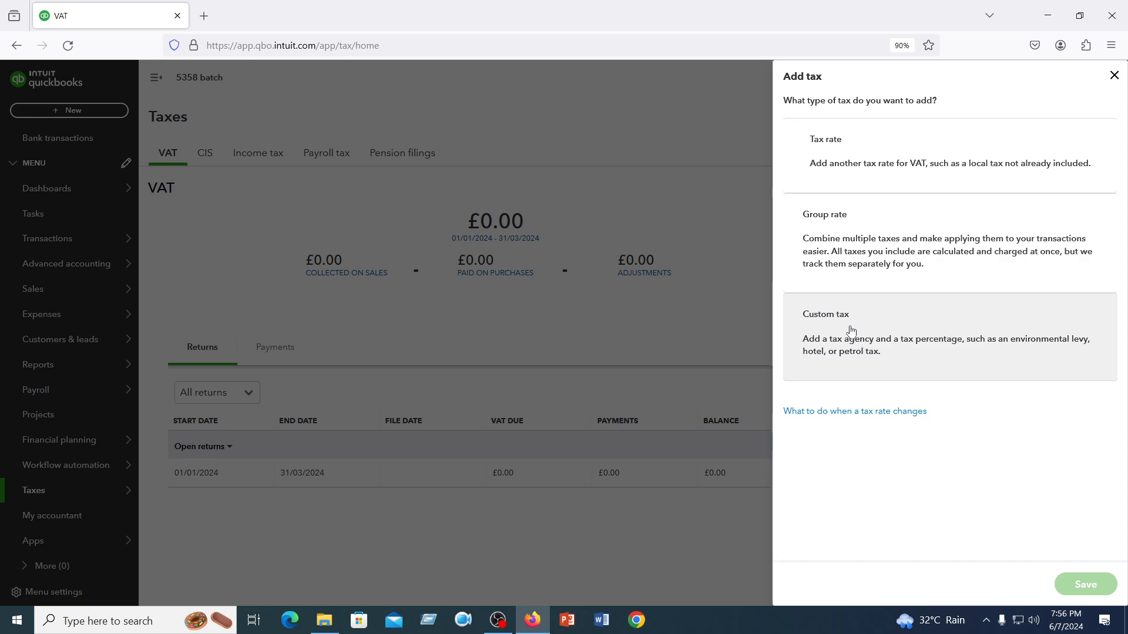
pyautogui.click(851, 331)
# Name the custom tax 'Local Govt Tax' and describe it as 'This tax collected on sales'.
pyautogui.click(828, 222)
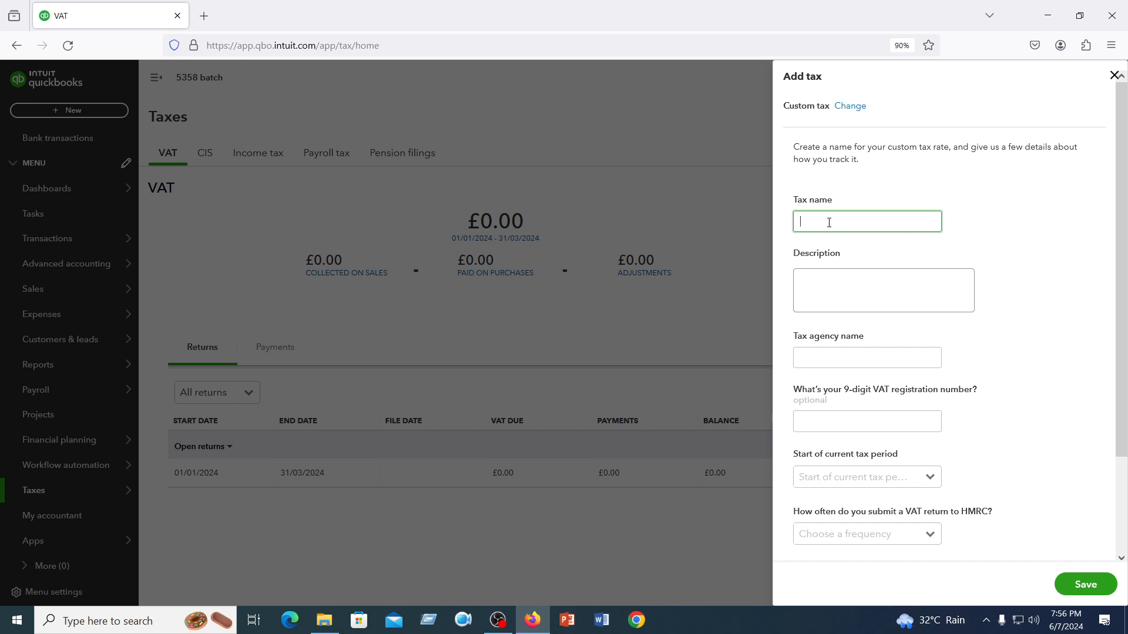
pyautogui.write('Local Govt Tax')
pyautogui.click(824, 279)
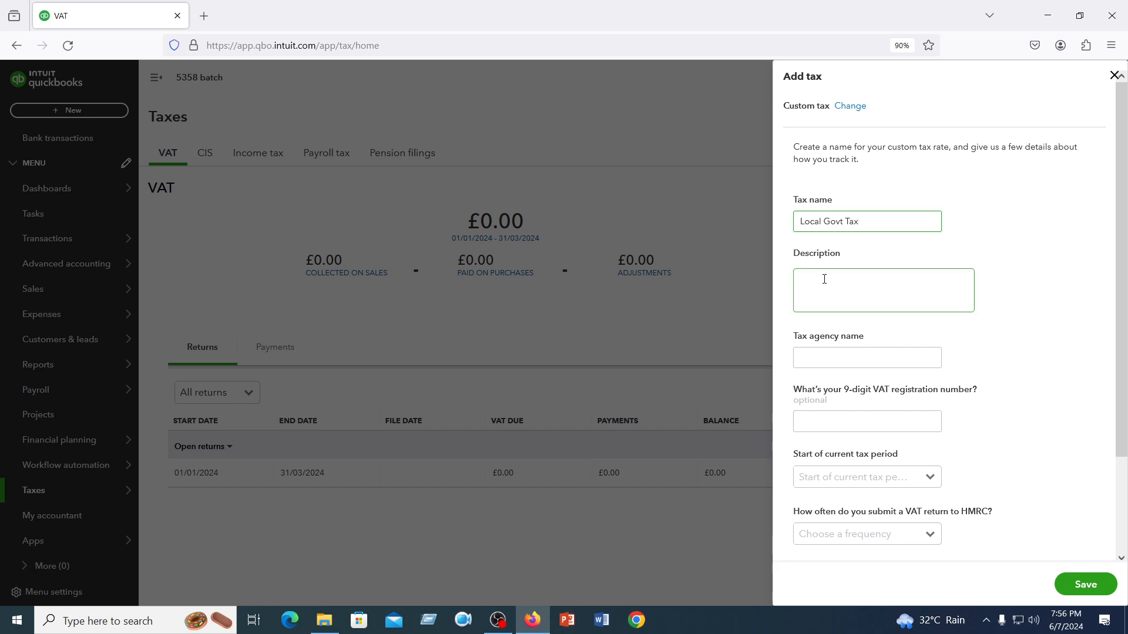
pyautogui.write('This ta')
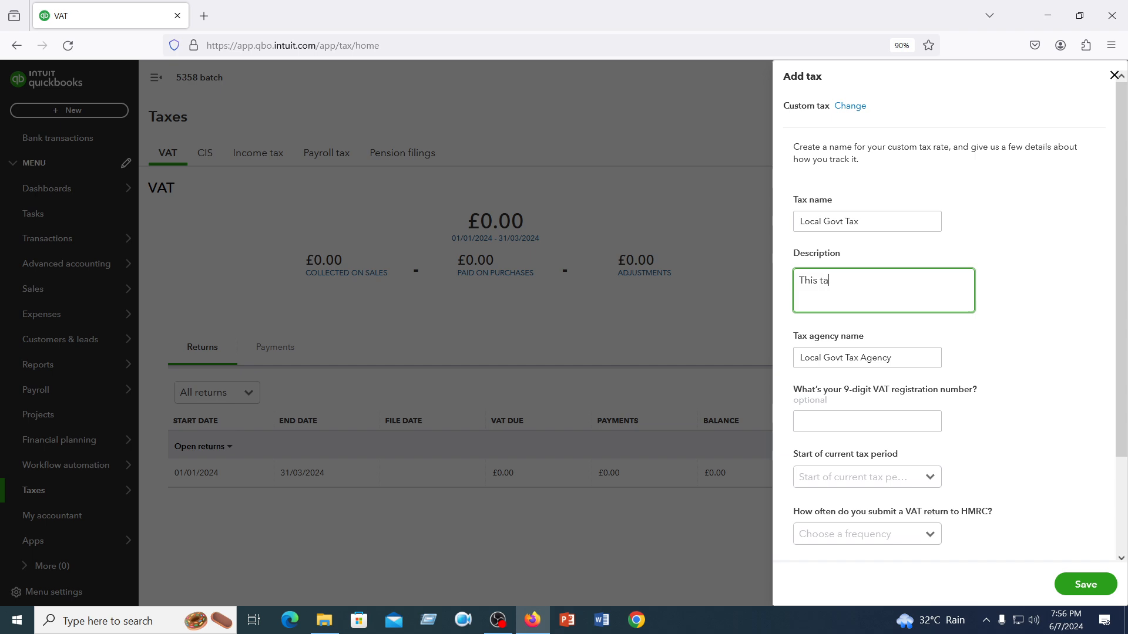
pyautogui.write('x collected on sales')
pyautogui.tripleClick(794, 222)
pyautogui.moveTo(795, 362); pyautogui.dragTo(992, 367)
# Give Local Govt Tax a January start, Quarterly returns, Cash reporting, and collection on sales.
pyautogui.scroll(-2, 993, 366)
pyautogui.click(864, 304)
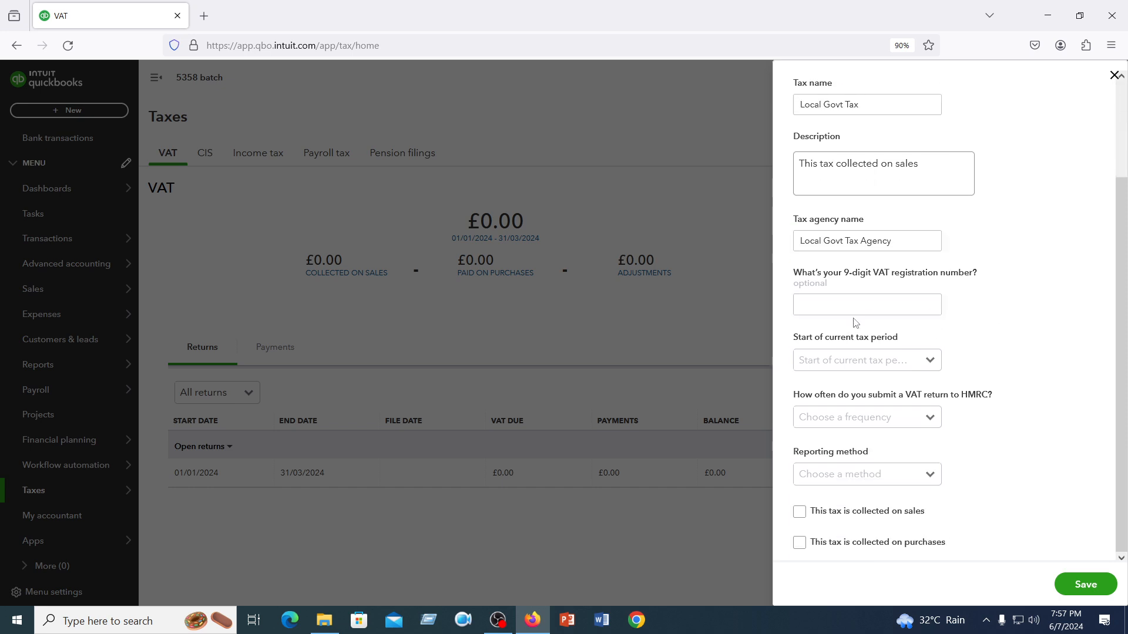
pyautogui.click(861, 367)
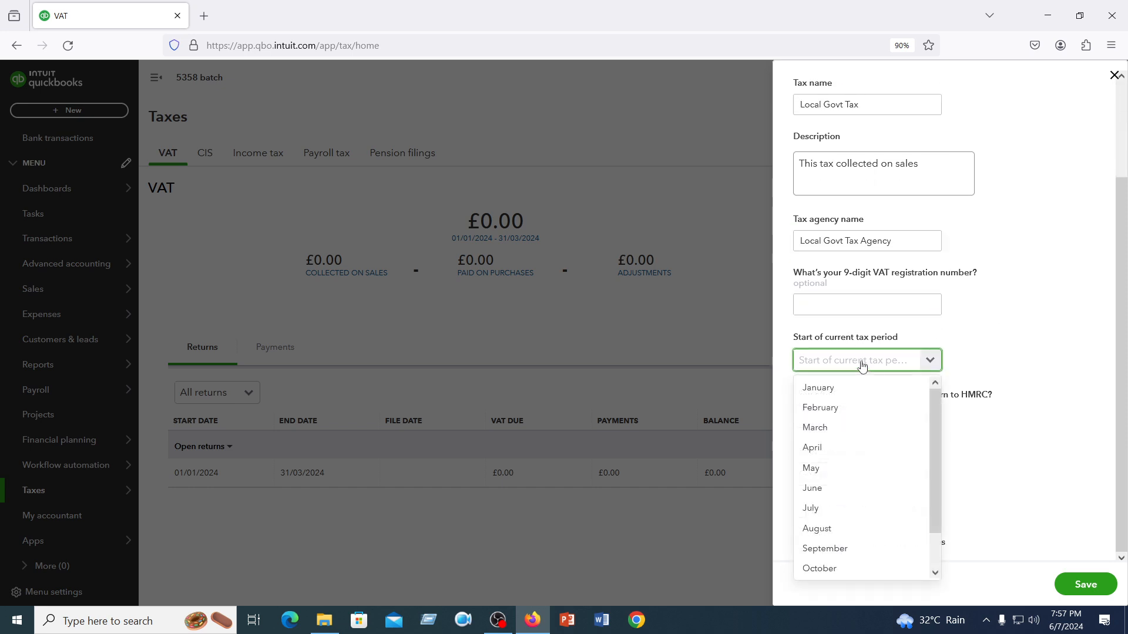
pyautogui.click(820, 389)
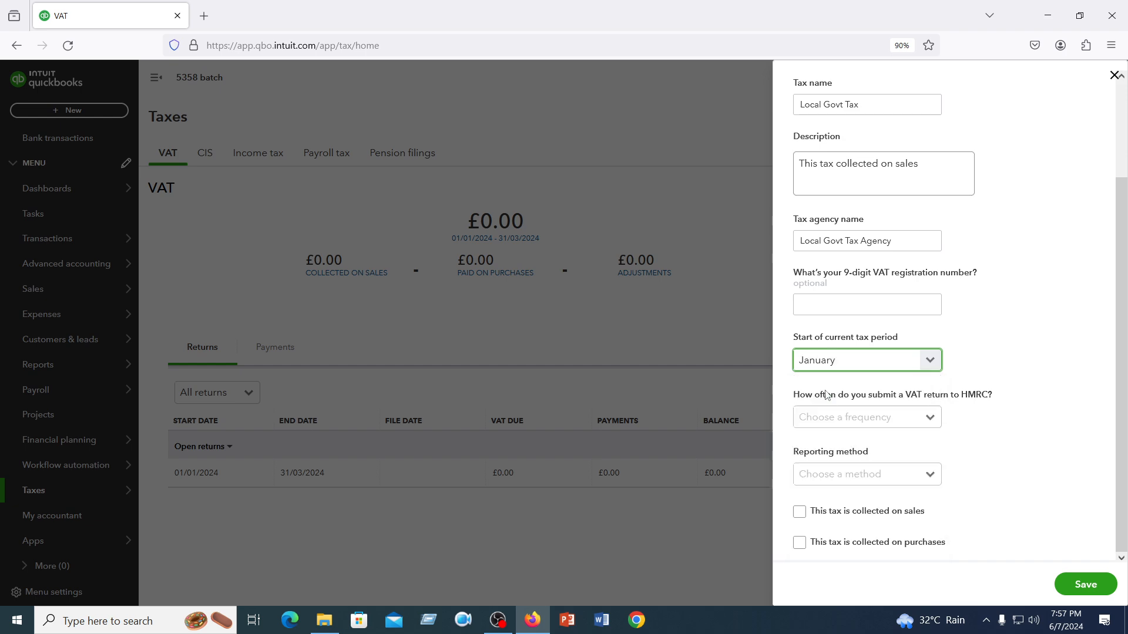
pyautogui.click(889, 419)
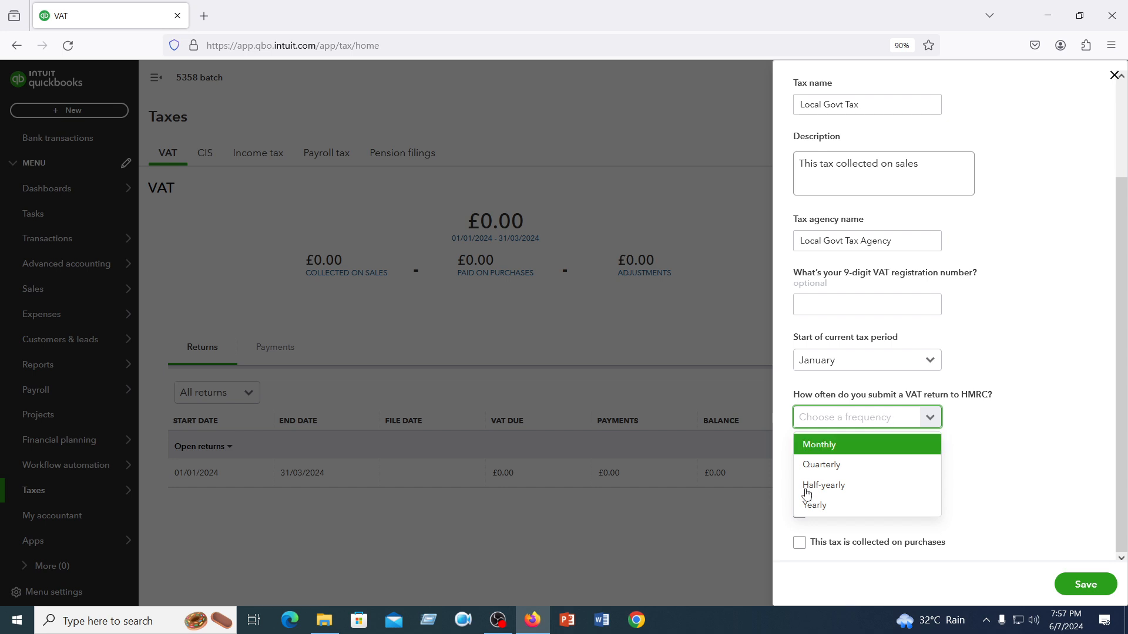
pyautogui.click(816, 465)
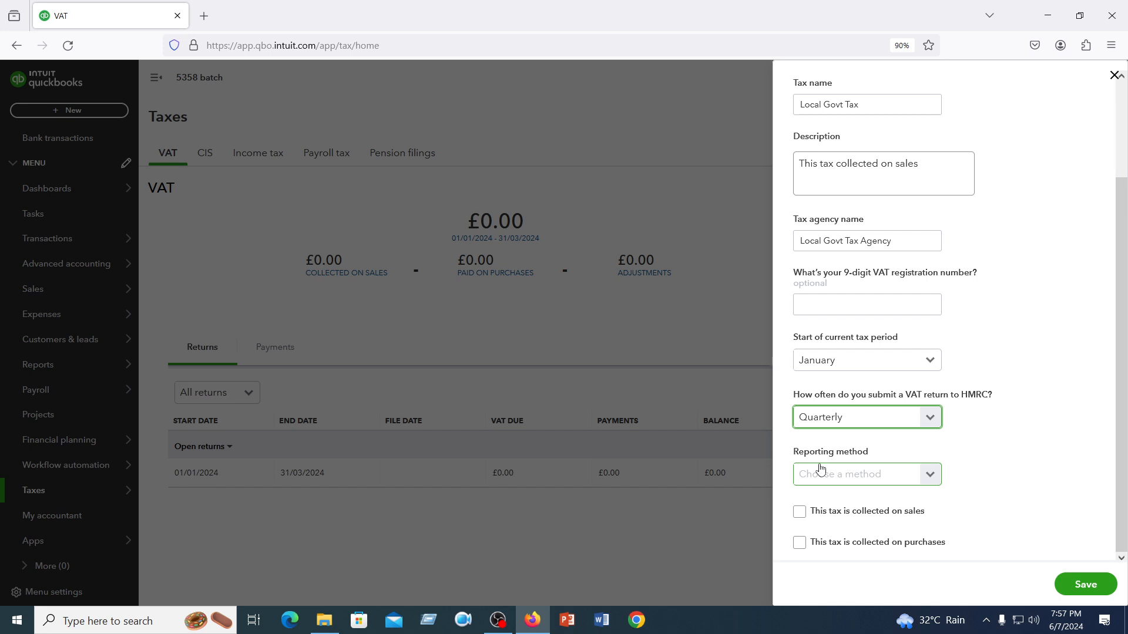
pyautogui.click(821, 468)
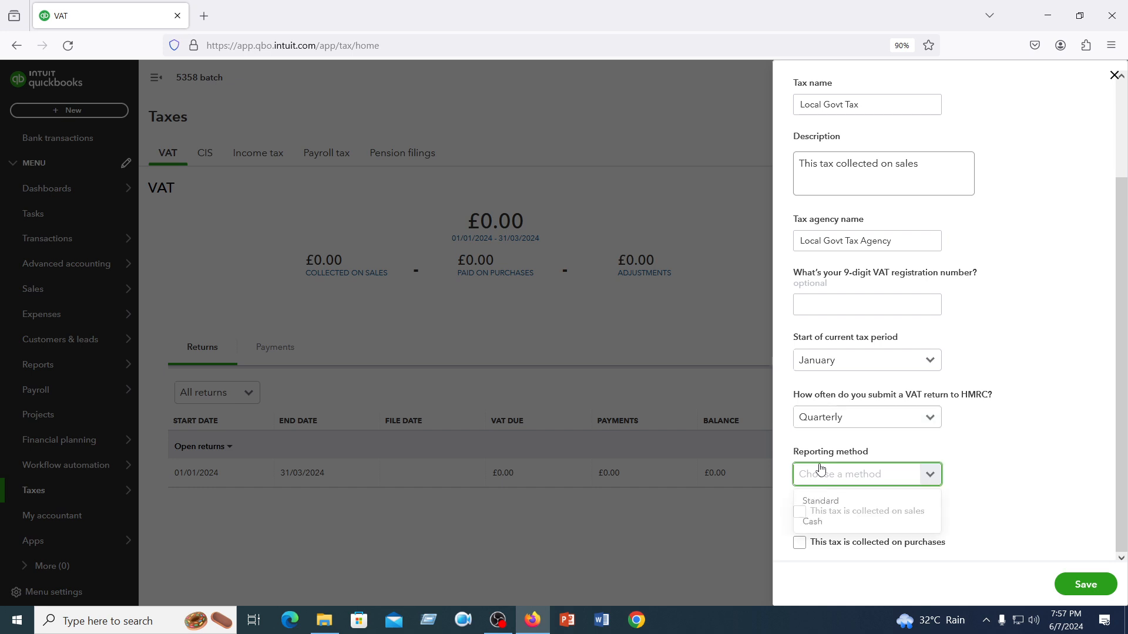
pyautogui.click(819, 525)
pyautogui.click(799, 512)
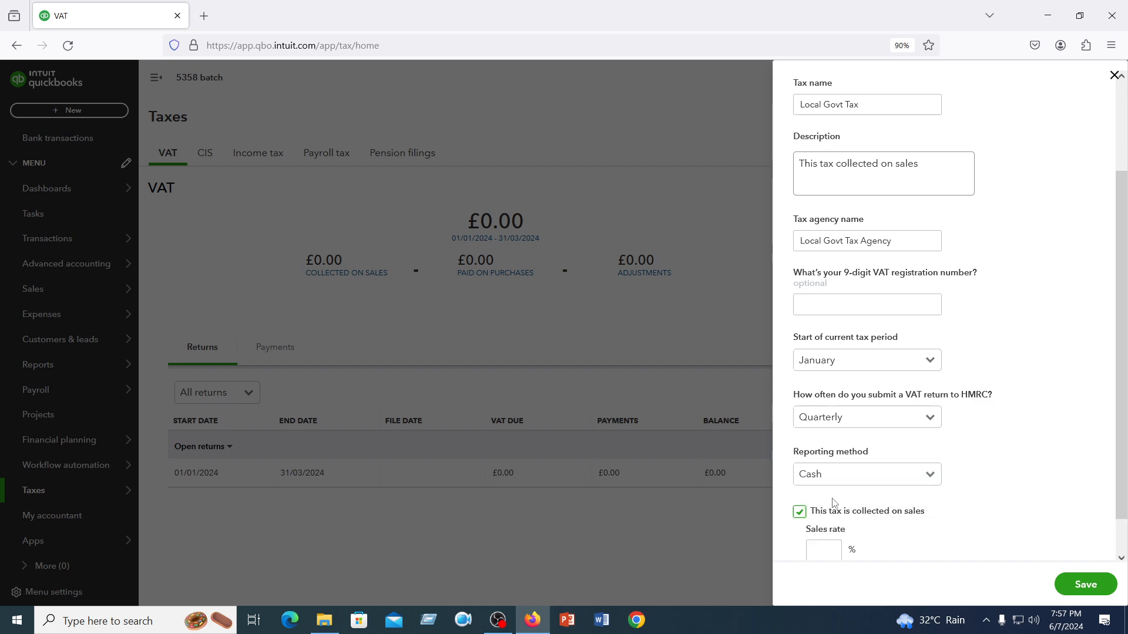
# Enter a 12% sales rate for Local Govt Tax.
pyautogui.scroll(-1, 942, 465)
pyautogui.click(819, 507)
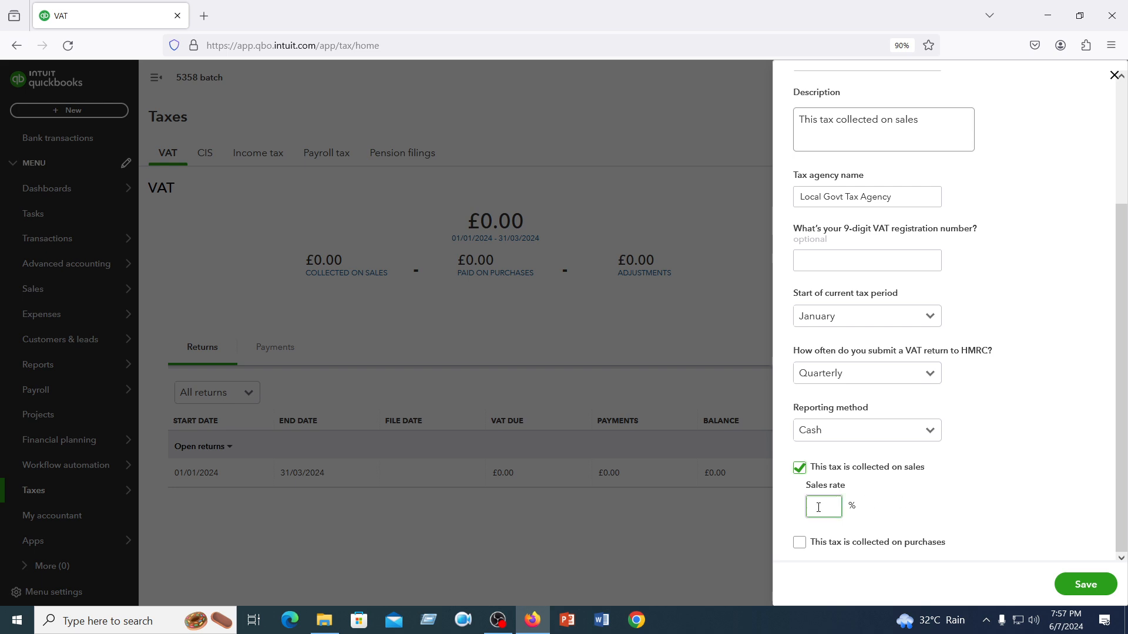
pyautogui.write('12')
# Mark the tax as collected on purchases at a 10% rate, with purchase tax reclaimable.
pyautogui.click(799, 543)
pyautogui.scroll(-1, 959, 456)
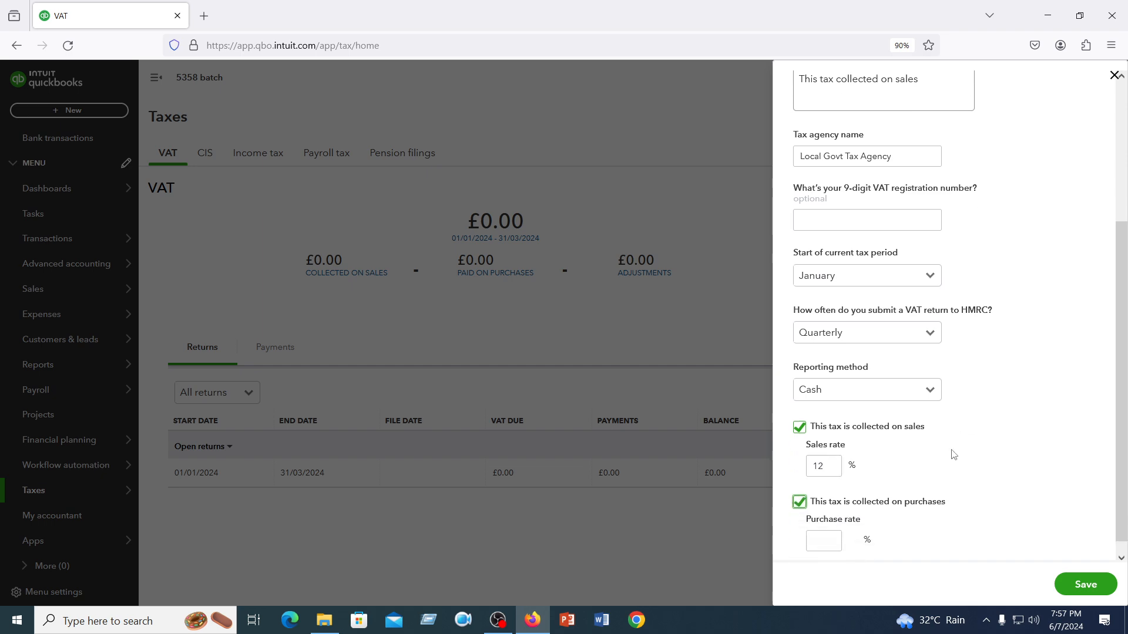
pyautogui.click(819, 527)
pyautogui.write('10')
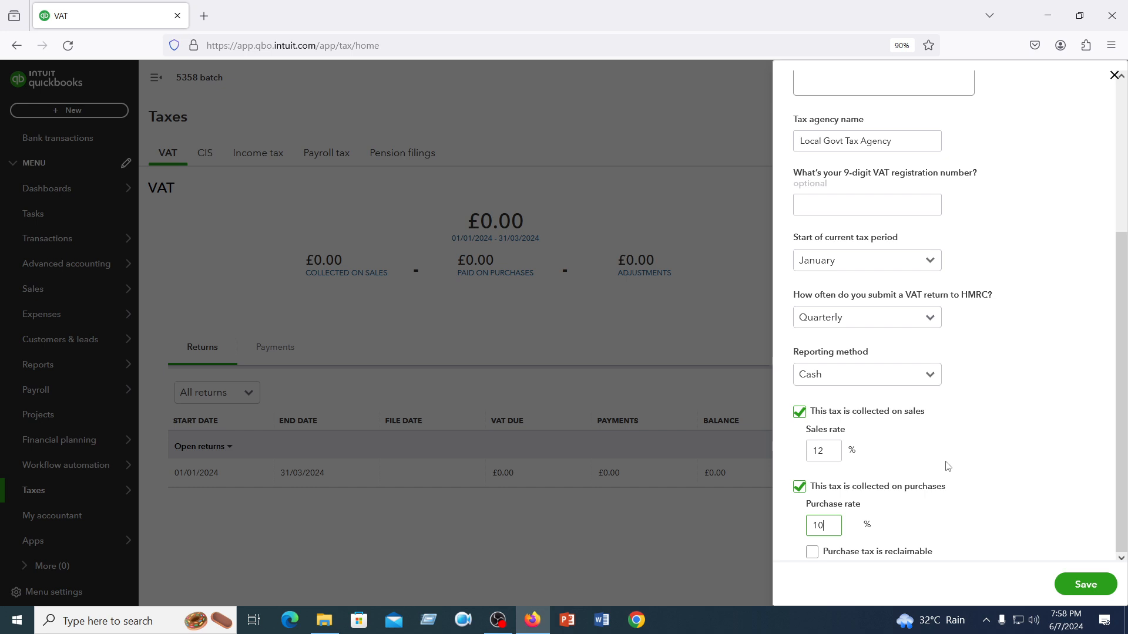
pyautogui.click(812, 555)
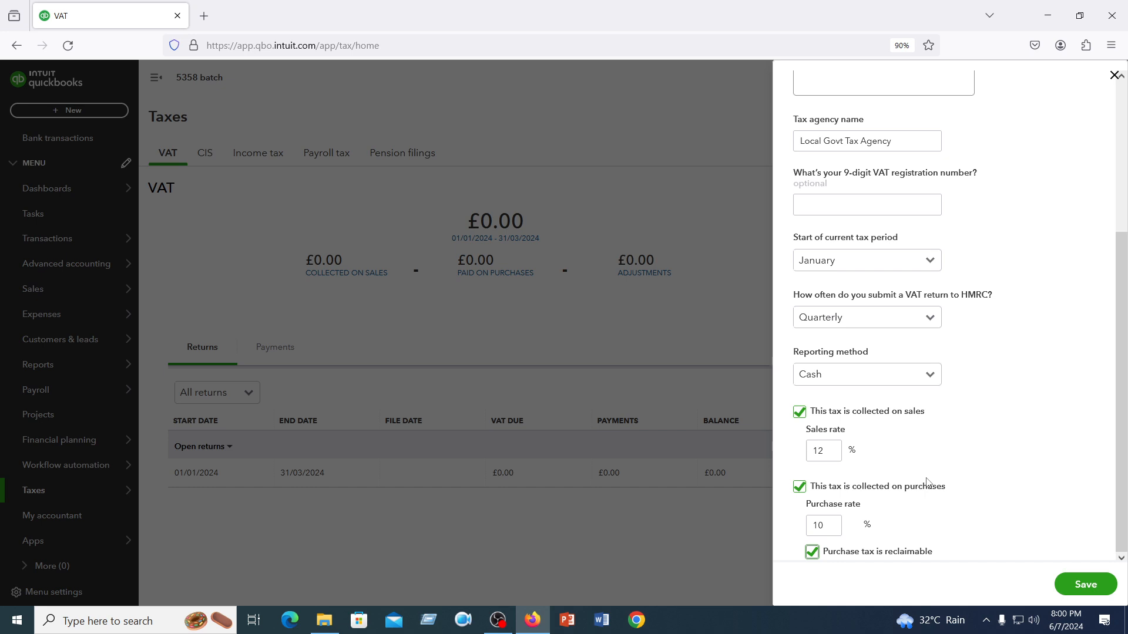
# Save the VAT settings and return to the VAT overview showing the Q1 2024 return.
pyautogui.click(1086, 585)
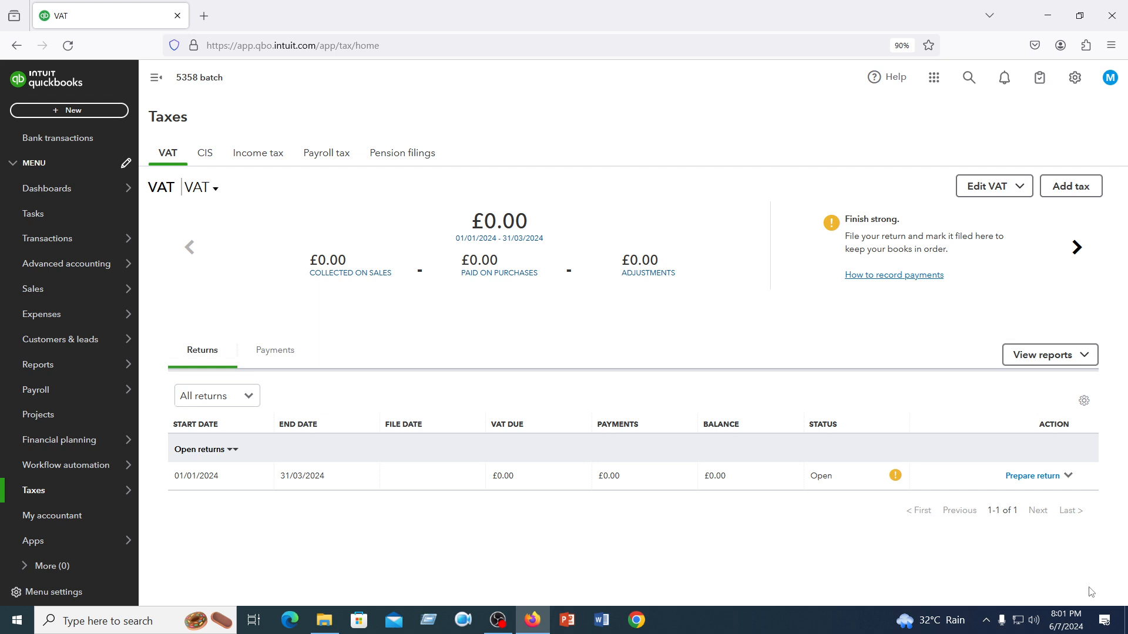
pyautogui.scroll(1, 45, 461)
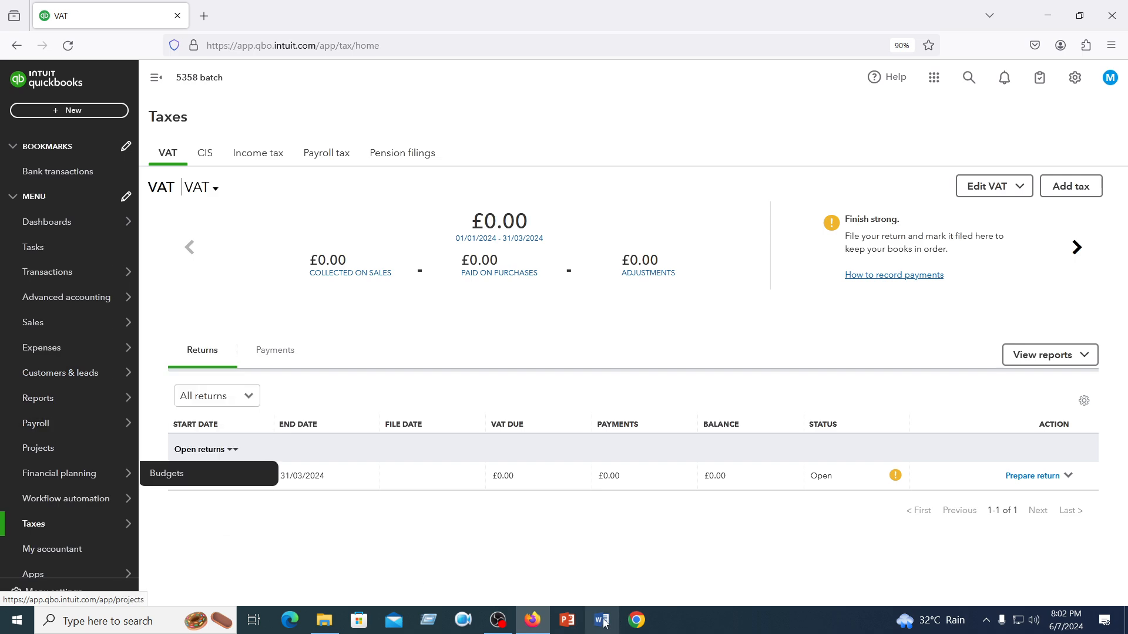
pyautogui.click(499, 622)
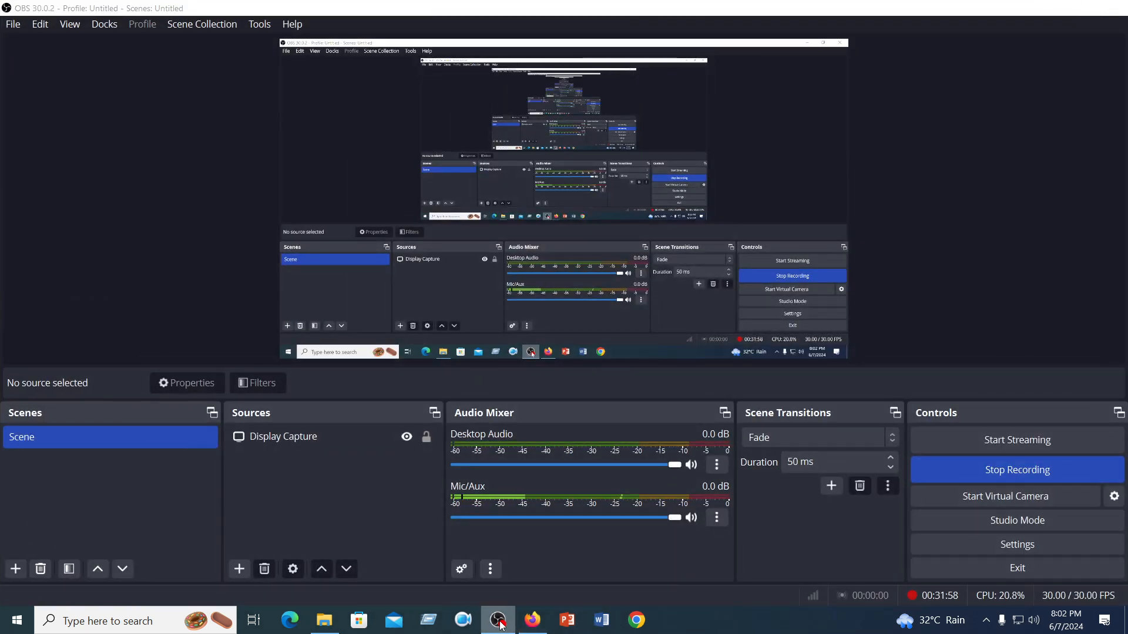
pyautogui.click(499, 621)
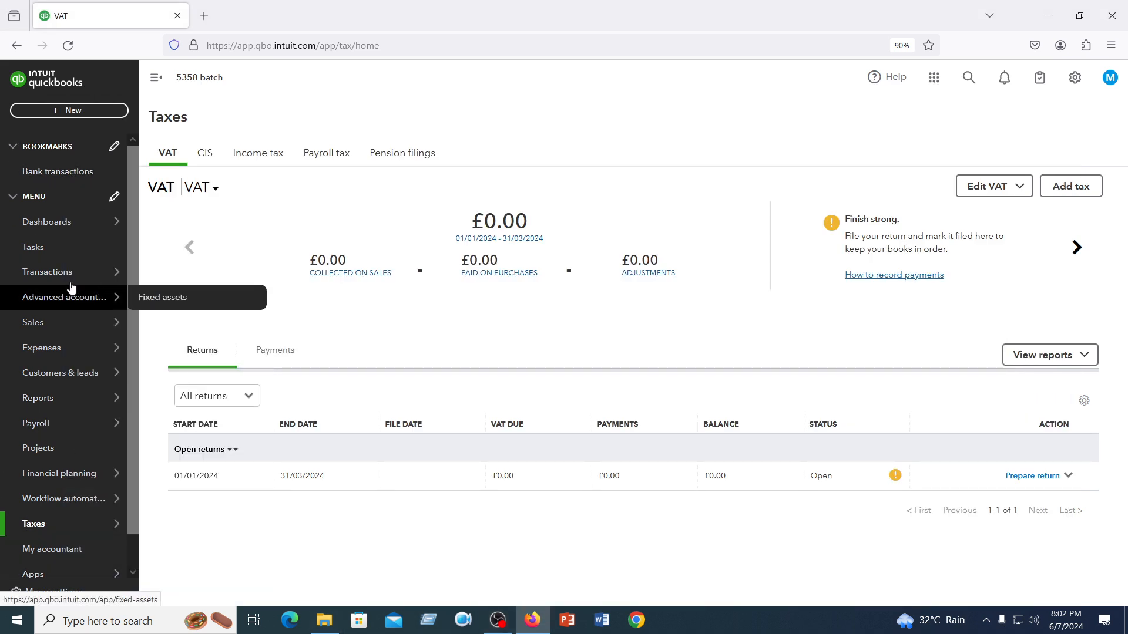
# Open the Chart of accounts link from the Transactions menu in a new browser tab.
pyautogui.moveTo(57, 277)
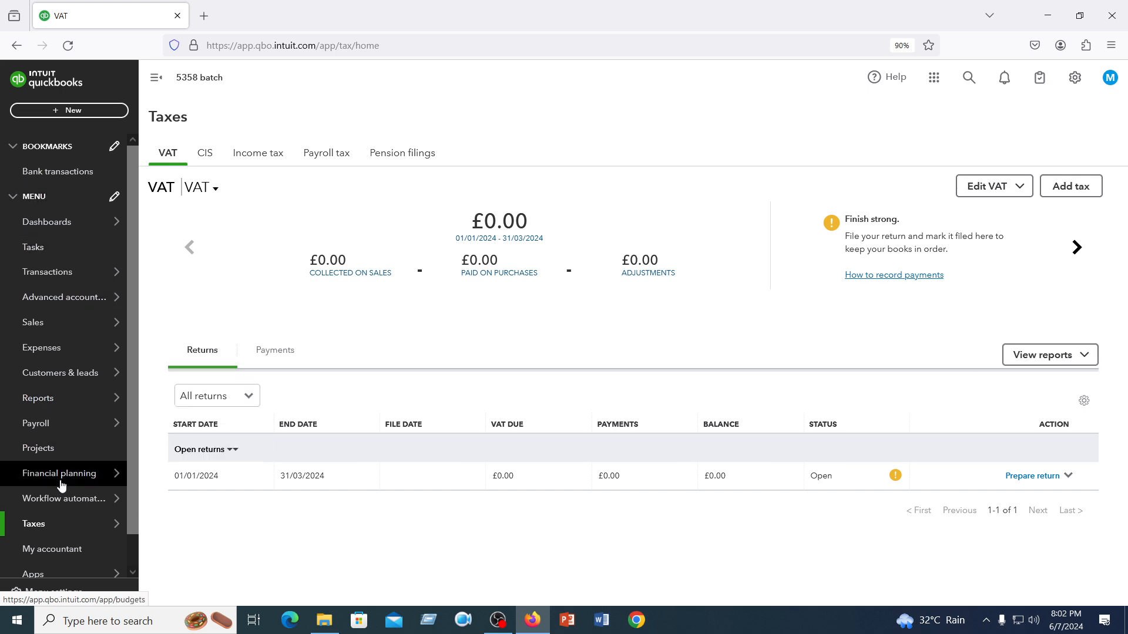
pyautogui.scroll(-1, 35, 475)
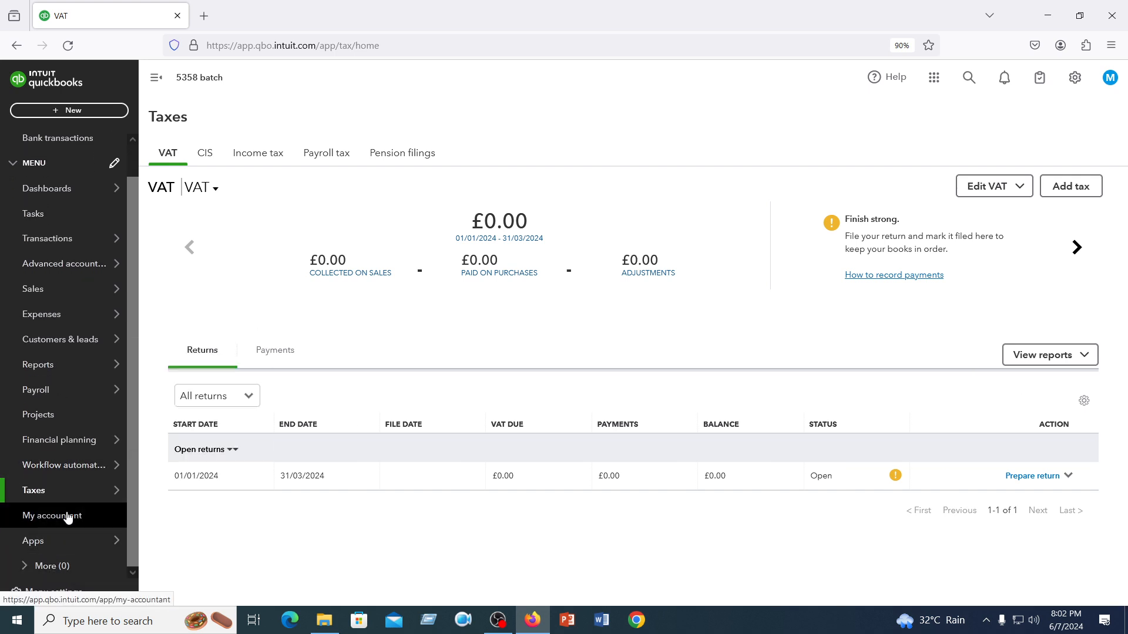
pyautogui.moveTo(45, 242)
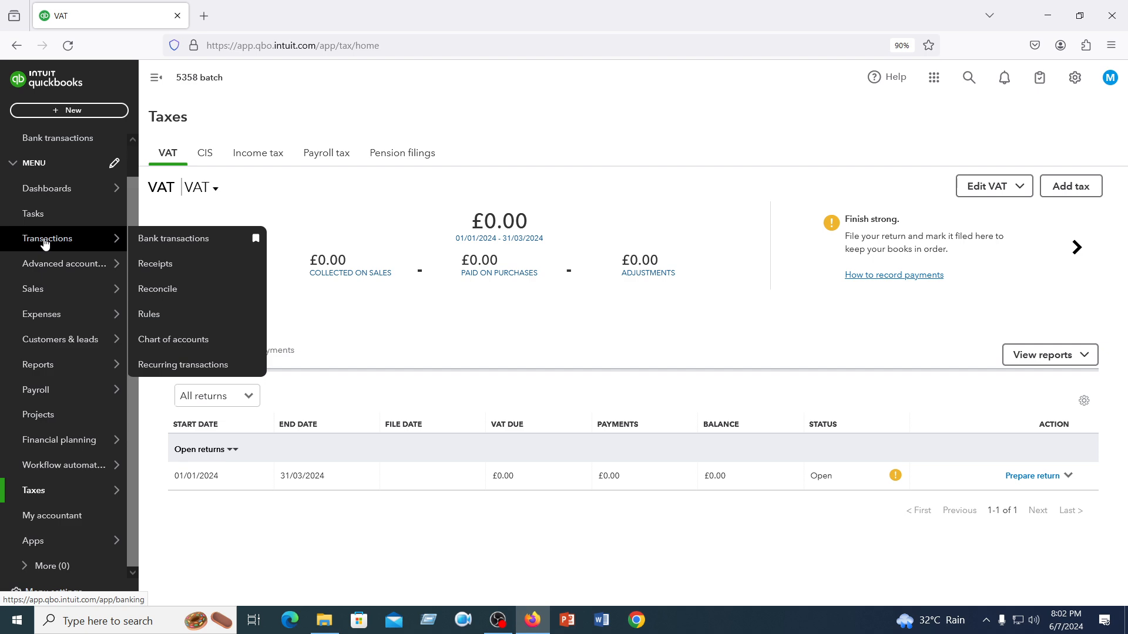
pyautogui.rightClick(178, 346)
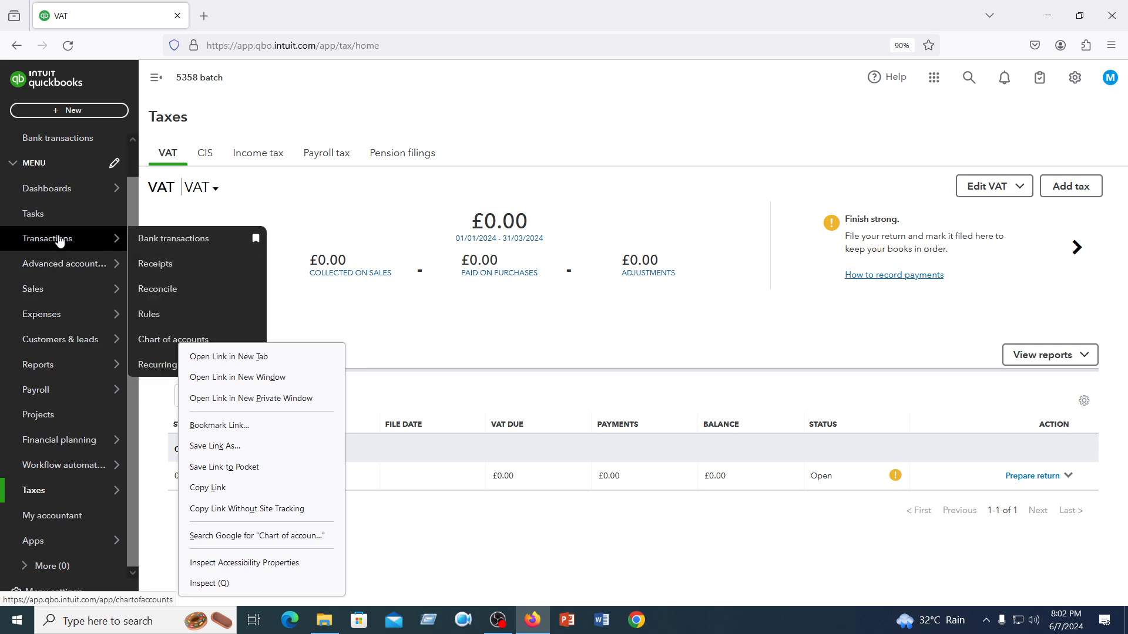
pyautogui.rightClick(158, 344)
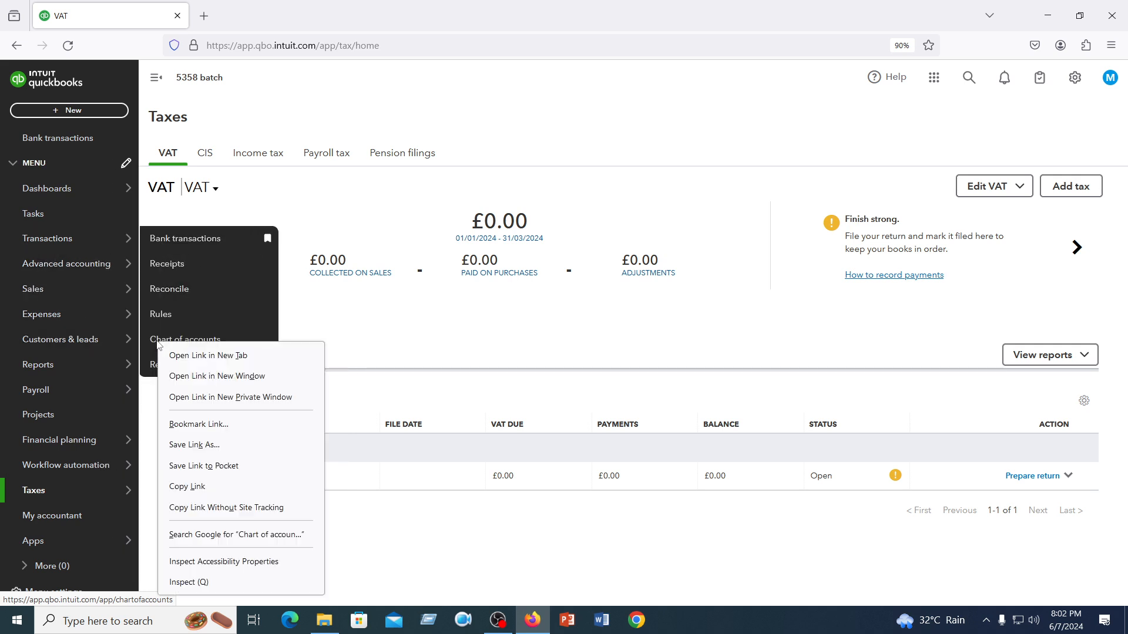
pyautogui.click(194, 356)
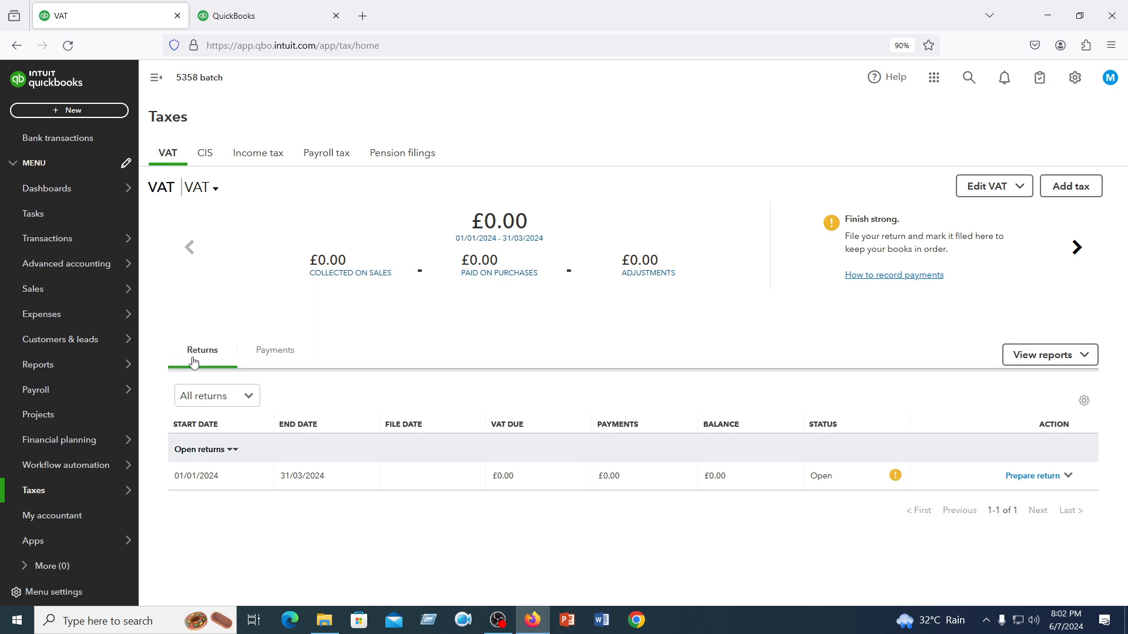
# Switch to the new tab and review the 51-account Chart of accounts.
pyautogui.click(246, 15)
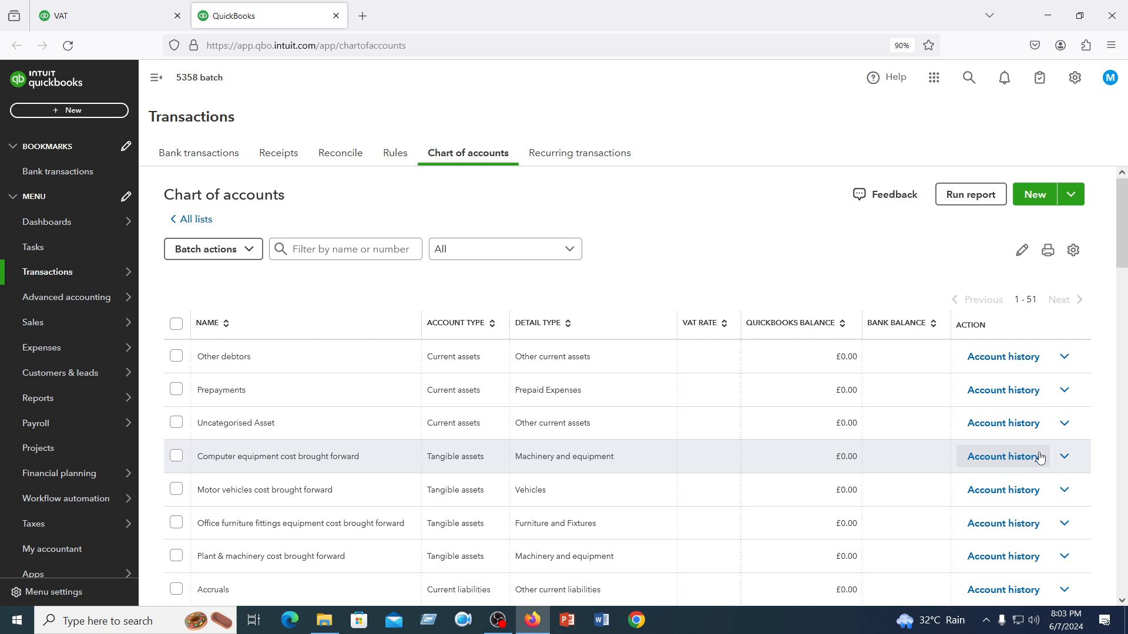
pyautogui.scroll(-3, 488, 425)
pyautogui.scroll(3, 488, 425)
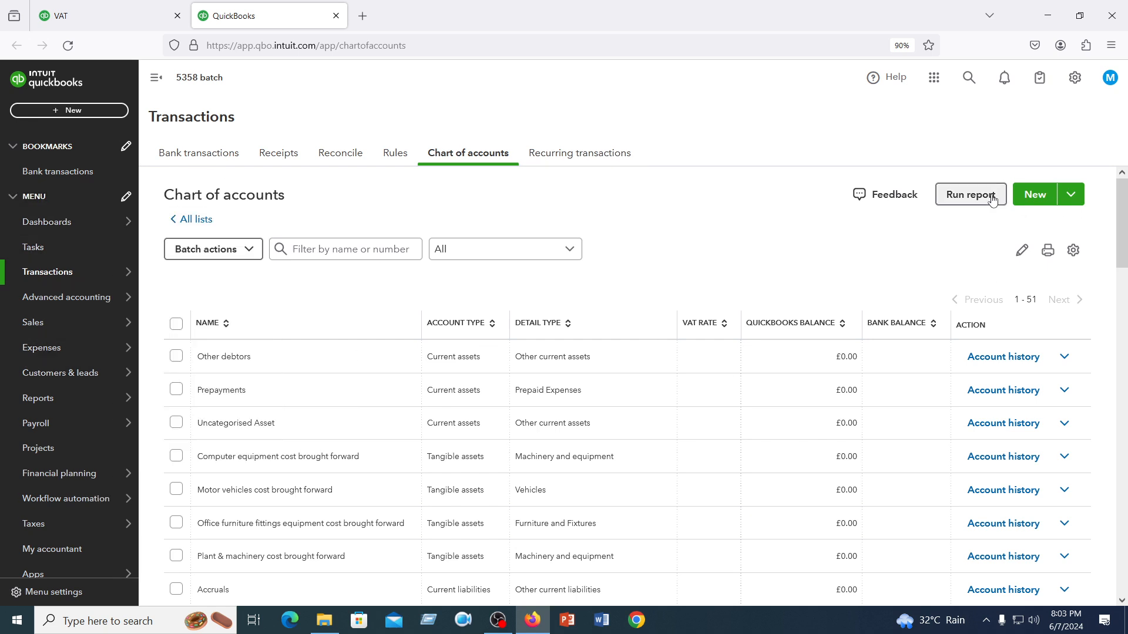
pyautogui.click(1072, 198)
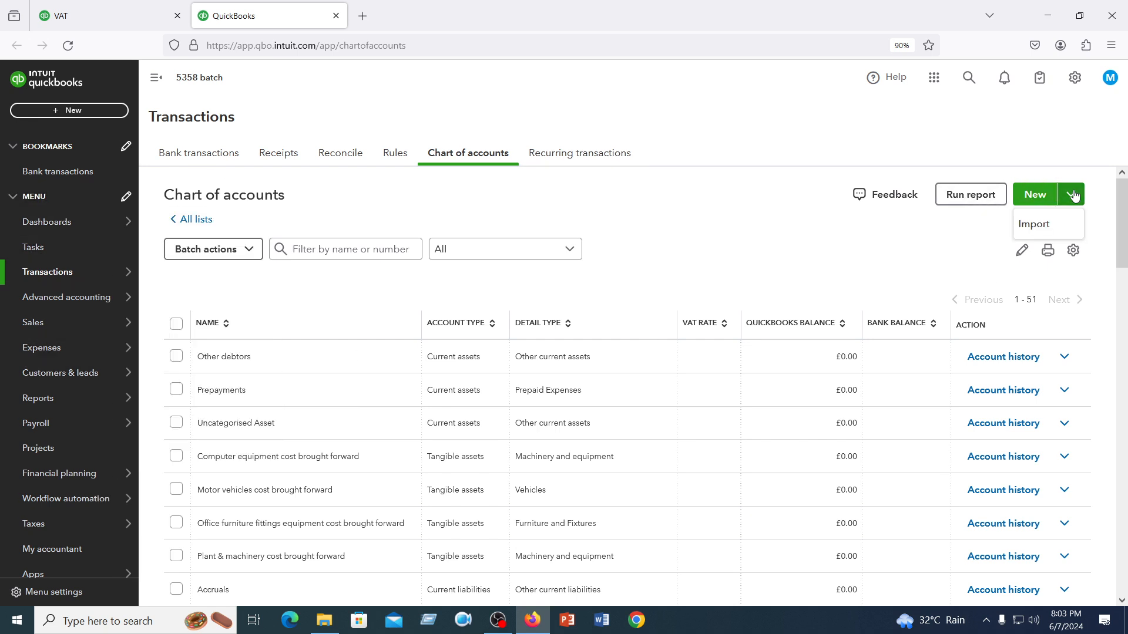
# Start a new account from the Chart of accounts and view the account type options.
pyautogui.click(899, 243)
pyautogui.click(1032, 202)
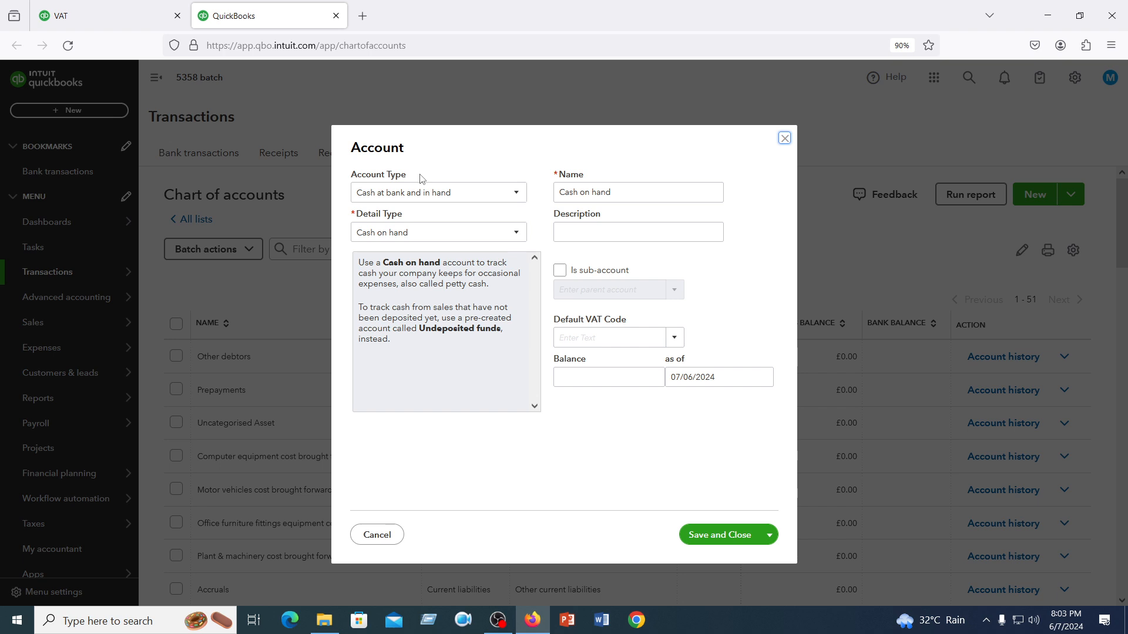
pyautogui.click(456, 194)
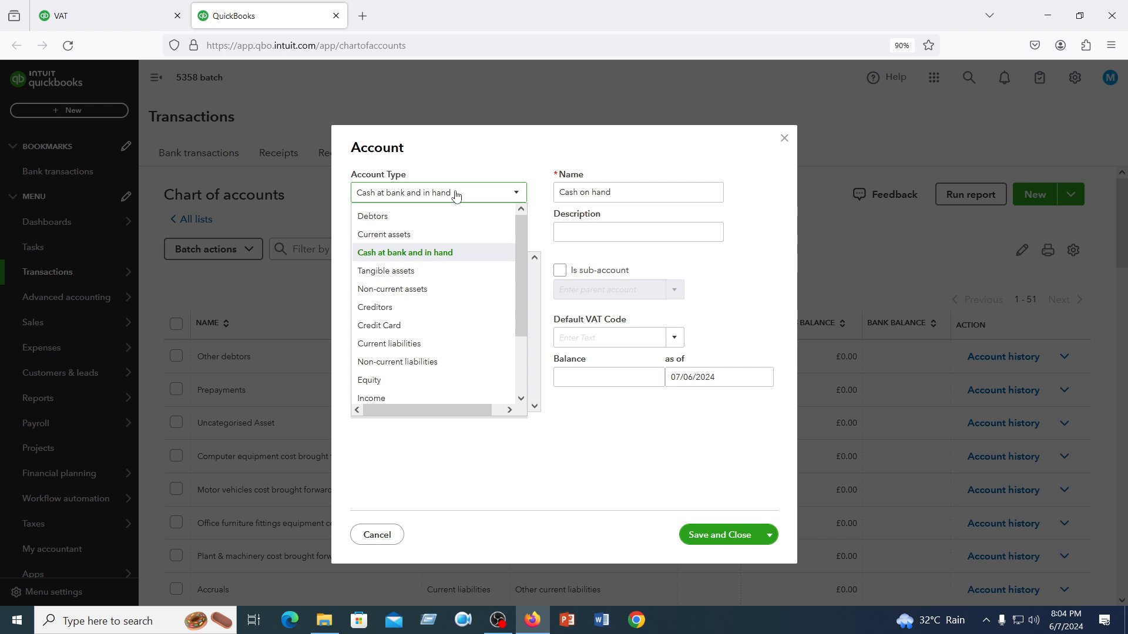
# Set the account type to Cash at bank and in hand with detail type Cash on hand.
pyautogui.click(401, 257)
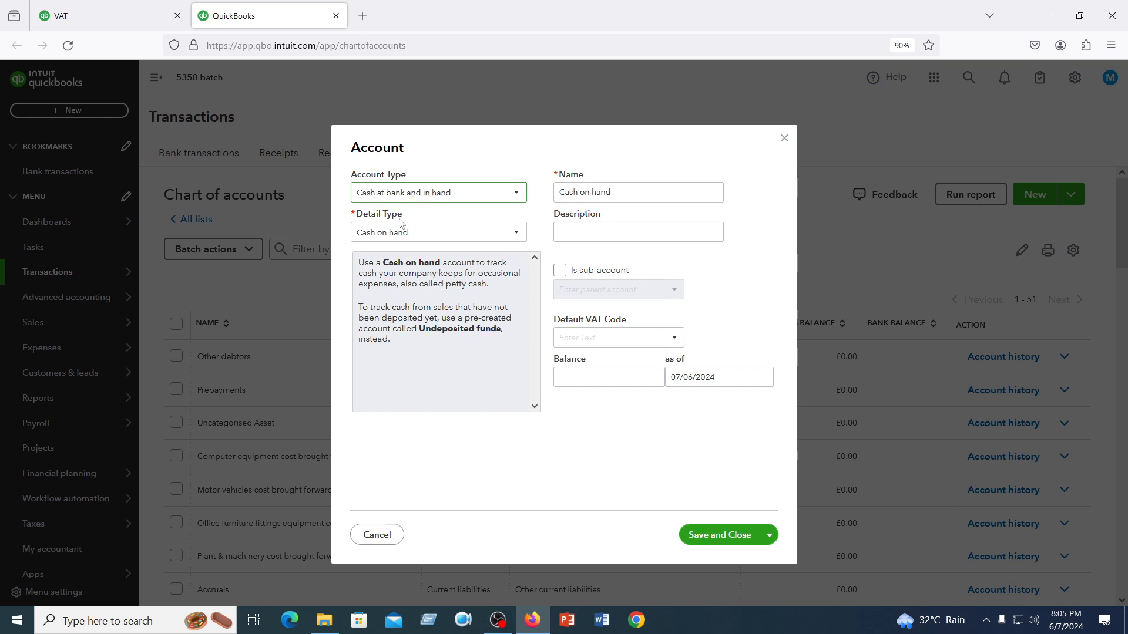
pyautogui.click(441, 235)
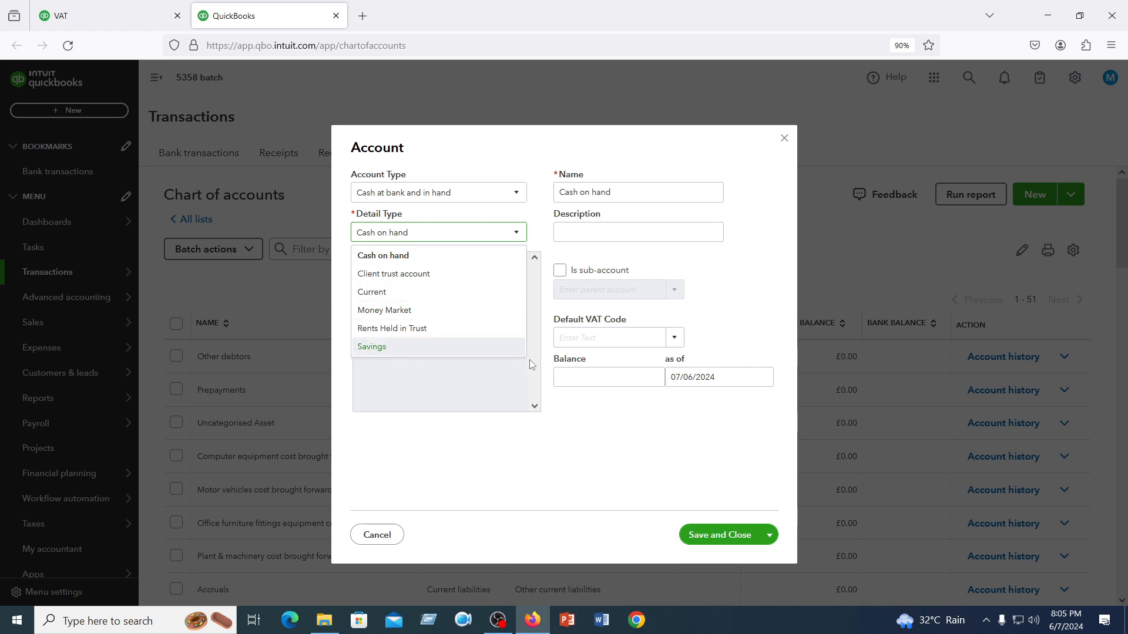
pyautogui.click(385, 254)
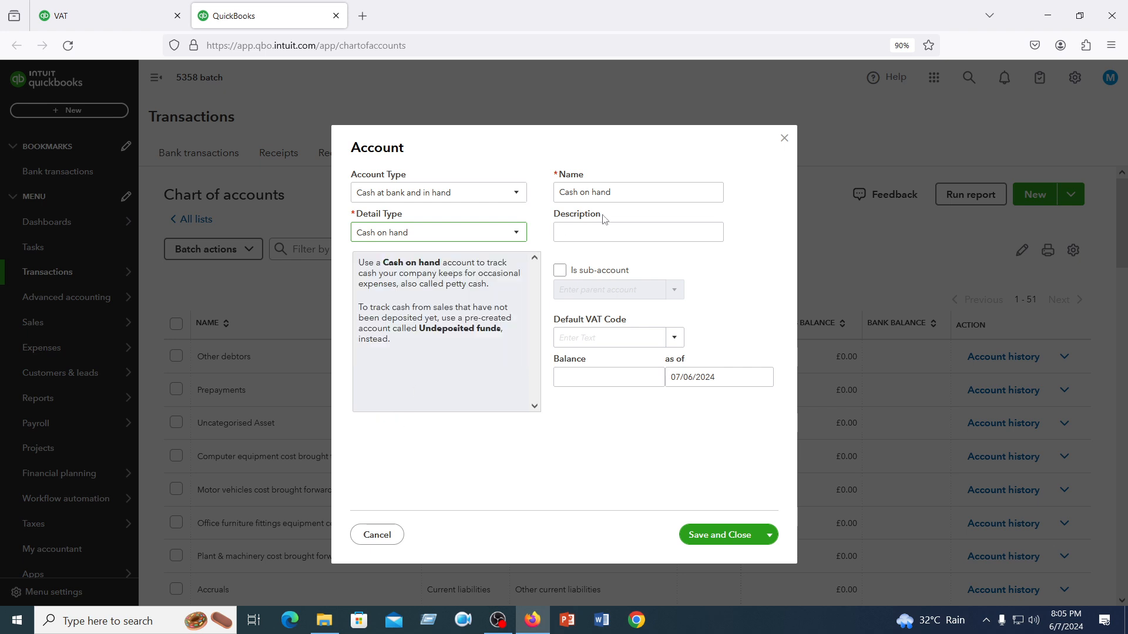
# Replace the default name Cash on hand with 'HSBC checking Account'.
pyautogui.moveTo(624, 192); pyautogui.dragTo(475, 201)
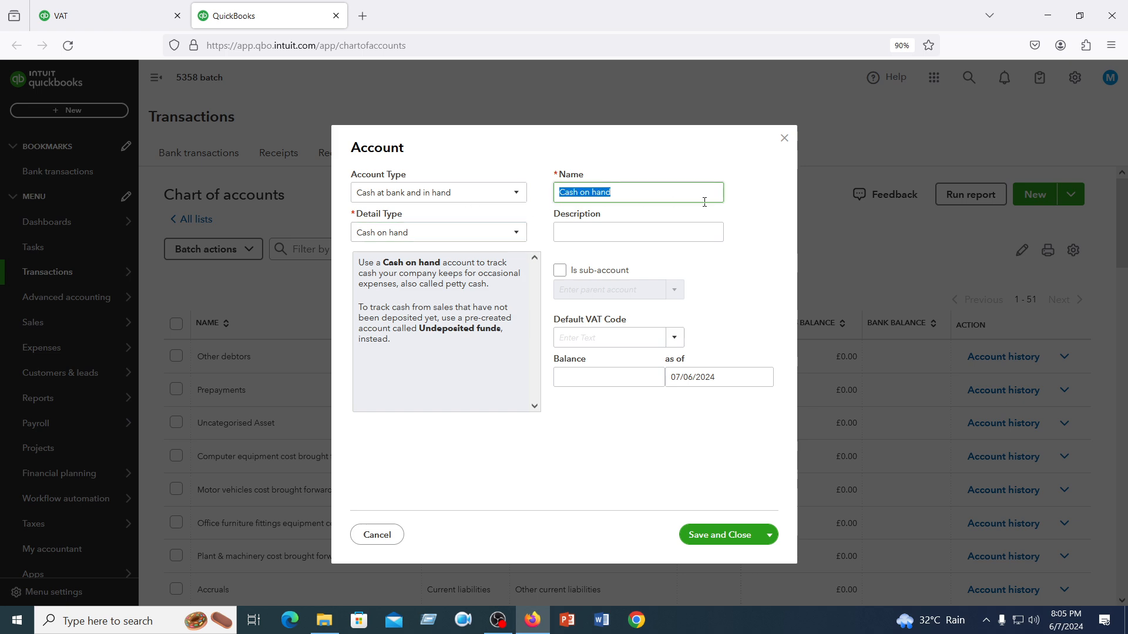
pyautogui.write('HSBC checking Account')
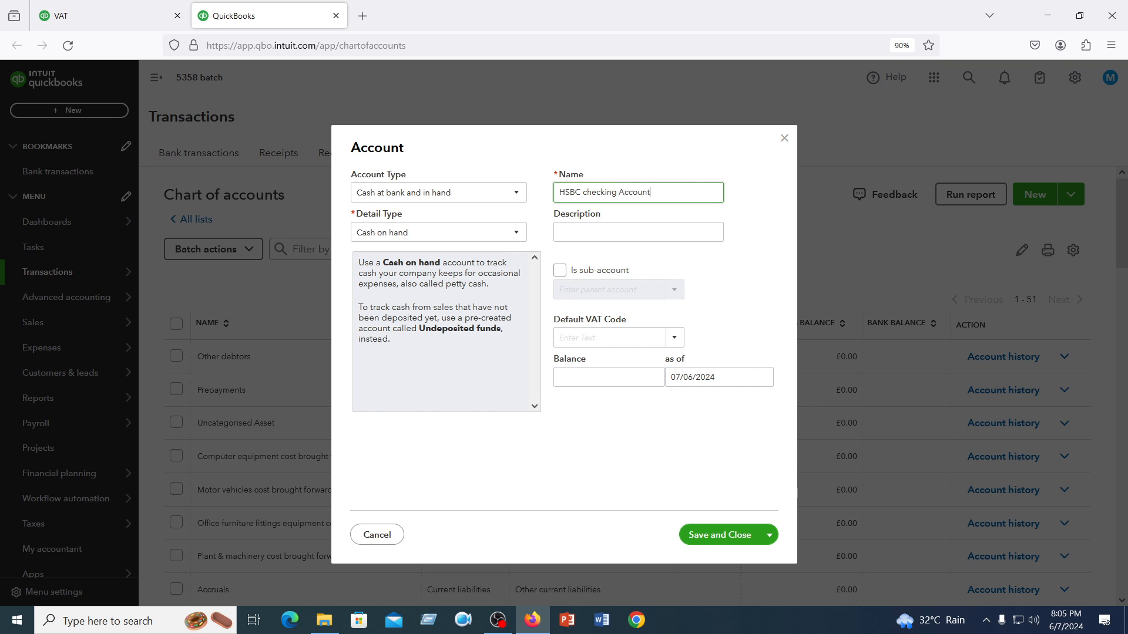
pyautogui.click(599, 232)
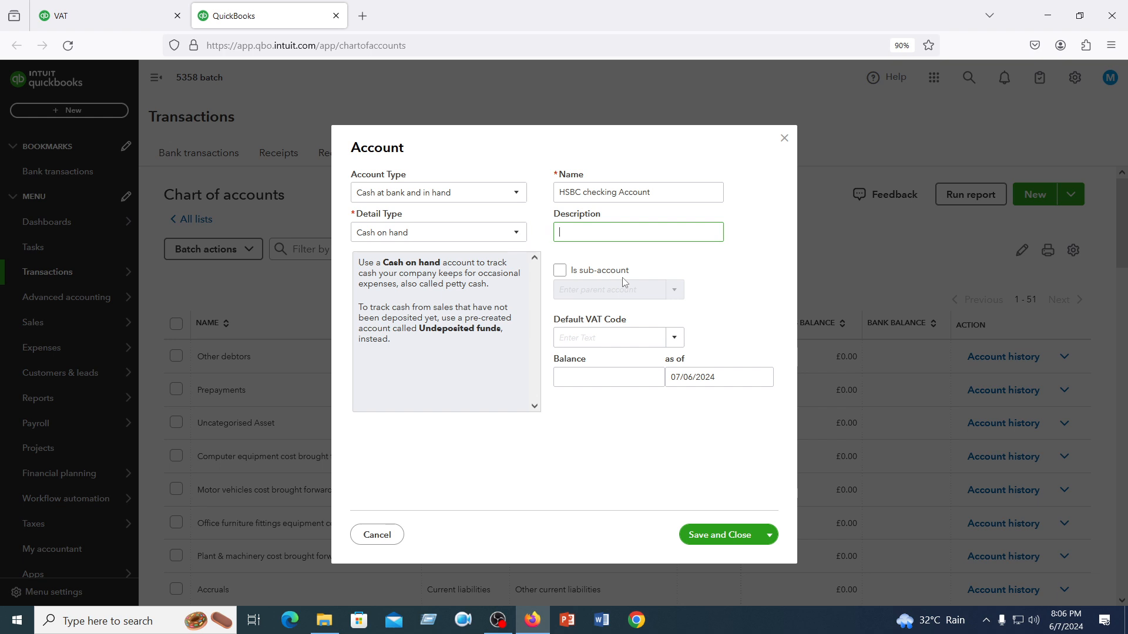
# Try making the account a sub-account of Prepayments, then leave it as a top-level account.
pyautogui.click(559, 270)
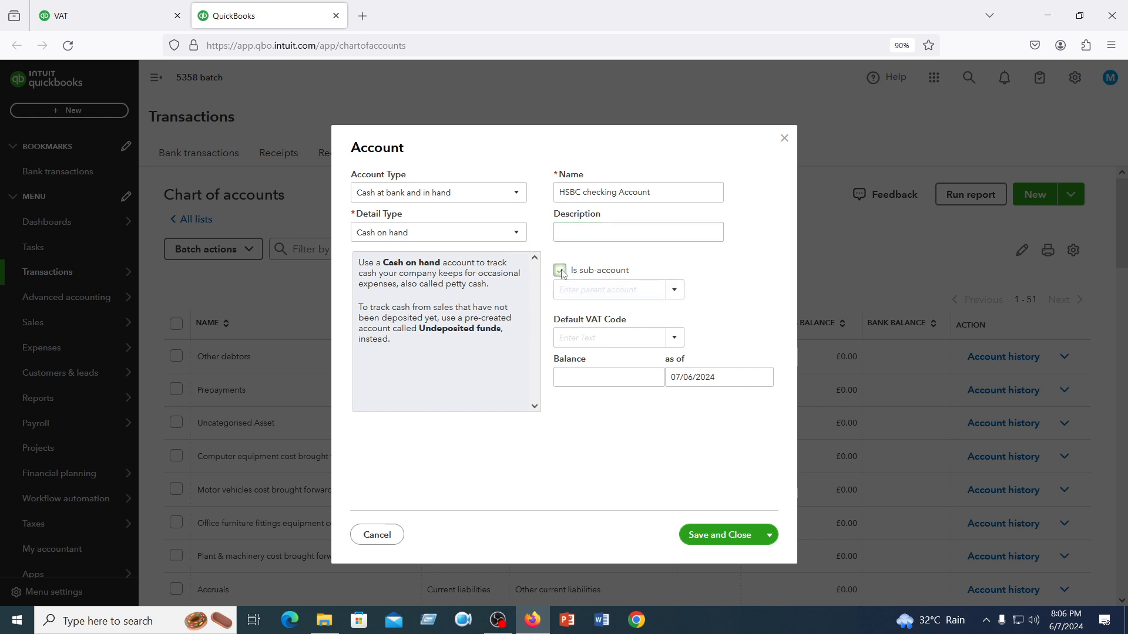
pyautogui.click(675, 291)
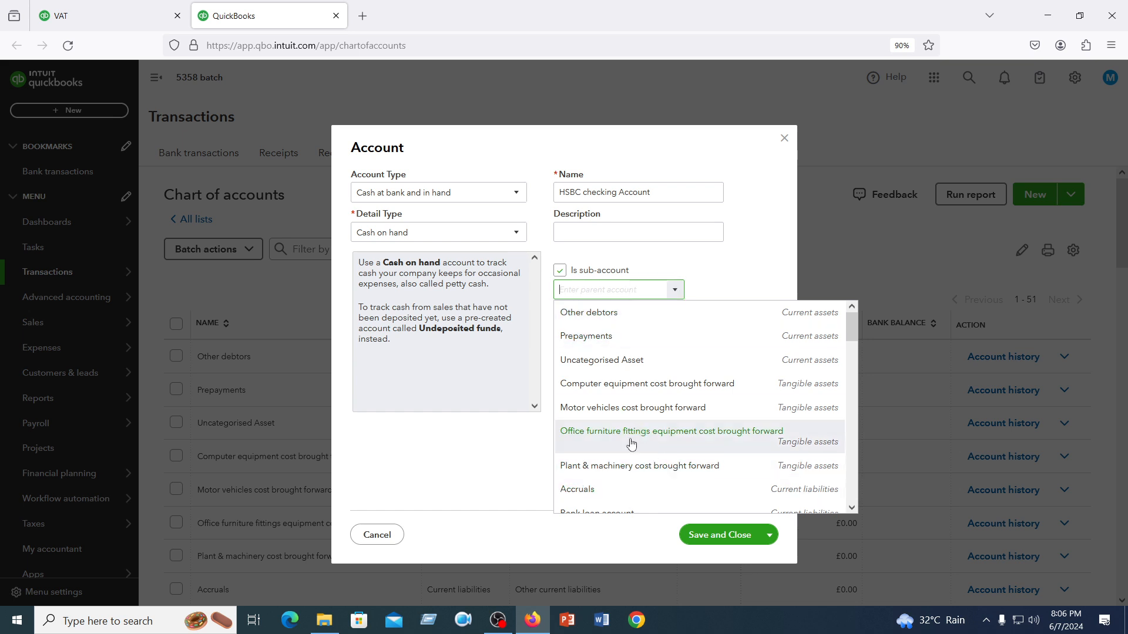
pyautogui.click(603, 336)
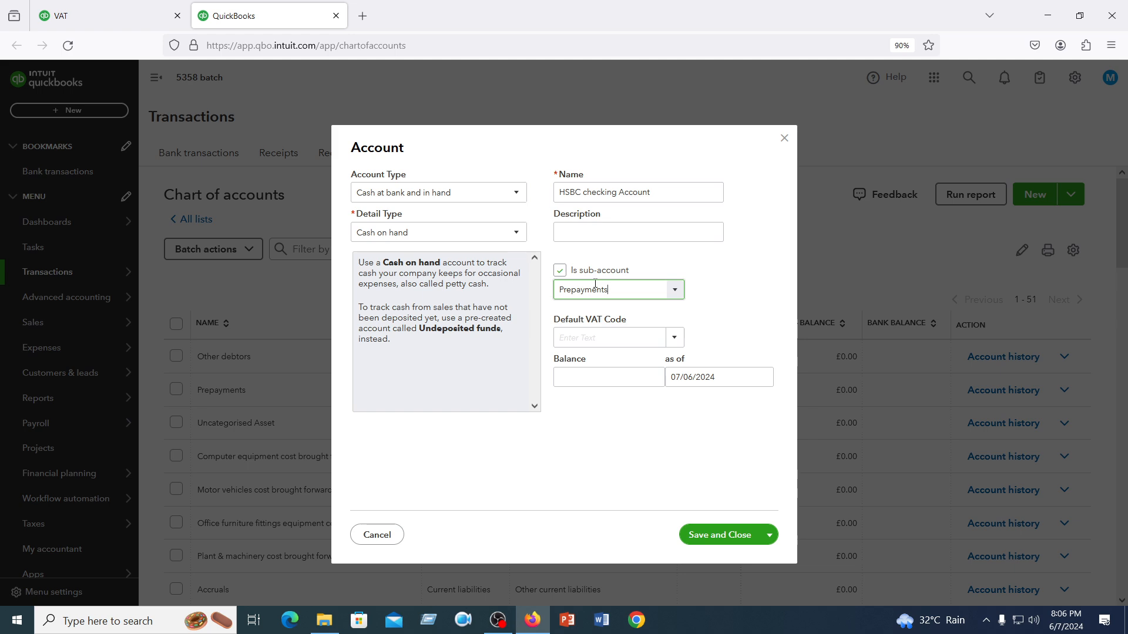
pyautogui.click(674, 290)
pyautogui.click(560, 278)
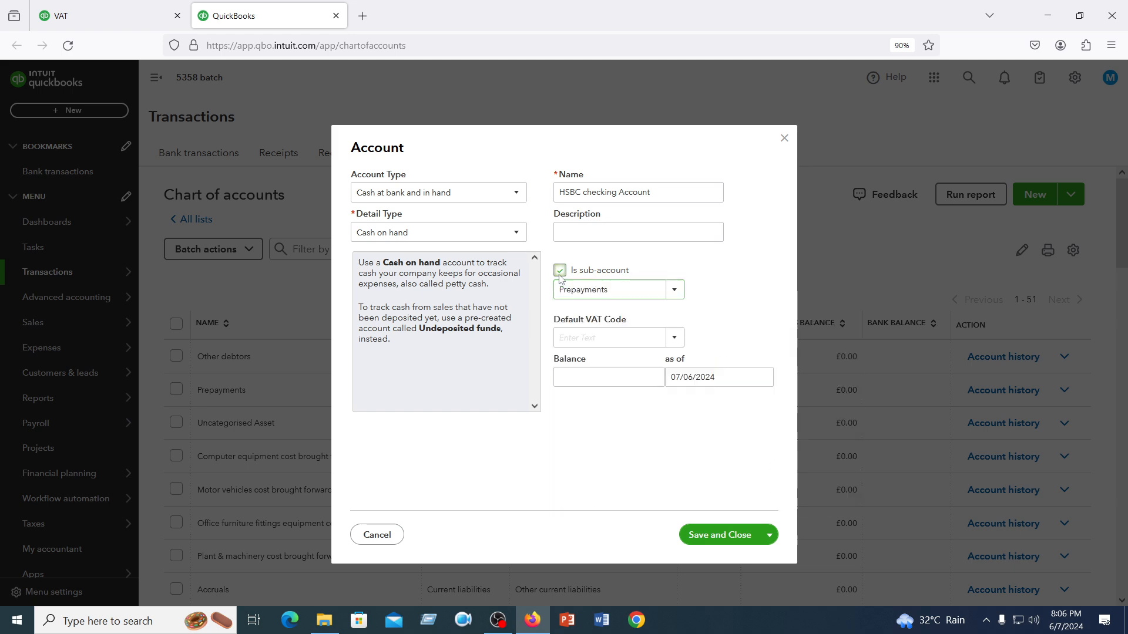
pyautogui.click(559, 271)
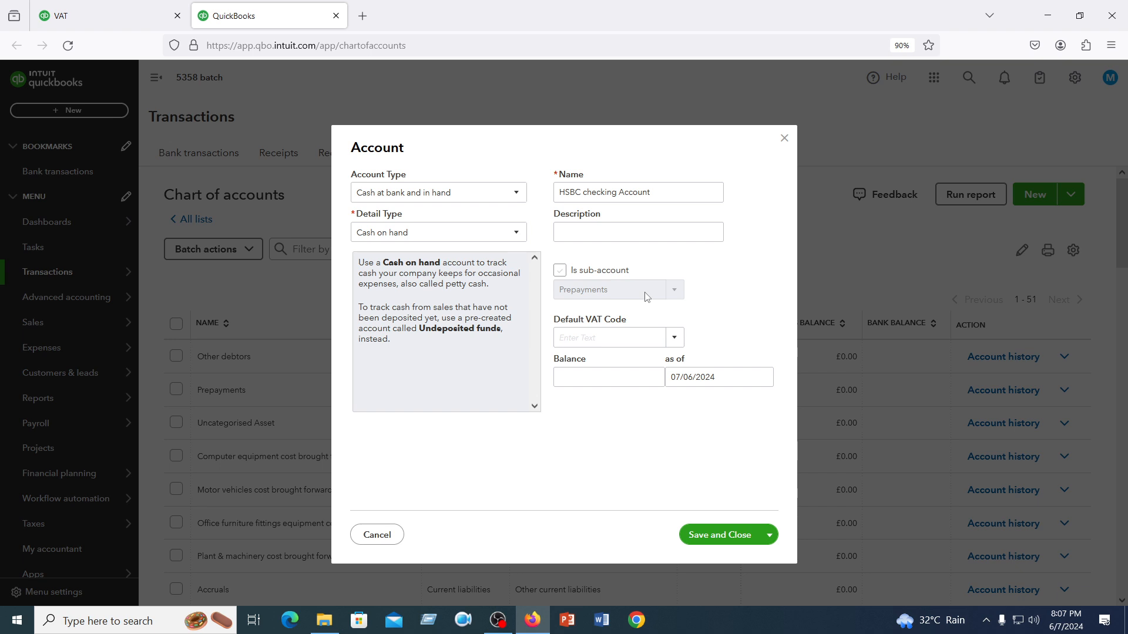
pyautogui.click(560, 271)
pyautogui.click(612, 292)
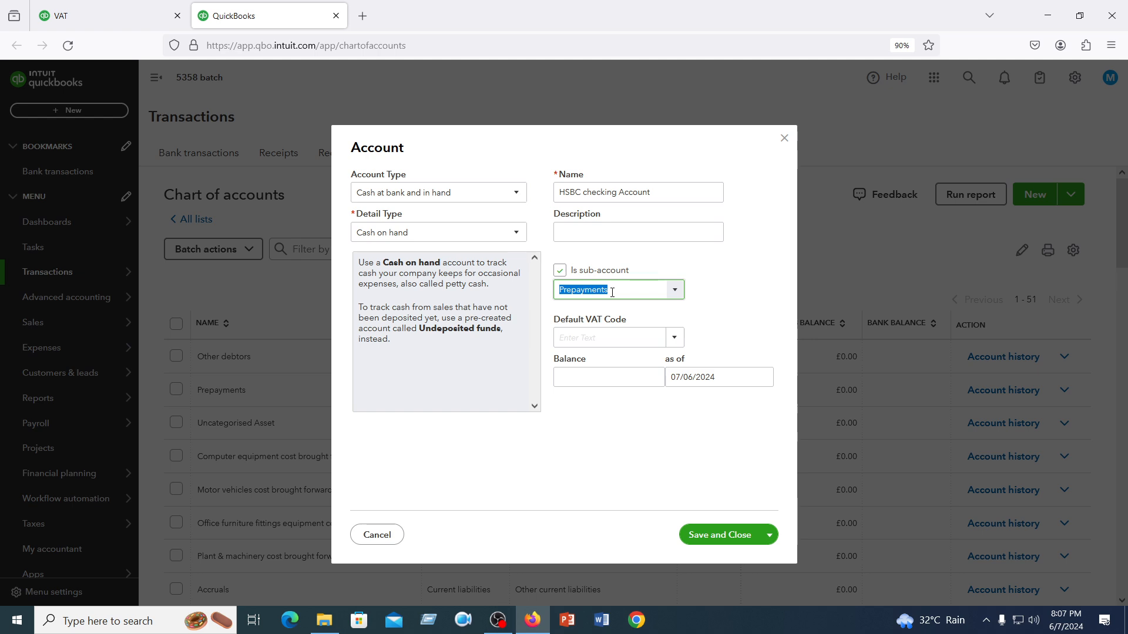
pyautogui.click(560, 270)
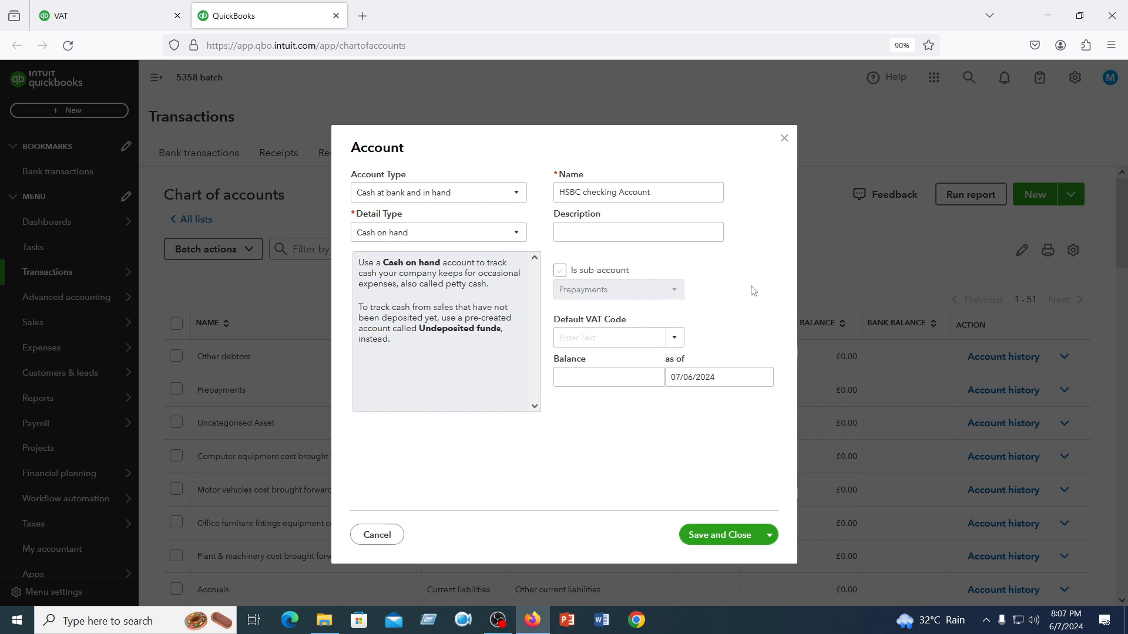
# Keep type Cash at bank and in hand and change the detail type to Current.
pyautogui.click(432, 193)
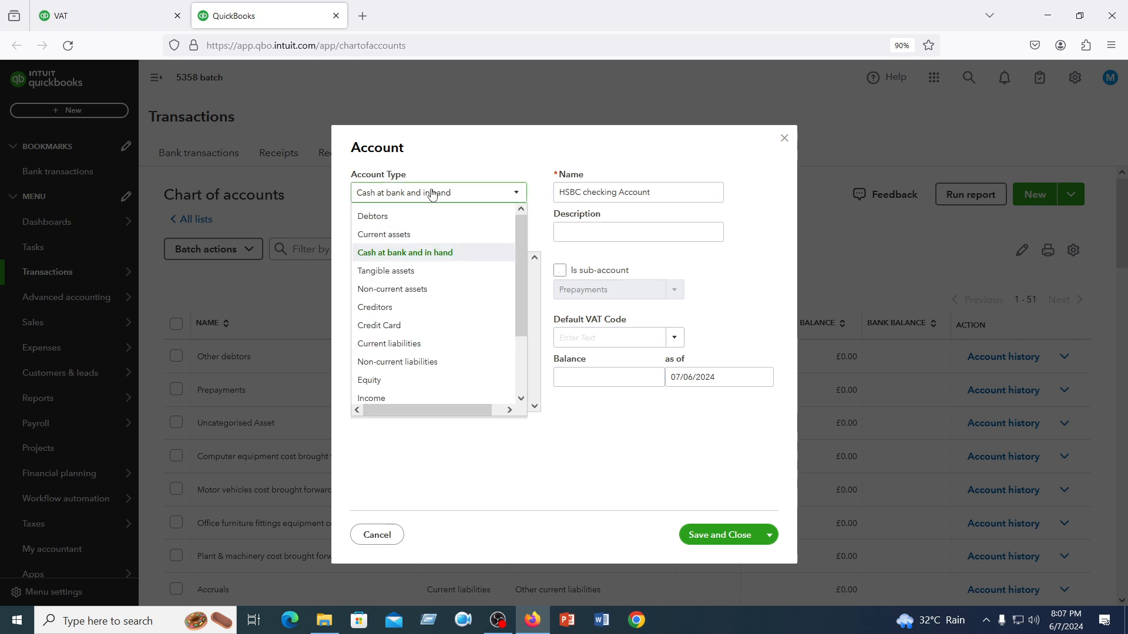
pyautogui.click(435, 253)
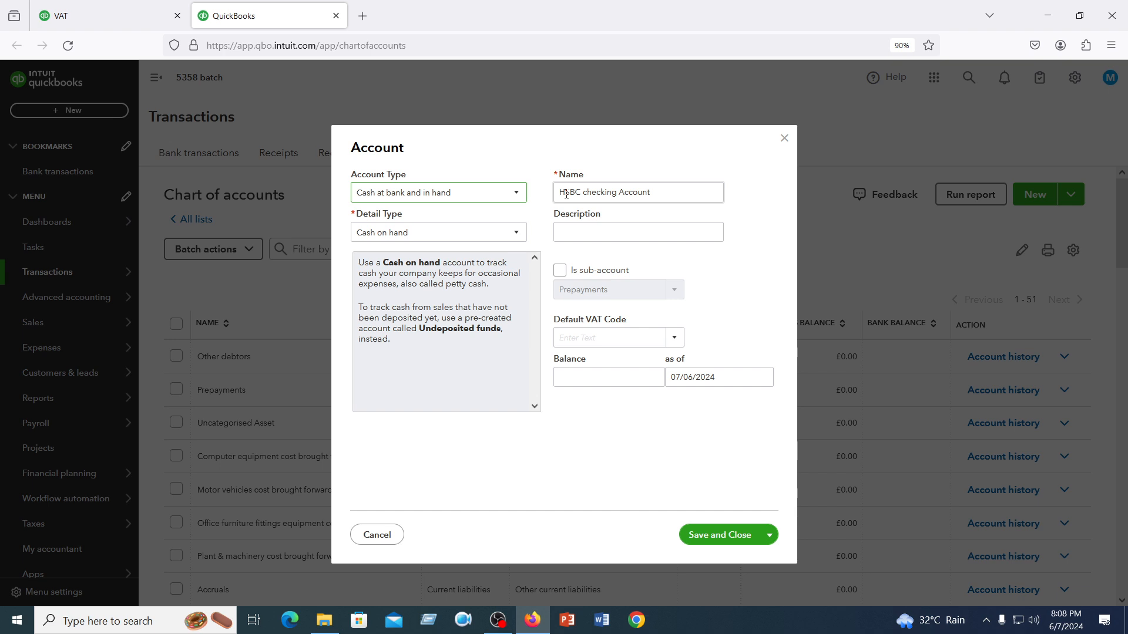
pyautogui.click(411, 234)
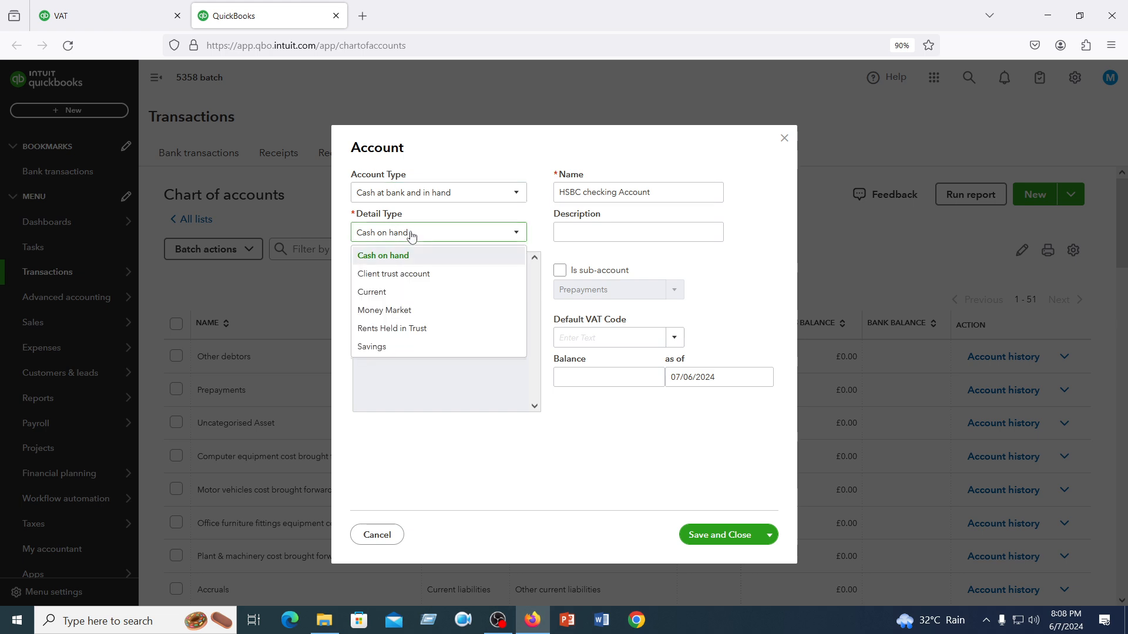
pyautogui.click(377, 293)
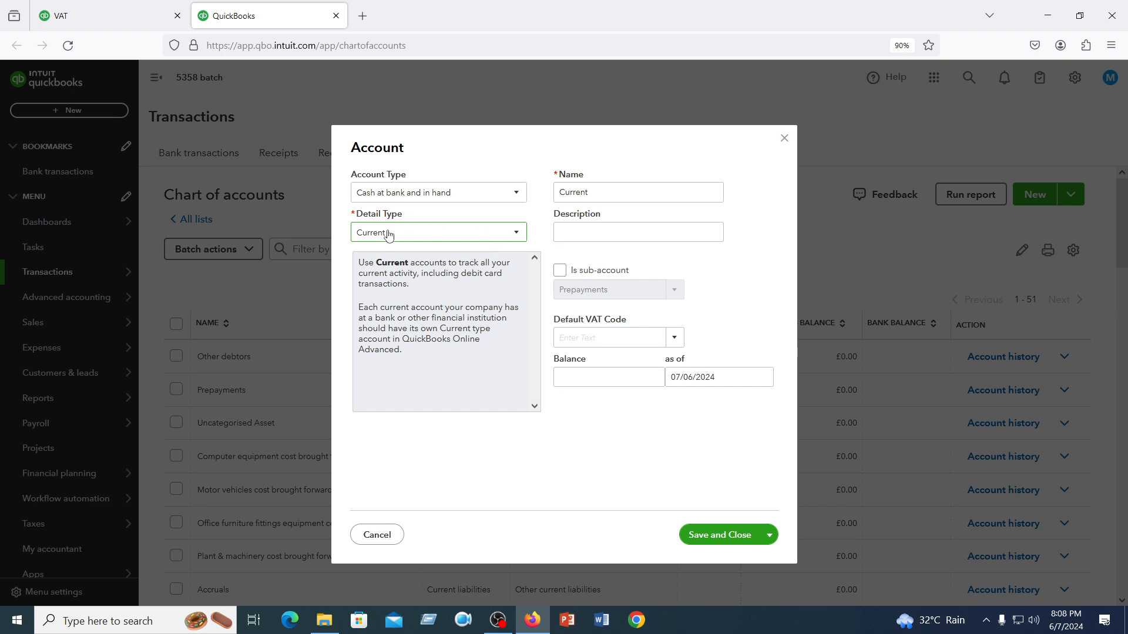
pyautogui.click(607, 195)
pyautogui.click(397, 234)
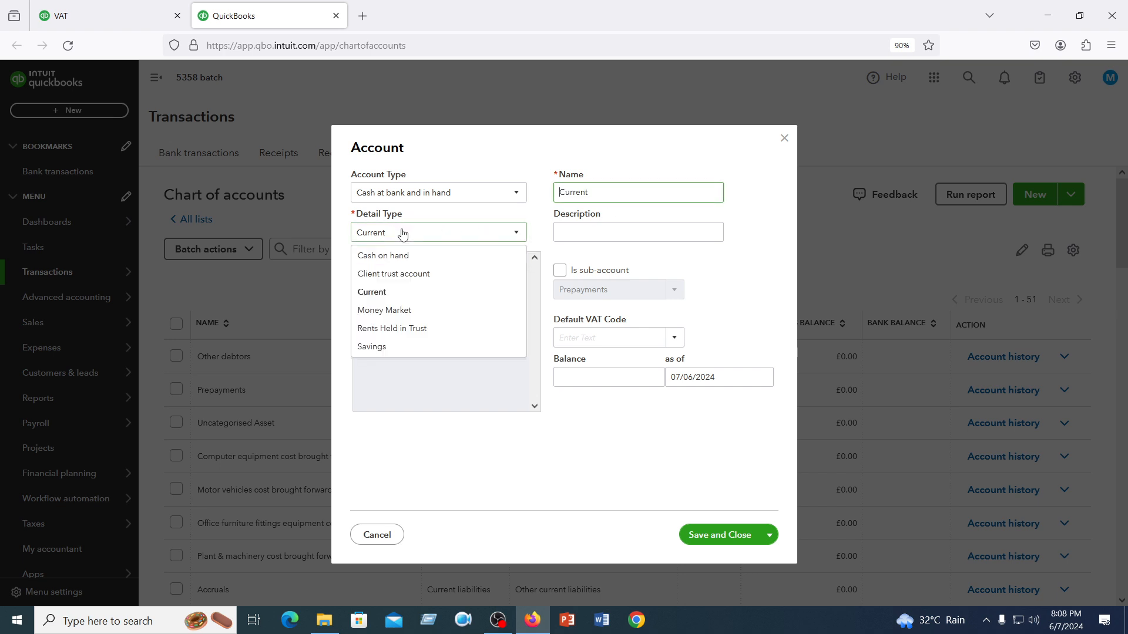
pyautogui.click(397, 257)
pyautogui.tripleClick(616, 197)
pyautogui.click(409, 242)
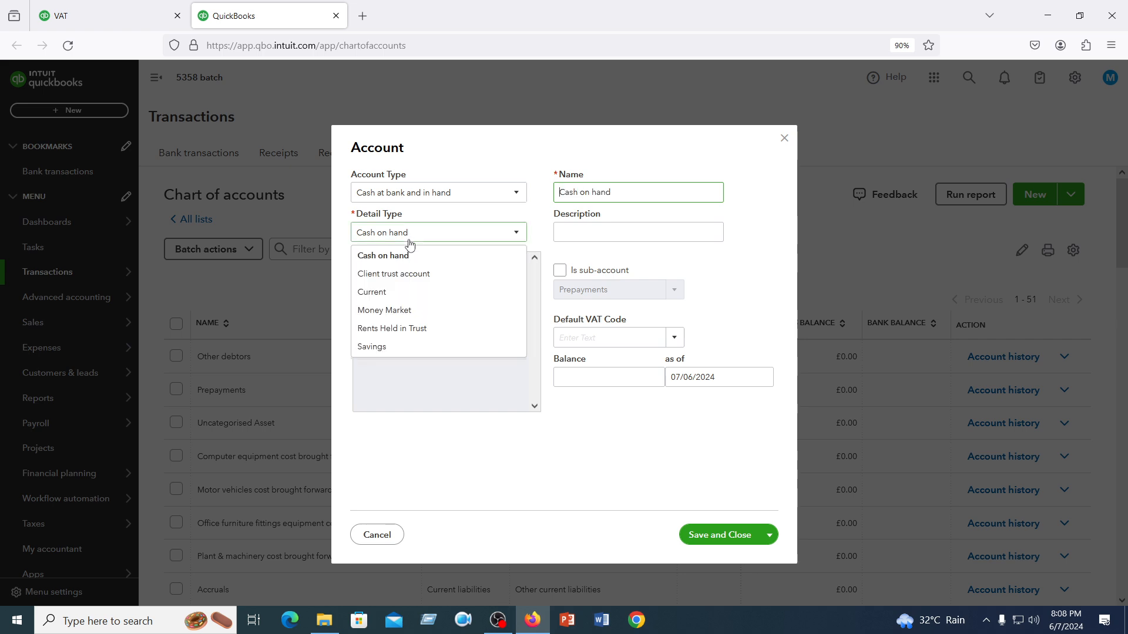
pyautogui.click(381, 293)
# Name the account 'HSBC Checking Account', confirm Cash at bank and in hand, and save it.
pyautogui.tripleClick(607, 193)
pyautogui.write('HS')
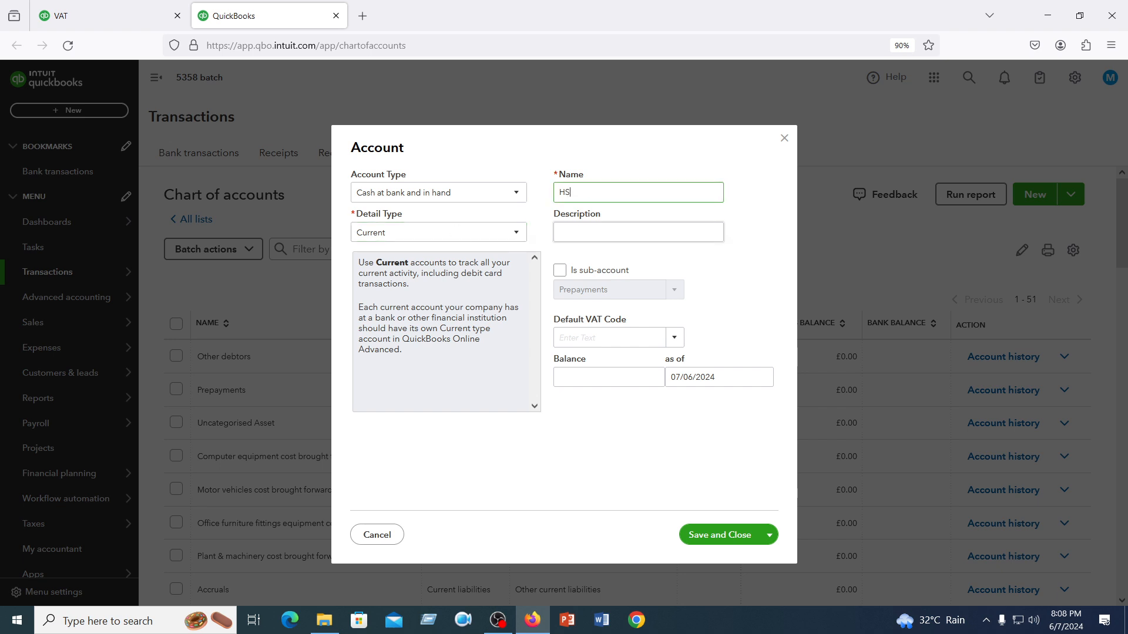
pyautogui.write('BC Checking Account')
pyautogui.click(608, 236)
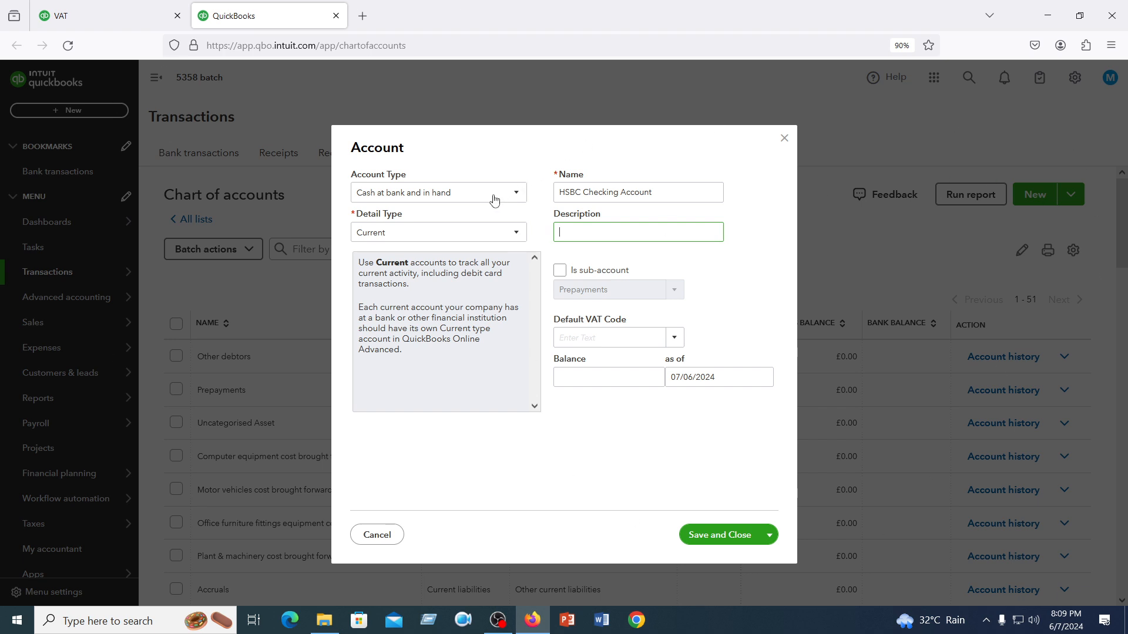
pyautogui.click(468, 194)
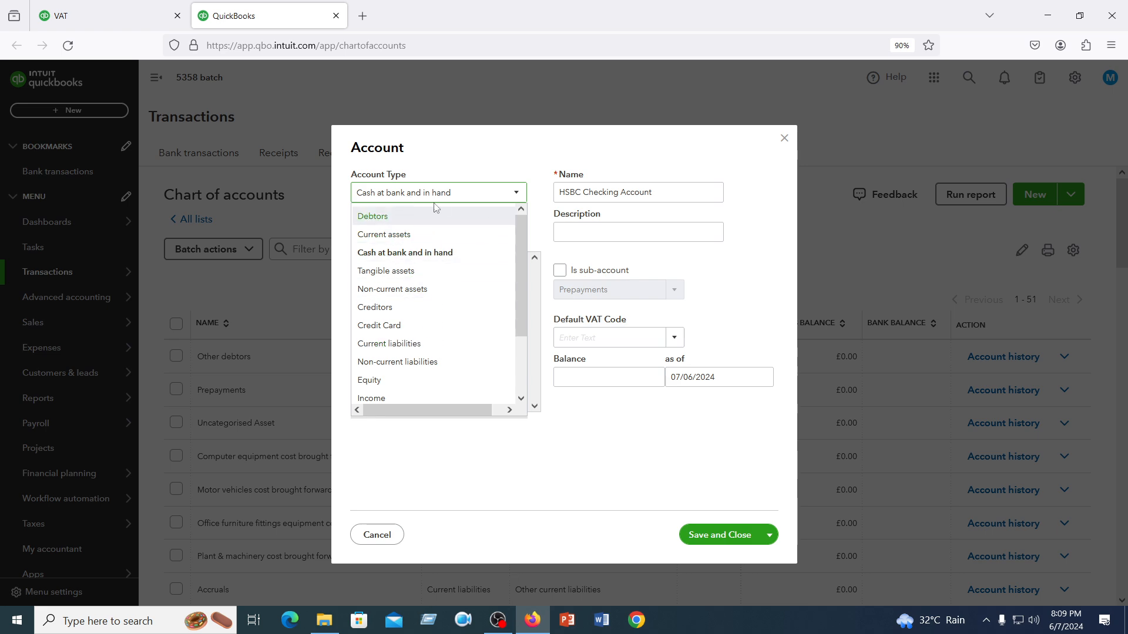
pyautogui.click(480, 146)
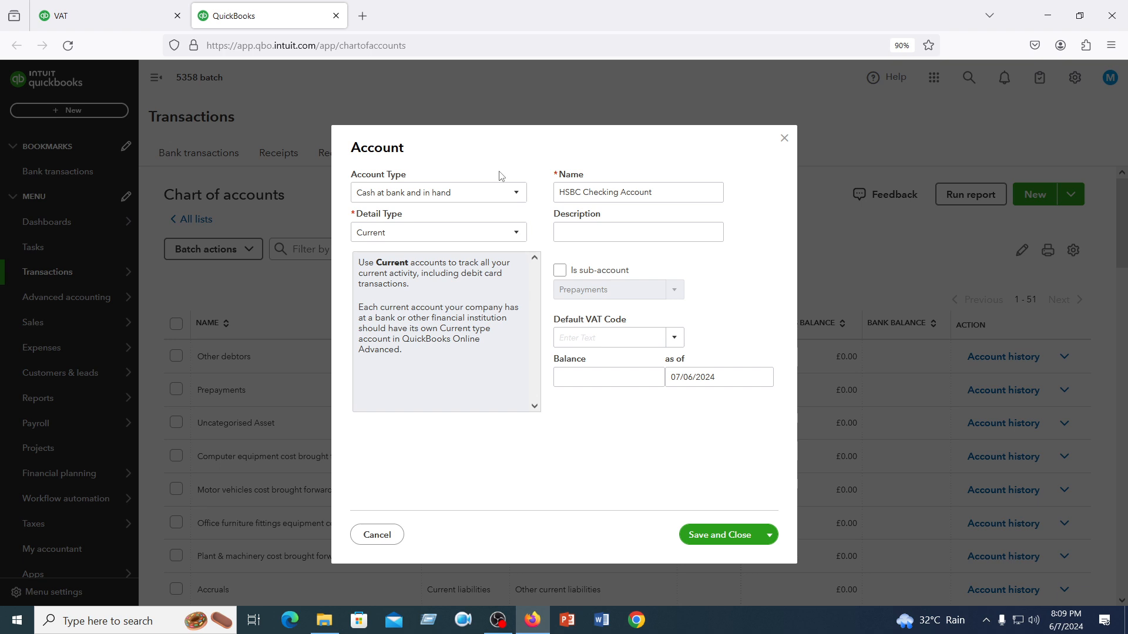
pyautogui.click(720, 537)
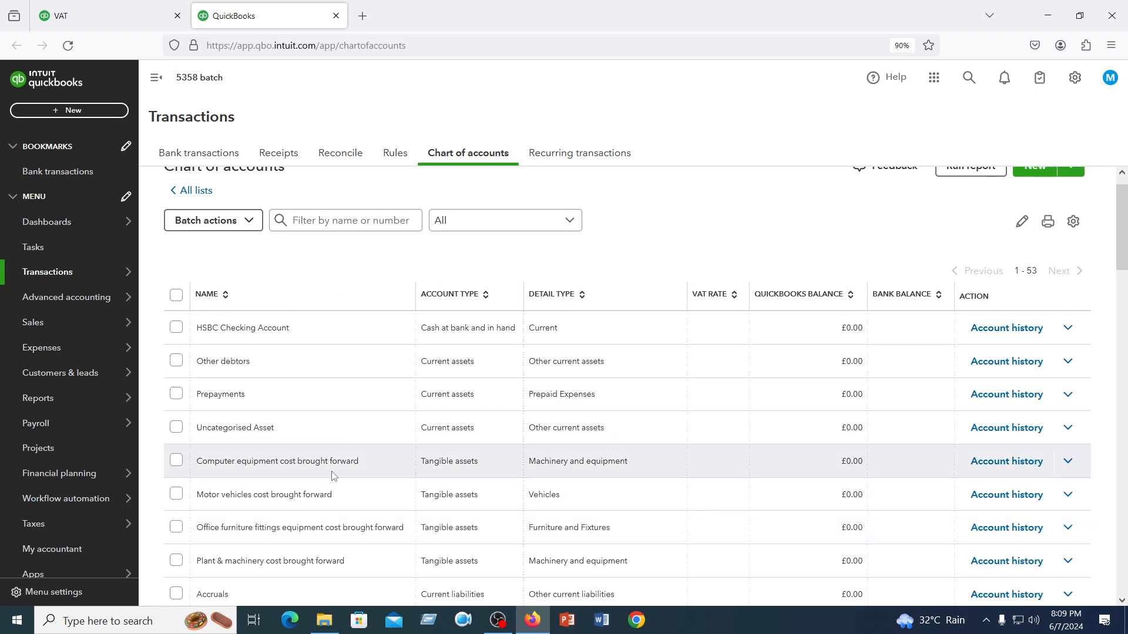
# Scroll the 53-account list to confirm HSBC Checking Account appears first at £0.00.
pyautogui.scroll(-20, 369, 485)
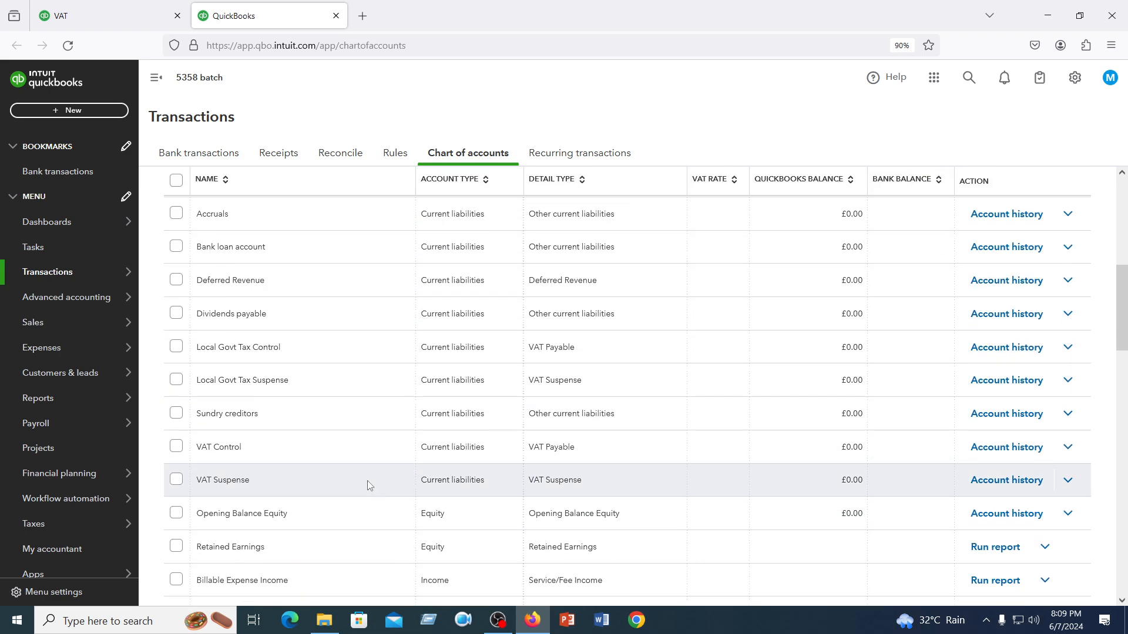
pyautogui.scroll(-3, 368, 485)
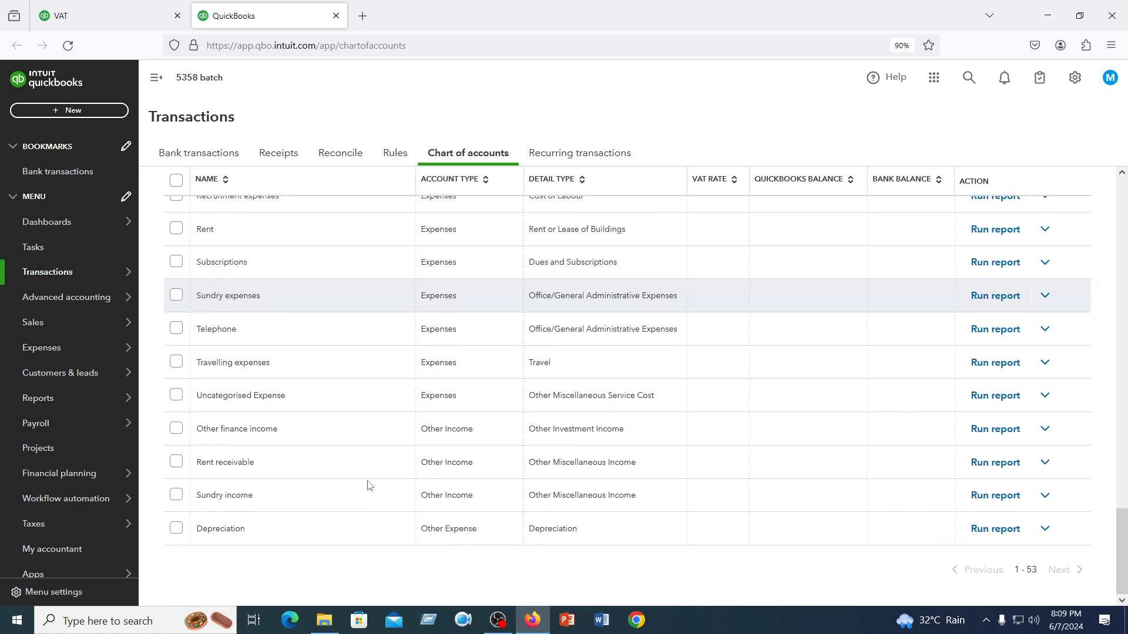
pyautogui.scroll(10, 368, 485)
pyautogui.scroll(15, 368, 485)
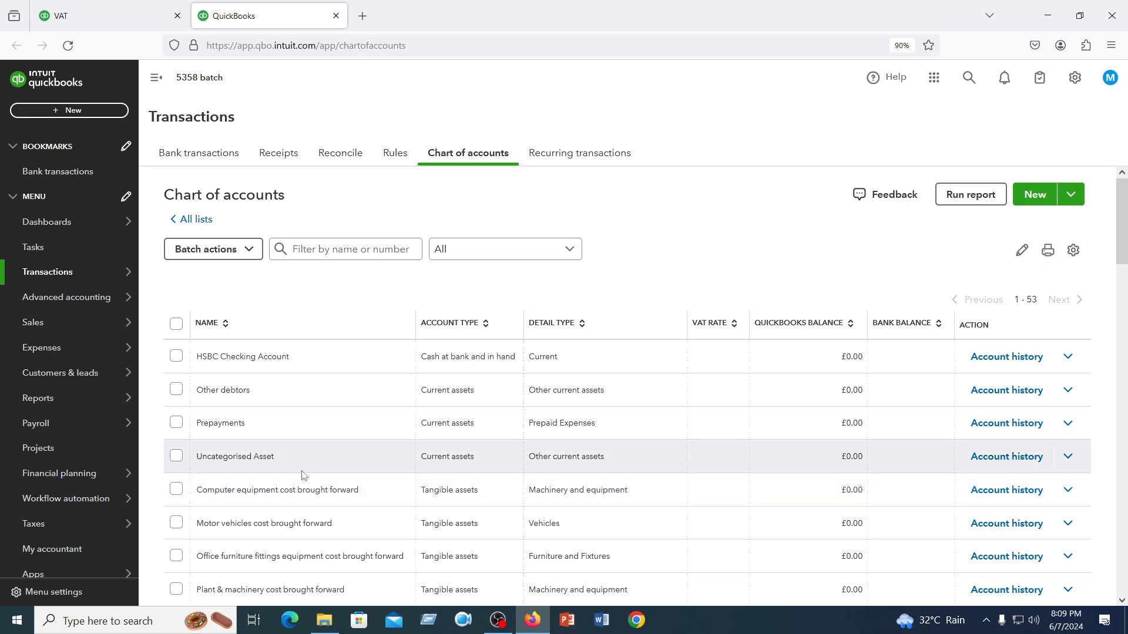
pyautogui.scroll(-2, 302, 474)
pyautogui.scroll(2, 302, 473)
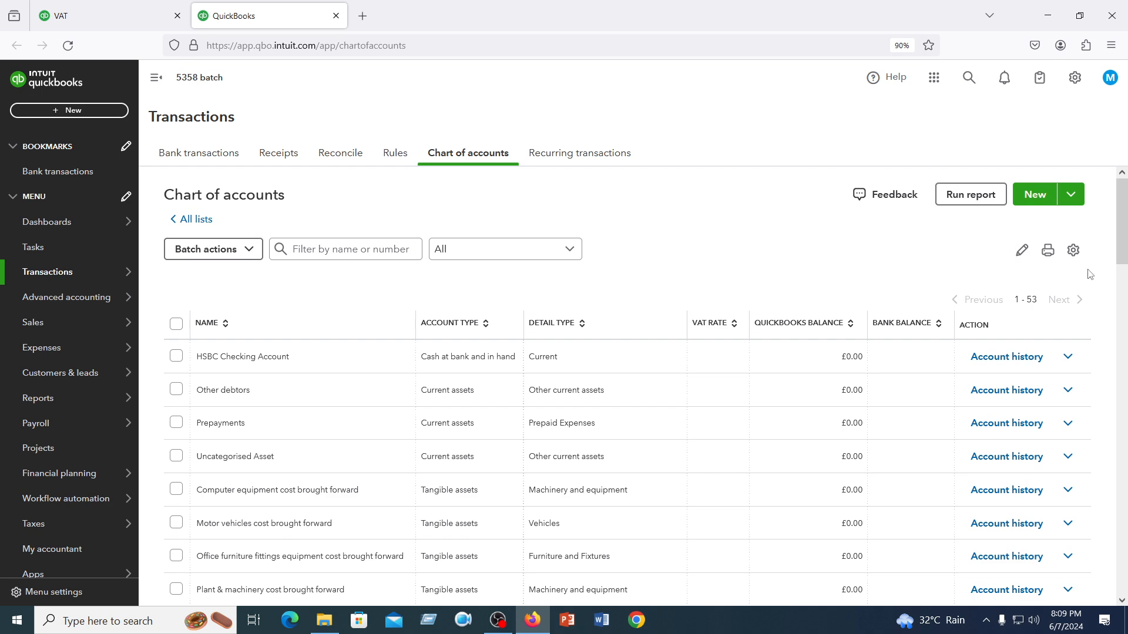
pyautogui.scroll(-3, 434, 503)
pyautogui.scroll(3, 432, 496)
pyautogui.click(1072, 196)
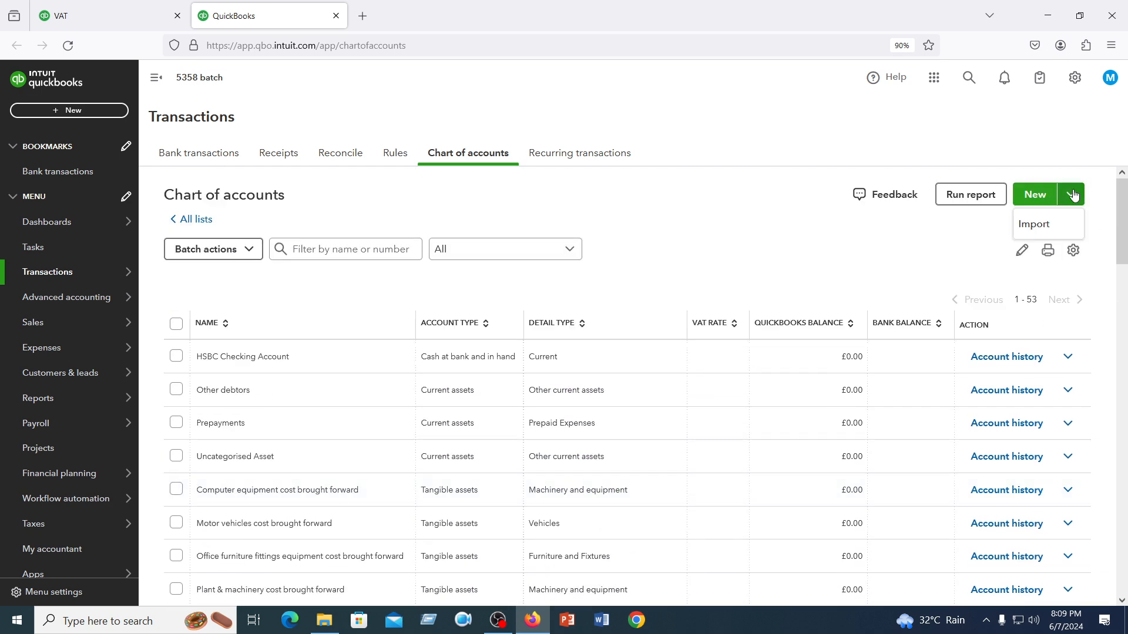
# Start an account import and open the downloaded sample file QuickBooks_Online_no_MC_COA_Sample_File(2).xls.
pyautogui.click(1039, 235)
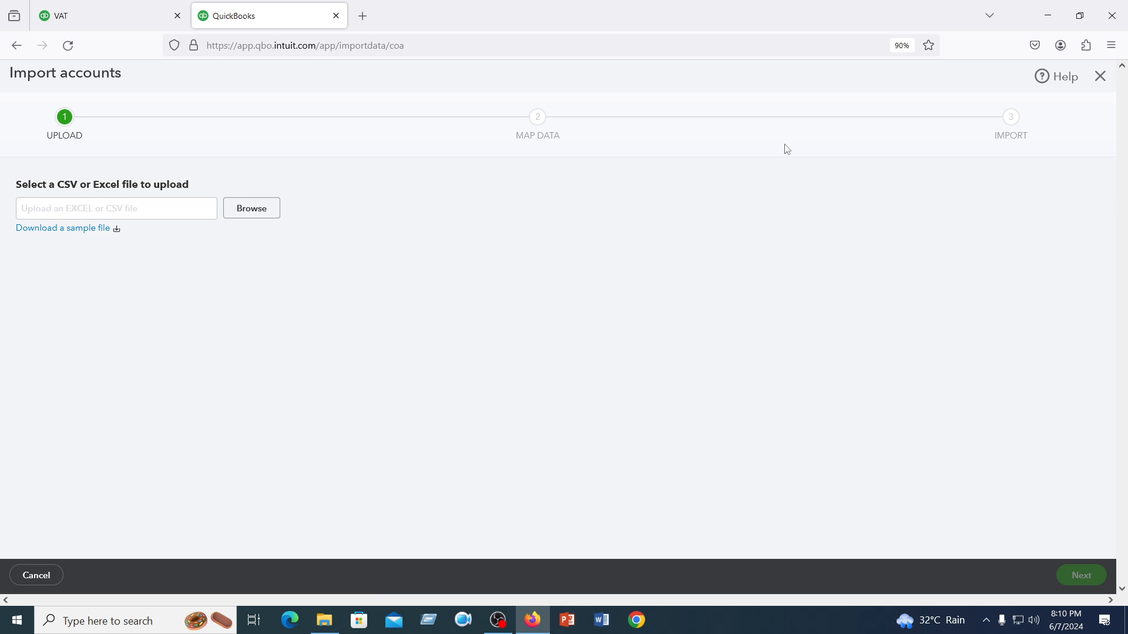
pyautogui.click(64, 233)
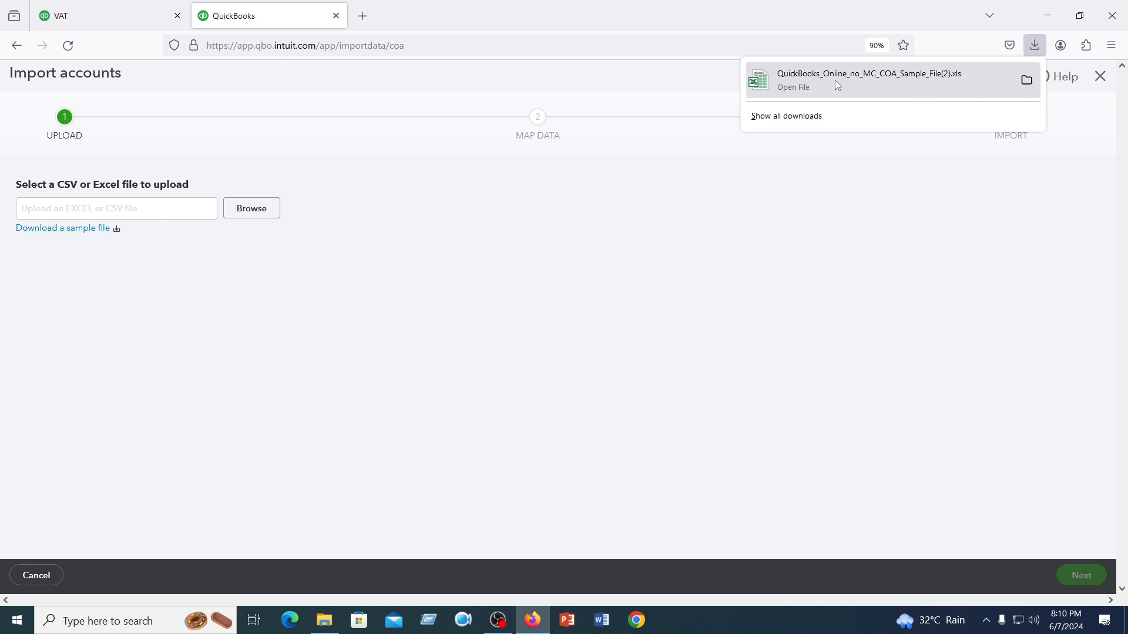
pyautogui.click(811, 77)
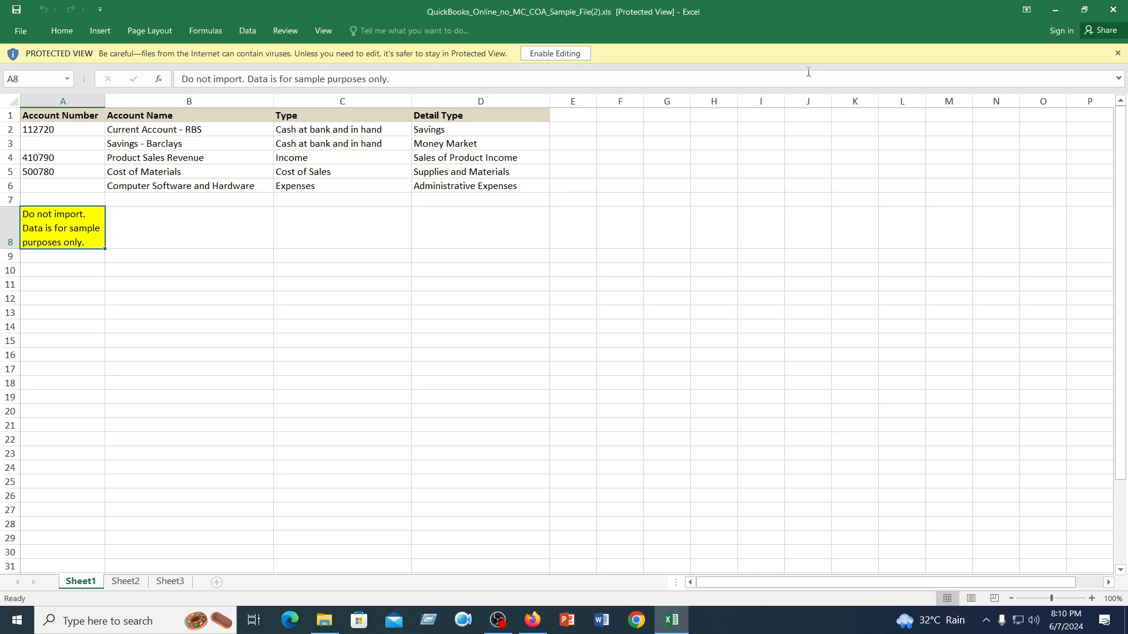
# Enable editing on the sample spreadsheet, select A1, and return to the QuickBooks import page.
pyautogui.click(421, 370)
pyautogui.click(555, 54)
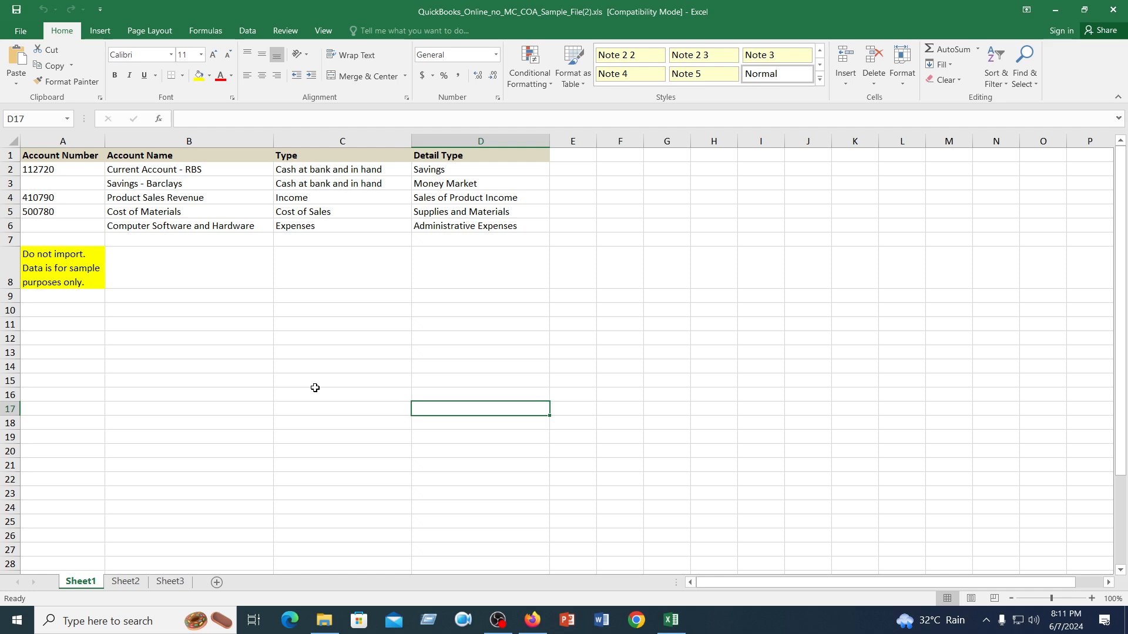
pyautogui.click(70, 154)
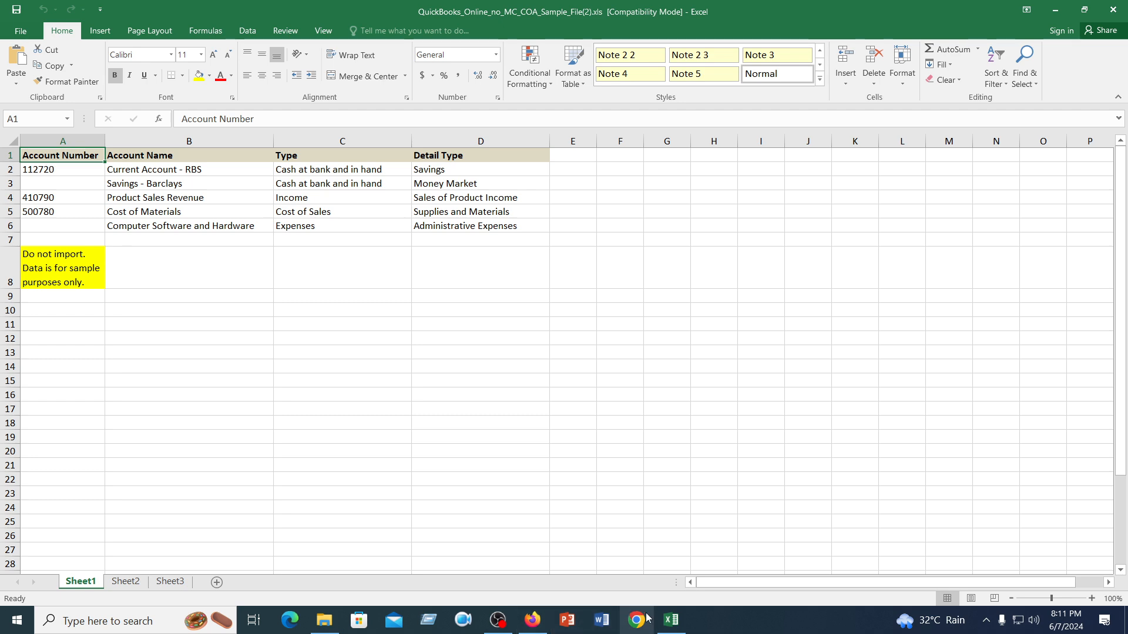
pyautogui.click(534, 621)
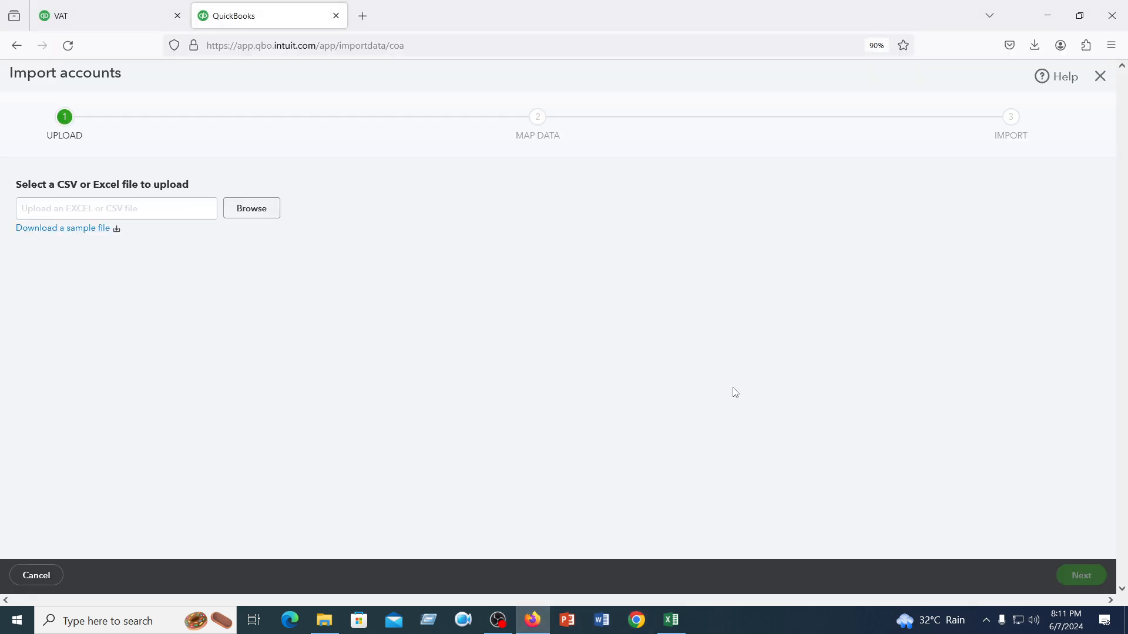
# Duplicate the QuickBooks tab, leave its import screen, and open Account and Settings.
pyautogui.rightClick(295, 15)
pyautogui.click(329, 120)
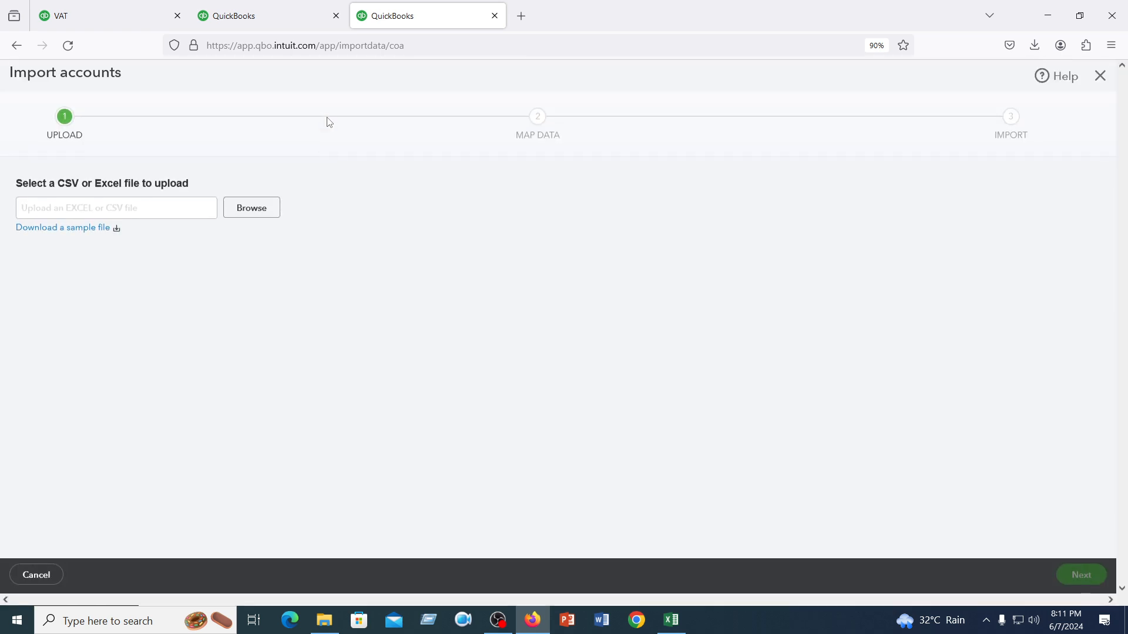
pyautogui.click(1100, 77)
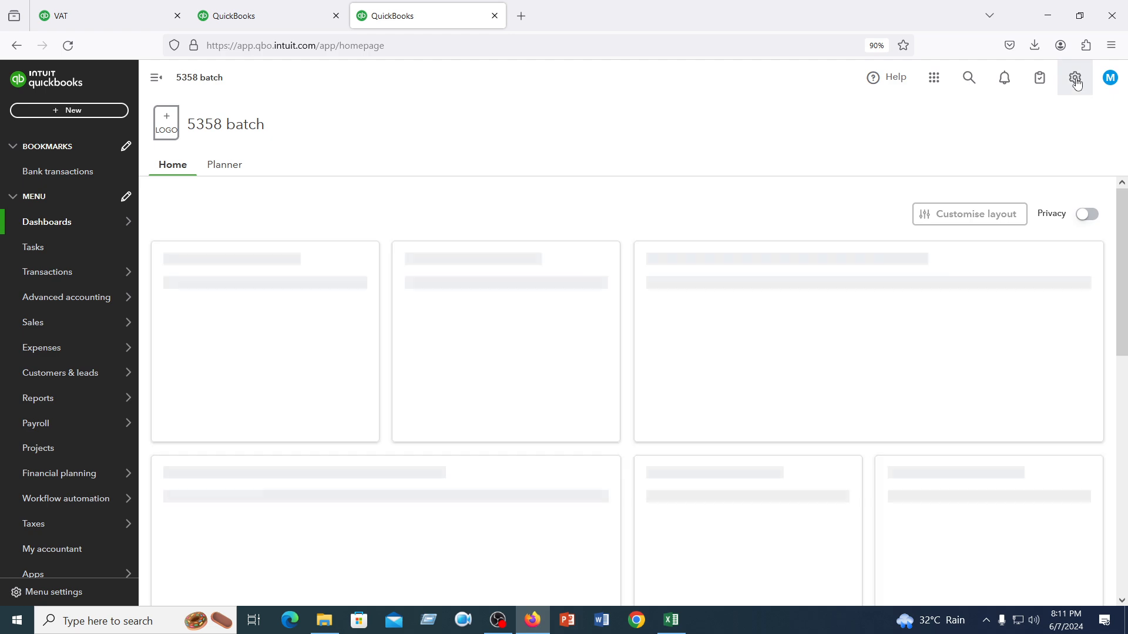
pyautogui.click(1075, 78)
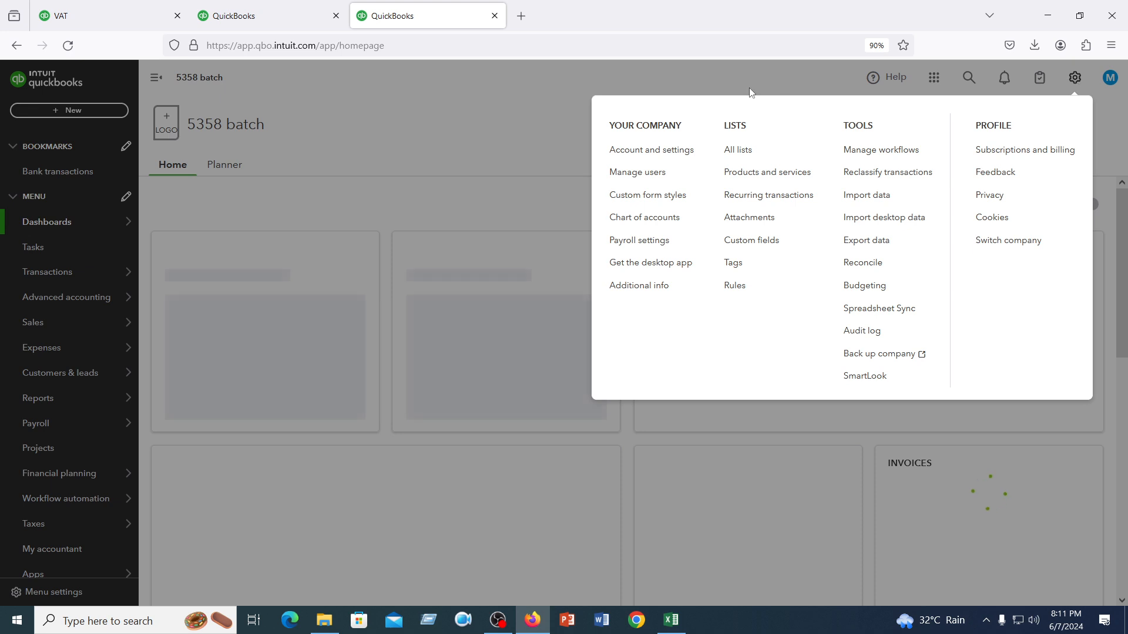
pyautogui.click(678, 154)
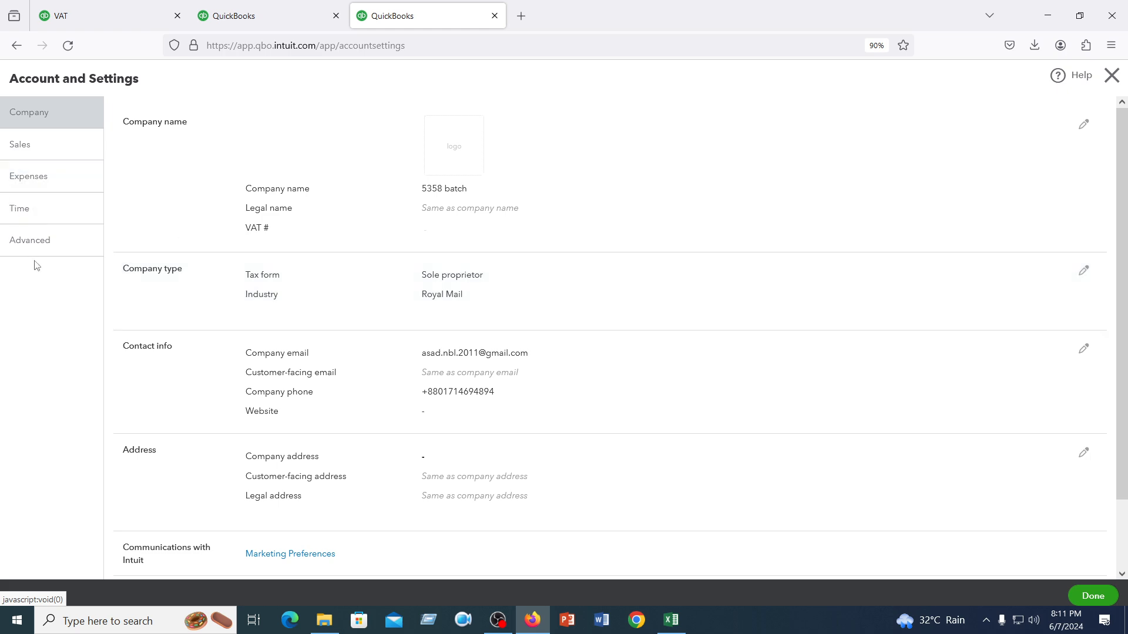
# In Advanced settings, turn on Enable account numbers for the chart of accounts and save.
pyautogui.scroll(-2, 346, 328)
pyautogui.scroll(2, 346, 331)
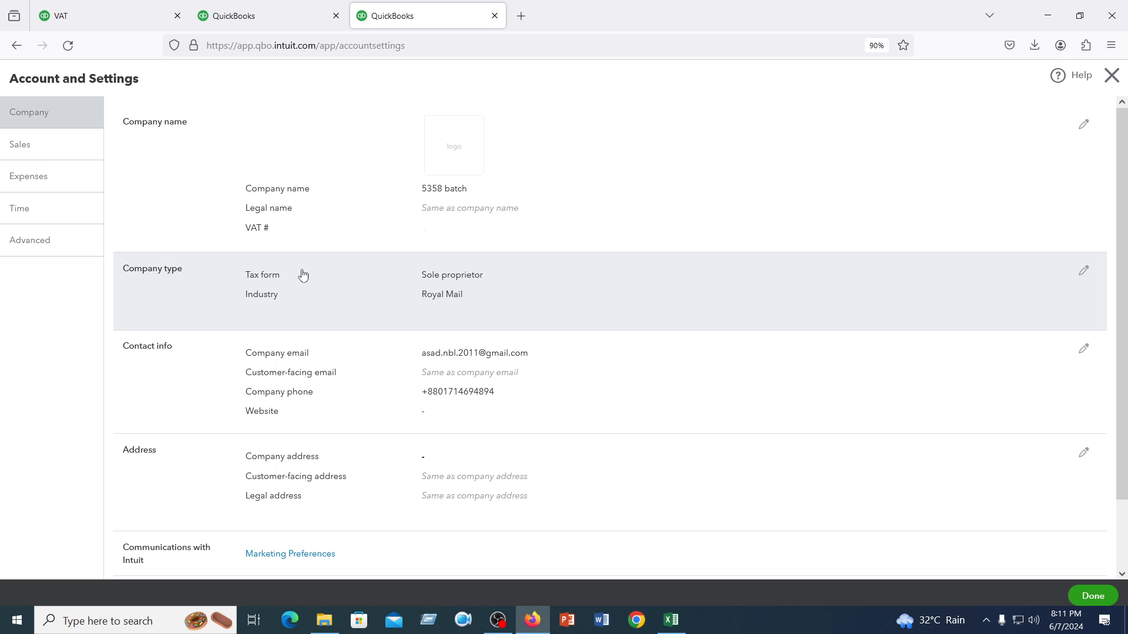
pyautogui.click(26, 244)
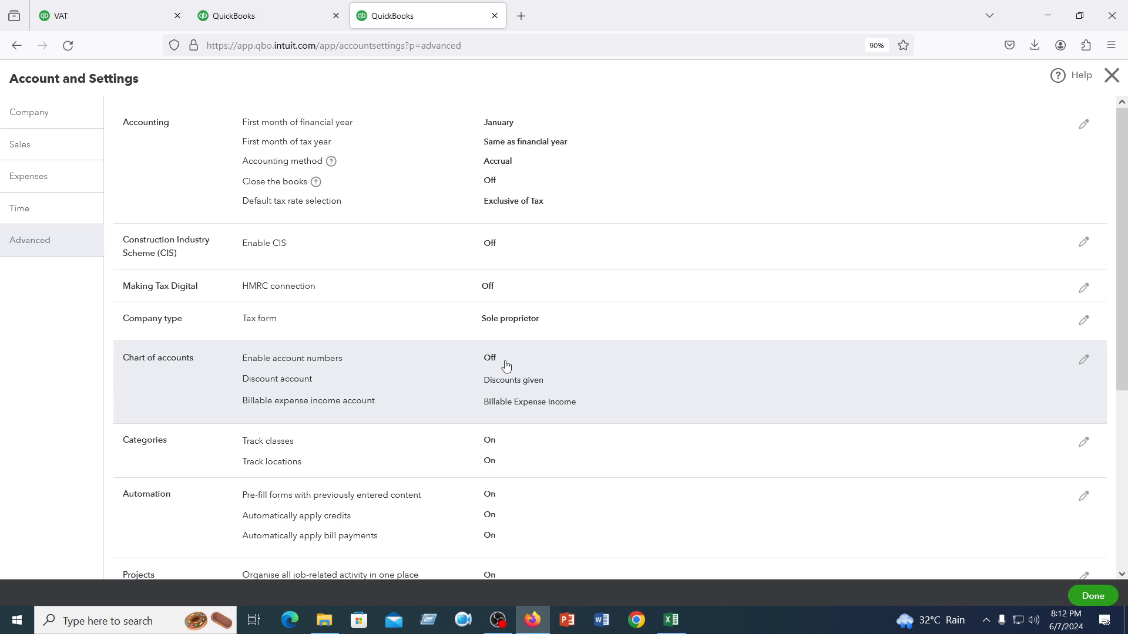
pyautogui.click(1088, 360)
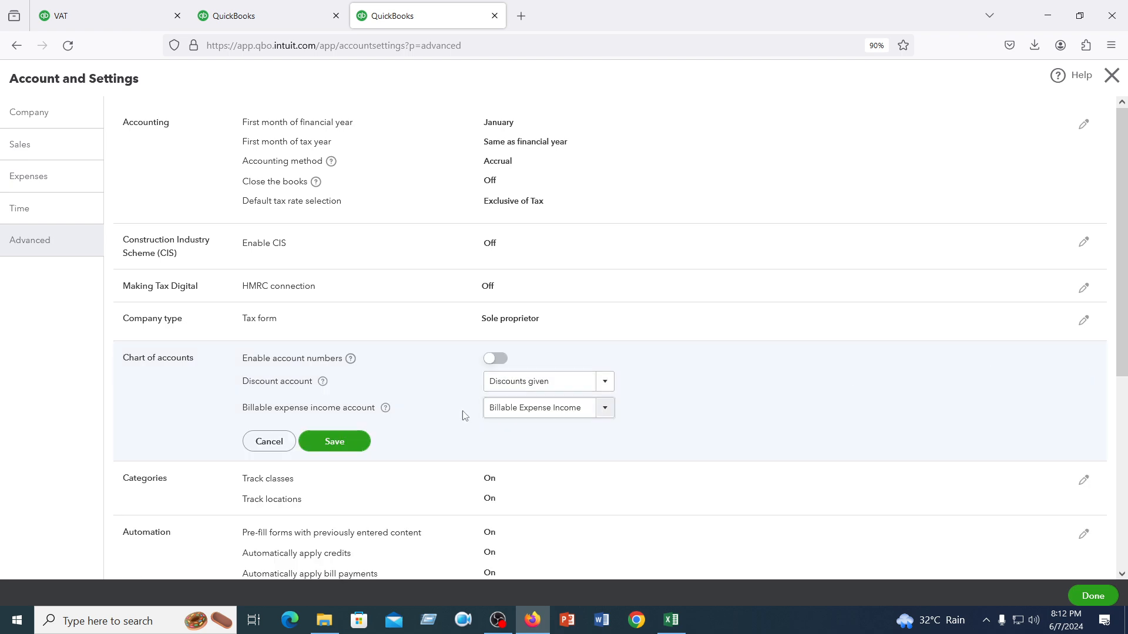
pyautogui.click(494, 365)
pyautogui.click(340, 458)
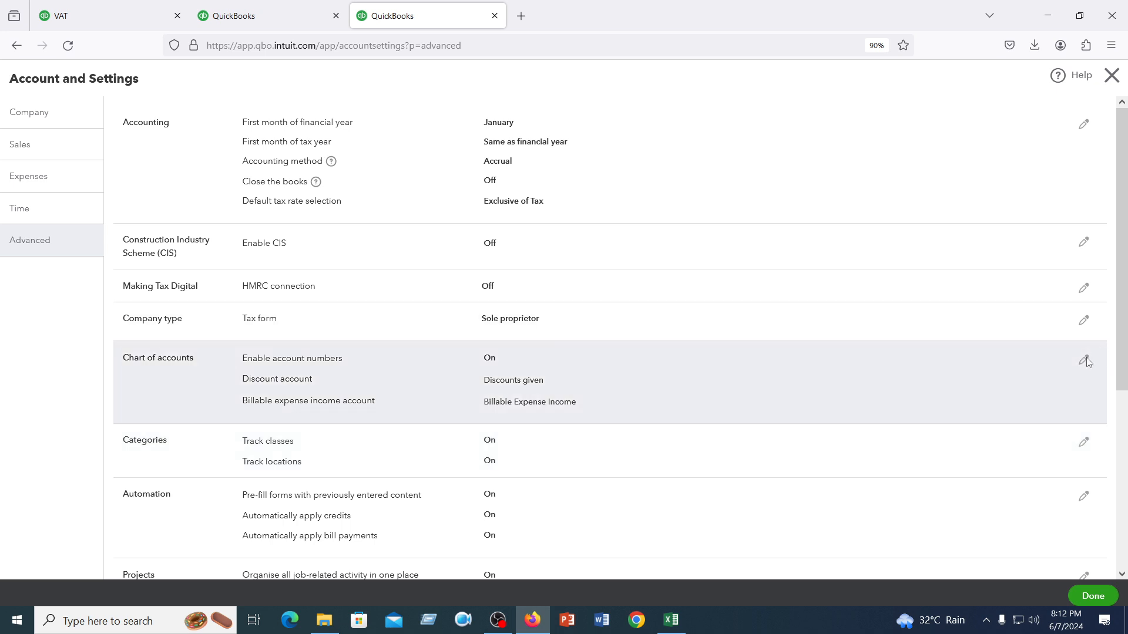
# Turn on Show account numbers, save, and go back to the import accounts tab.
pyautogui.click(1084, 359)
pyautogui.click(266, 383)
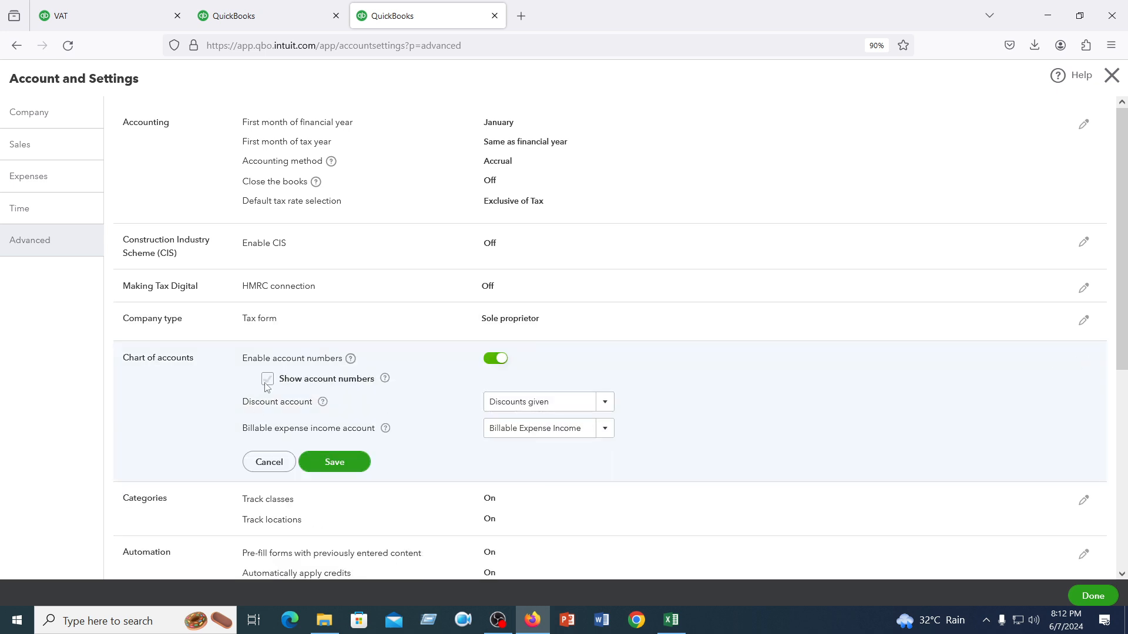
pyautogui.click(317, 461)
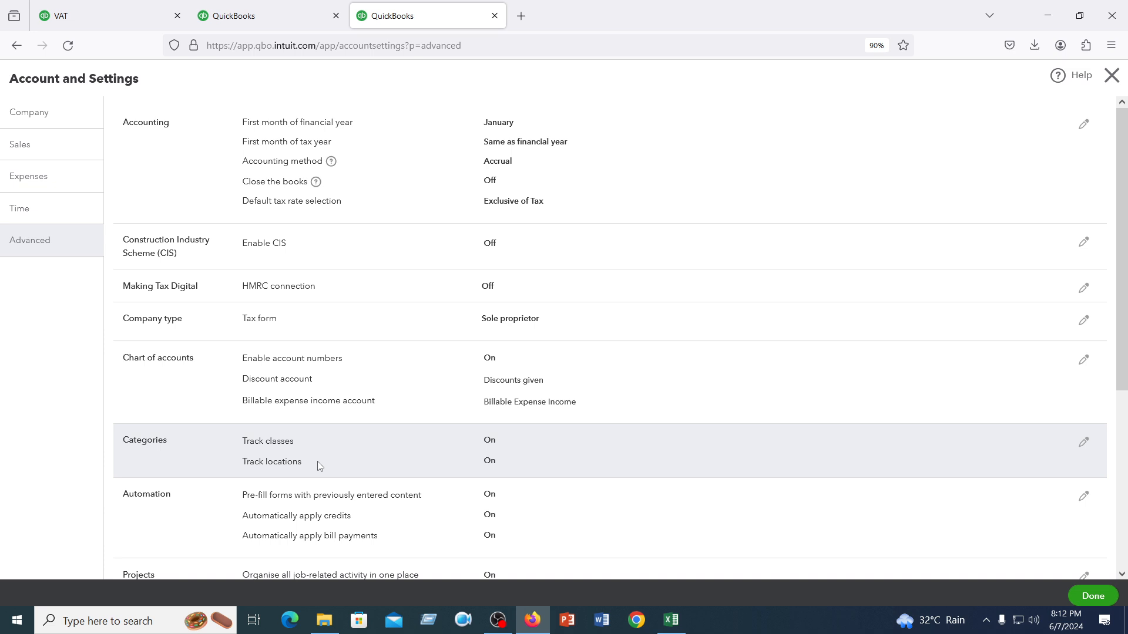
pyautogui.click(1093, 596)
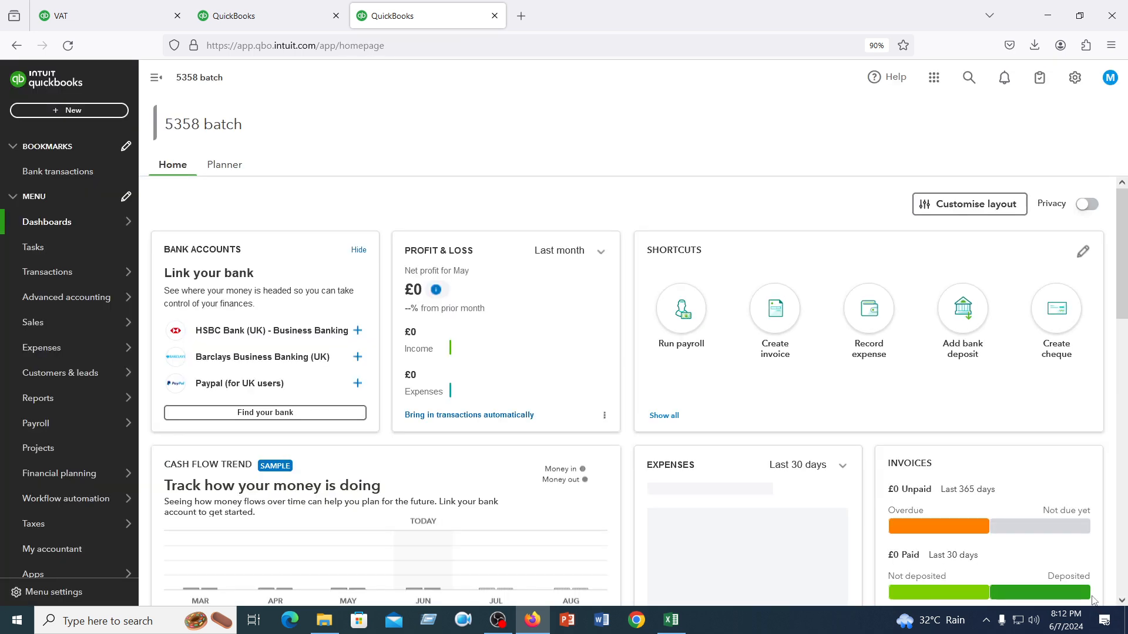
pyautogui.click(237, 12)
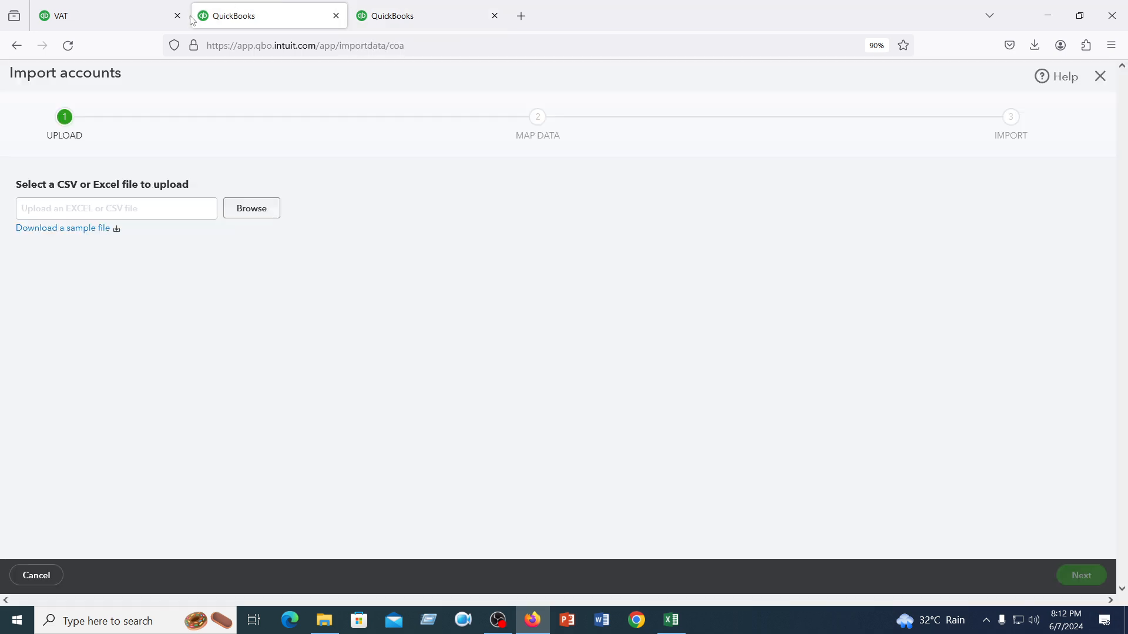
# Reload and close the import page, then start a new account from Chart of accounts.
pyautogui.click(68, 51)
pyautogui.click(1100, 77)
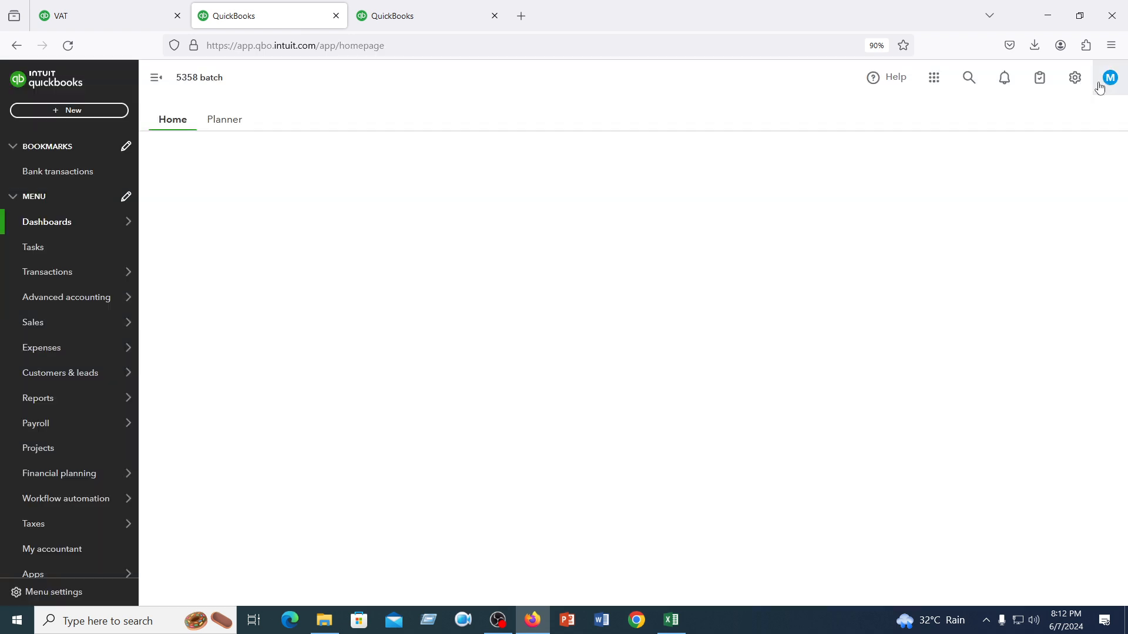
pyautogui.moveTo(33, 272)
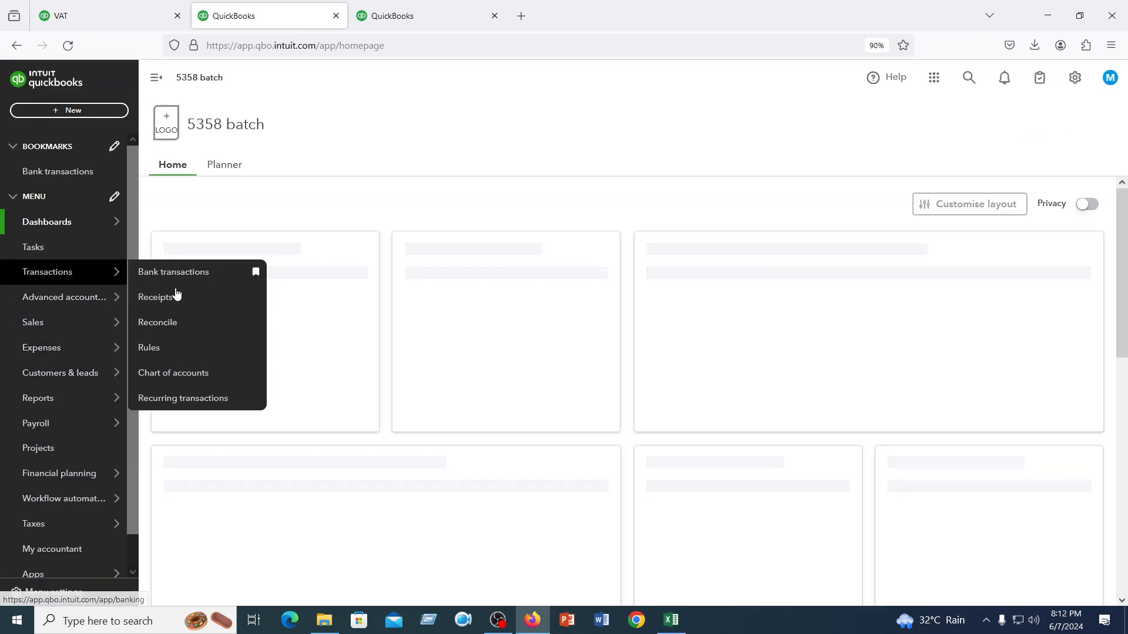
pyautogui.click(174, 377)
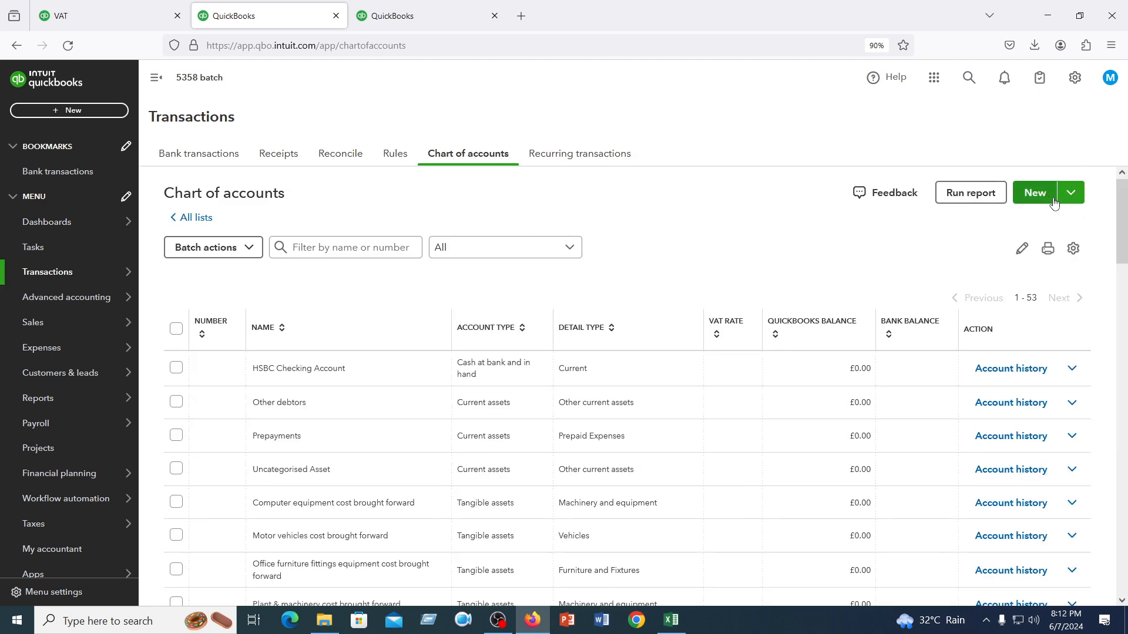
pyautogui.click(1034, 193)
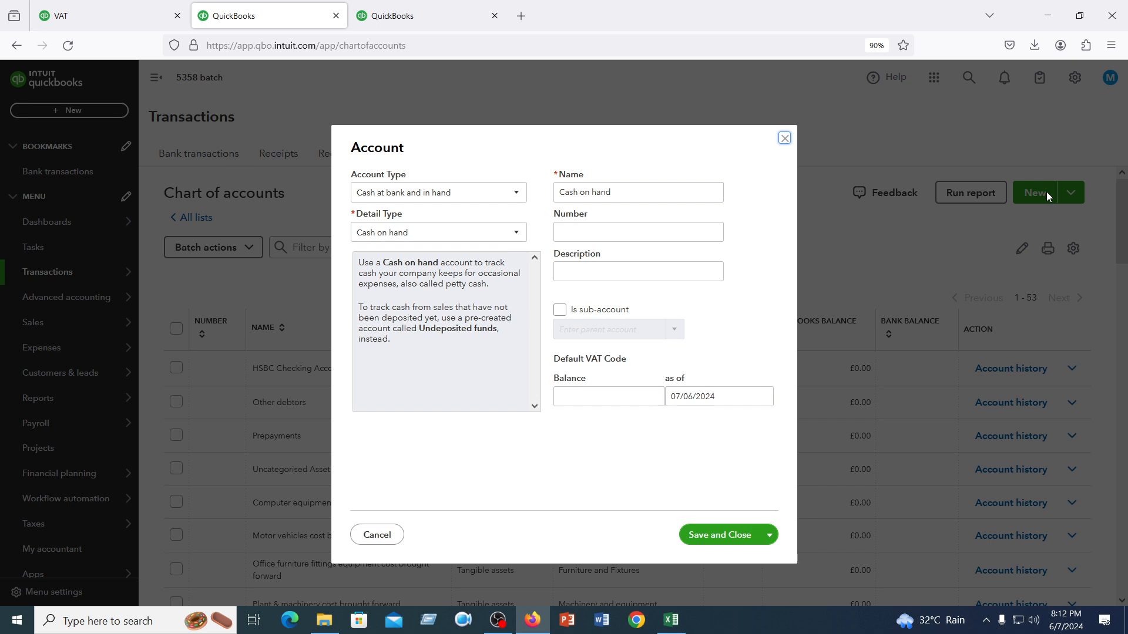
pyautogui.click(577, 229)
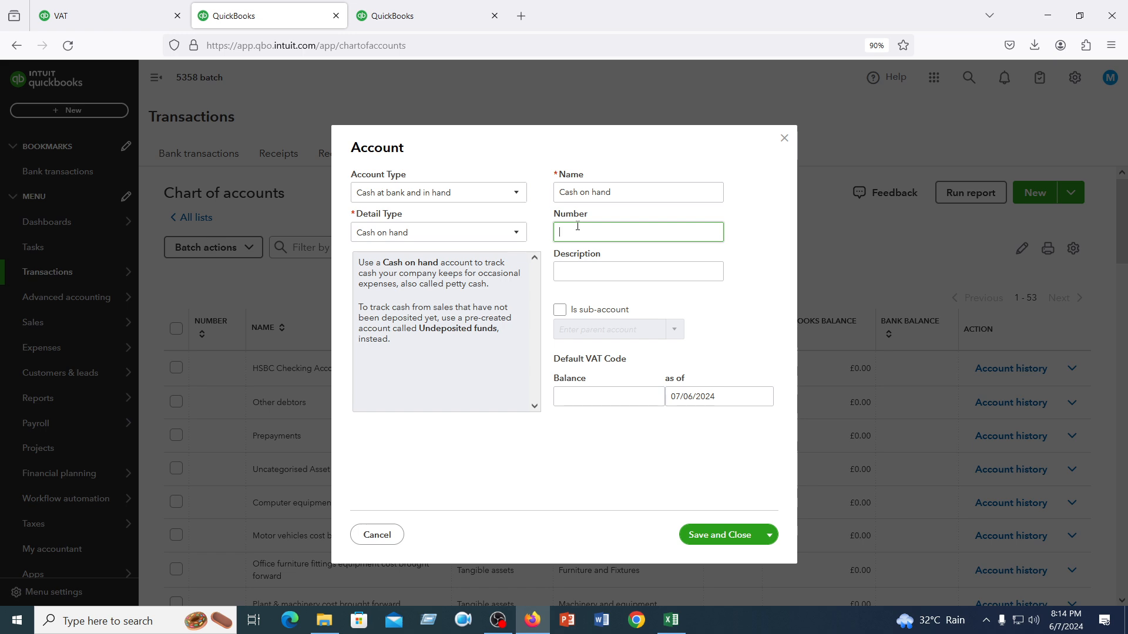
# Enter 1000 as the new account's number, then close the form without saving.
pyautogui.write('100001')
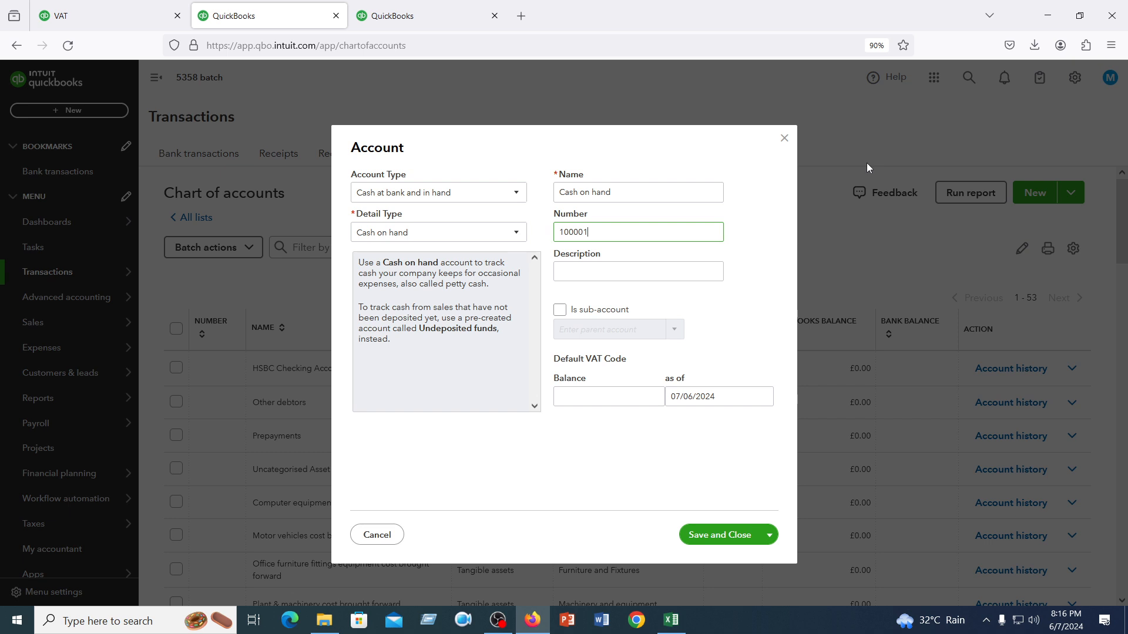
pyautogui.click(783, 138)
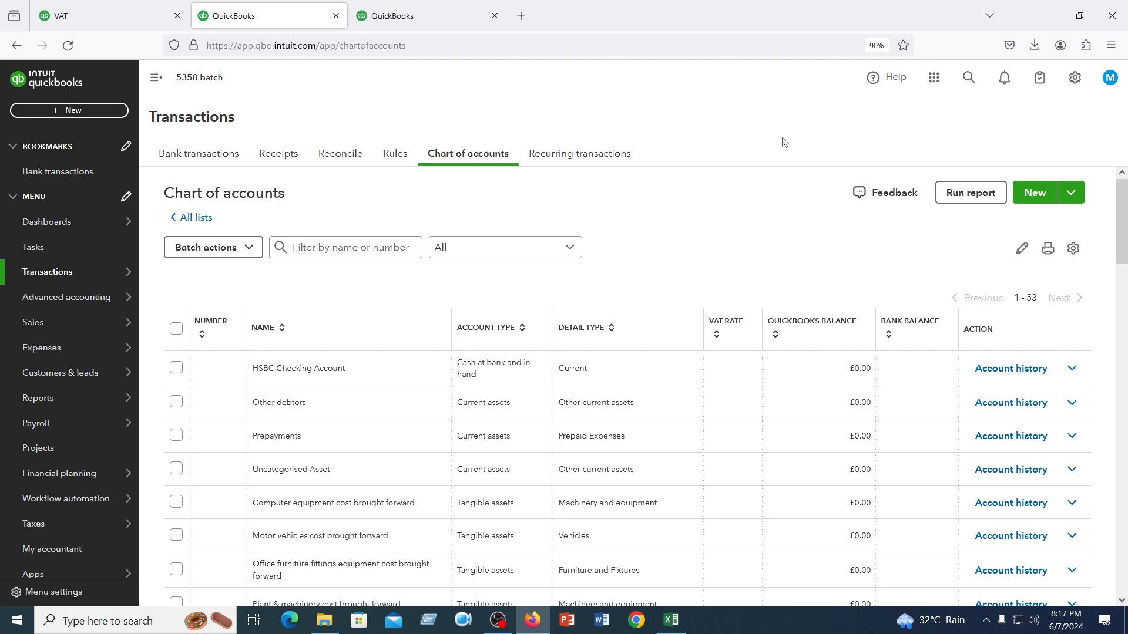
# Bring the Excel sample chart-of-accounts spreadsheet back to the front.
pyautogui.click(671, 620)
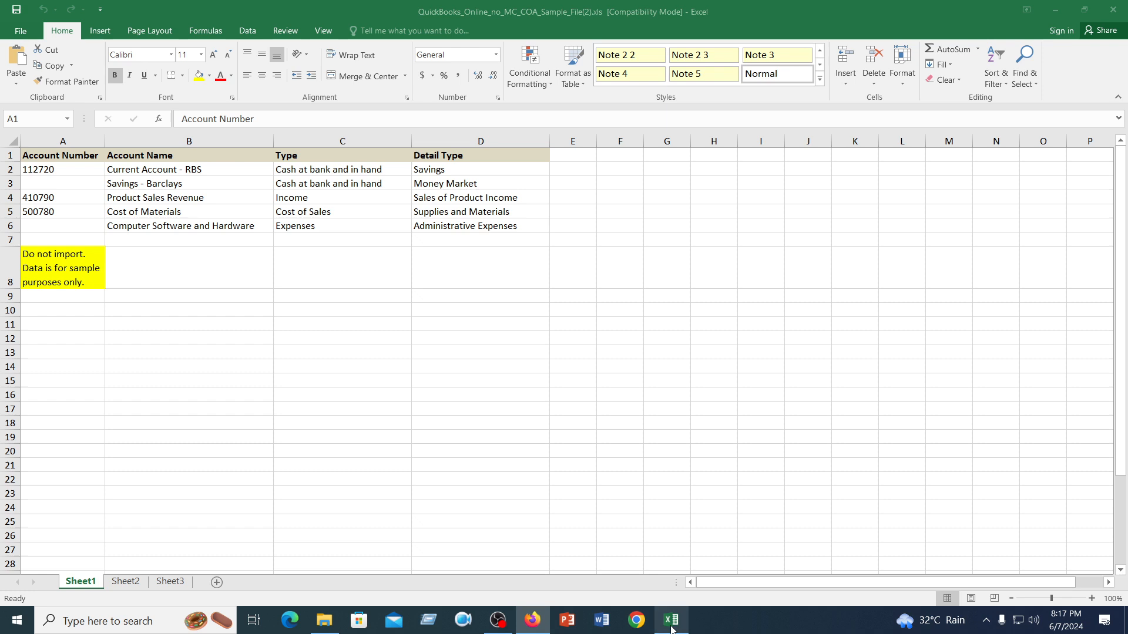
# Delete the five sample accounts below the headers and enter 1000003 in cell A2.
pyautogui.click(633, 426)
pyautogui.moveTo(40, 154); pyautogui.dragTo(494, 154)
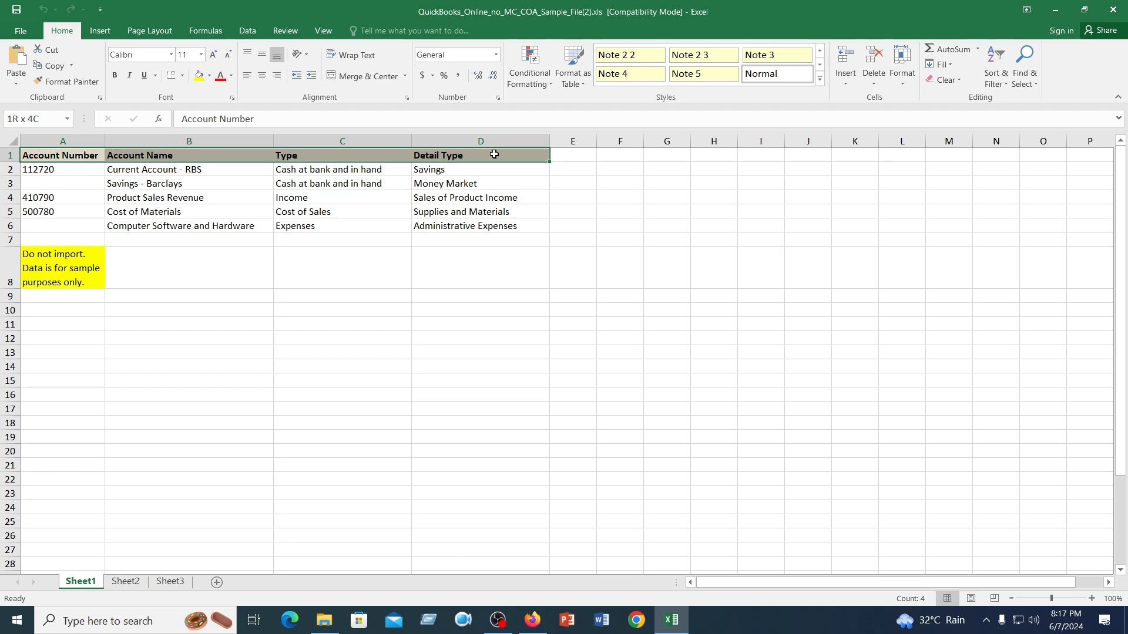
pyautogui.moveTo(34, 170); pyautogui.dragTo(482, 260)
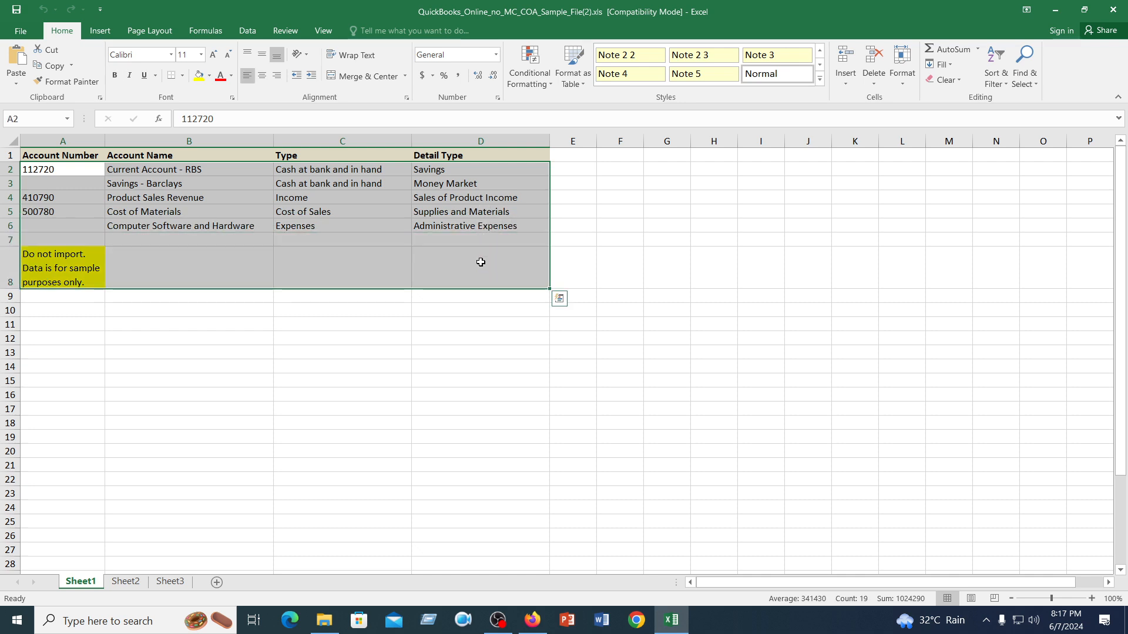
pyautogui.press('Delete')
pyautogui.click(76, 172)
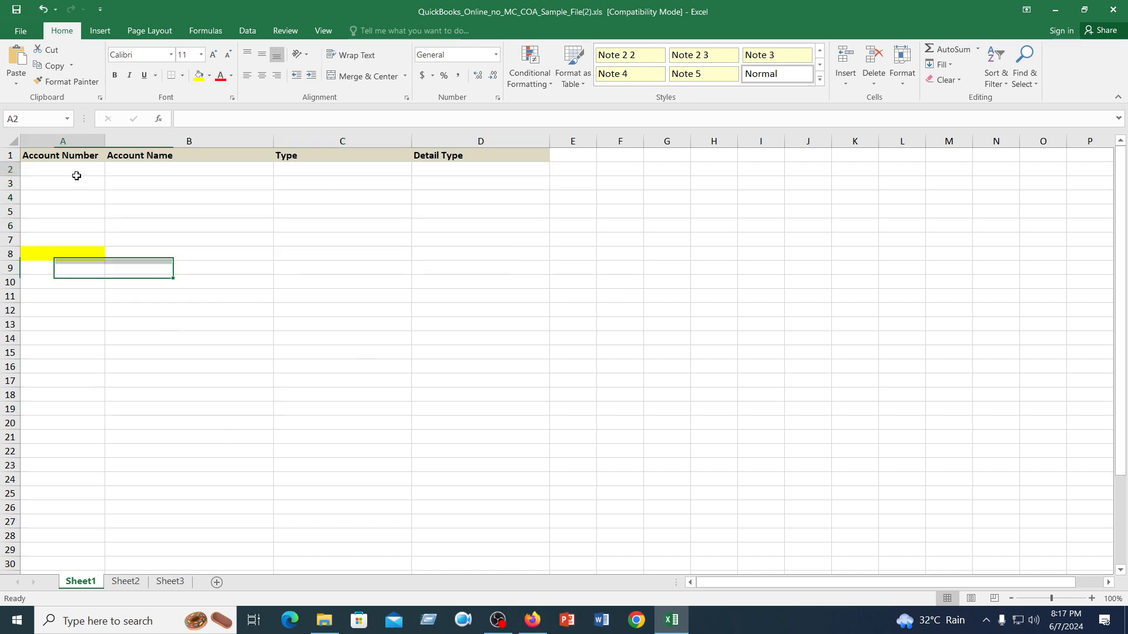
pyautogui.write('1000')
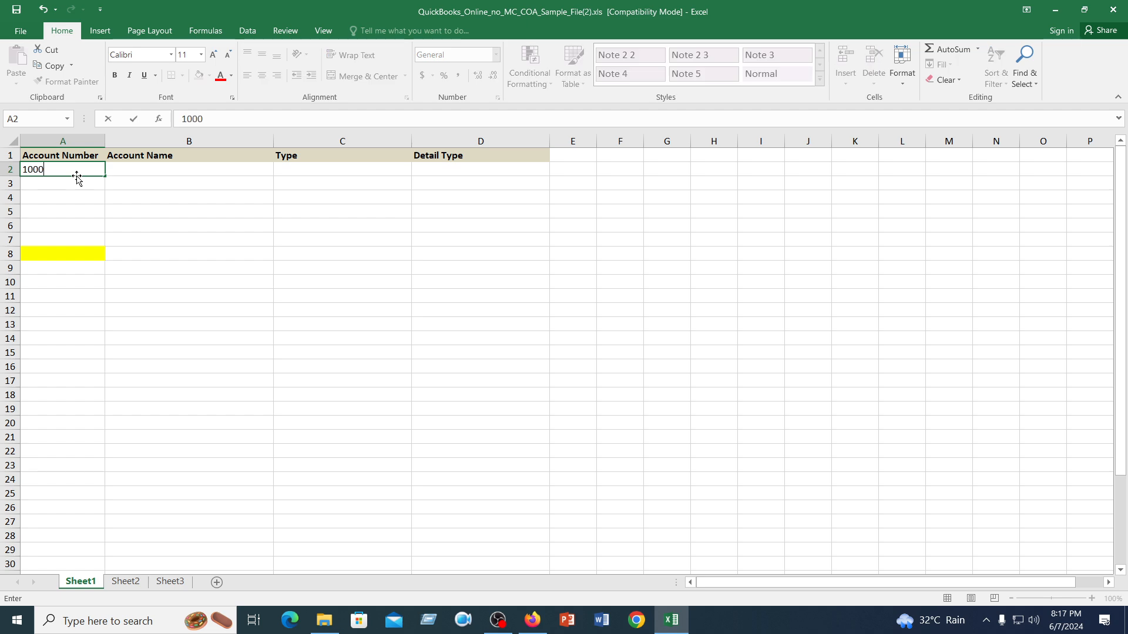
pyautogui.write('003')
pyautogui.click(169, 168)
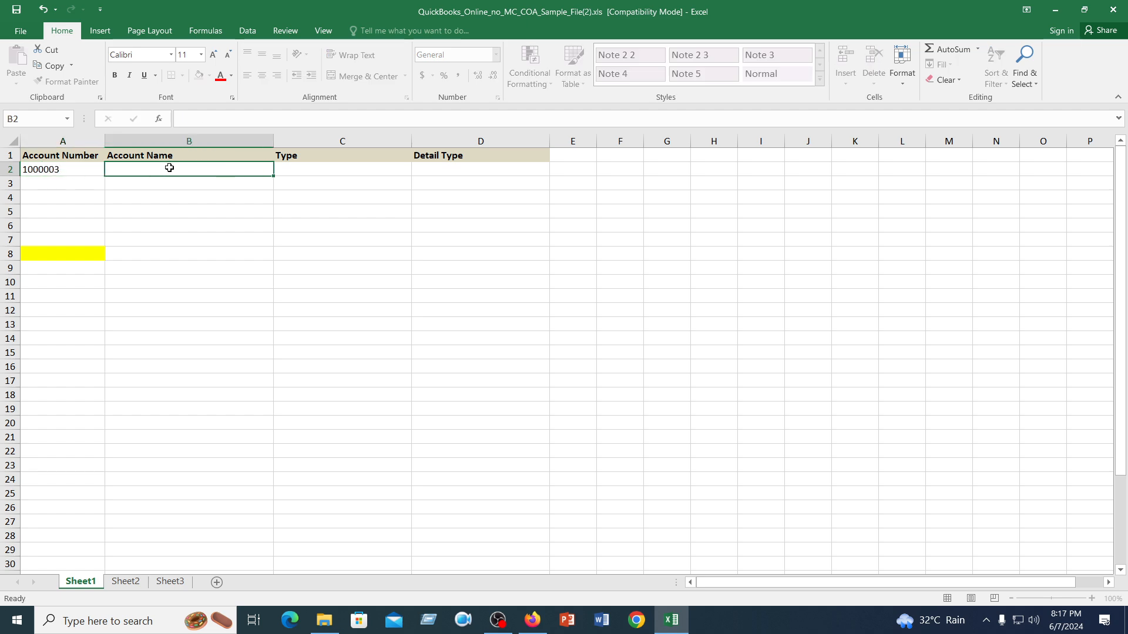
# Review row 2 cells A2 through D2 against the A1 Account Number header.
pyautogui.click(95, 166)
pyautogui.click(160, 173)
pyautogui.click(338, 168)
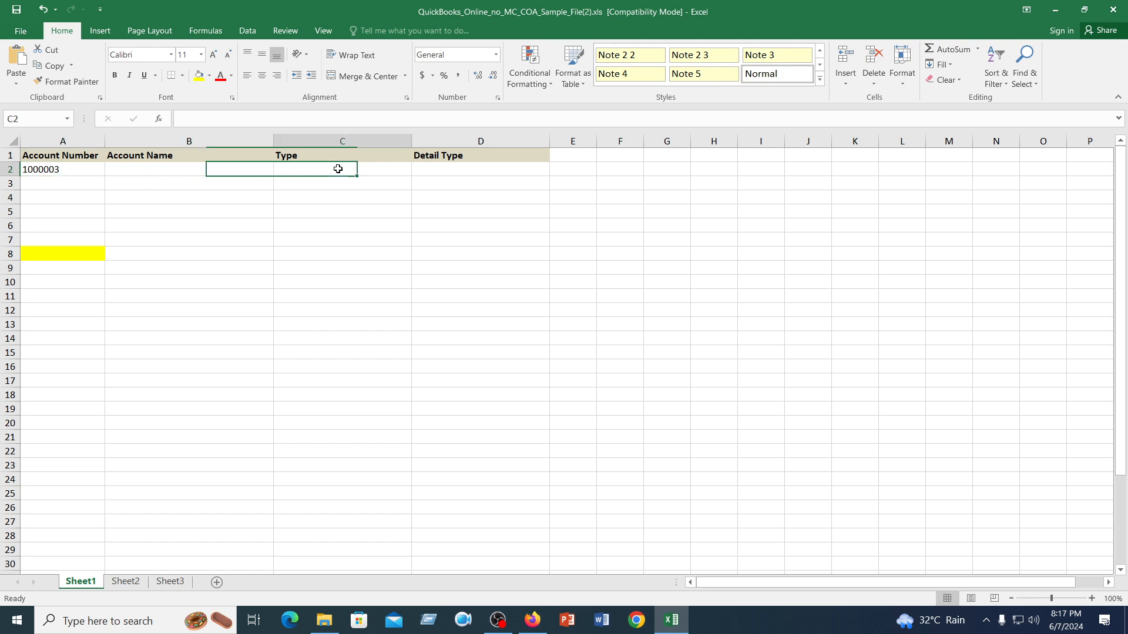
pyautogui.click(482, 169)
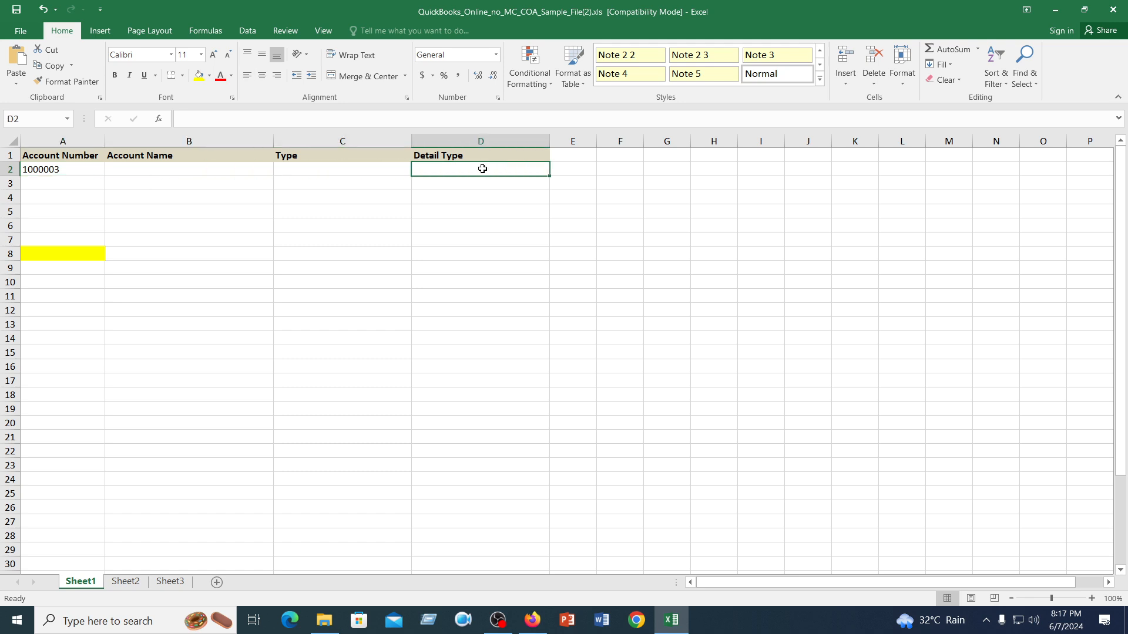
pyautogui.click(60, 156)
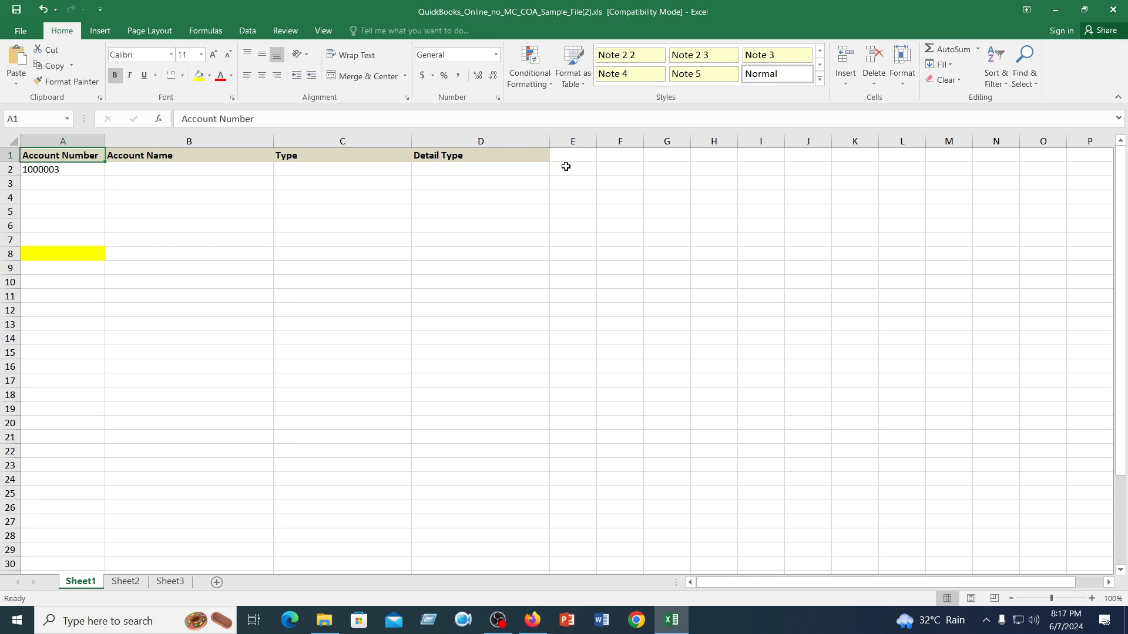
pyautogui.click(70, 175)
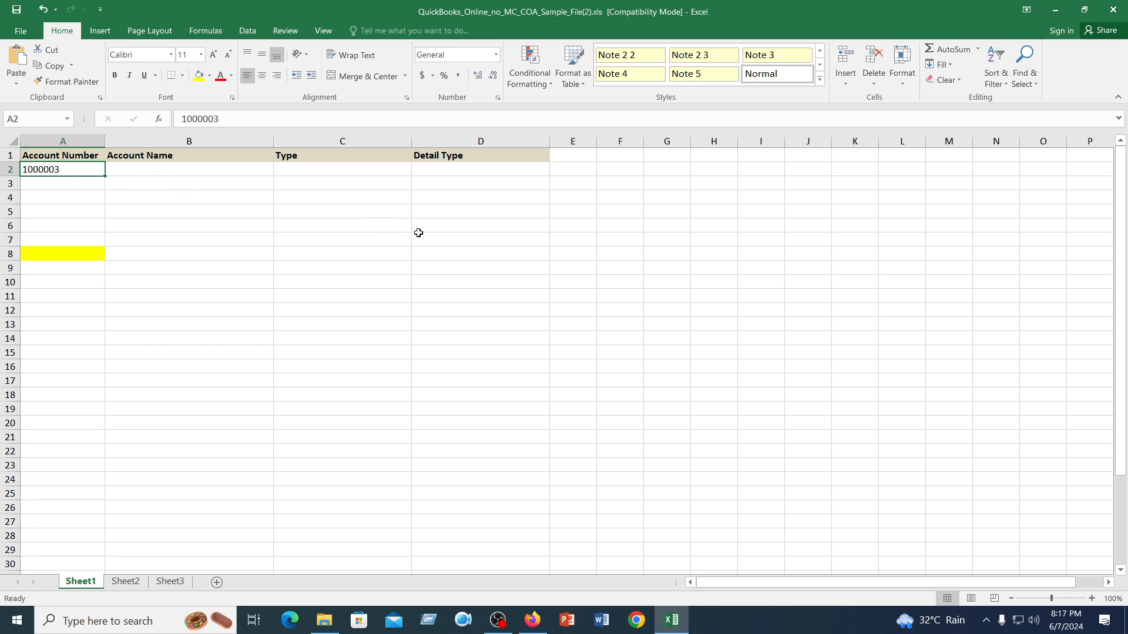
pyautogui.click(213, 167)
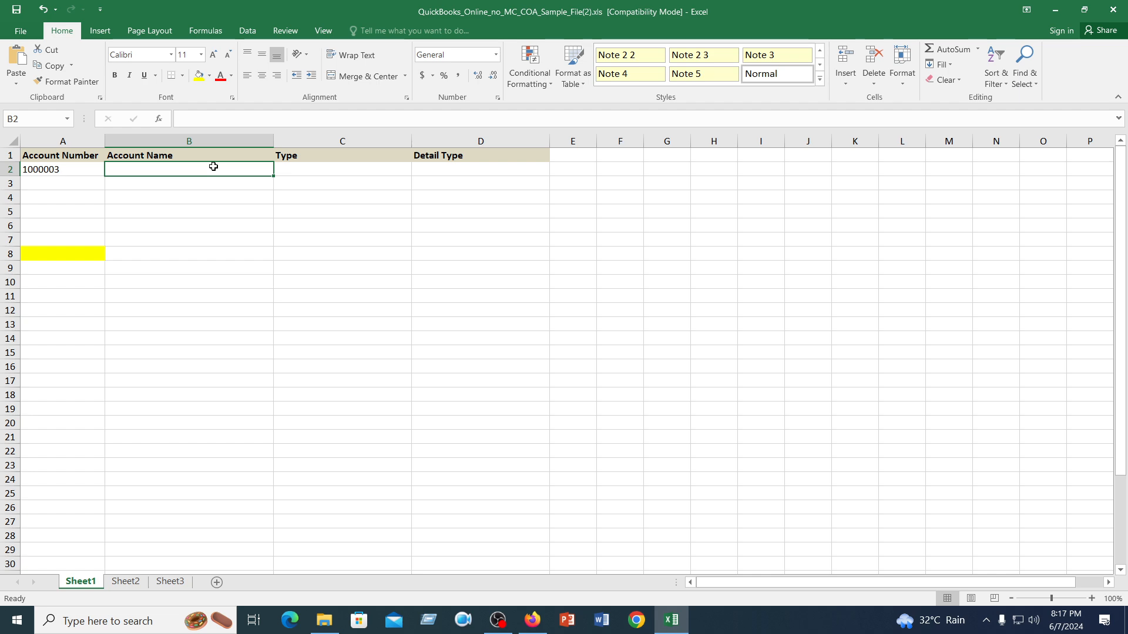
pyautogui.click(332, 171)
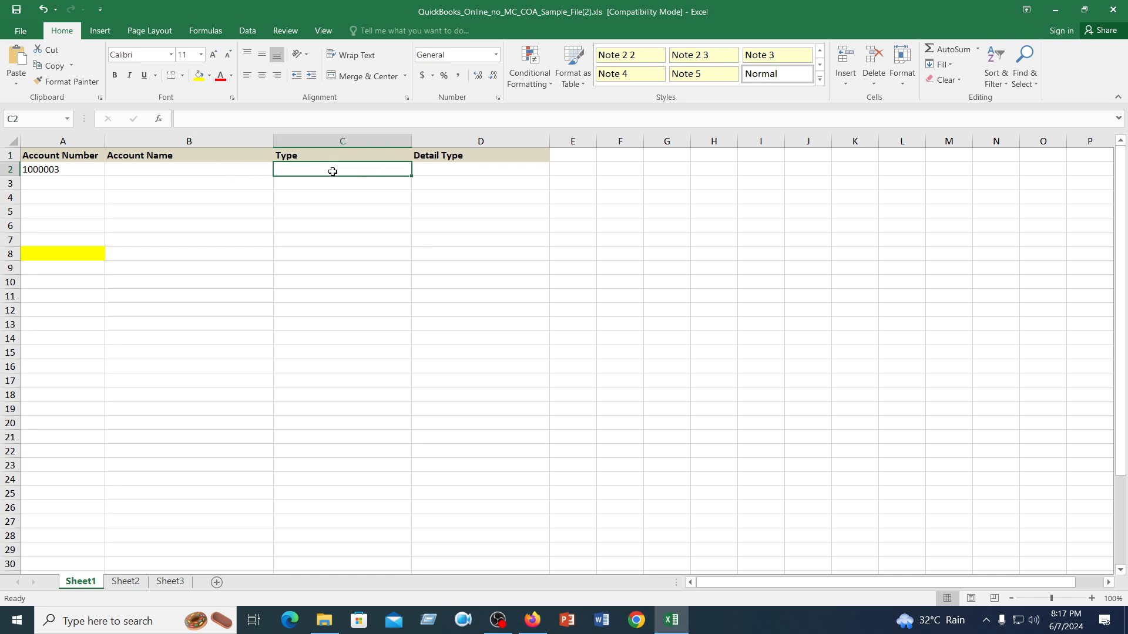
pyautogui.click(159, 168)
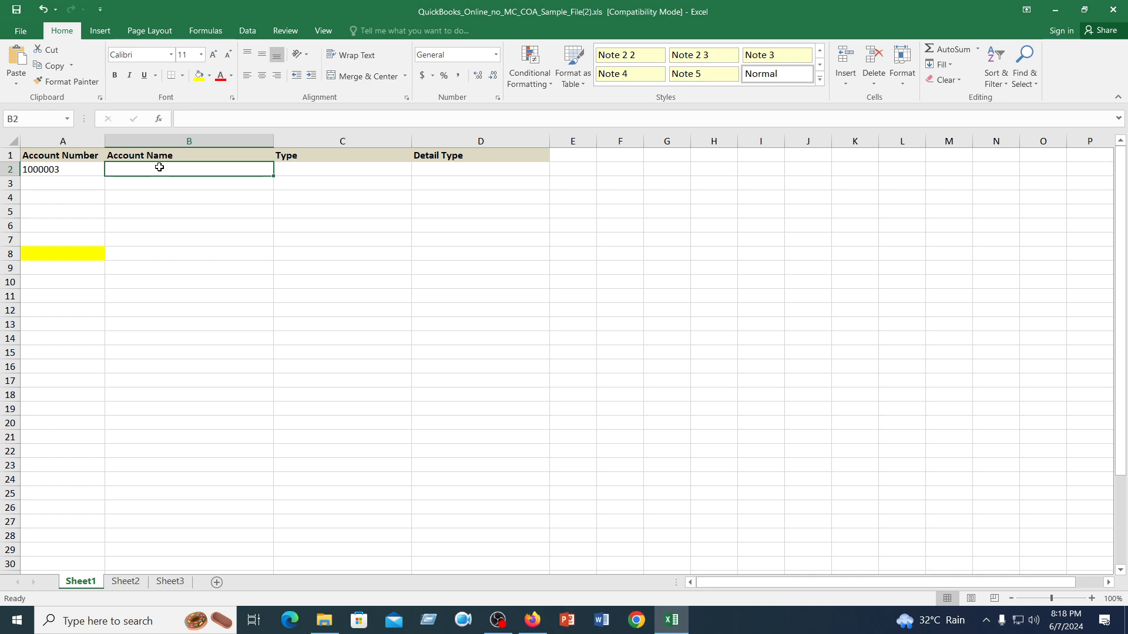
pyautogui.click(63, 168)
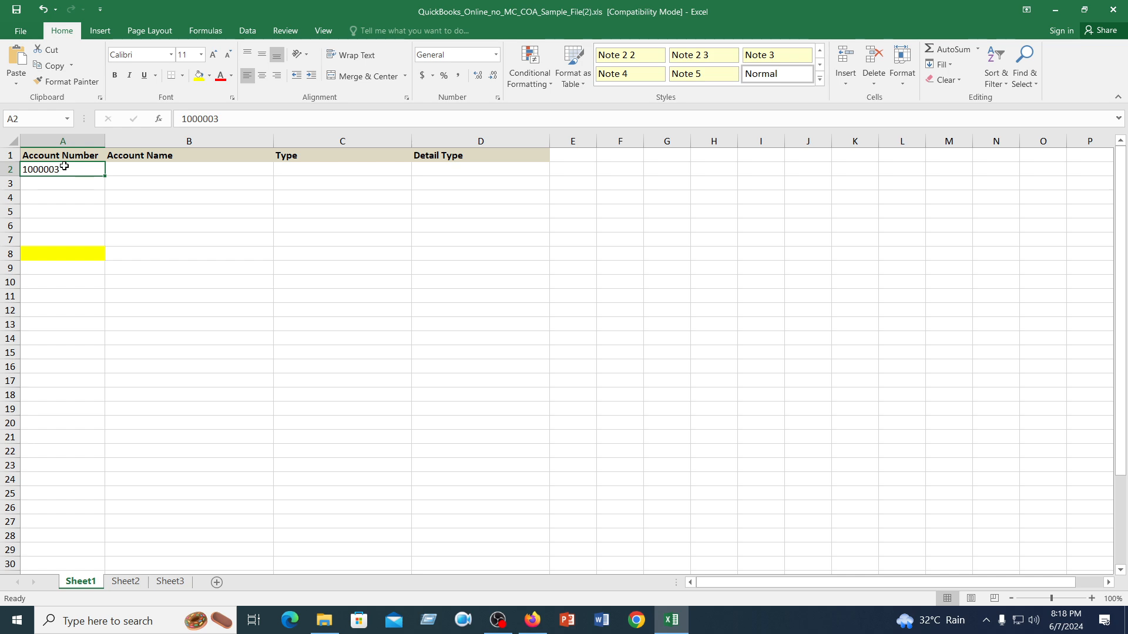
# Select the empty Type and Detail Type cells C2:D8, then header cells A1, F1 and D1.
pyautogui.click(136, 170)
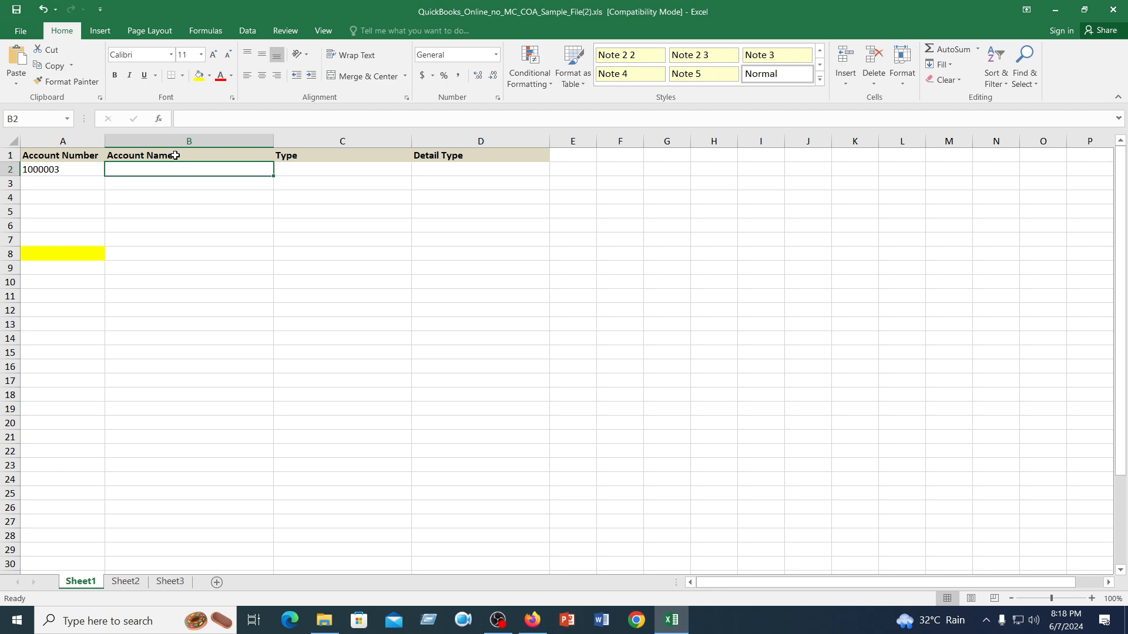
pyautogui.click(321, 169)
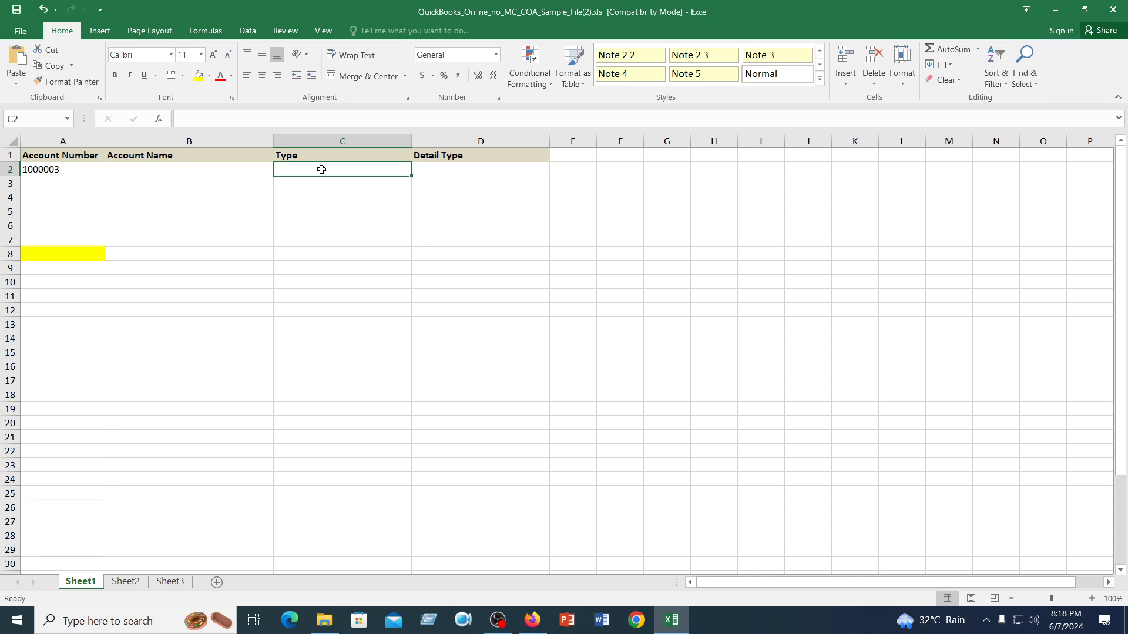
pyautogui.click(442, 167)
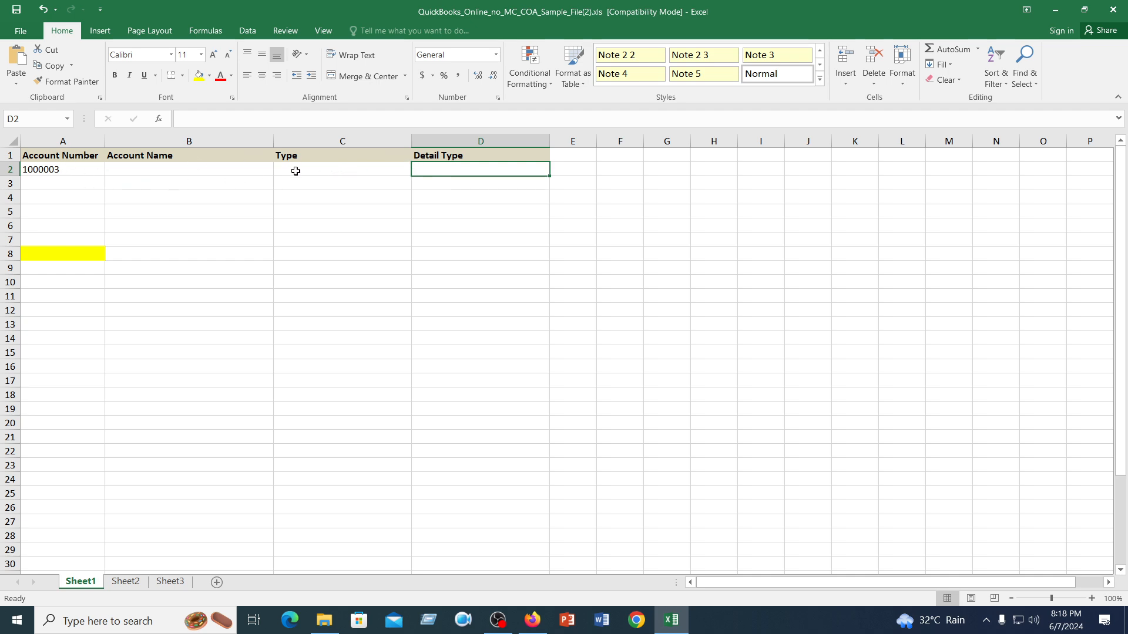
pyautogui.moveTo(317, 168); pyautogui.dragTo(508, 249)
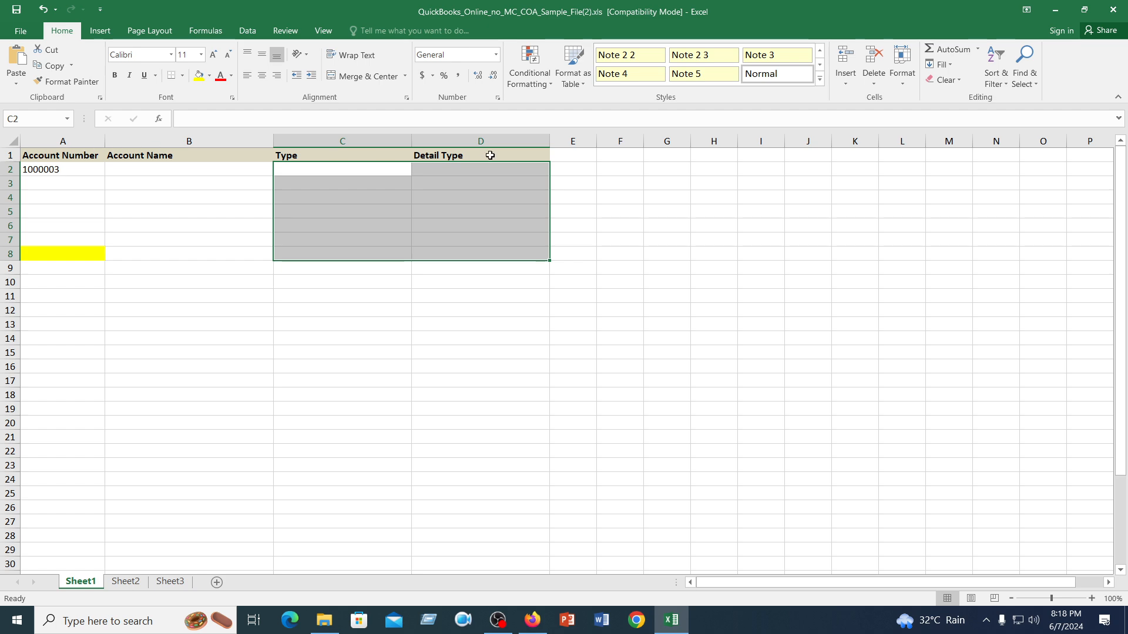
pyautogui.click(458, 391)
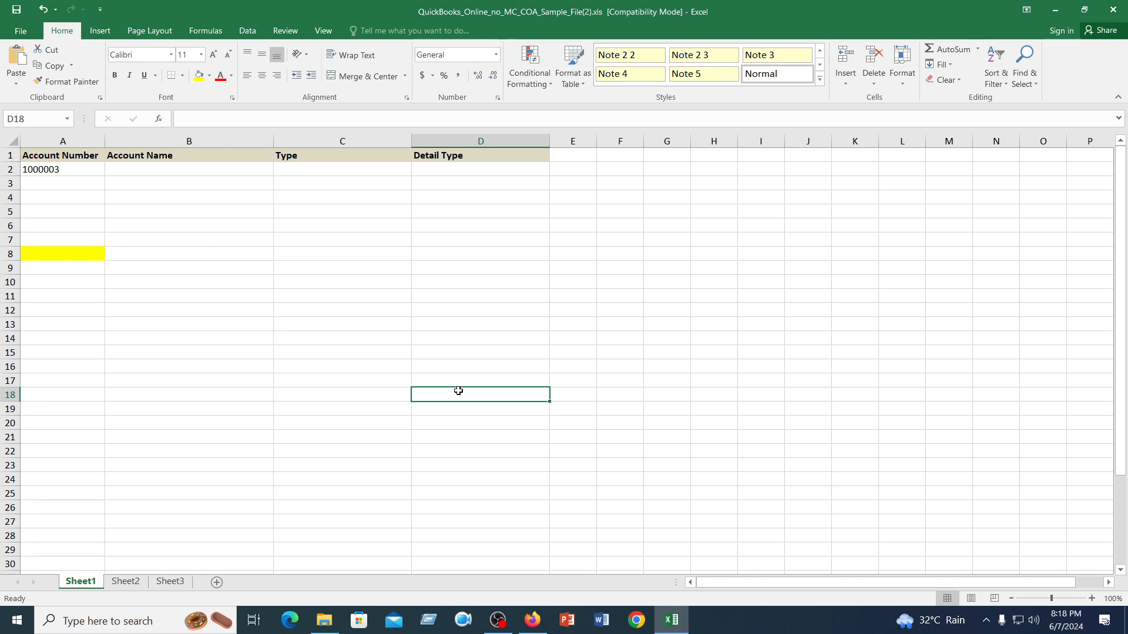
pyautogui.click(63, 152)
pyautogui.click(609, 151)
pyautogui.click(434, 158)
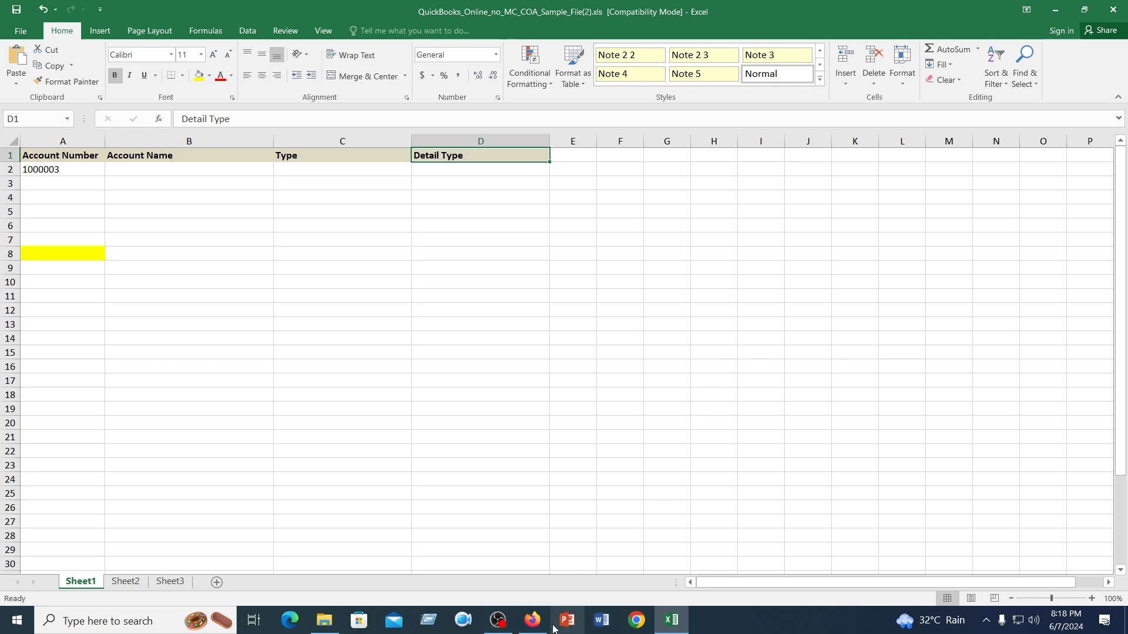
# Switch between the Excel sheet and the QuickBooks chart of accounts window.
pyautogui.click(533, 621)
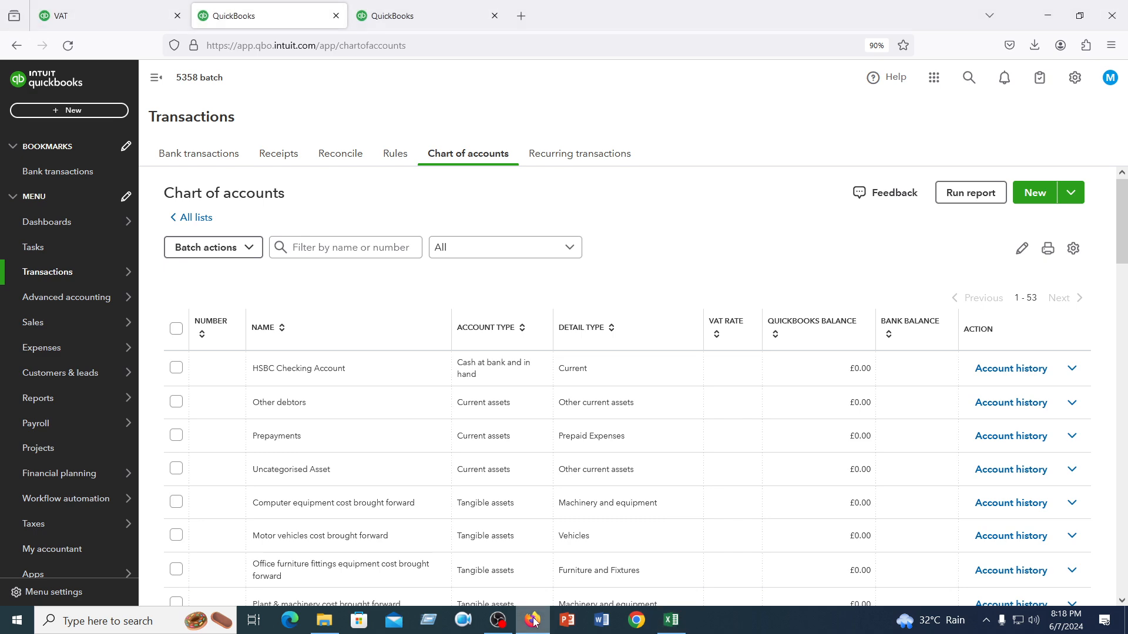
pyautogui.click(534, 621)
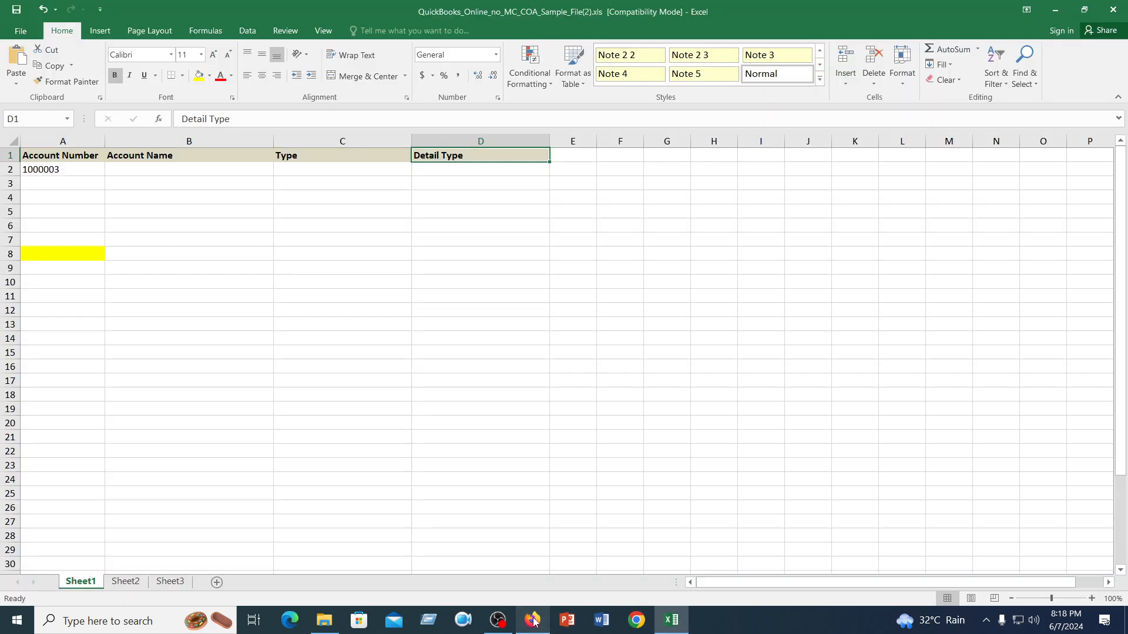
pyautogui.click(534, 621)
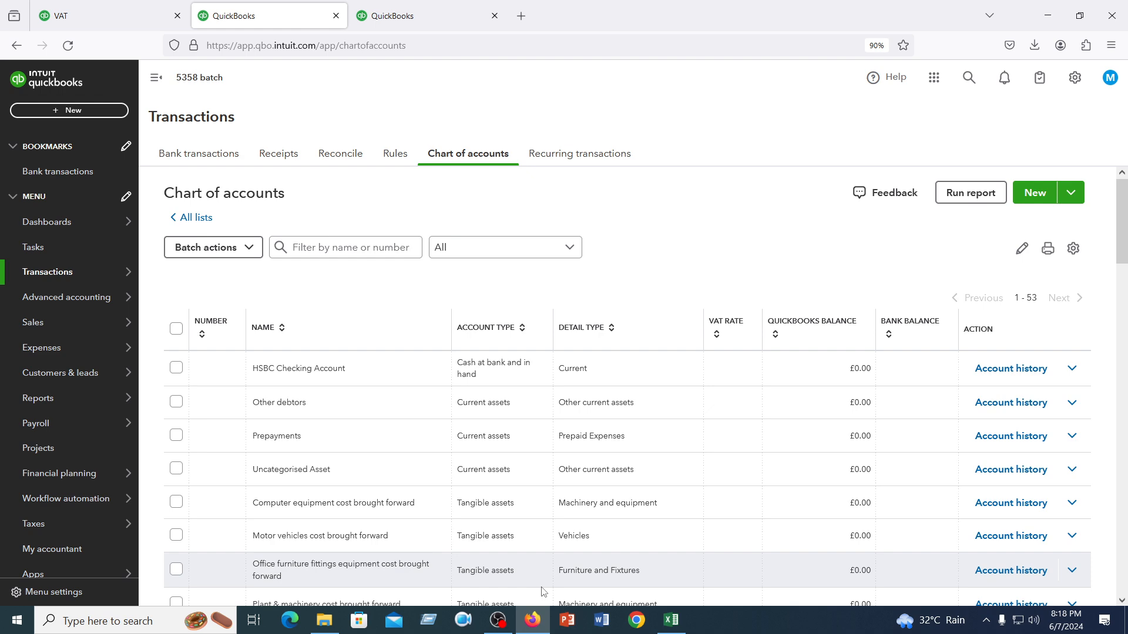
pyautogui.click(533, 621)
pyautogui.click(534, 622)
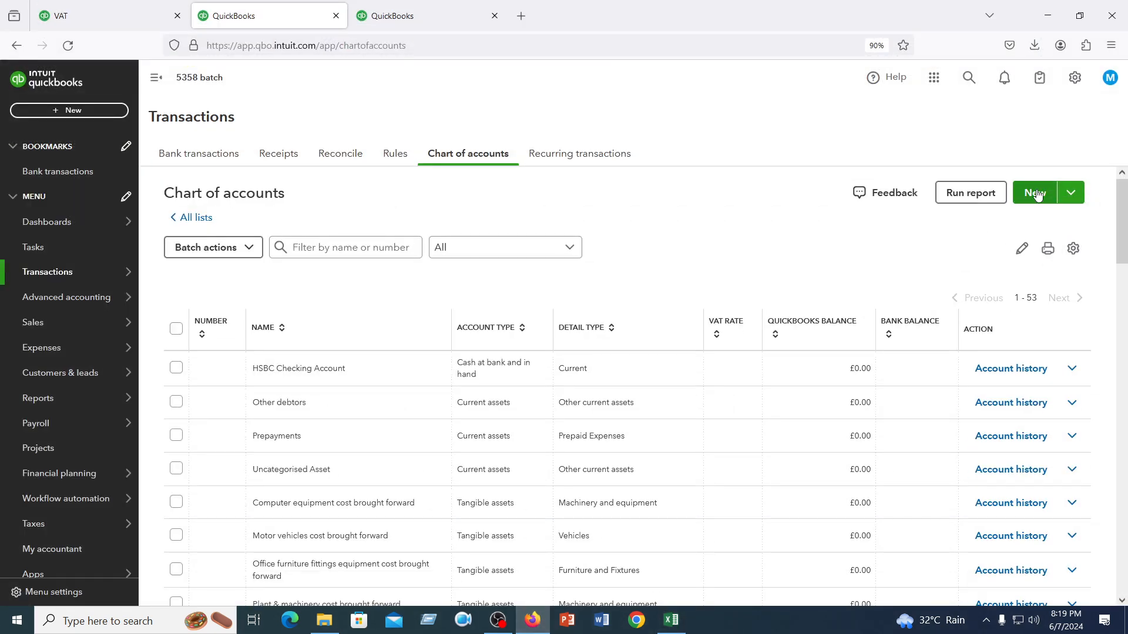
# Review a new account with type Cash at bank and in hand, detail Cash on hand, and close unsaved.
pyautogui.click(1036, 192)
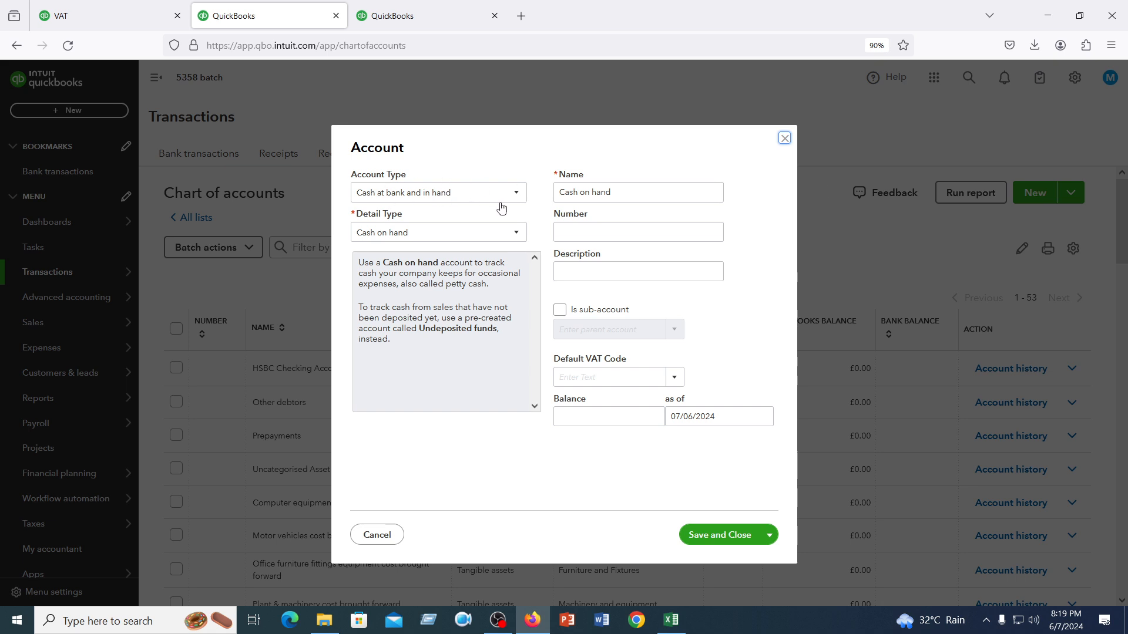
pyautogui.click(447, 197)
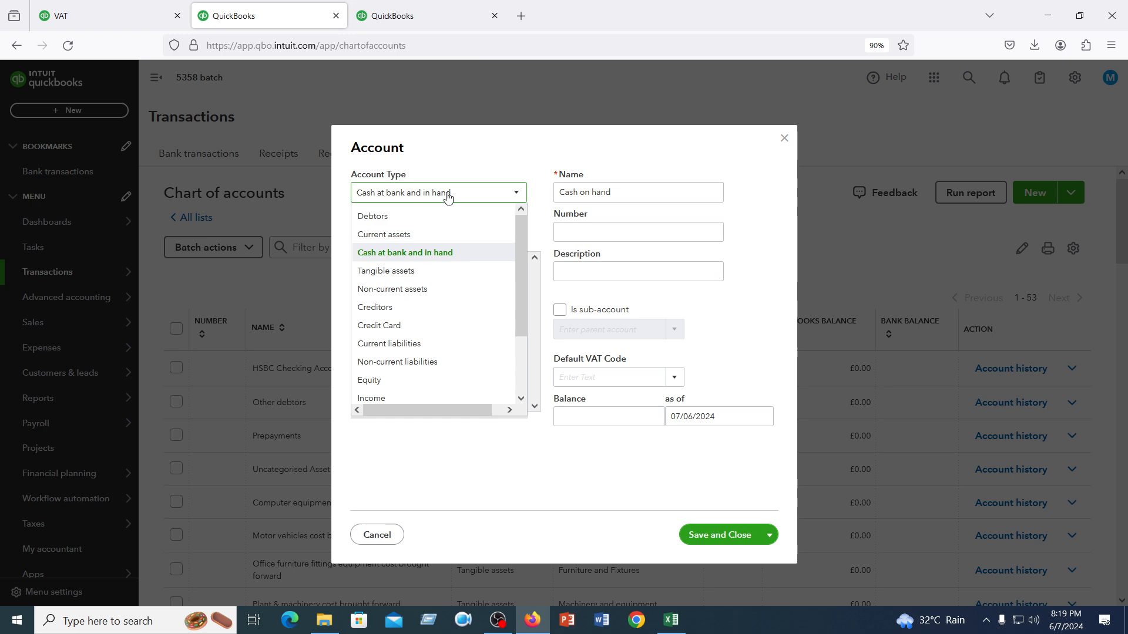
pyautogui.click(752, 225)
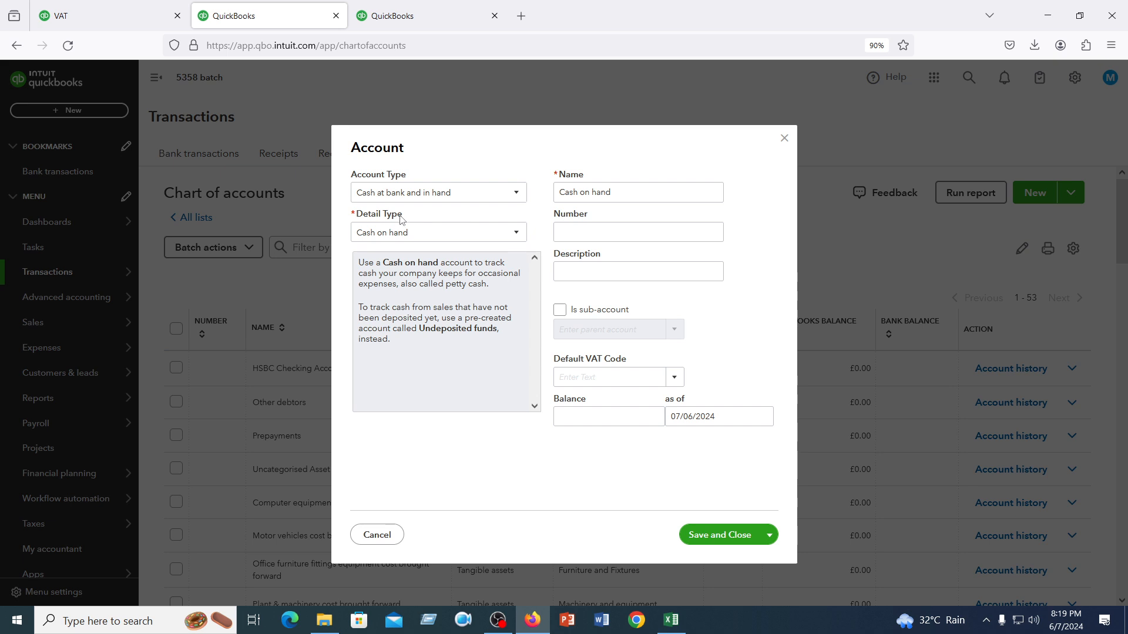
pyautogui.click(417, 238)
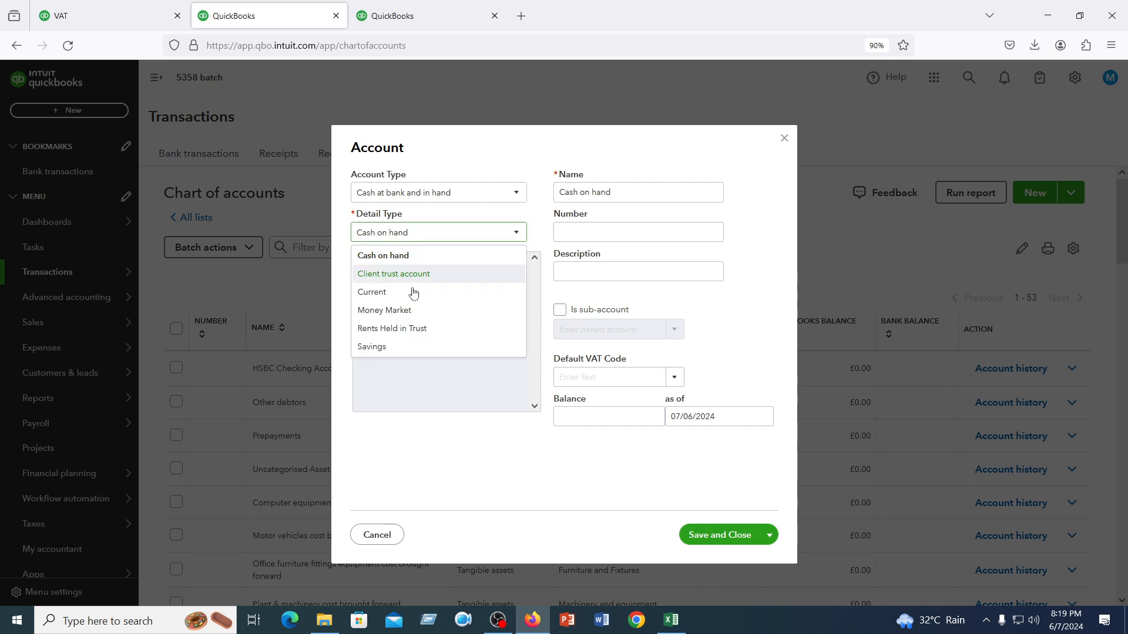
pyautogui.click(643, 190)
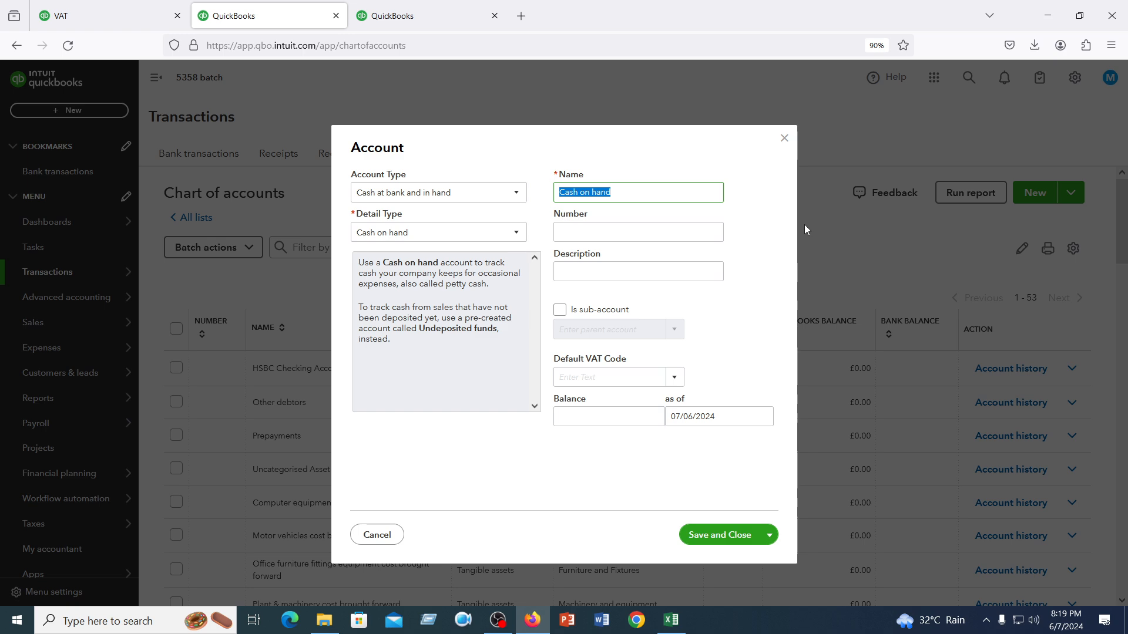
pyautogui.click(784, 138)
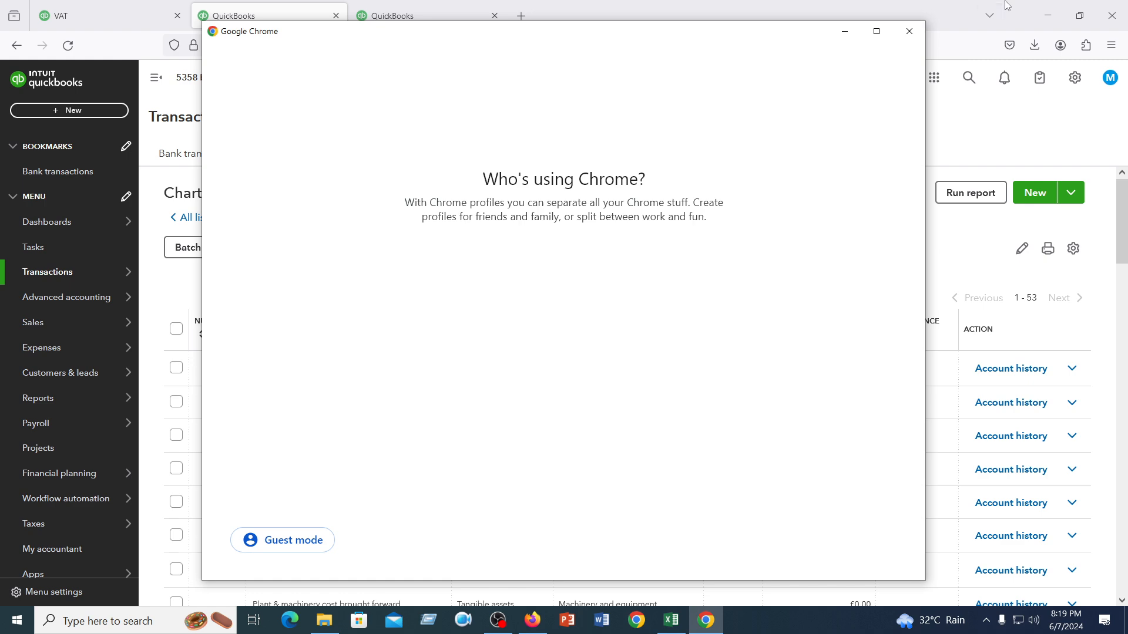
# Dismiss Chrome, minimize Excel, and browse the Asad folder and its Exam subfolder.
pyautogui.click(903, 37)
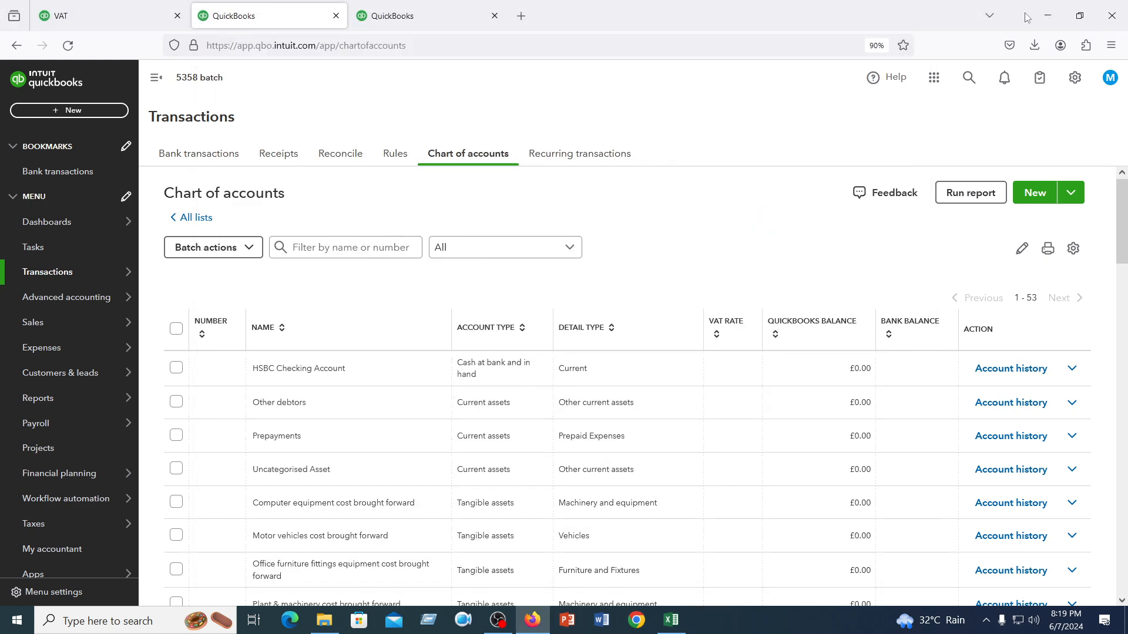
pyautogui.click(1048, 16)
pyautogui.click(1052, 12)
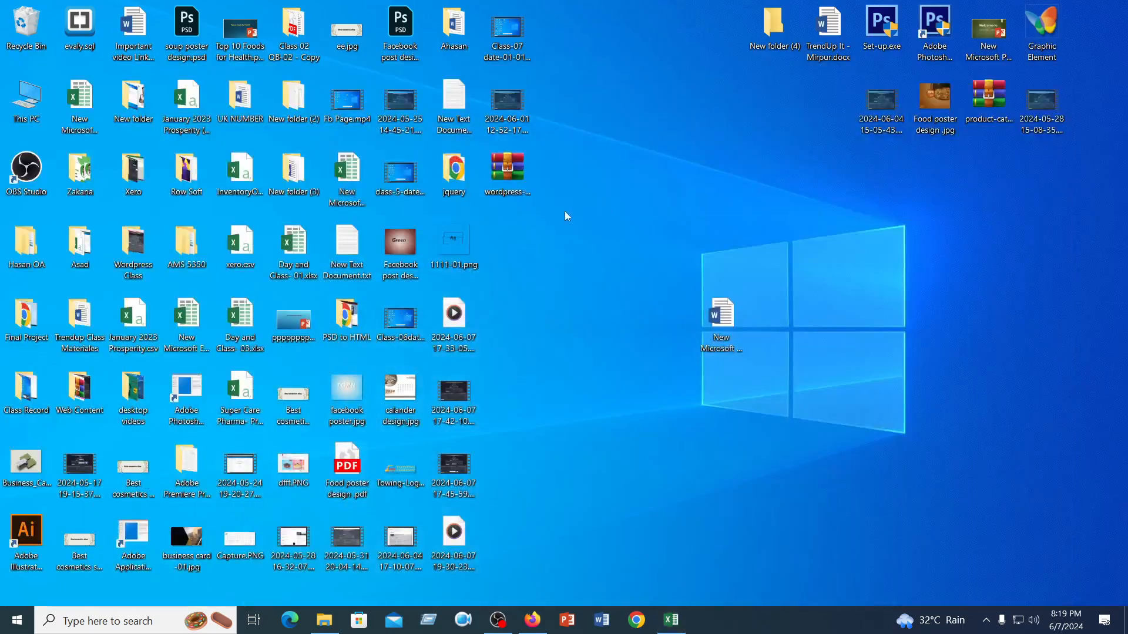
pyautogui.doubleClick(70, 245)
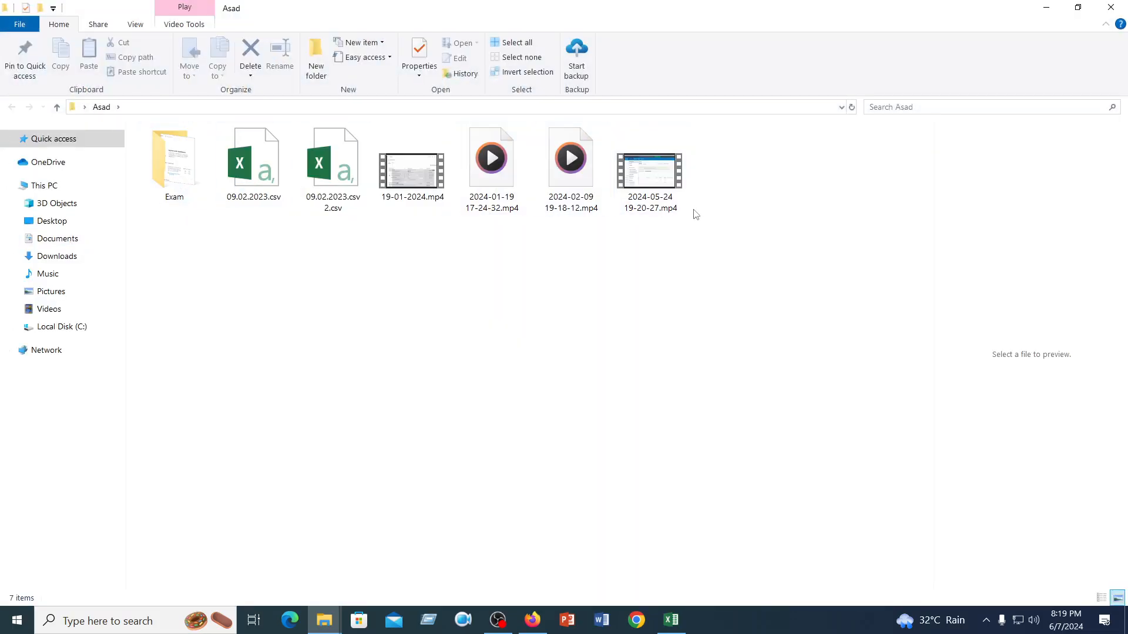
pyautogui.click(157, 164)
pyautogui.doubleClick(158, 164)
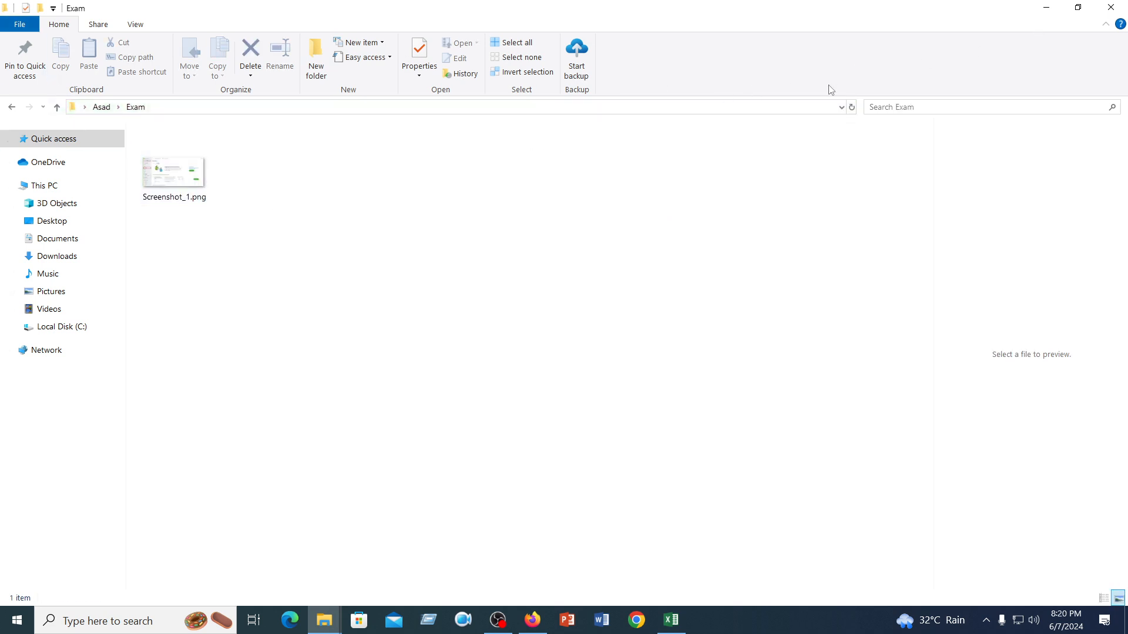
pyautogui.click(11, 108)
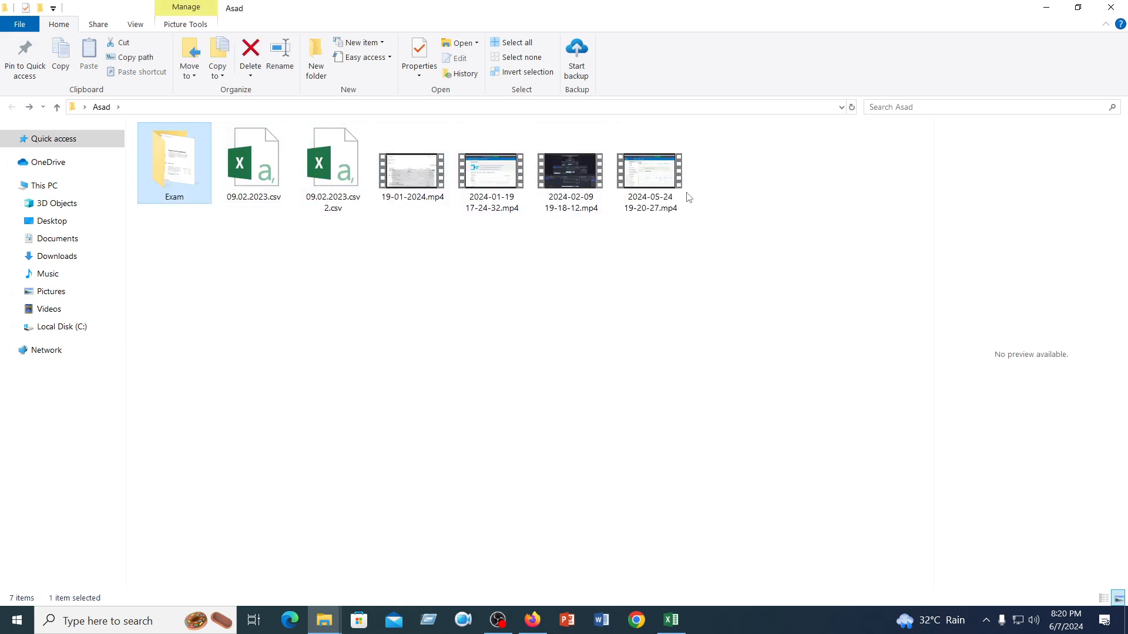
# Open and close 09.02.2023.csv from the Asad folder, then launch Google Chrome.
pyautogui.doubleClick(252, 167)
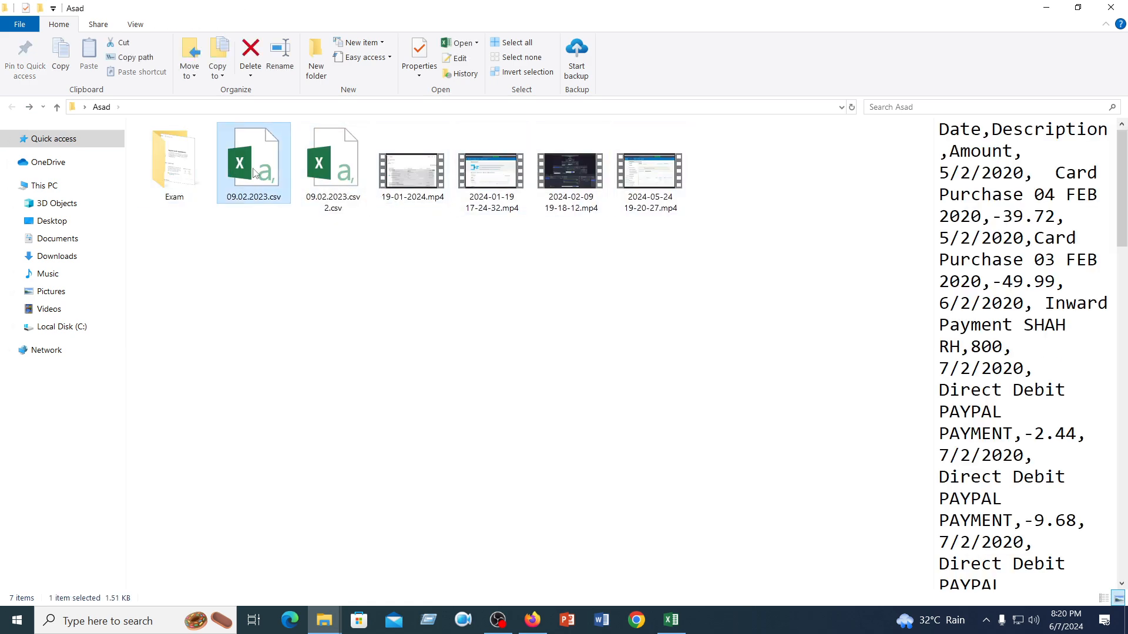
pyautogui.click(305, 281)
pyautogui.click(1115, 9)
pyautogui.click(633, 621)
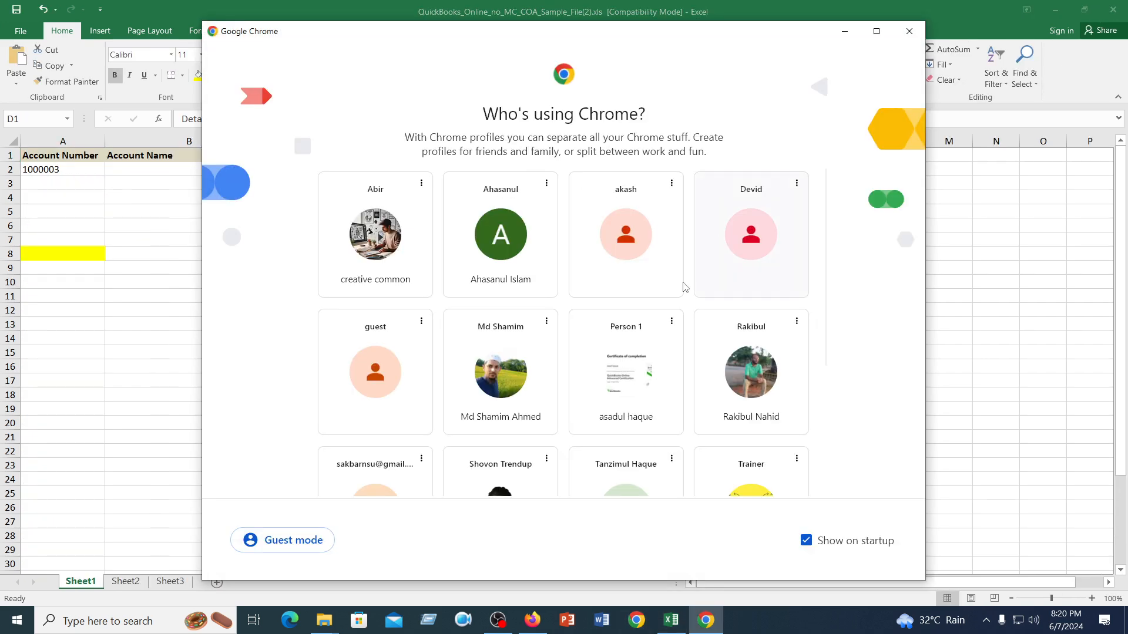
# Open Google Drive in Chrome and show suggested folders.
pyautogui.click(626, 362)
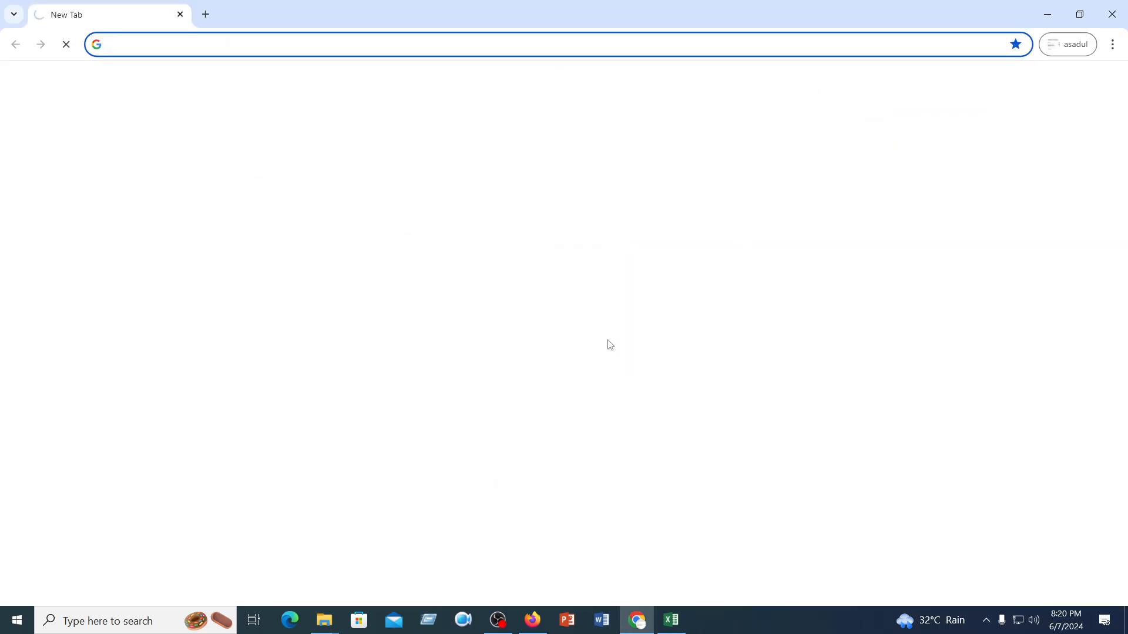
pyautogui.click(172, 45)
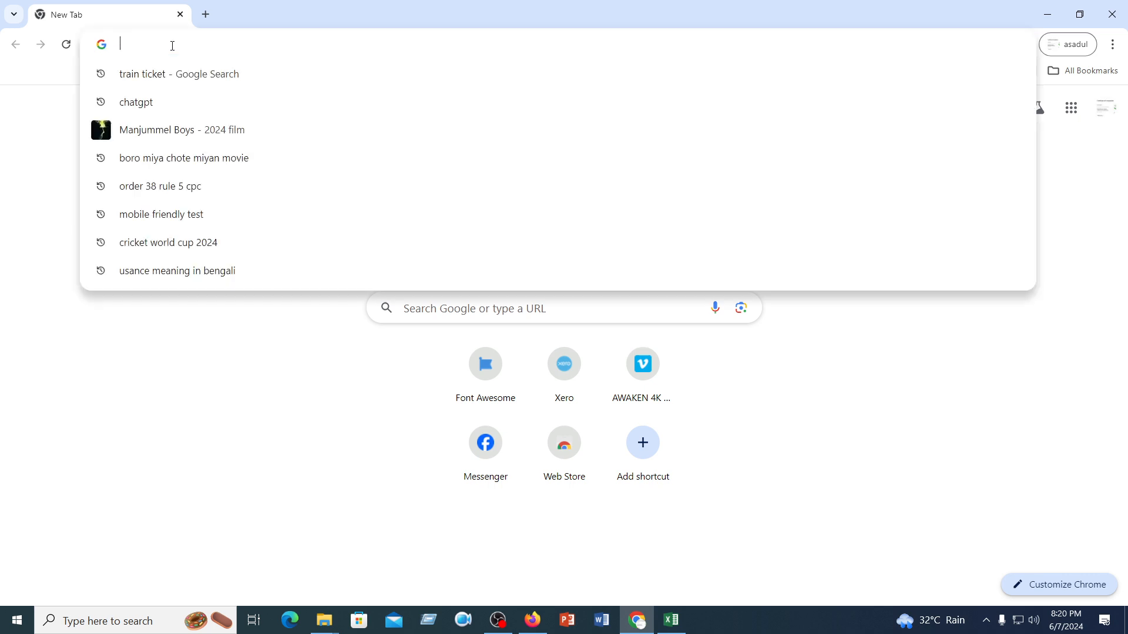
pyautogui.click(1082, 131)
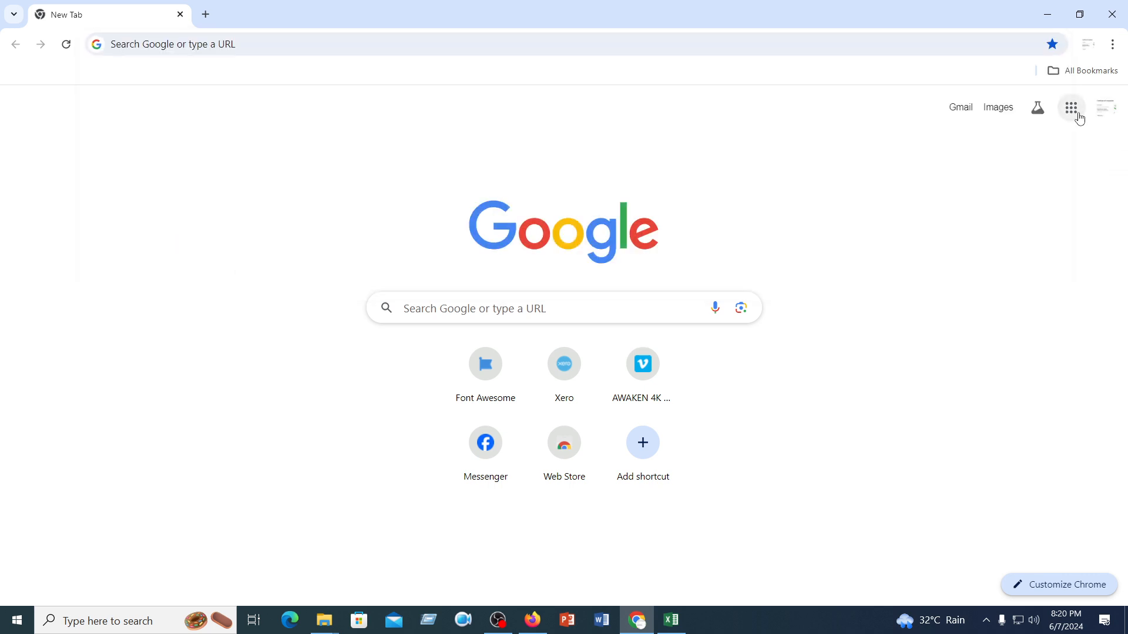
pyautogui.click(1071, 108)
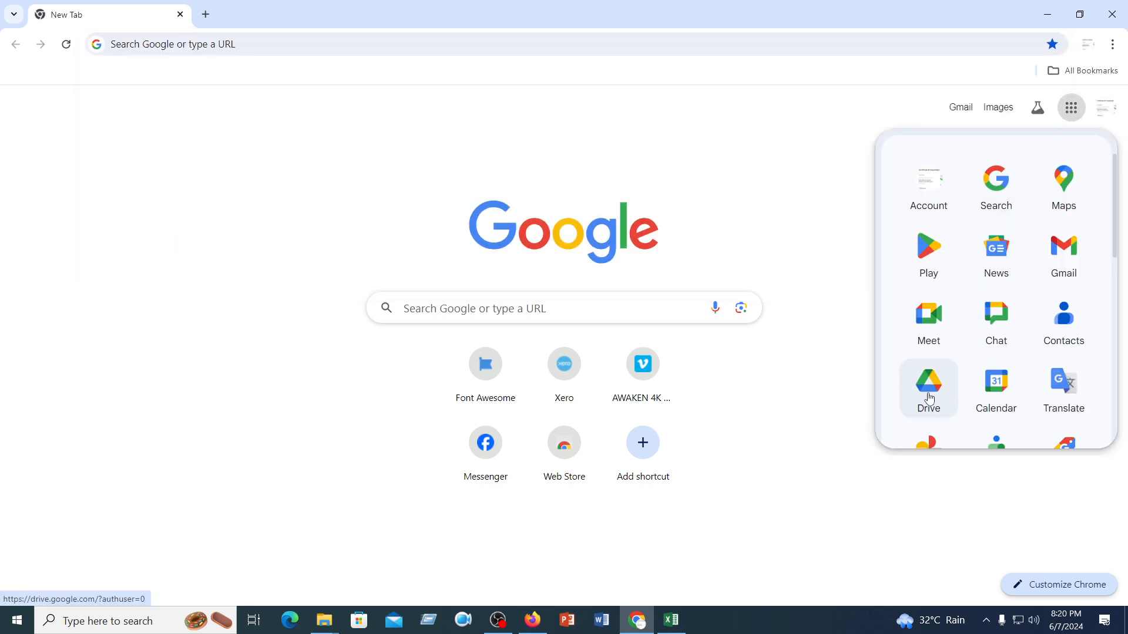
pyautogui.click(923, 392)
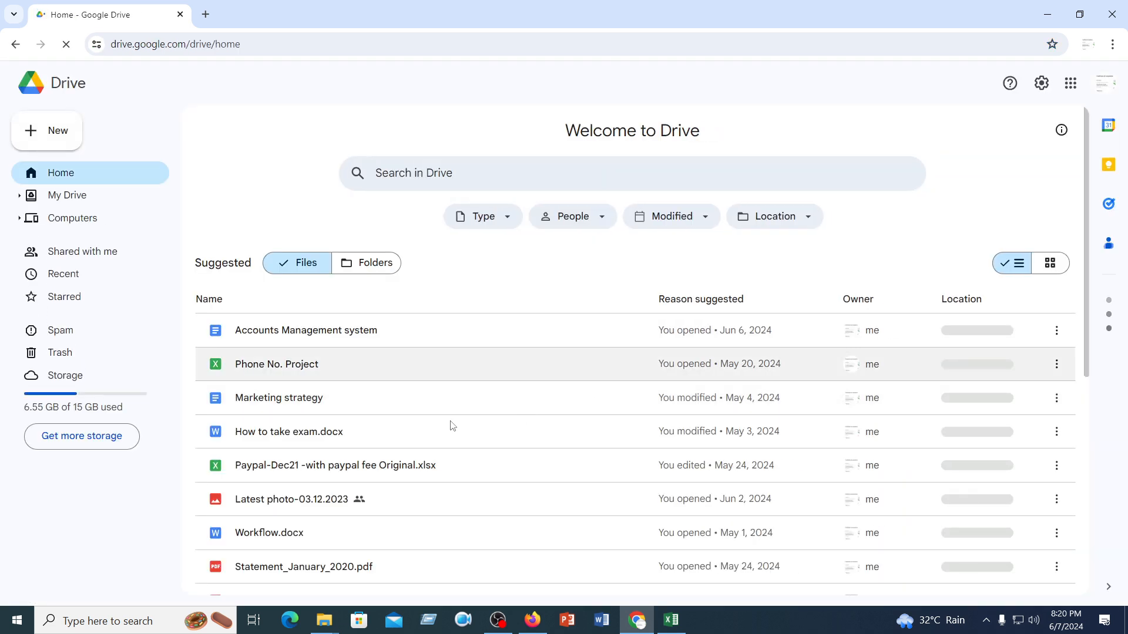
pyautogui.click(362, 273)
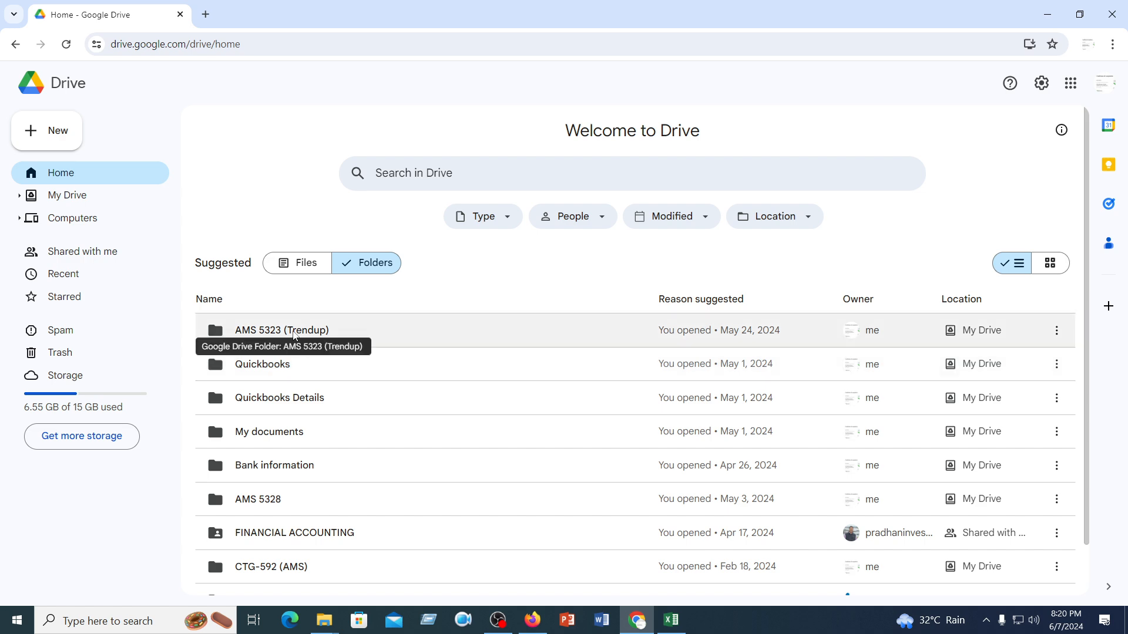
# Go to the AMS 5323 (Trendup) > Class 02 > class 02 > For class folder.
pyautogui.doubleClick(294, 333)
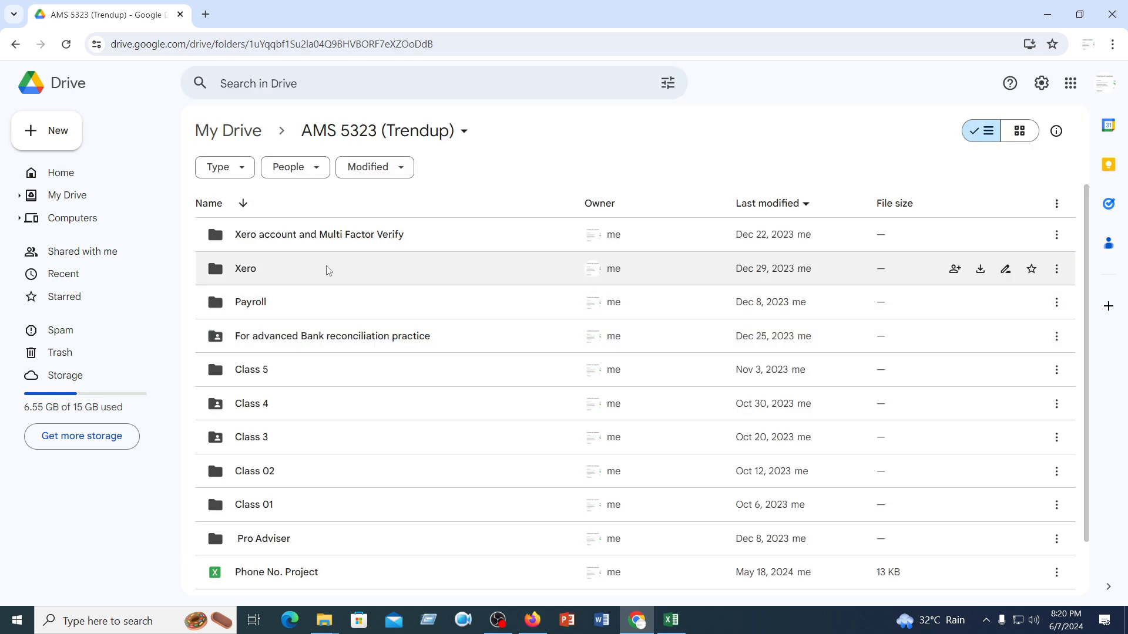
pyautogui.scroll(-1, 335, 491)
pyautogui.scroll(1, 337, 495)
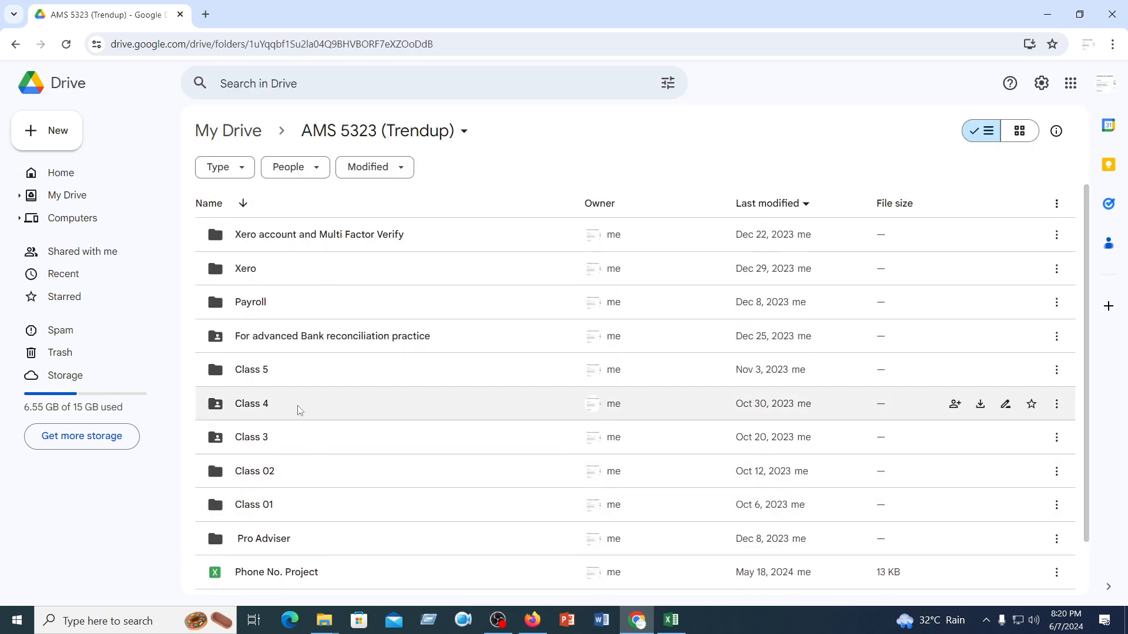
pyautogui.scroll(-2, 315, 501)
pyautogui.scroll(2, 316, 501)
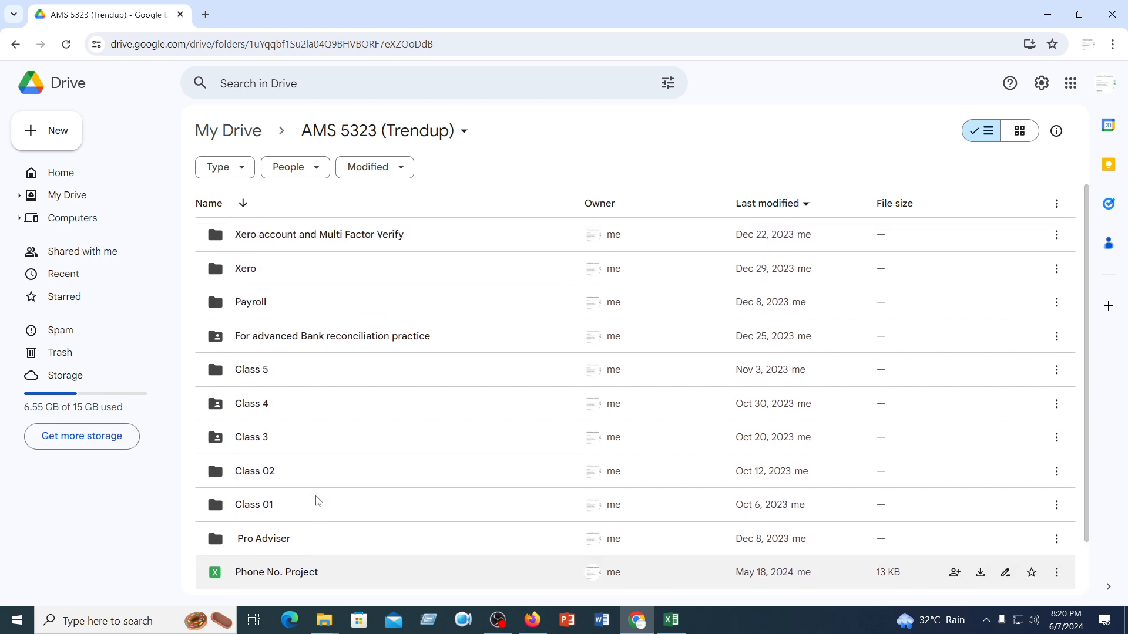
pyautogui.doubleClick(259, 480)
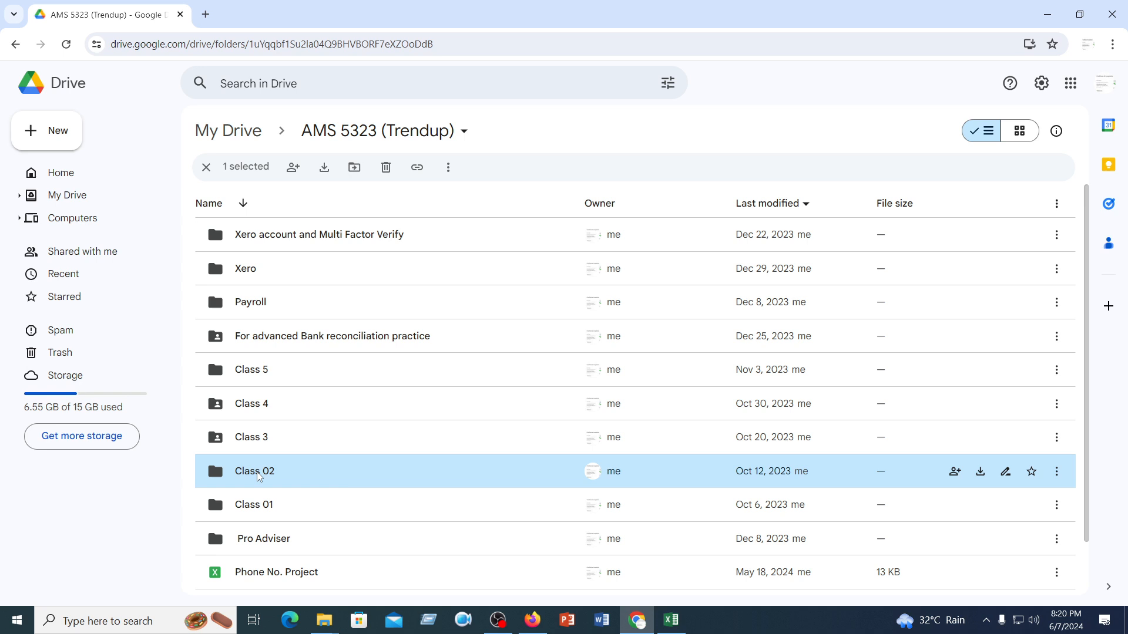
pyautogui.click(268, 241)
pyautogui.doubleClick(267, 241)
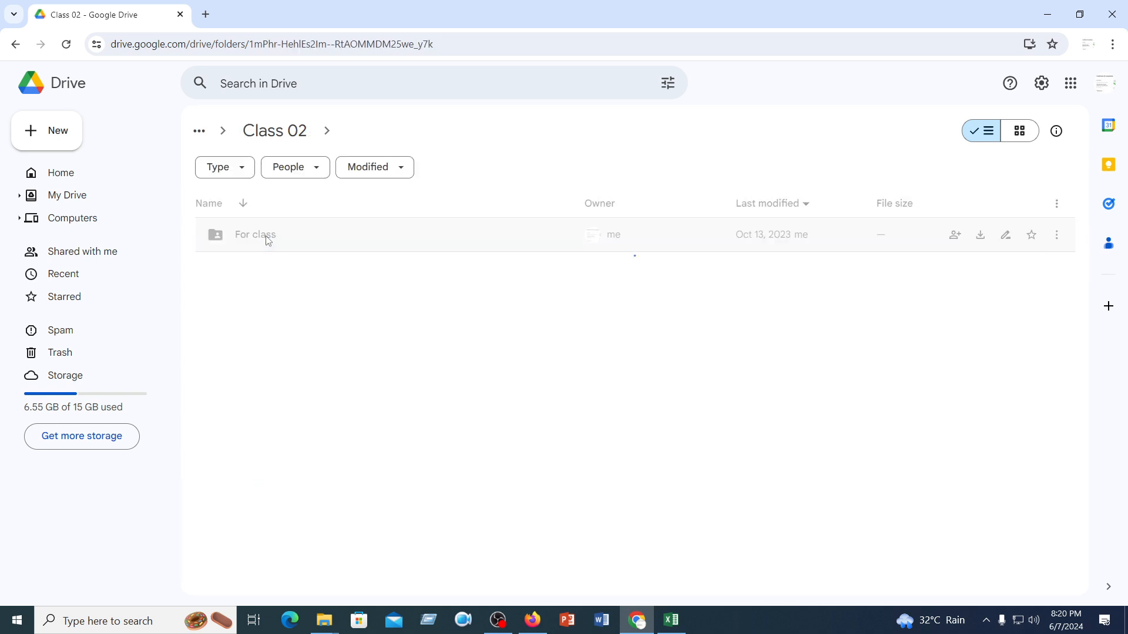
pyautogui.click(267, 241)
pyautogui.doubleClick(268, 241)
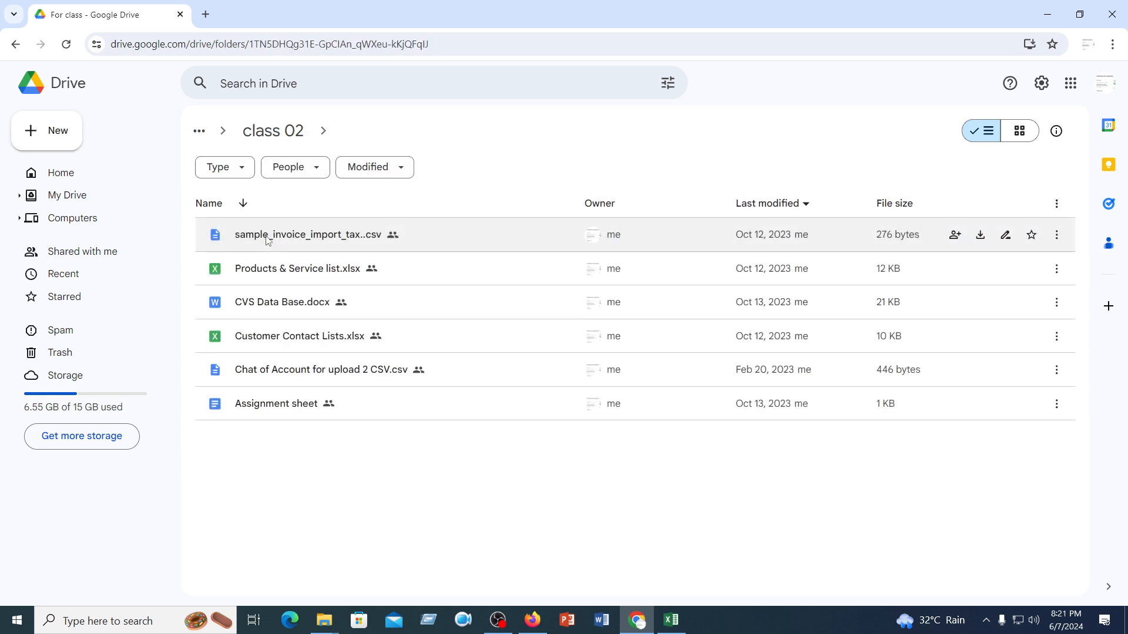
# Download the chart of accounts CSV, Customer Contact Lists.xlsx and Products & Service list.xlsx.
pyautogui.click(294, 374)
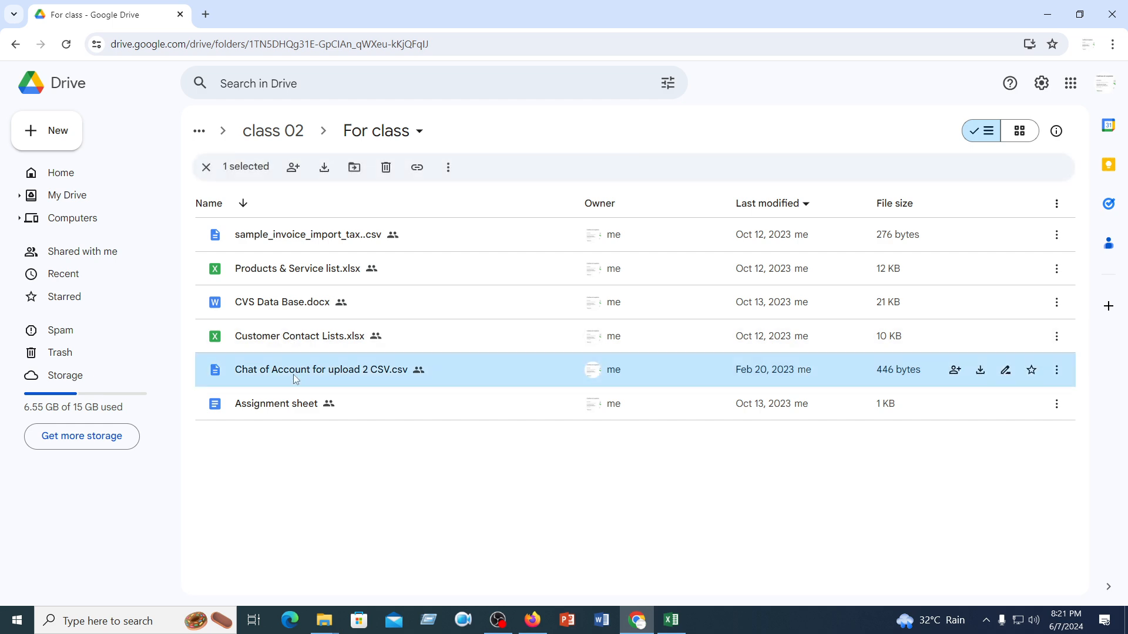
pyautogui.click(981, 371)
pyautogui.click(326, 339)
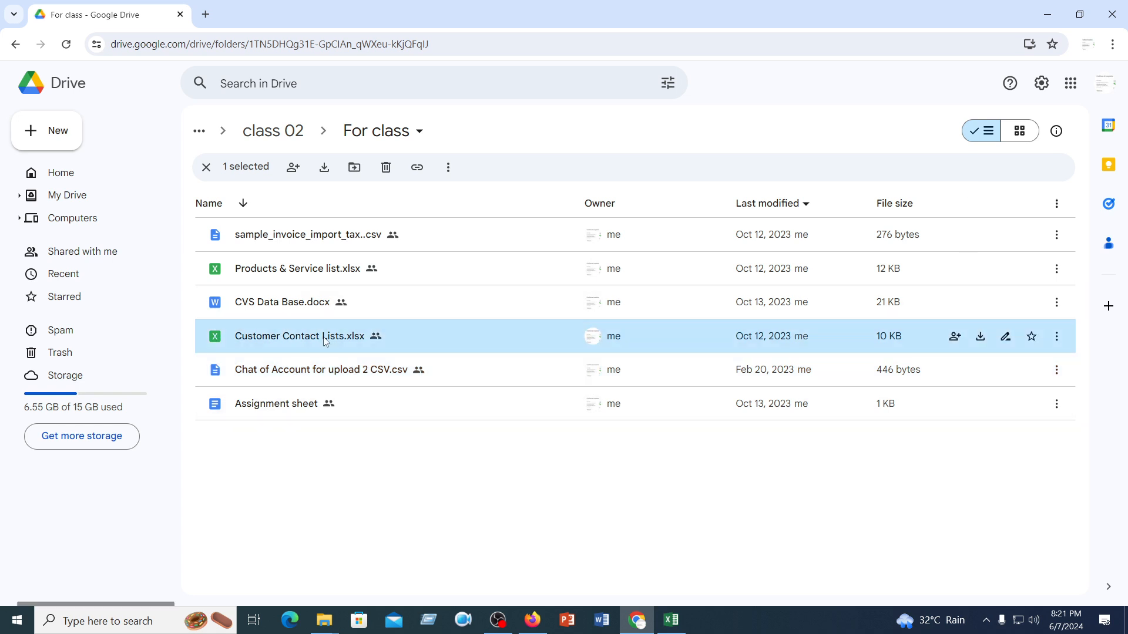
pyautogui.click(980, 336)
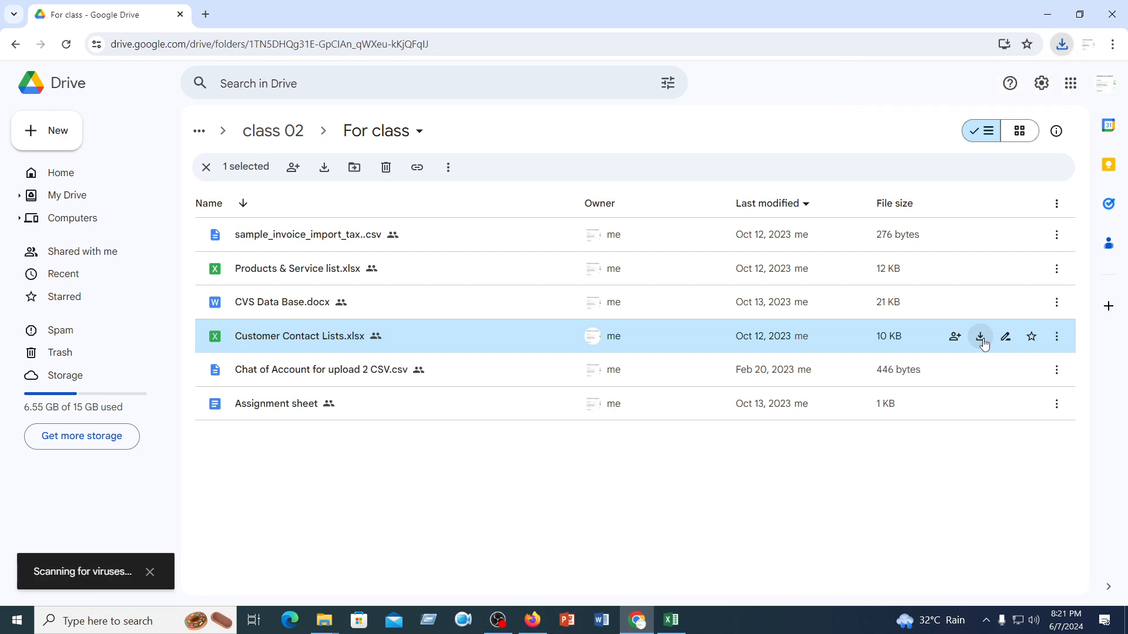
pyautogui.click(287, 272)
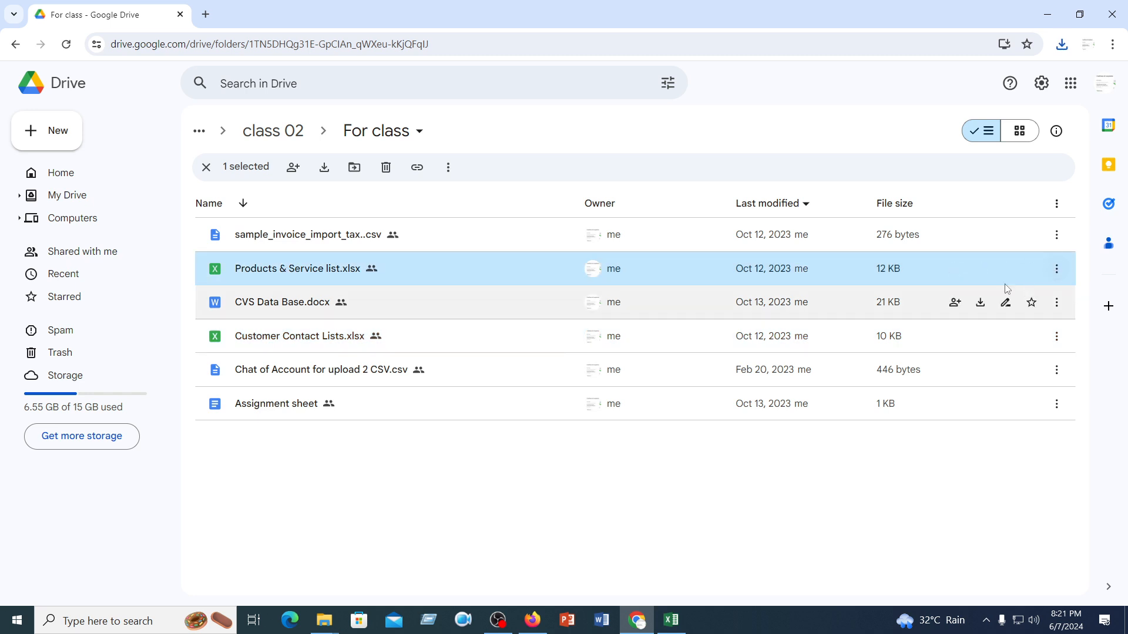
pyautogui.click(981, 270)
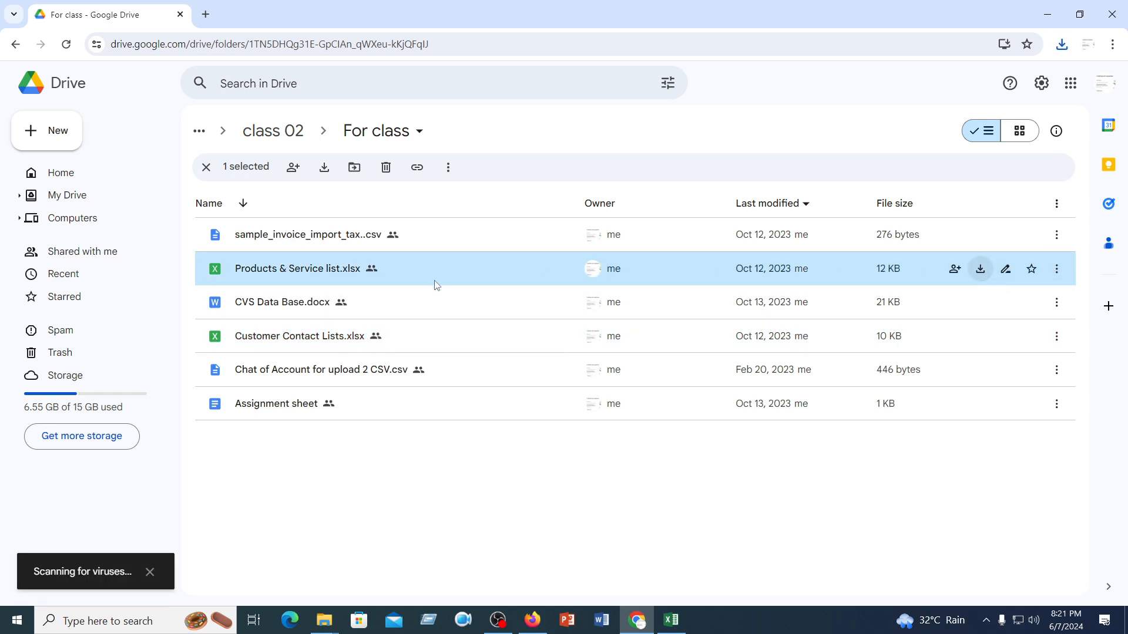
pyautogui.click(339, 241)
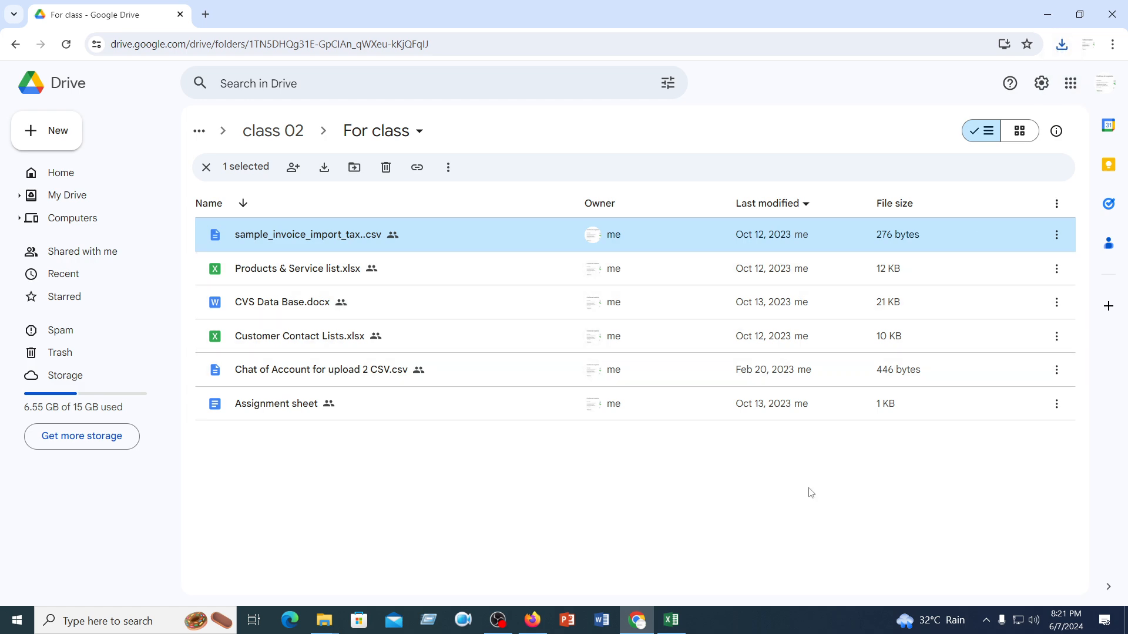
# Check the newly downloaded files in File Explorer's Downloads folder.
pyautogui.moveTo(328, 625)
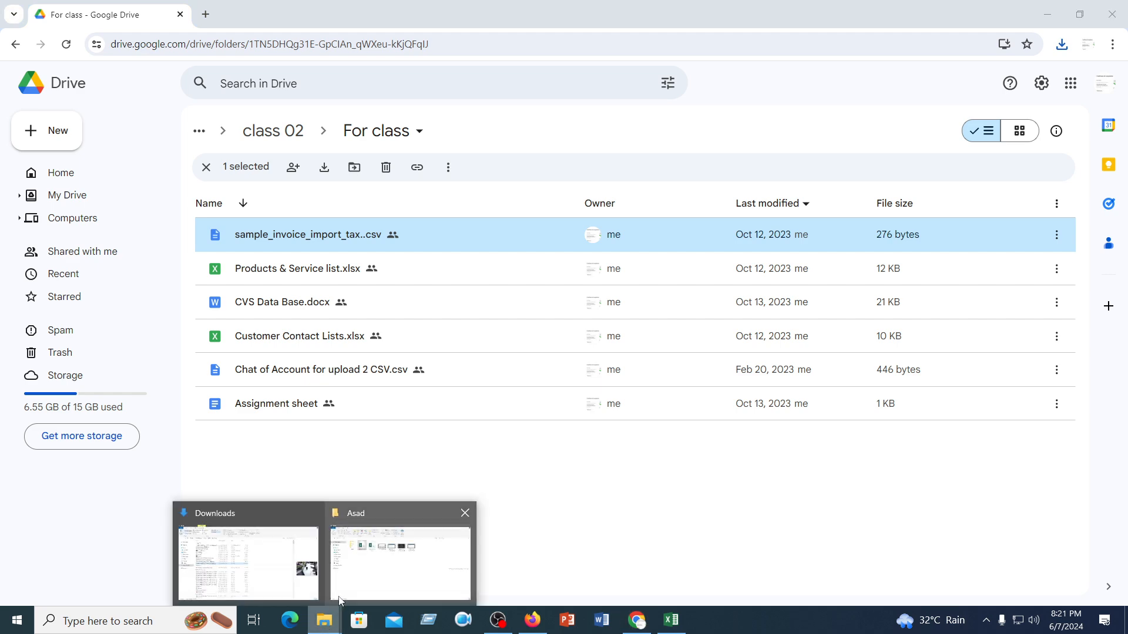
pyautogui.click(356, 568)
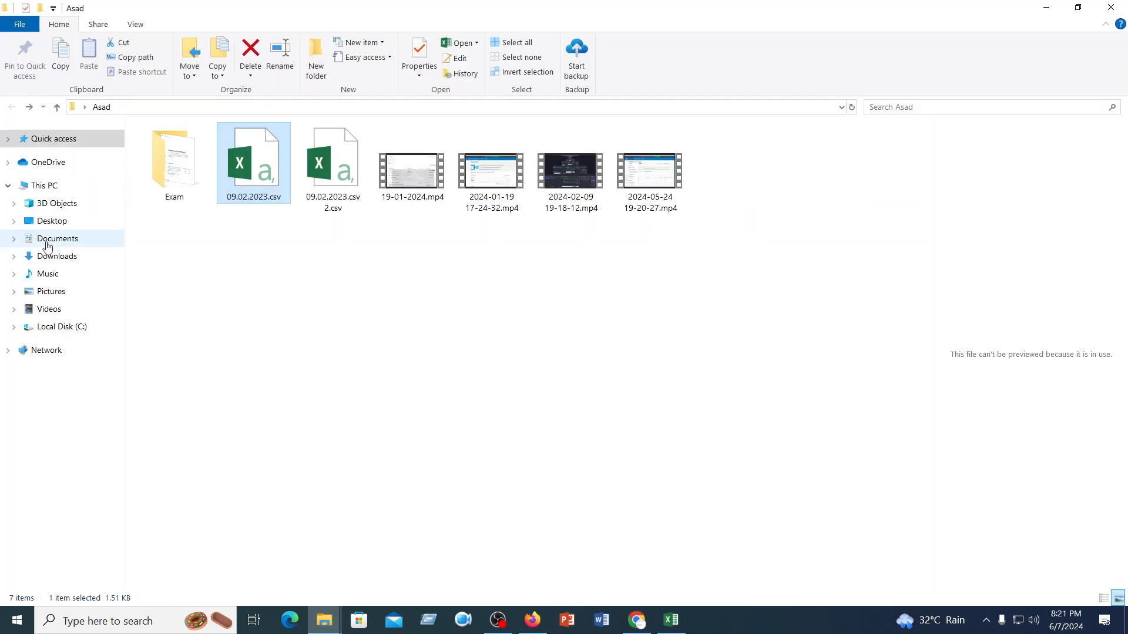
pyautogui.click(61, 258)
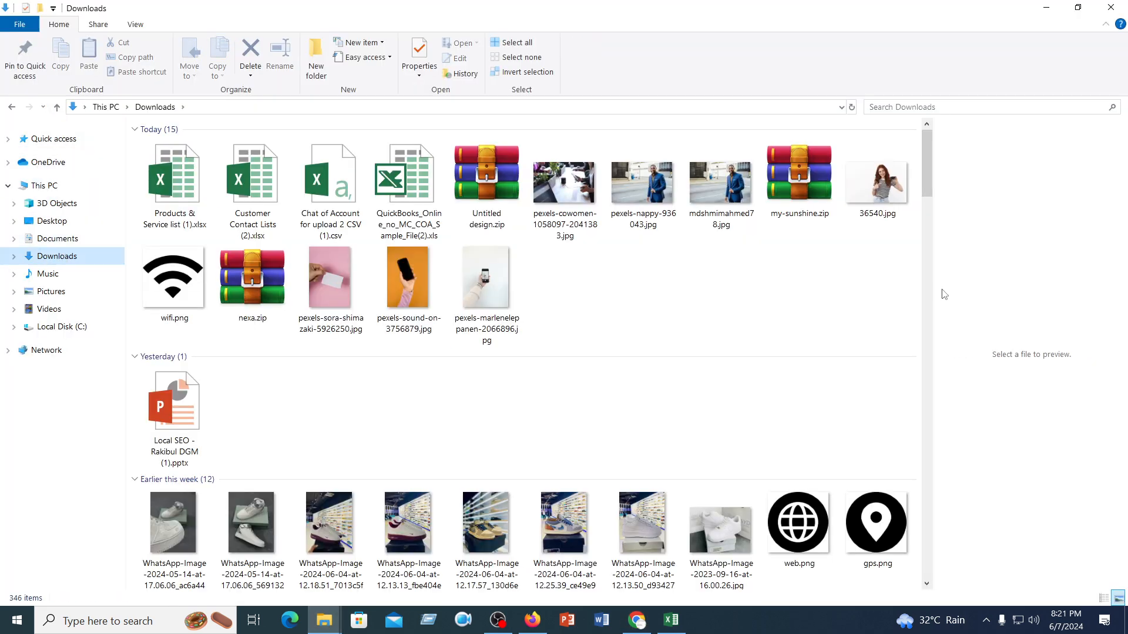
# Close the Excel sample spreadsheet without saving, leaving QuickBooks in front.
pyautogui.click(541, 618)
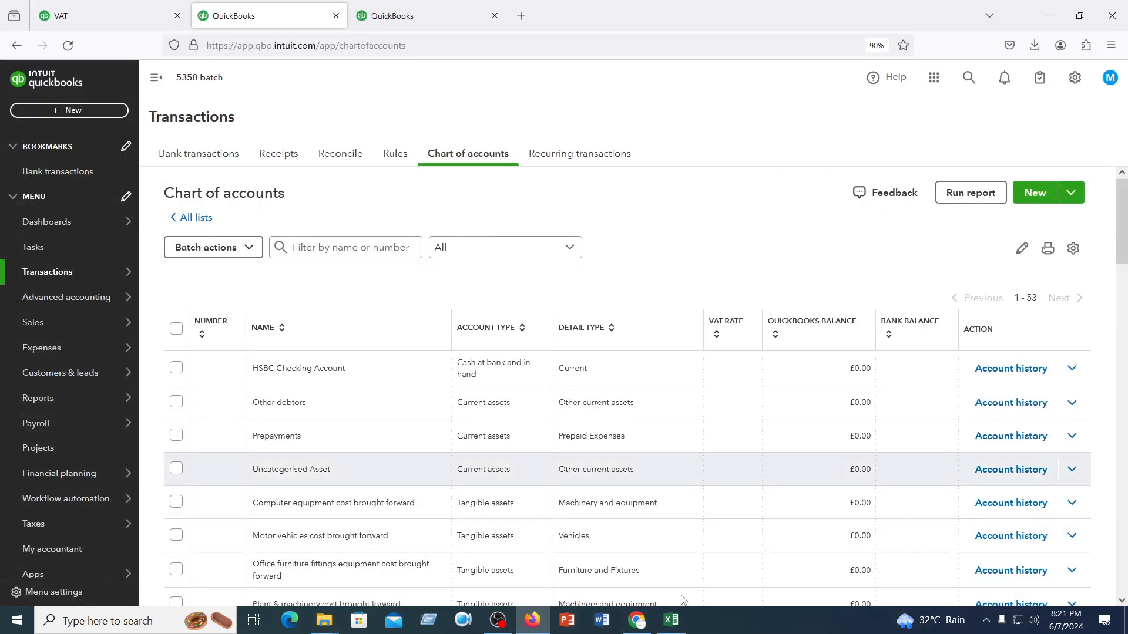
pyautogui.click(670, 621)
pyautogui.click(1113, 9)
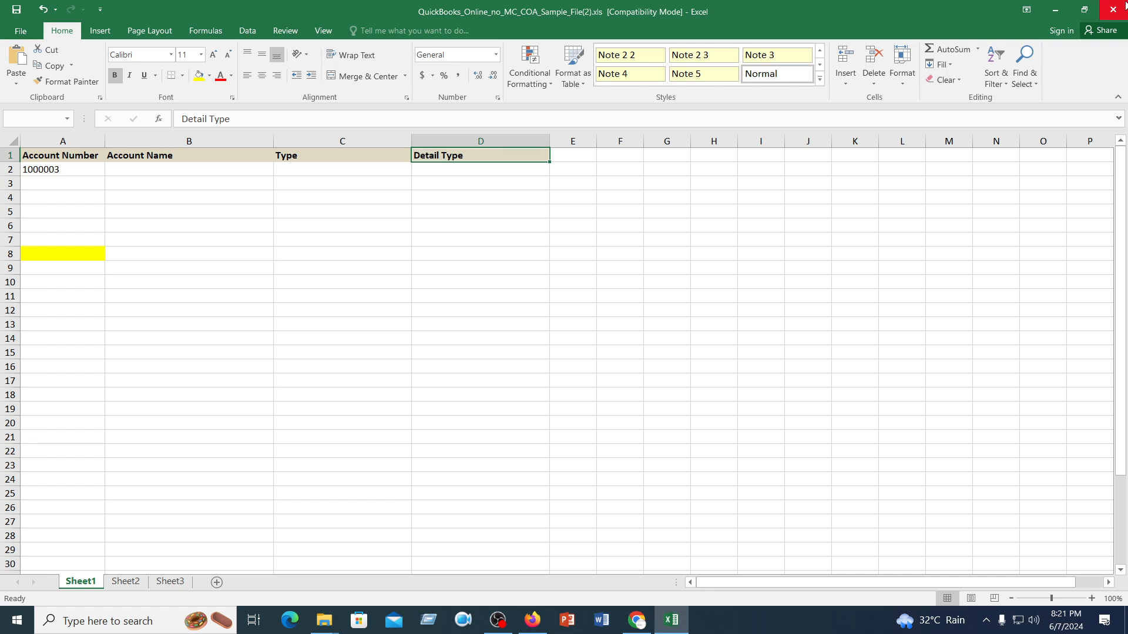
pyautogui.click(568, 348)
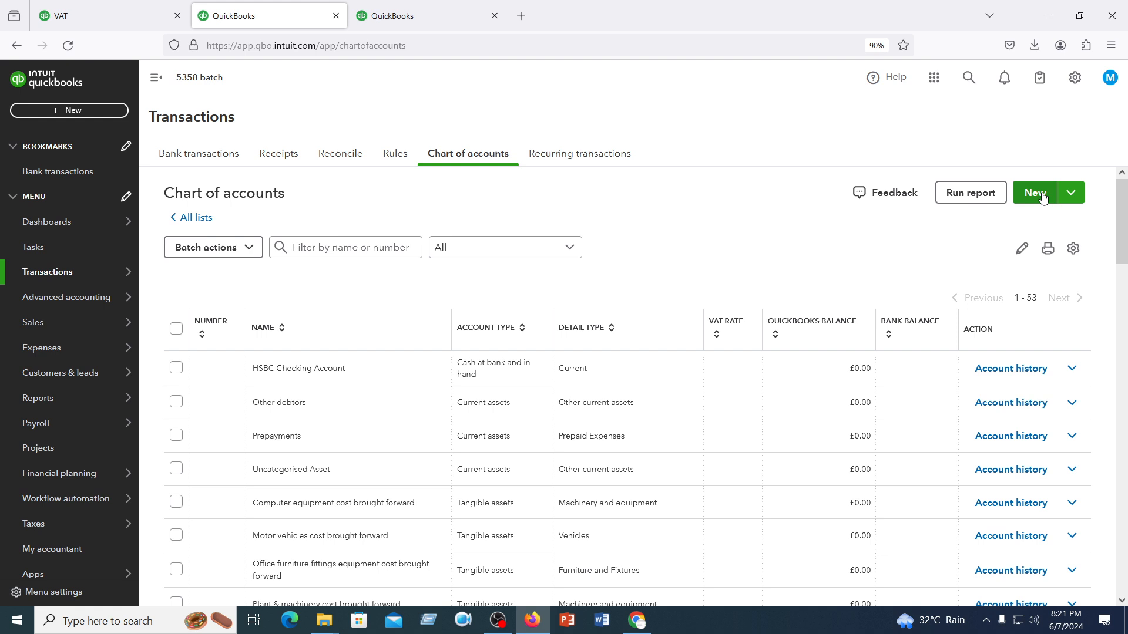
# Upload 'Chat of Account for upload 2 CSV (1).csv' from Downloads as an account import and proceed to Map data.
pyautogui.click(1071, 192)
pyautogui.click(1035, 223)
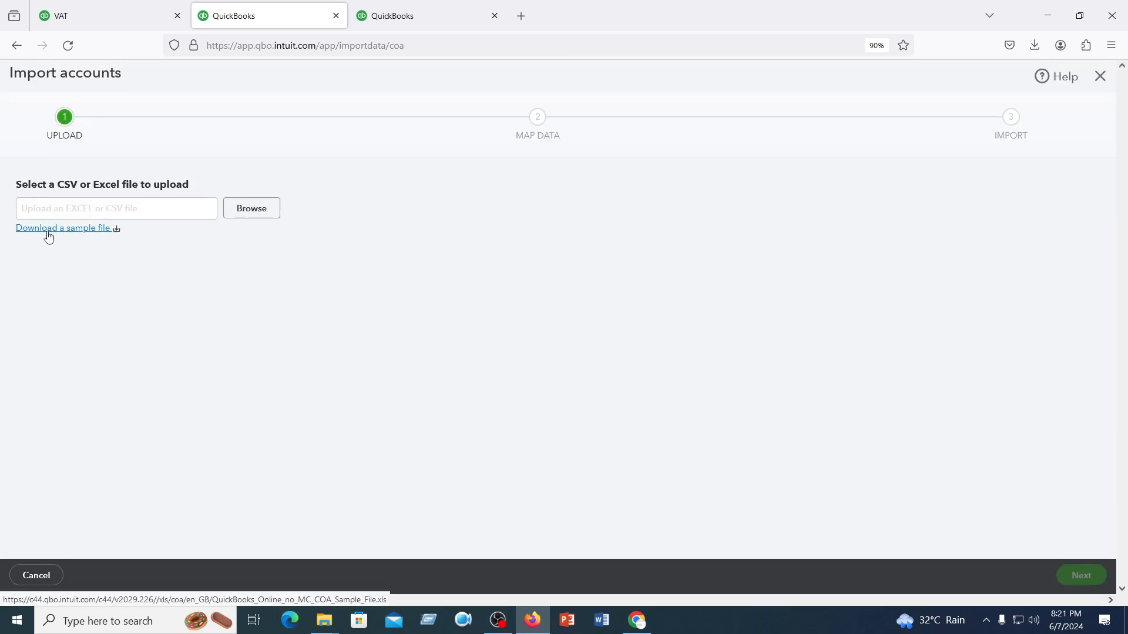
pyautogui.click(252, 209)
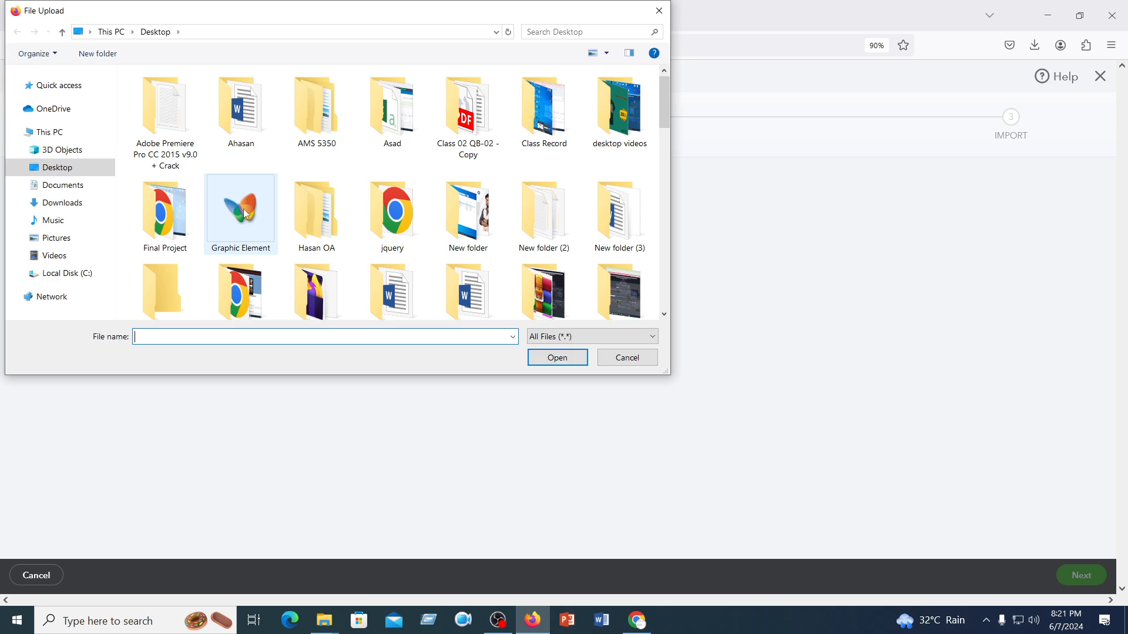
pyautogui.click(63, 206)
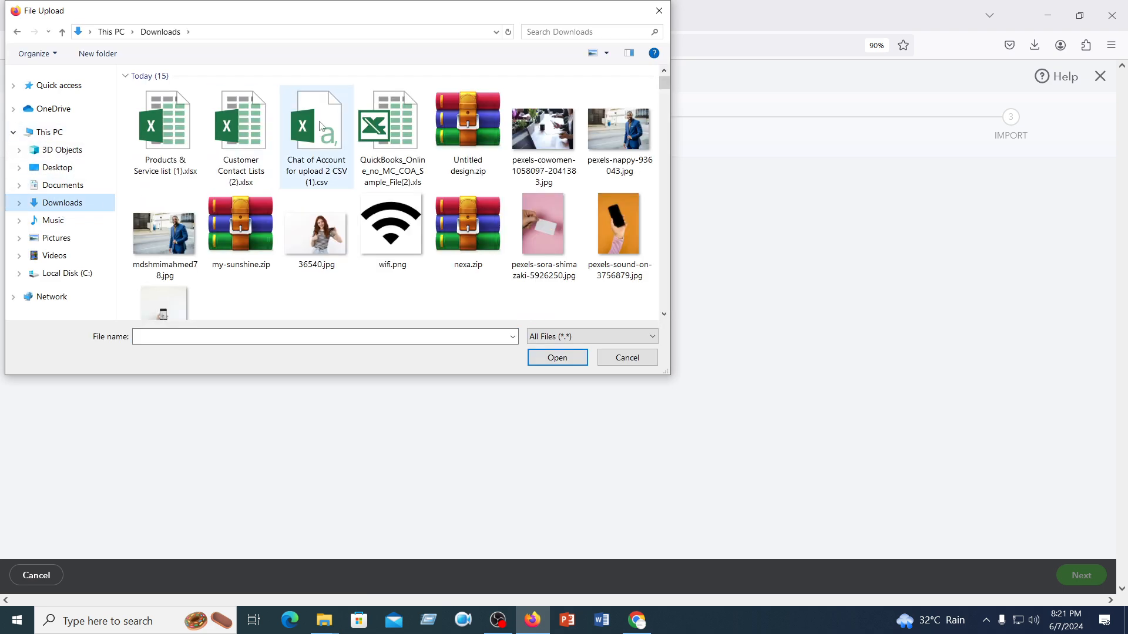
pyautogui.click(320, 133)
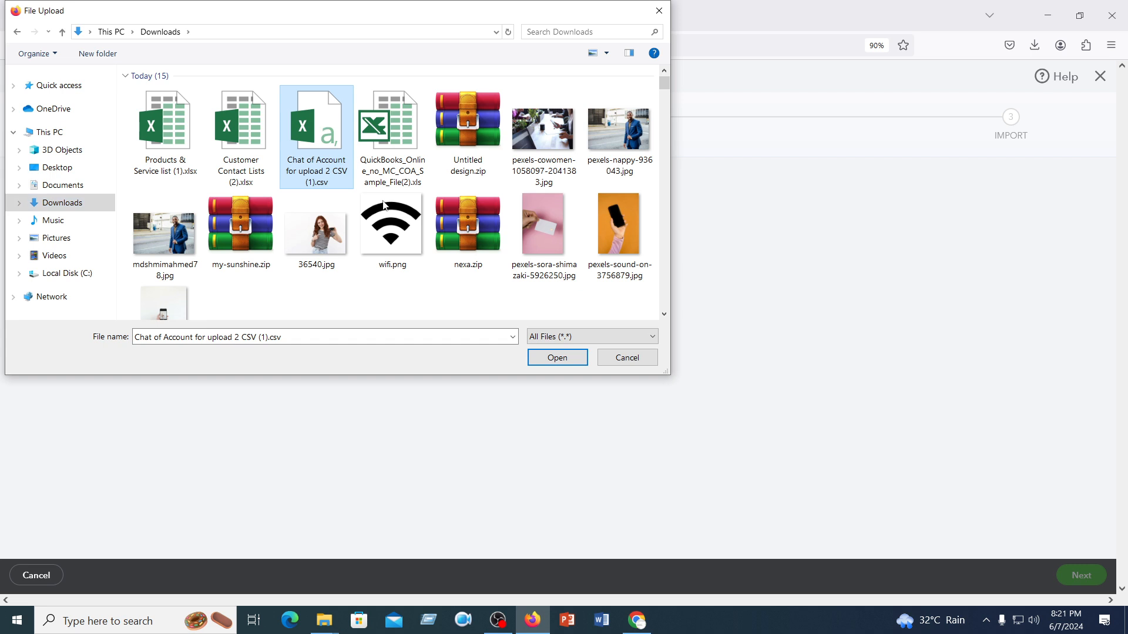
pyautogui.click(554, 358)
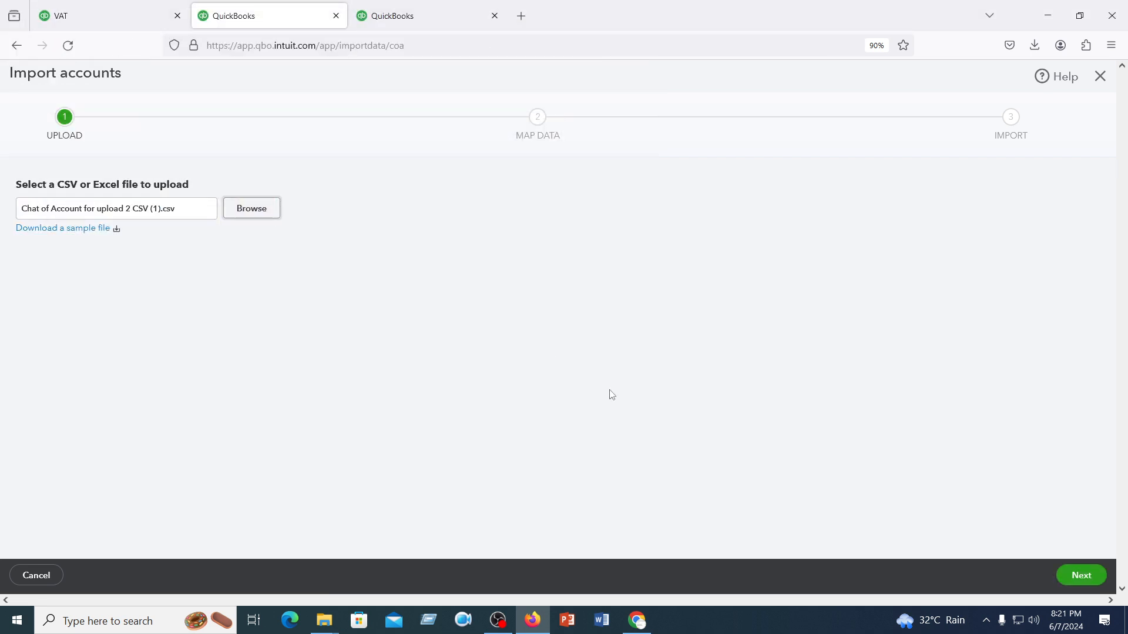
pyautogui.click(1082, 577)
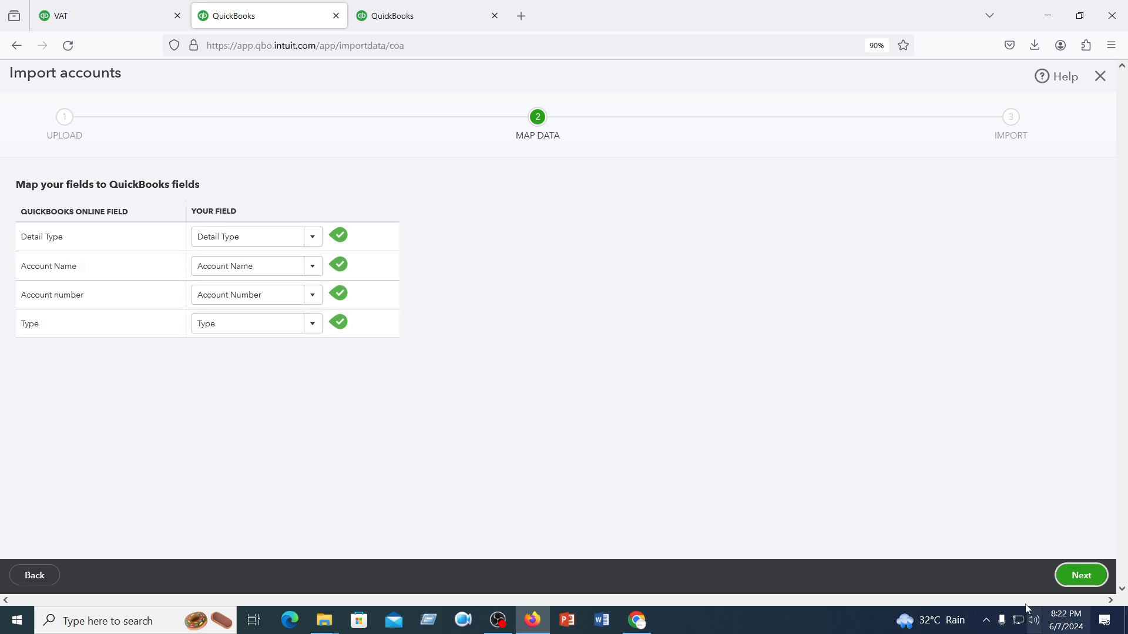
# Accept the field mapping and import all seven expense accounts, including 7111 Audit Fees and 7200 Office Rent.
pyautogui.click(1079, 579)
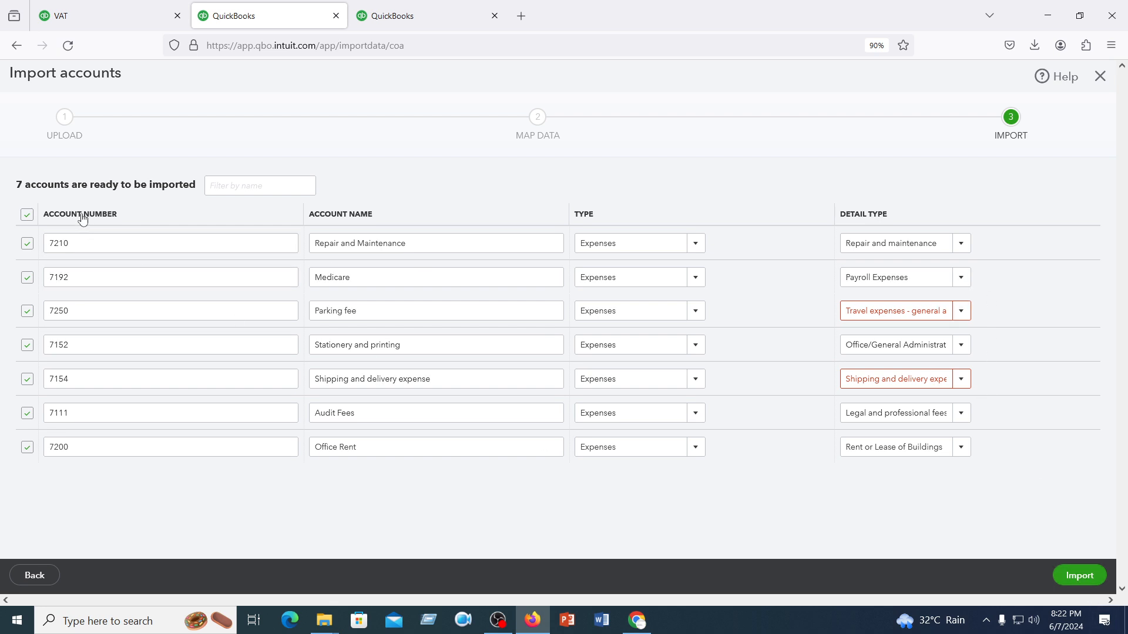
pyautogui.click(1102, 581)
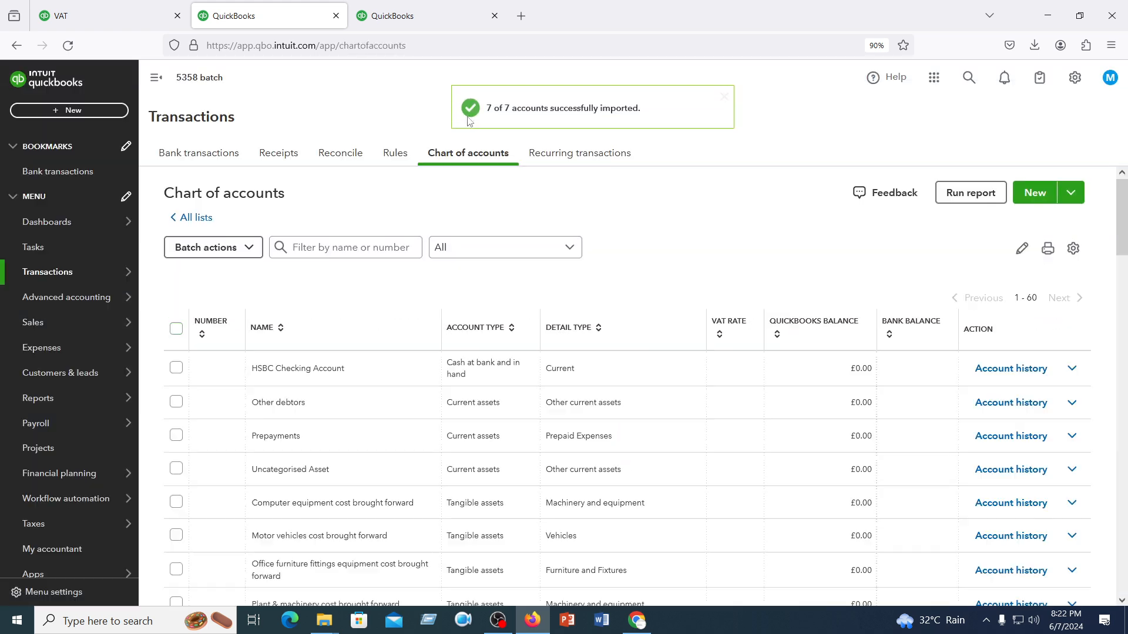
pyautogui.scroll(-1, 323, 483)
pyautogui.scroll(-18, 322, 483)
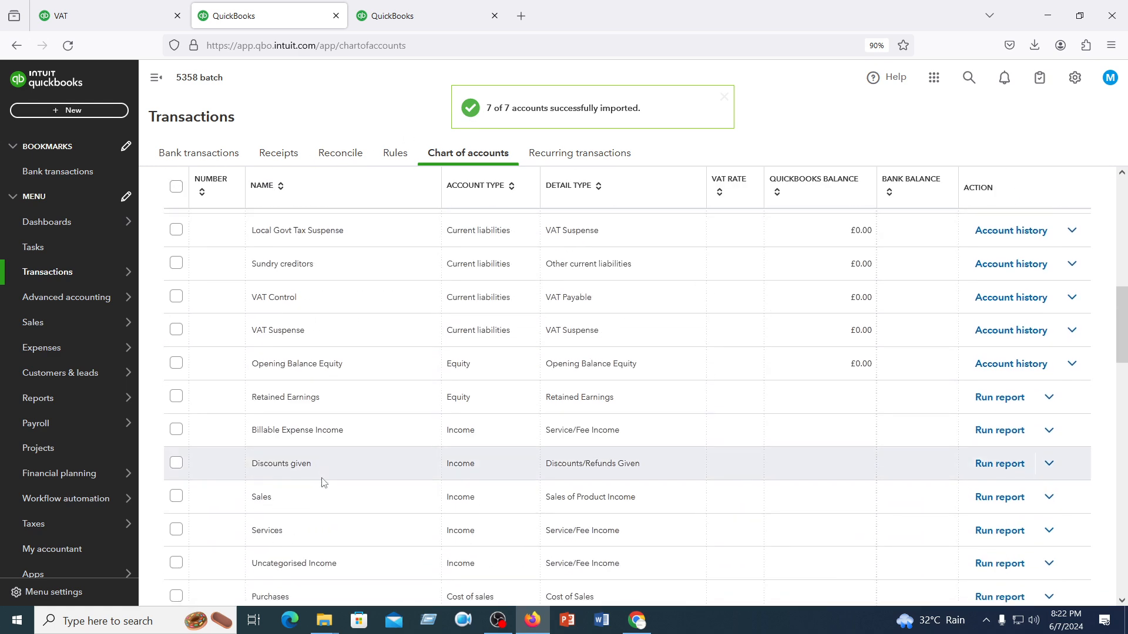
pyautogui.scroll(4, 322, 483)
pyautogui.scroll(1, 223, 352)
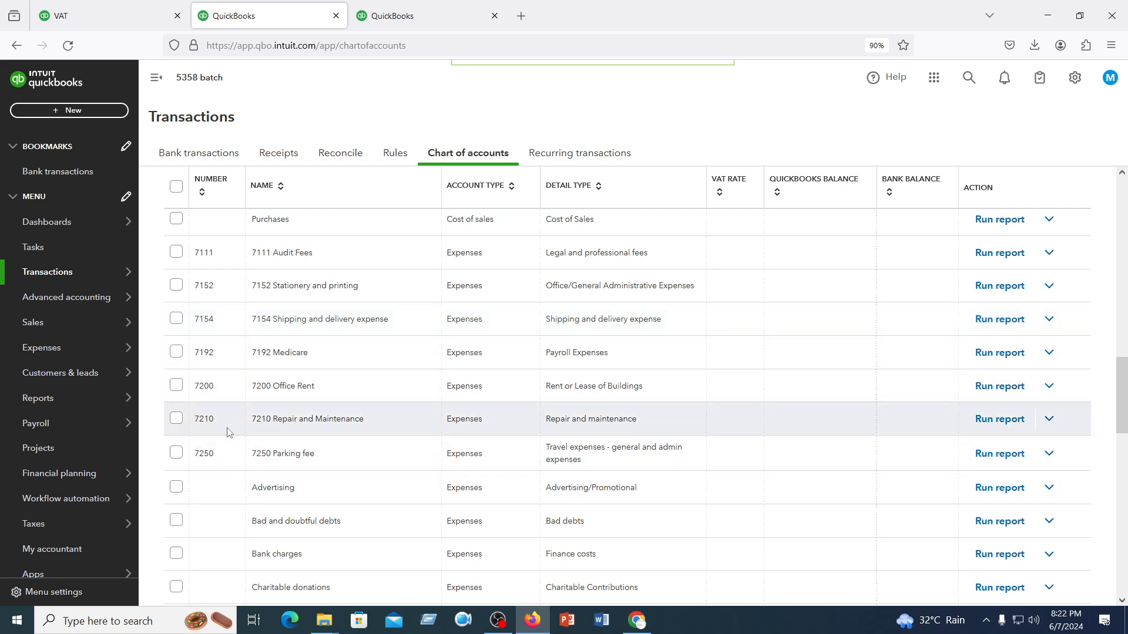
pyautogui.scroll(3, 226, 434)
pyautogui.scroll(-2, 227, 427)
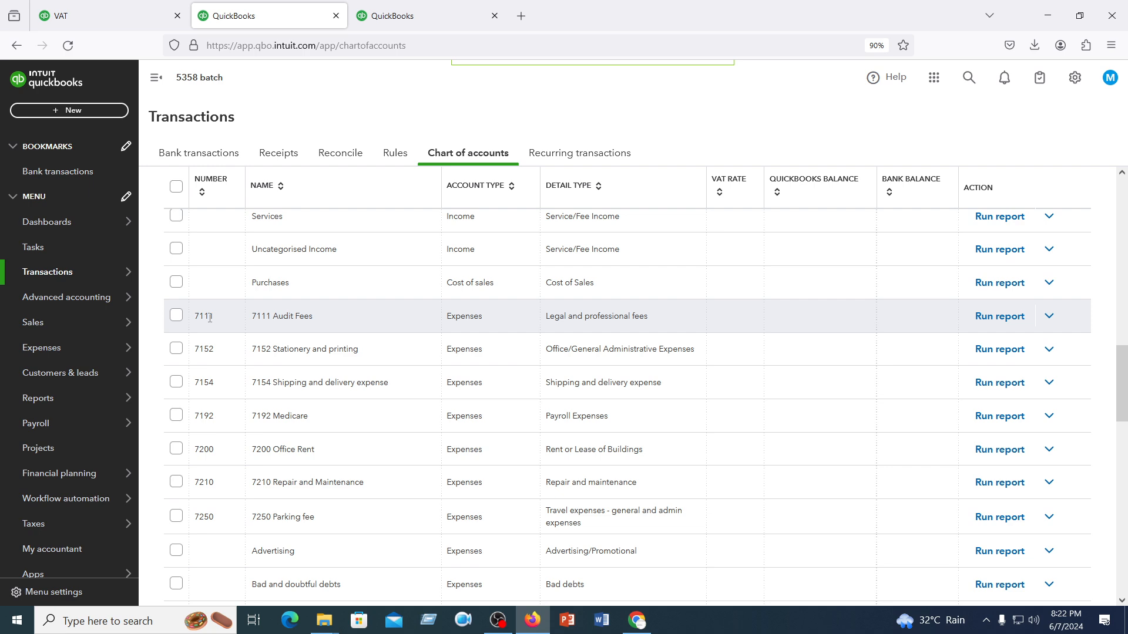
pyautogui.click(176, 315)
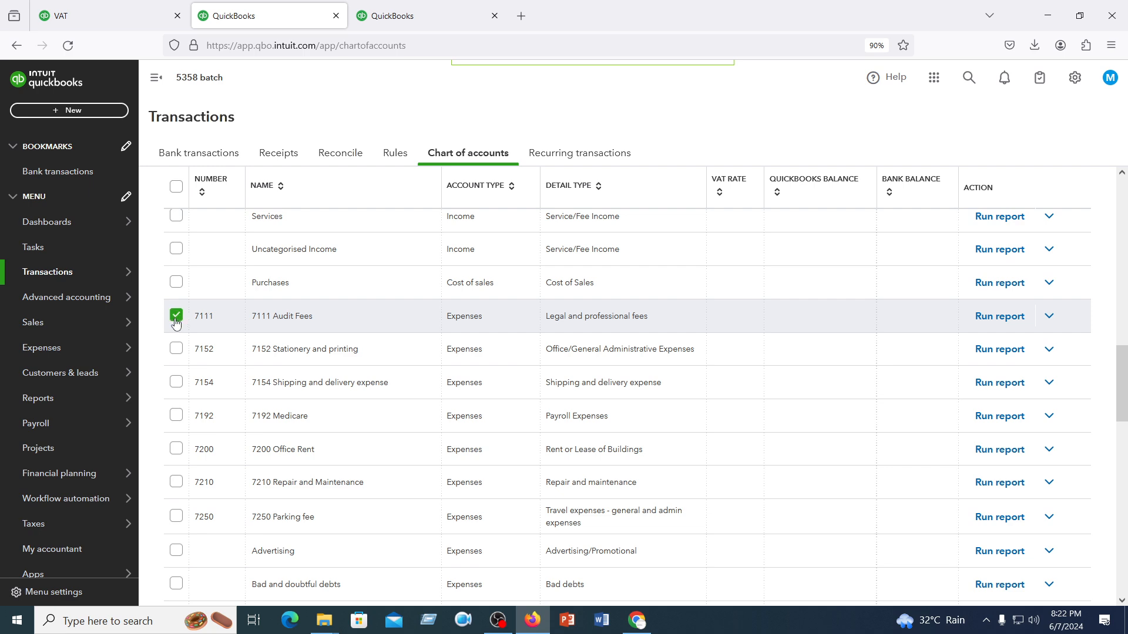
pyautogui.click(1049, 316)
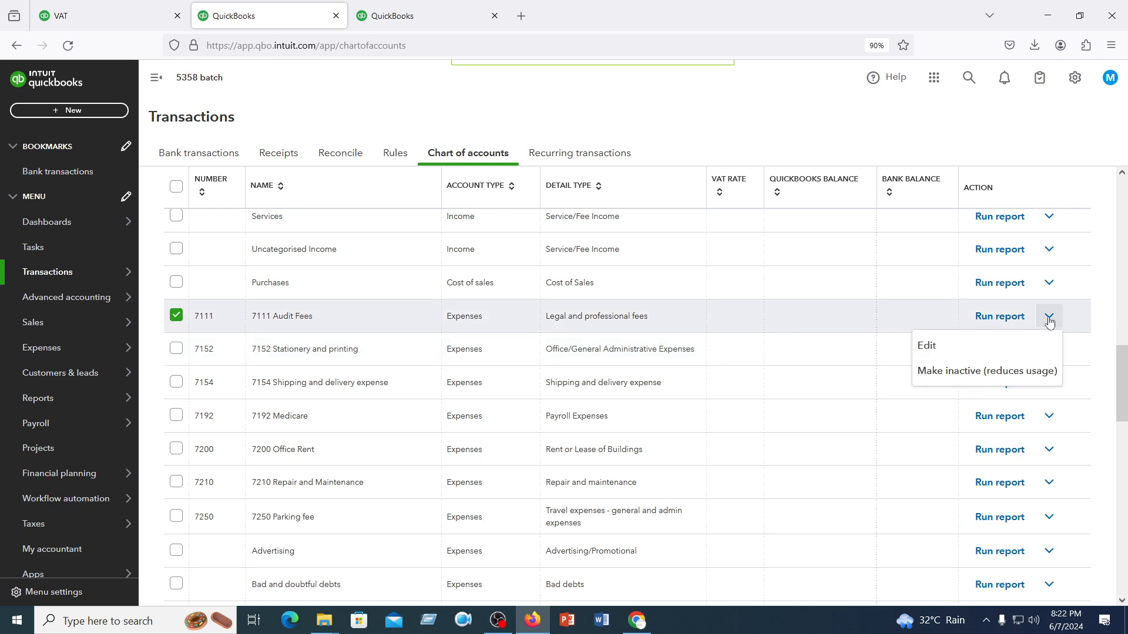
pyautogui.click(927, 347)
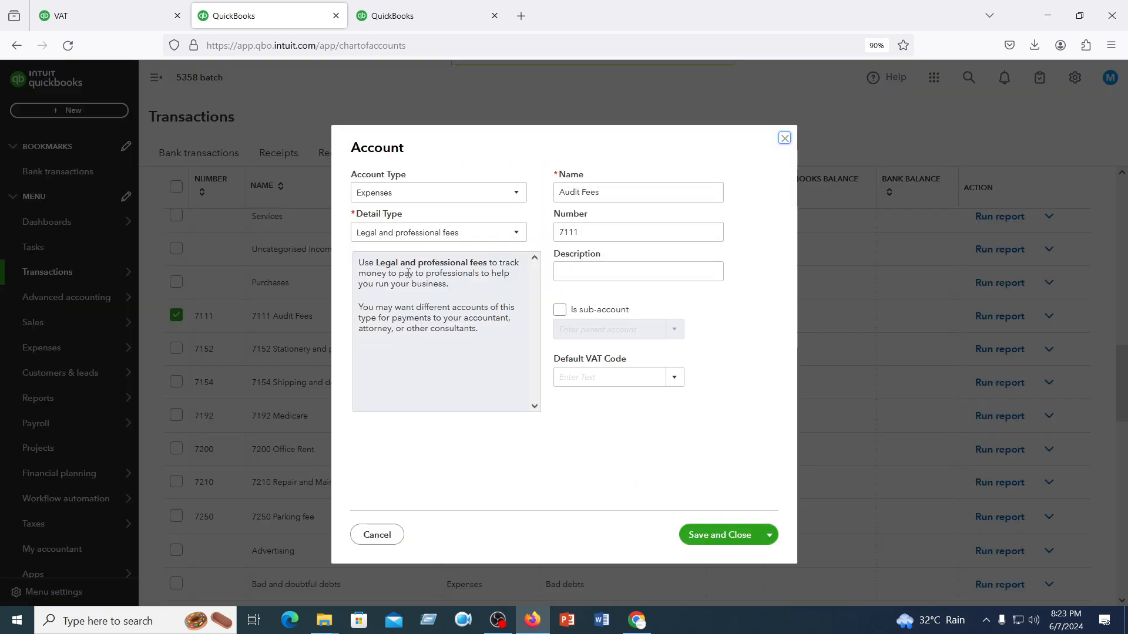
pyautogui.click(596, 234)
pyautogui.click(784, 138)
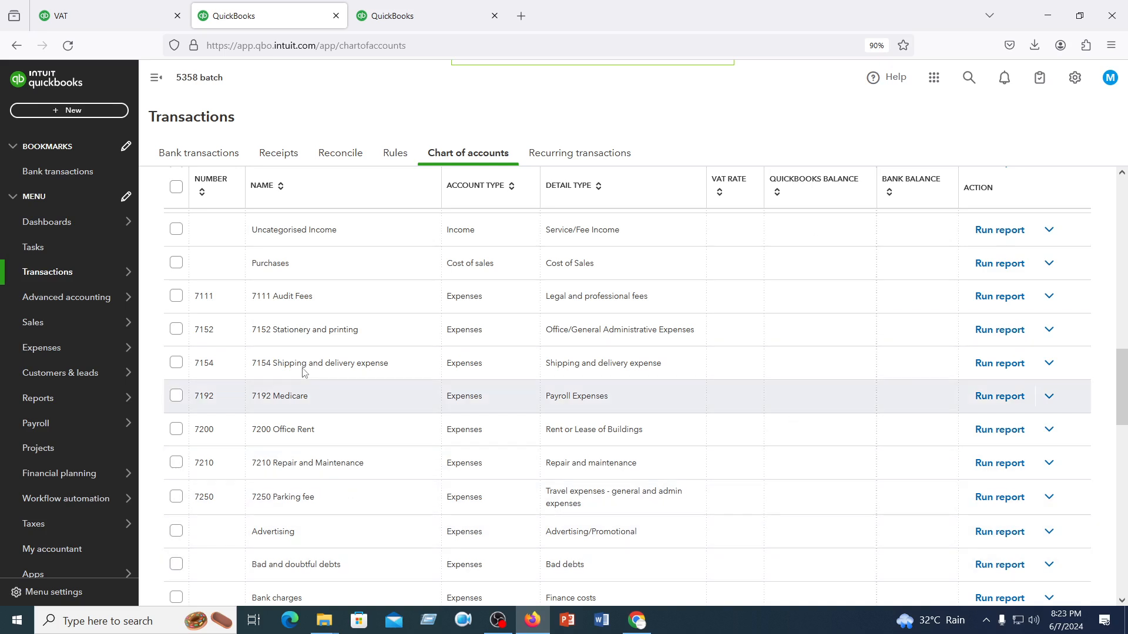
# Select the 7111 Audit Fees row and show its action menu.
pyautogui.click(176, 297)
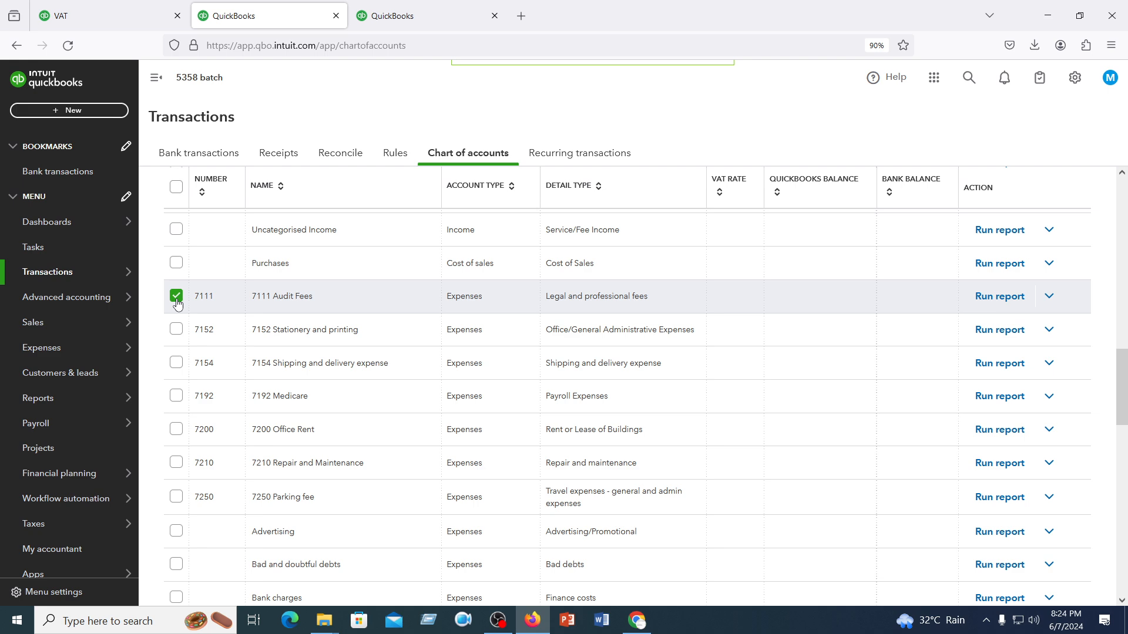
pyautogui.click(1051, 301)
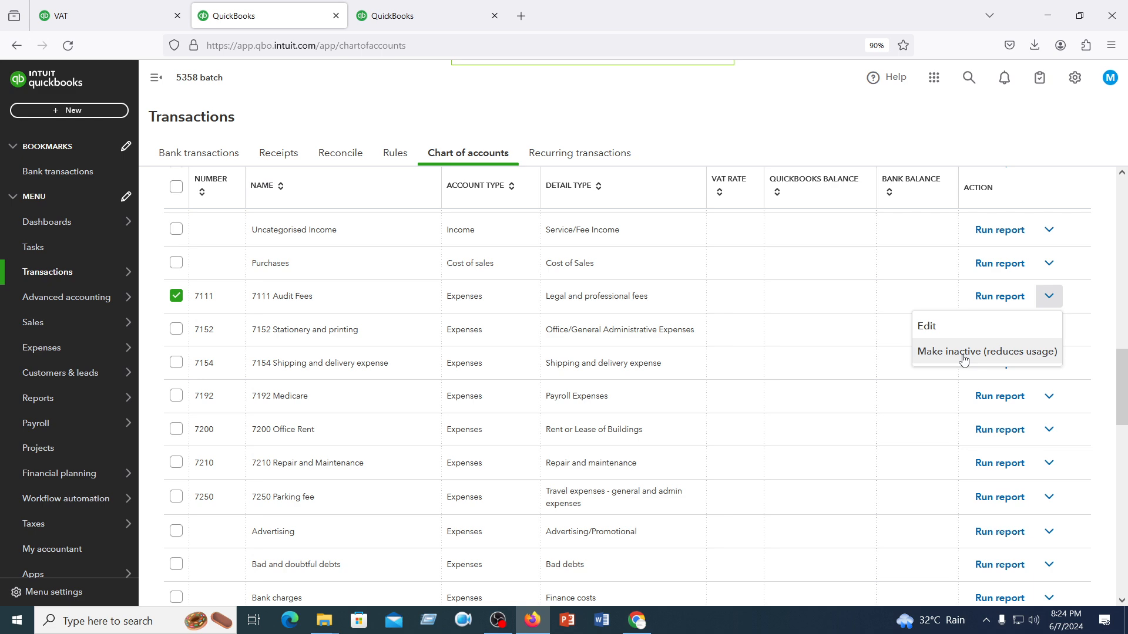
# Make 7111 Audit Fees inactive and check the list now skips it.
pyautogui.click(964, 352)
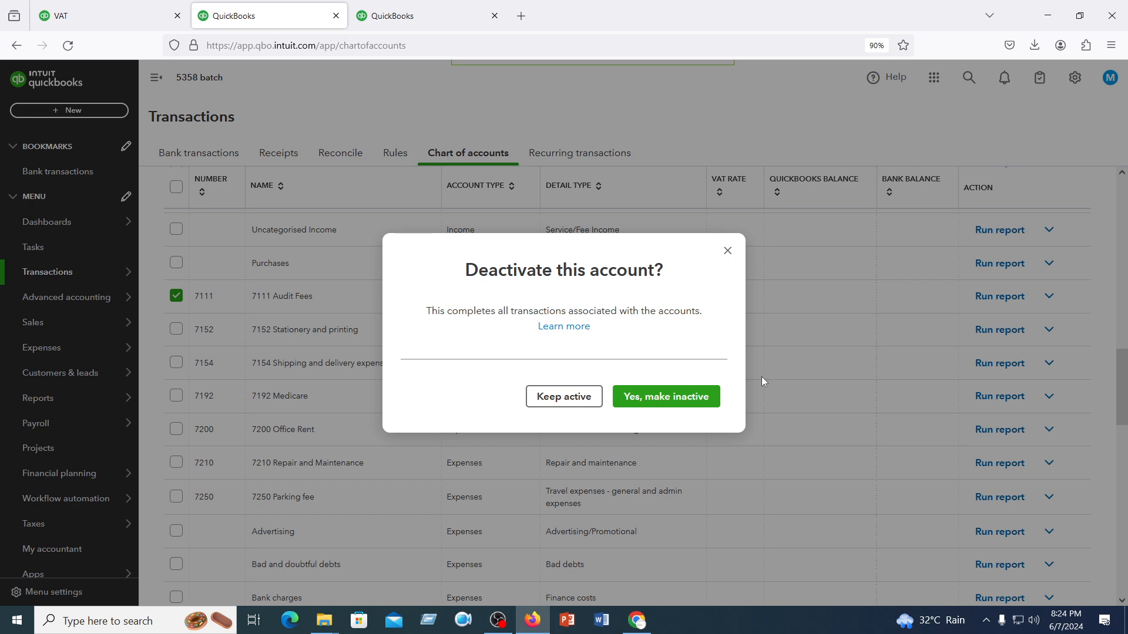
pyautogui.click(667, 397)
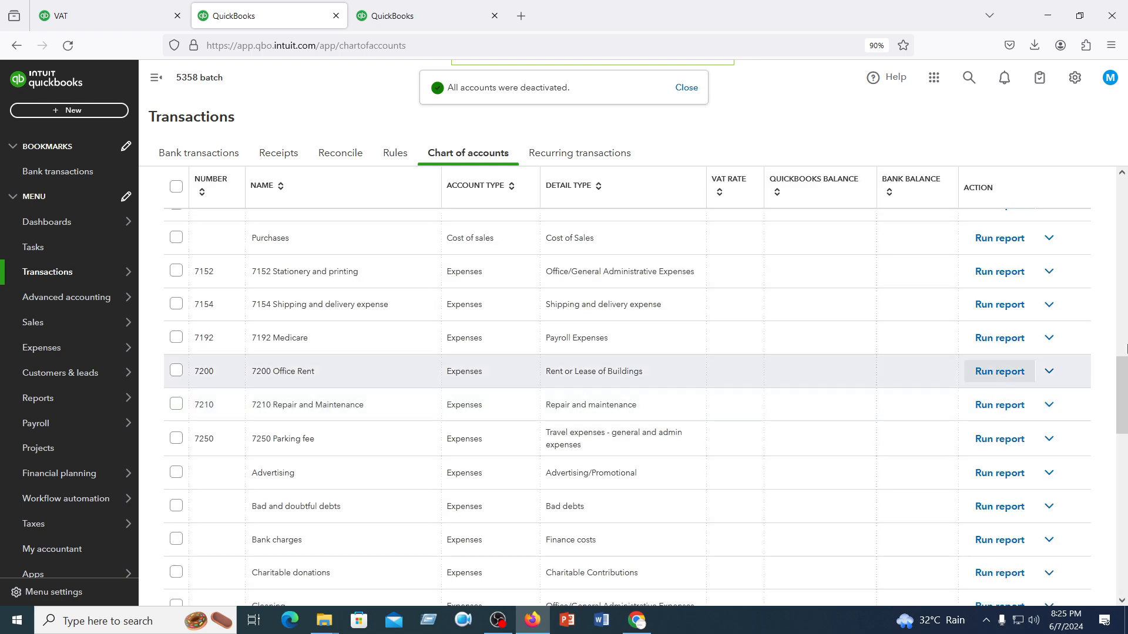
pyautogui.scroll(15, 458, 477)
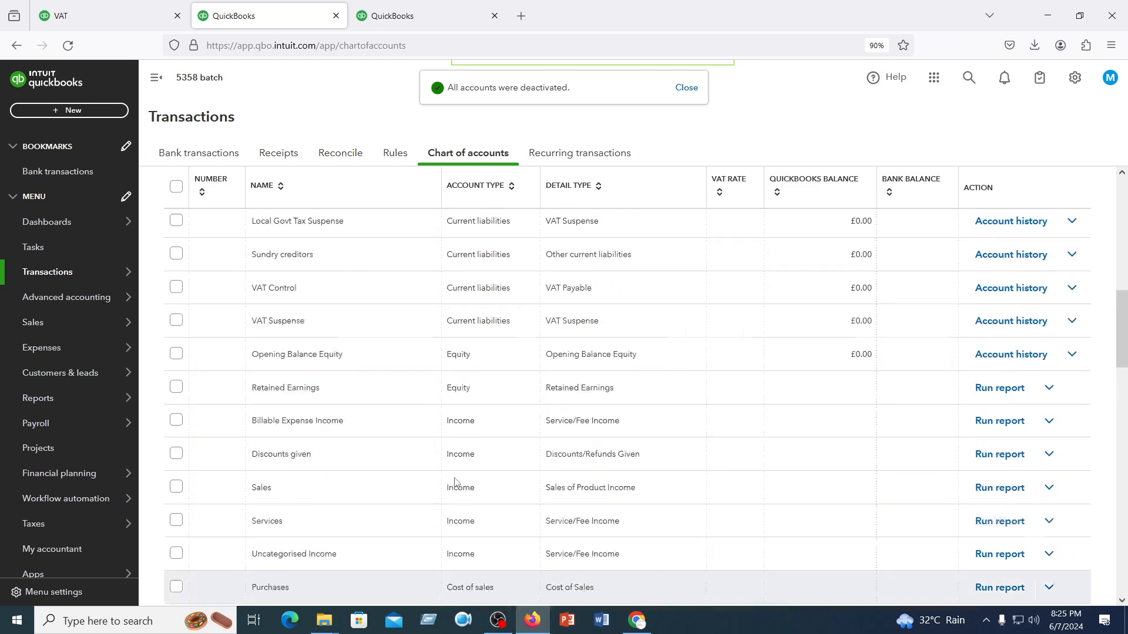
pyautogui.scroll(-10, 454, 478)
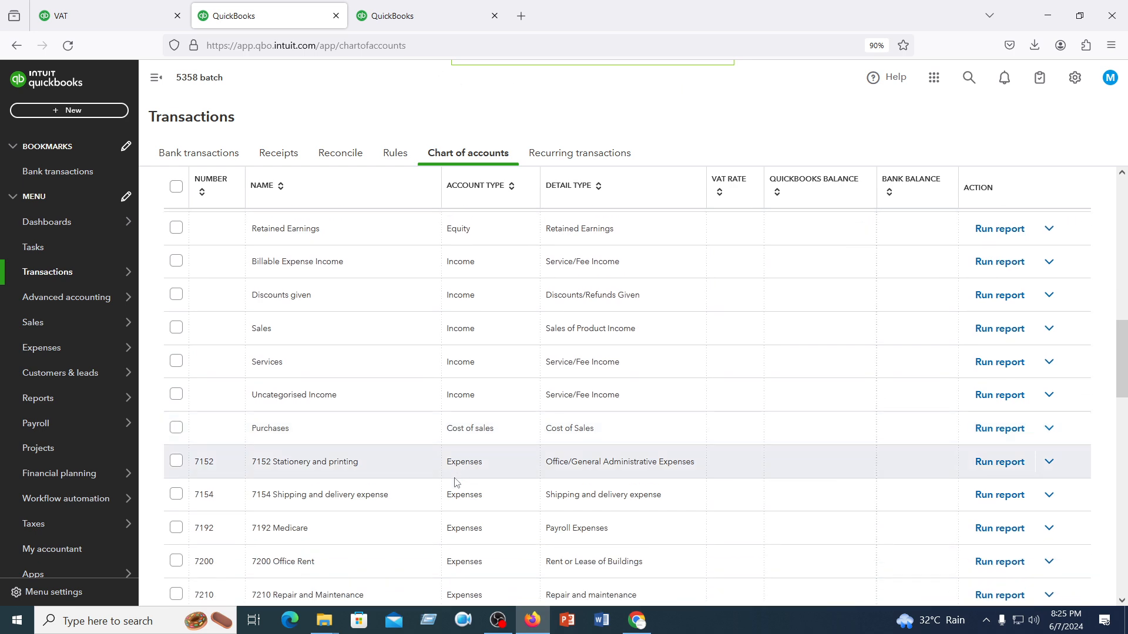
pyautogui.scroll(12, 455, 482)
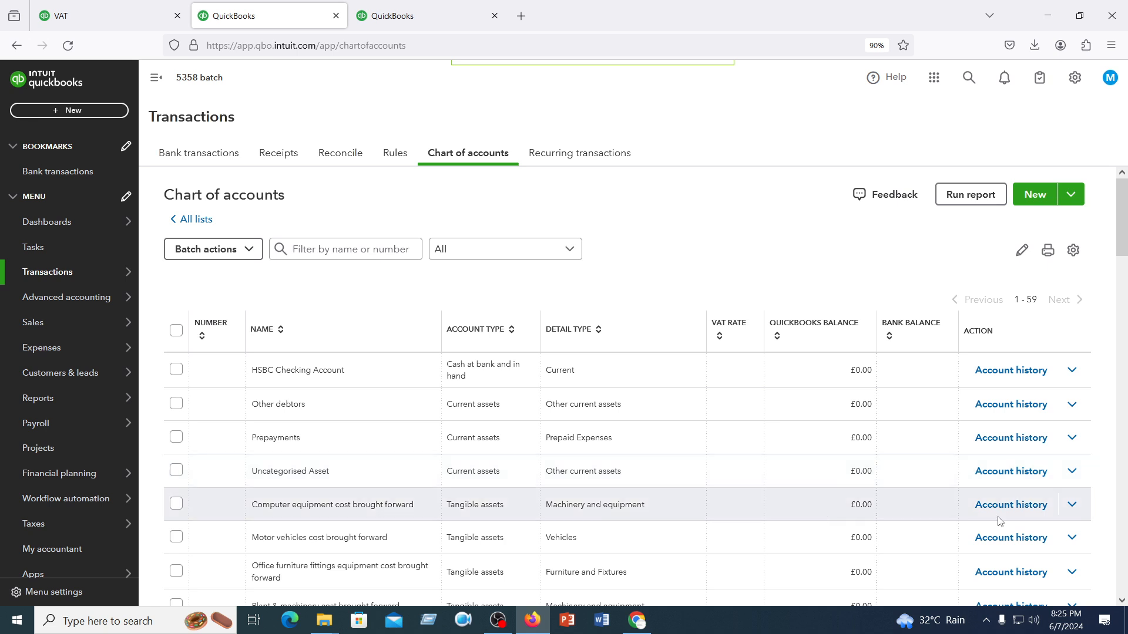
# Enter batch edit and select HSBC Checking Account's number field, then navigate back a page.
pyautogui.click(1074, 253)
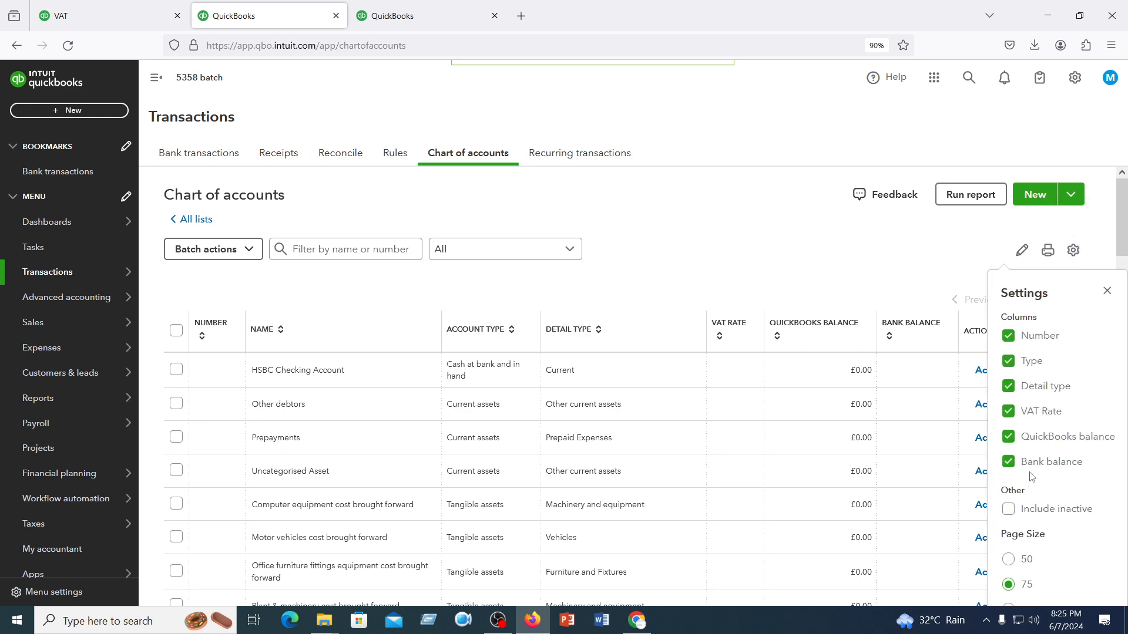
pyautogui.click(909, 296)
pyautogui.click(1022, 250)
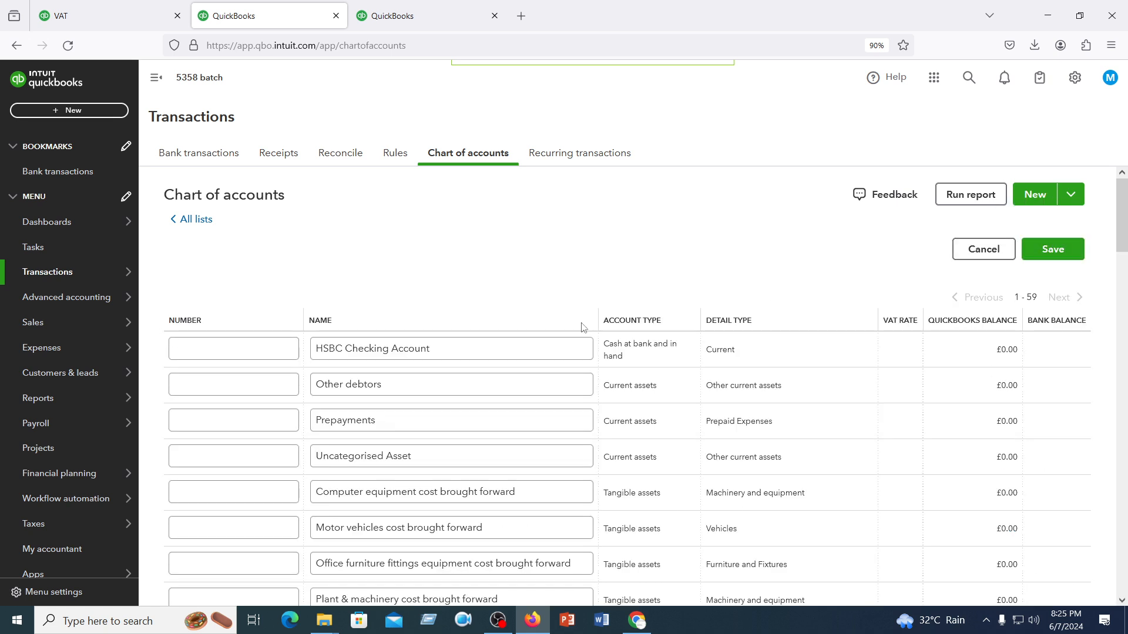
pyautogui.click(215, 349)
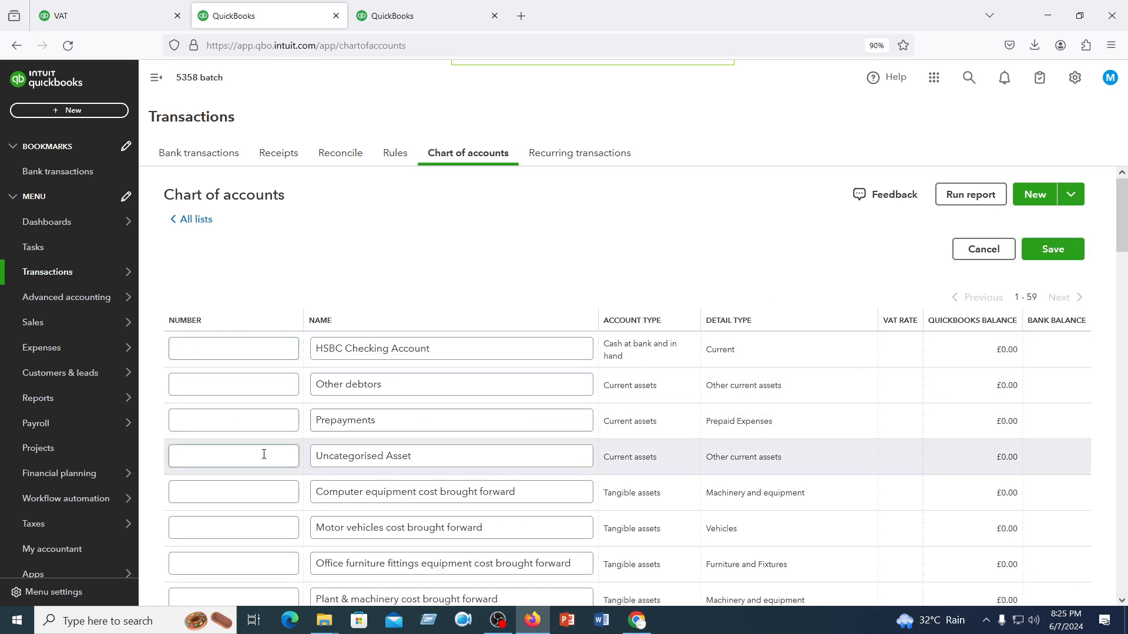
pyautogui.click(17, 50)
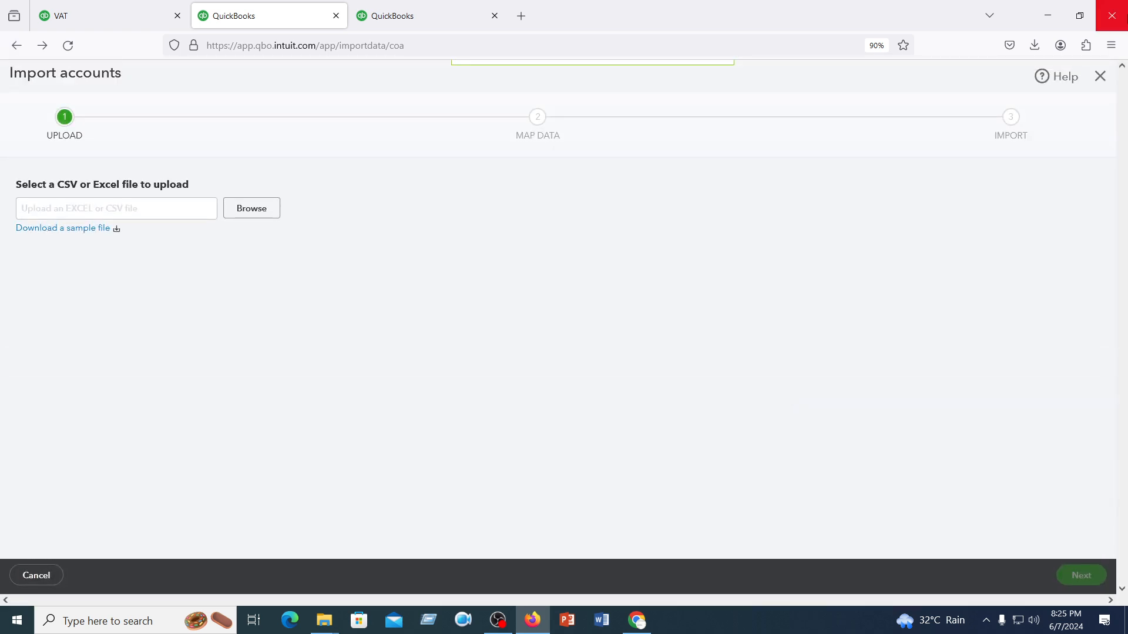
# Close Import accounts, returning to the 59-account list with HSBC Checking Account at the top.
pyautogui.click(1100, 76)
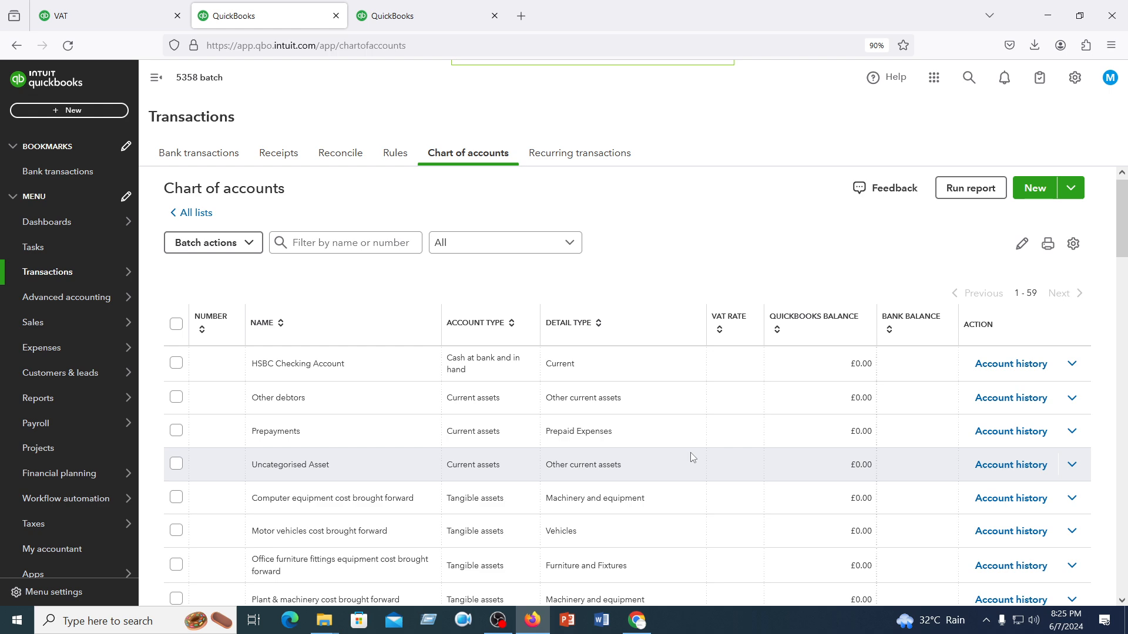
pyautogui.scroll(-3, 738, 499)
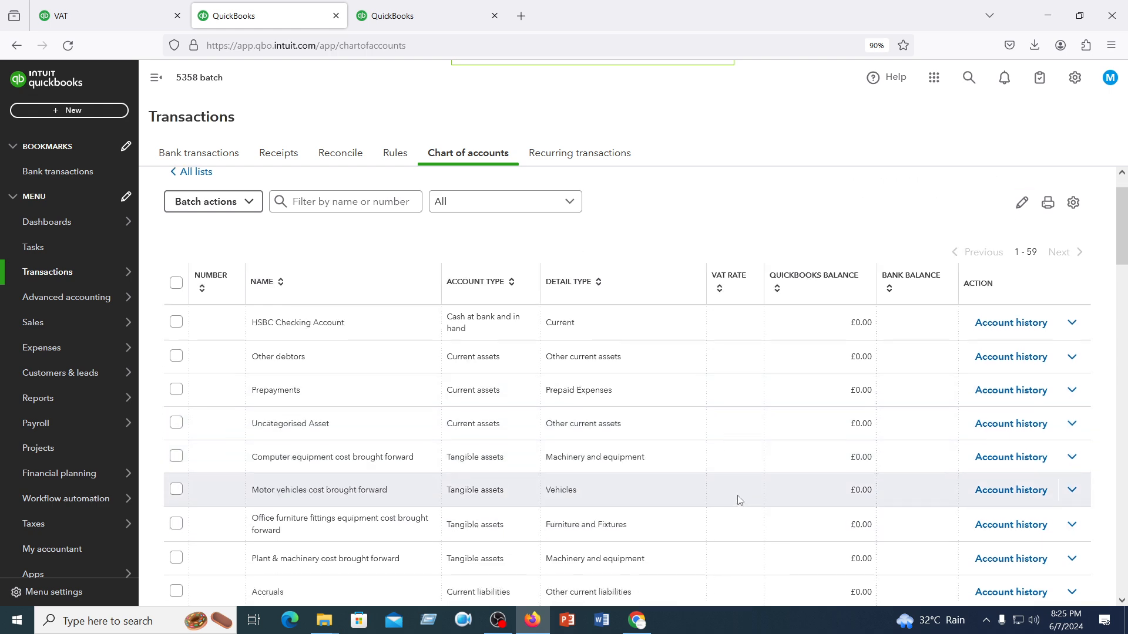
pyautogui.scroll(3, 737, 487)
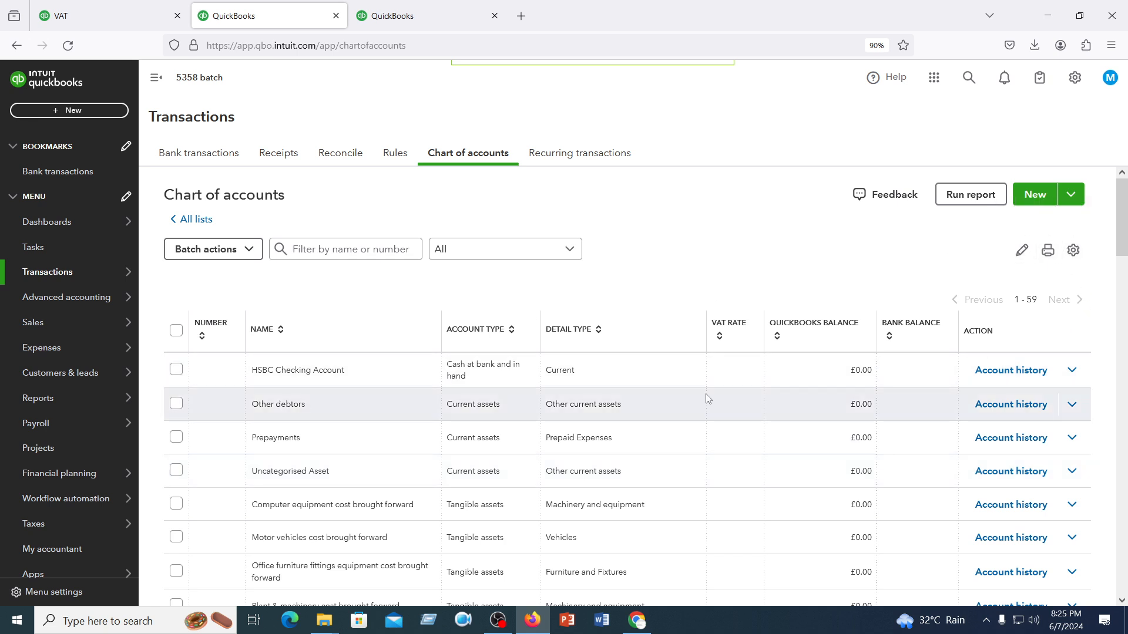
# Turn on Include inactive in the chart of accounts display settings.
pyautogui.click(1073, 250)
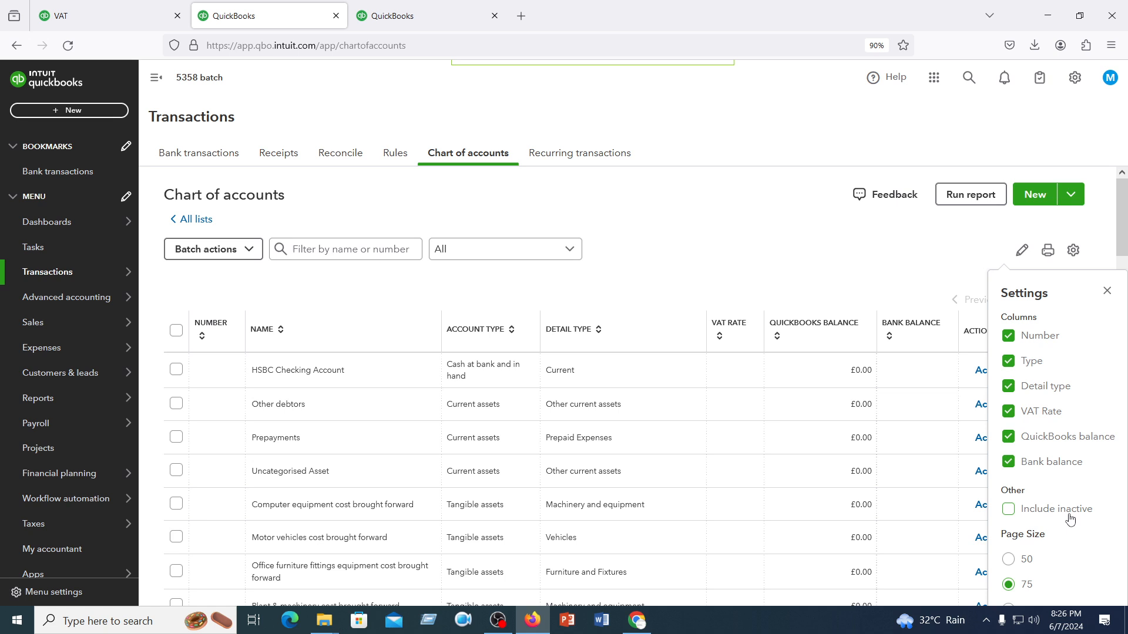
pyautogui.click(1107, 291)
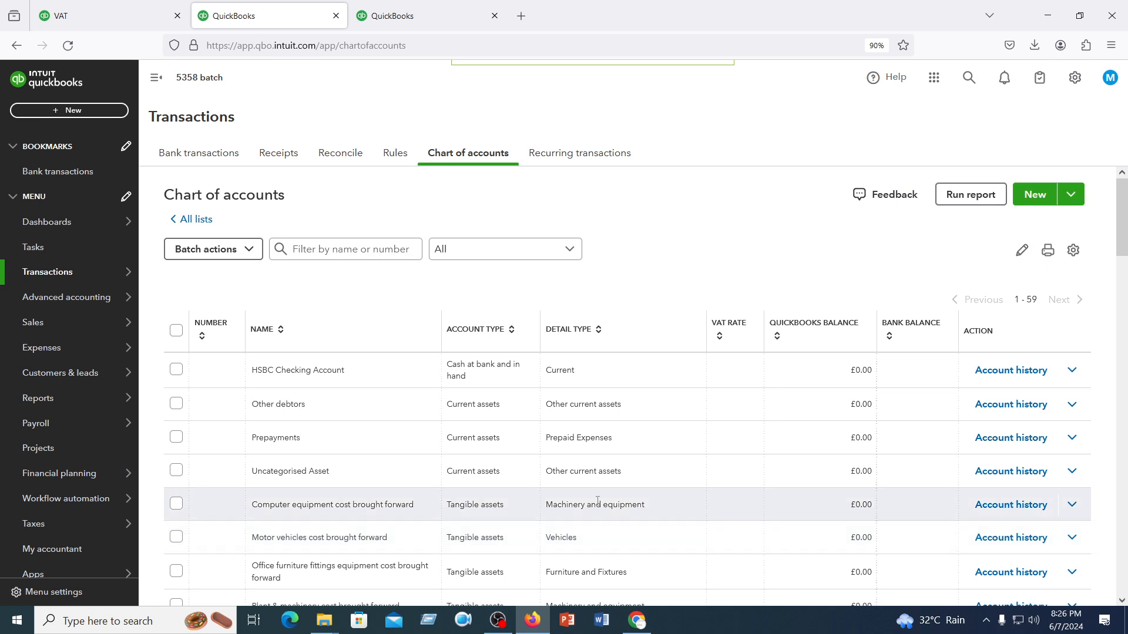
pyautogui.click(1073, 251)
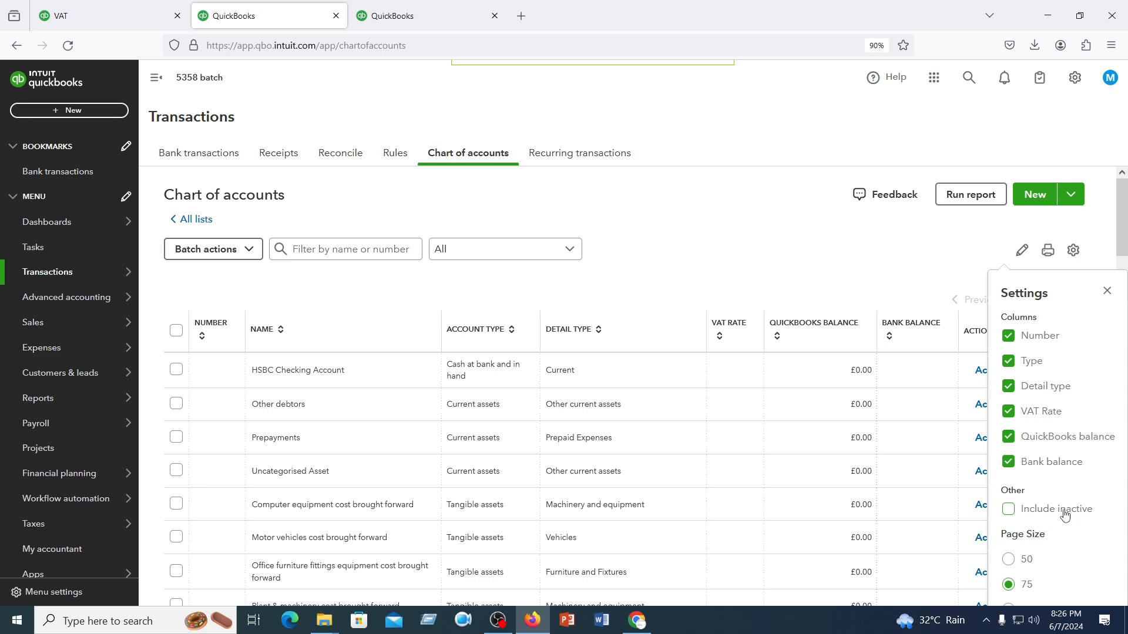
pyautogui.click(1009, 509)
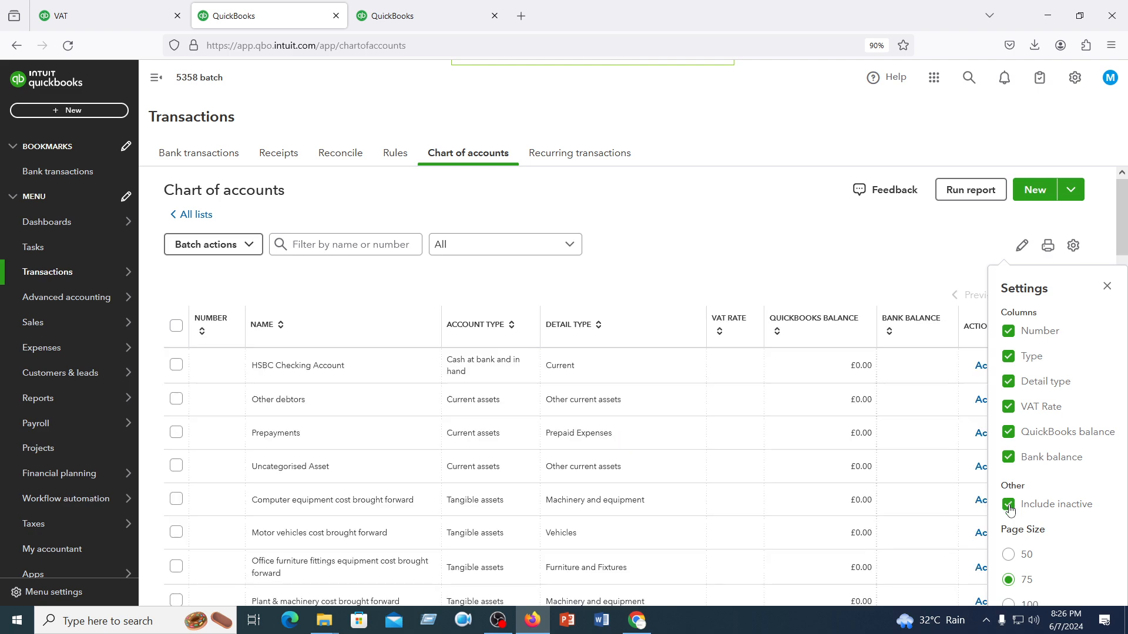
pyautogui.click(667, 218)
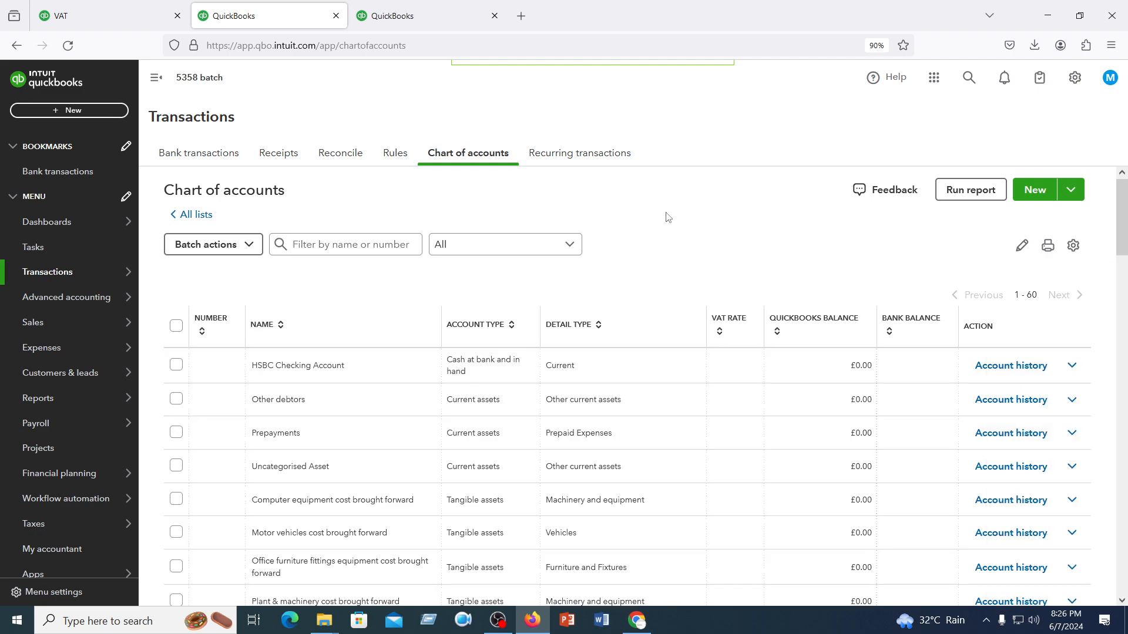
# Make the 7111 Audit Fees account active again.
pyautogui.scroll(-10, 508, 450)
pyautogui.scroll(-5, 508, 450)
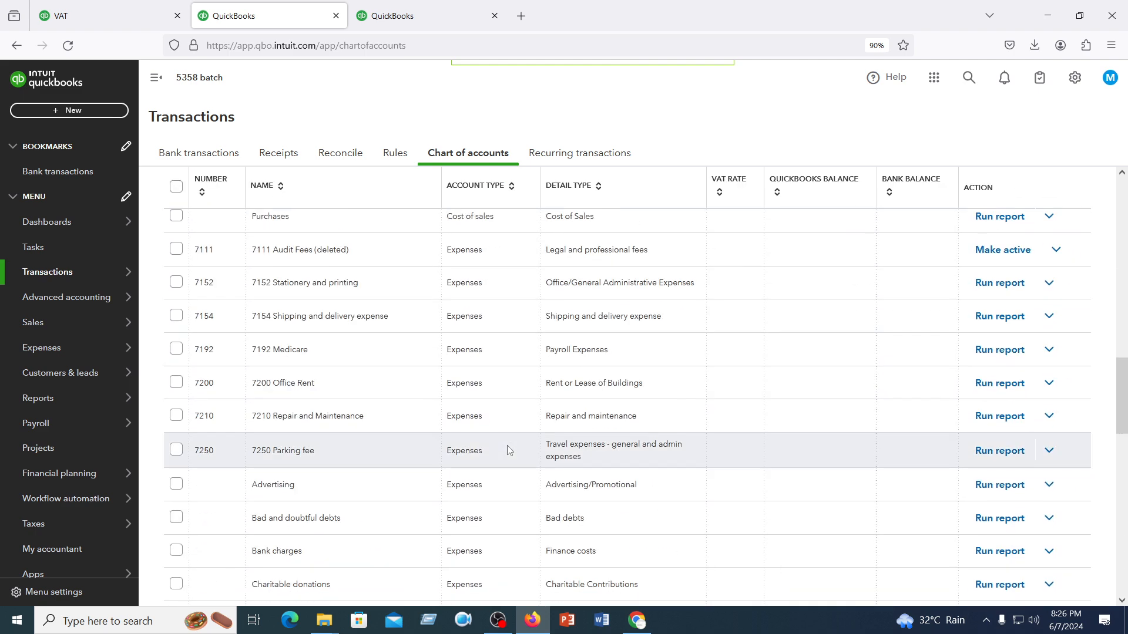
pyautogui.scroll(1, 508, 450)
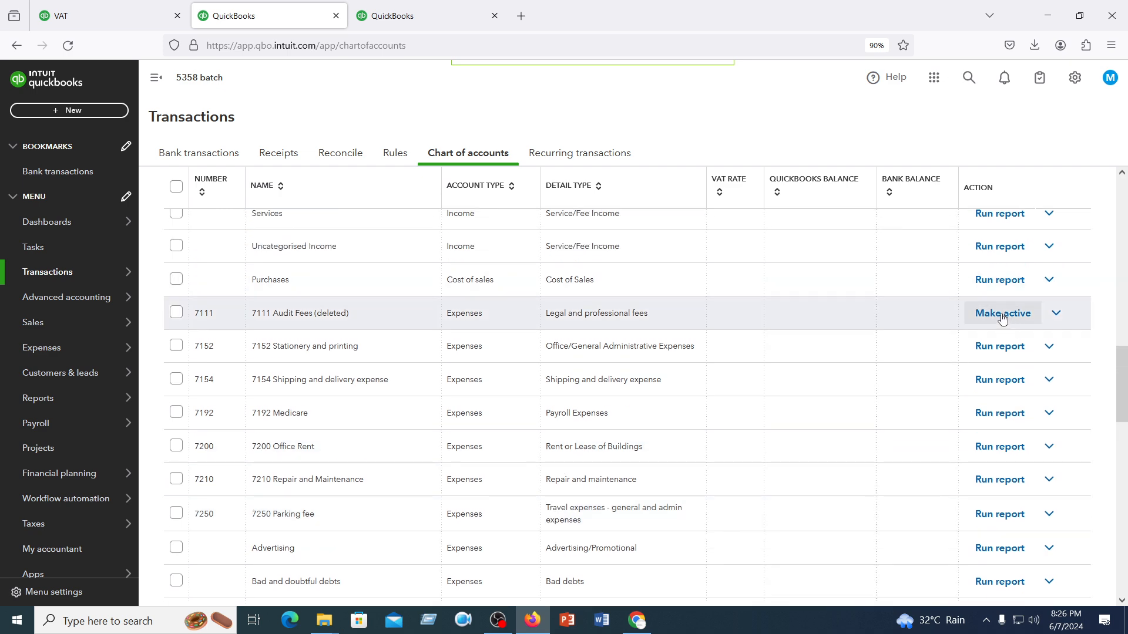
pyautogui.click(1001, 318)
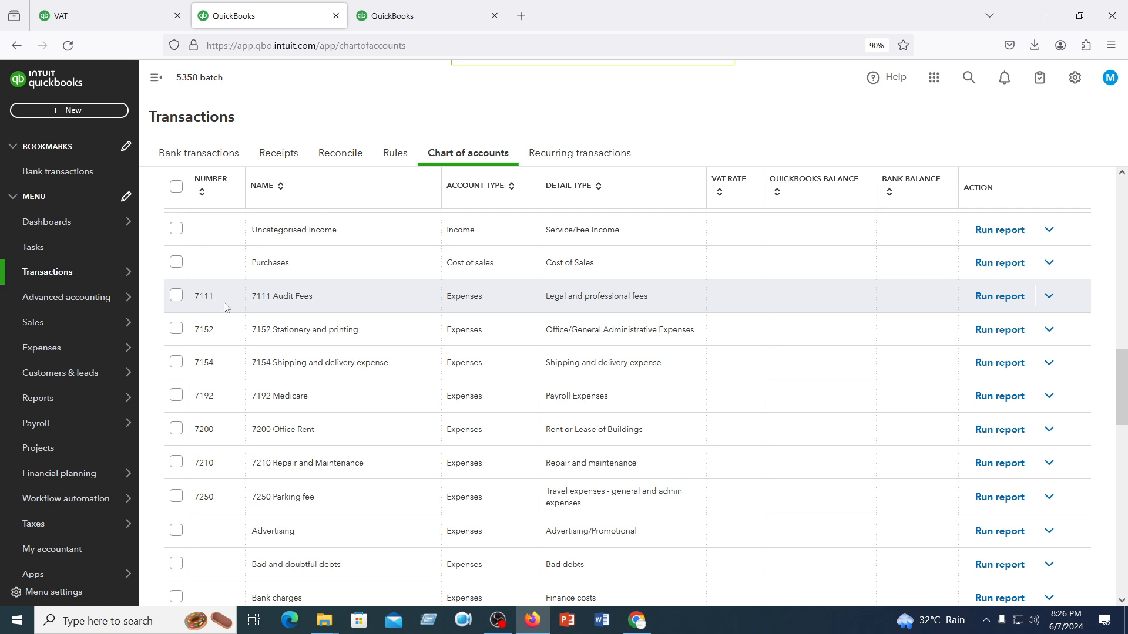
# Reload the list and make 7111 Audit Fees inactive again, confirming with Yes, make inactive.
pyautogui.click(69, 45)
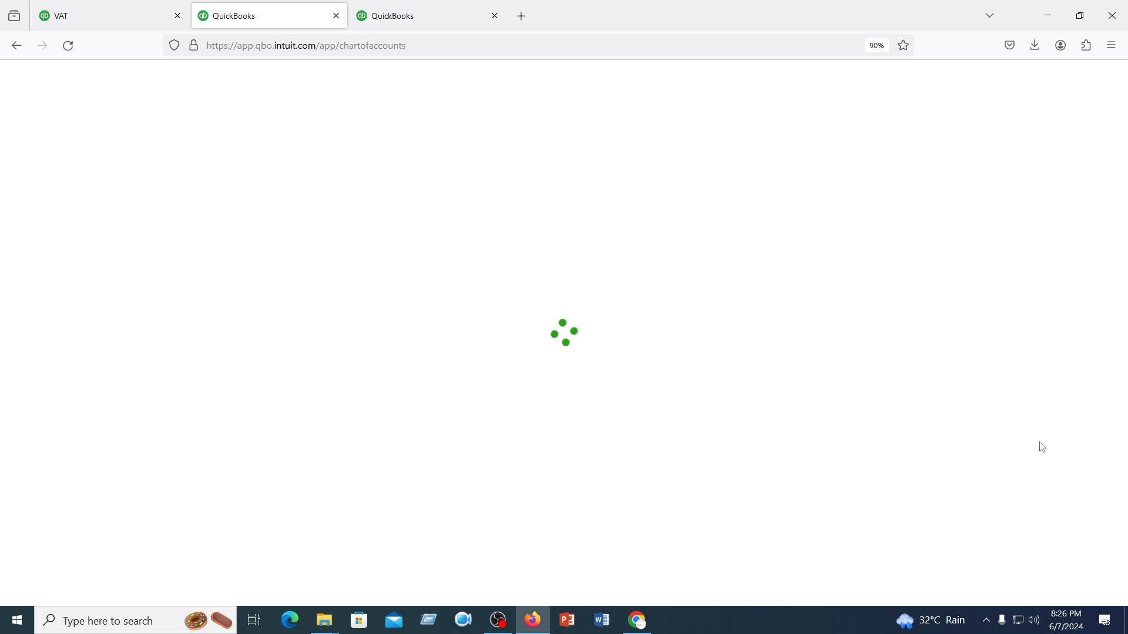
pyautogui.scroll(4, 690, 490)
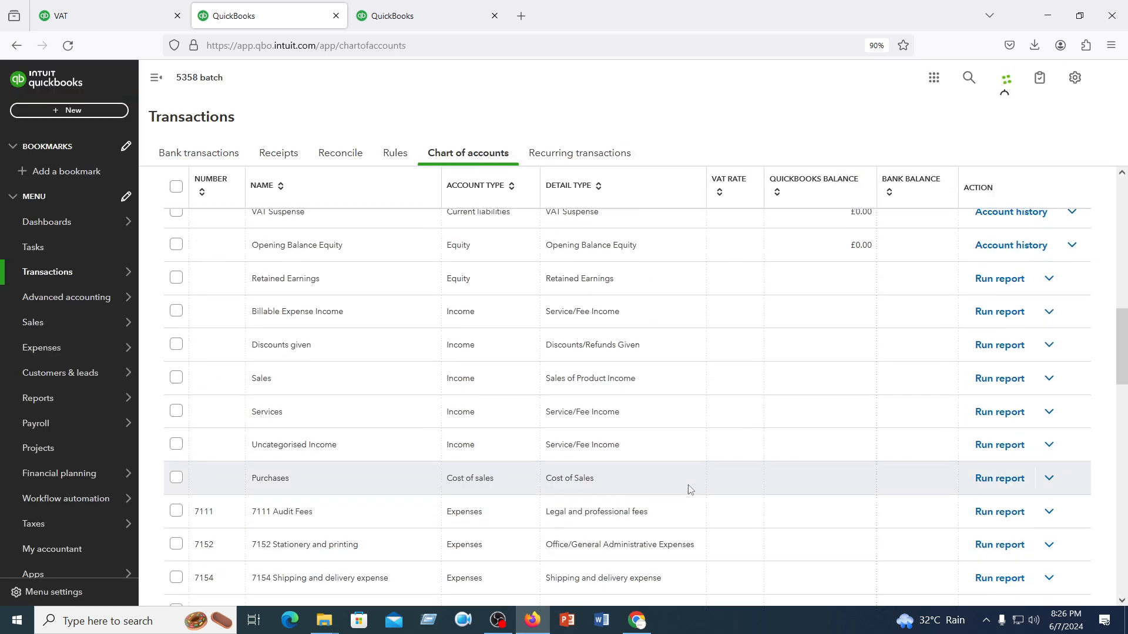
pyautogui.scroll(-3, 690, 490)
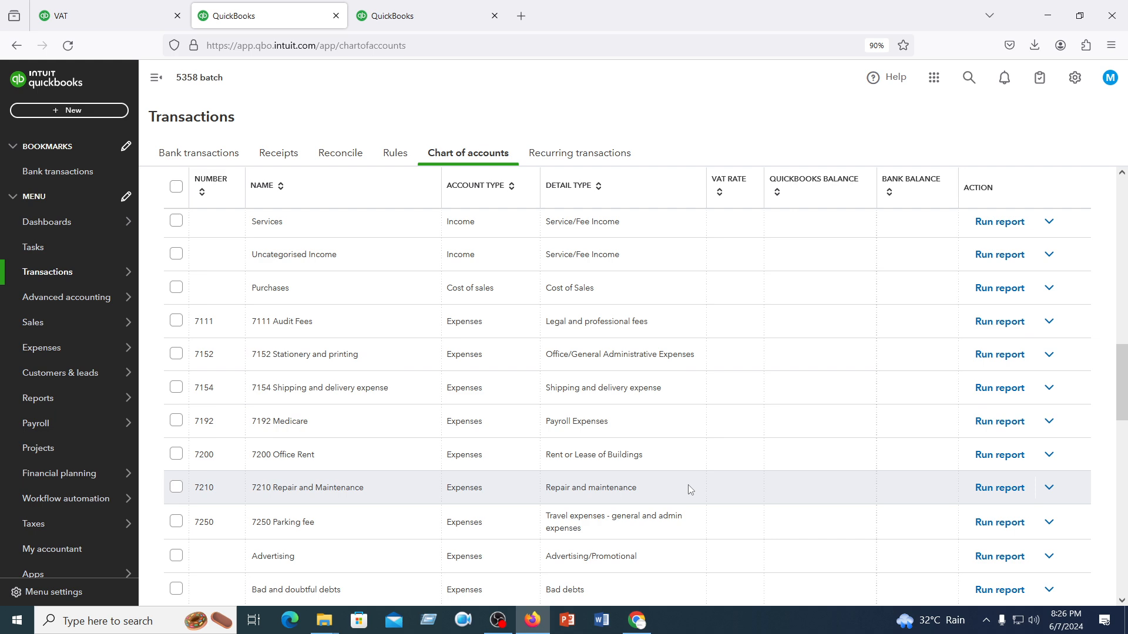
pyautogui.scroll(2, 689, 484)
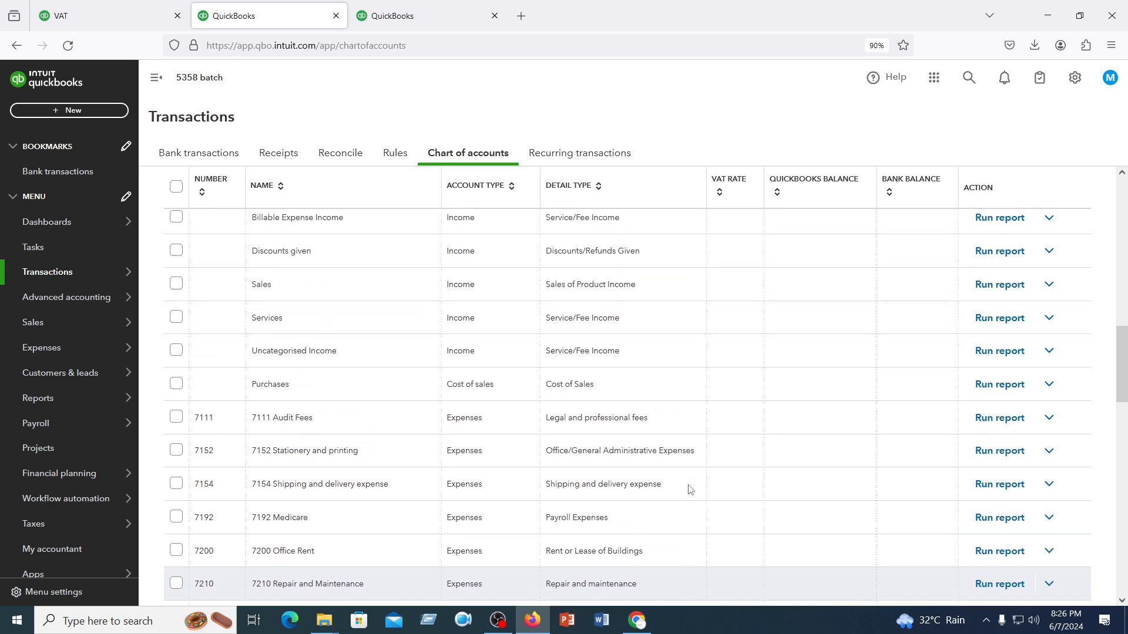
pyautogui.click(175, 450)
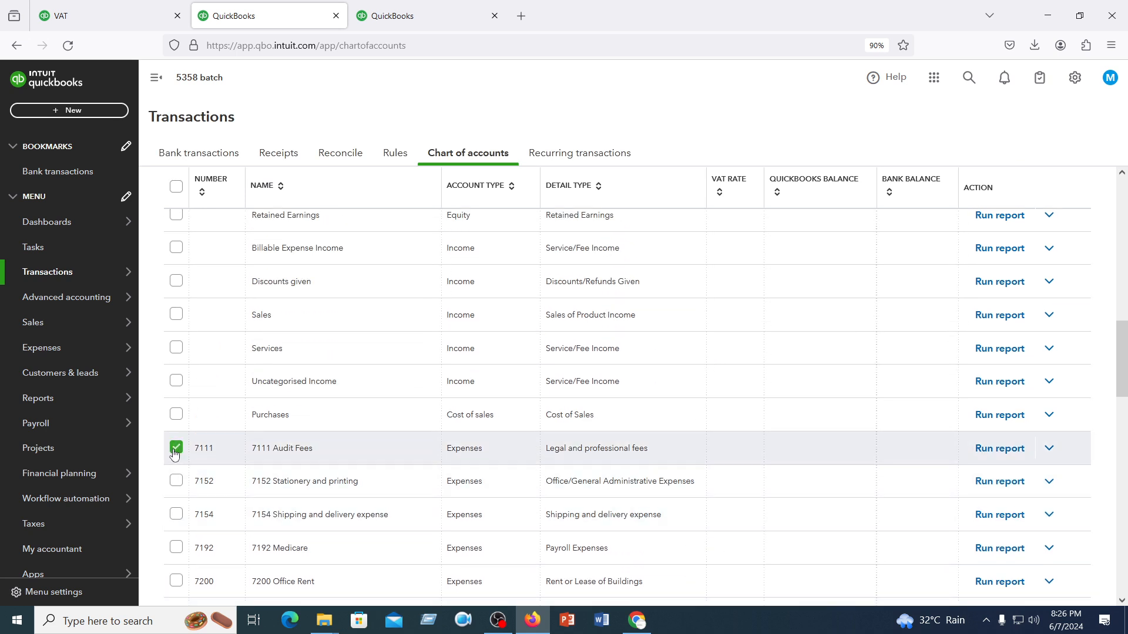
pyautogui.click(1050, 452)
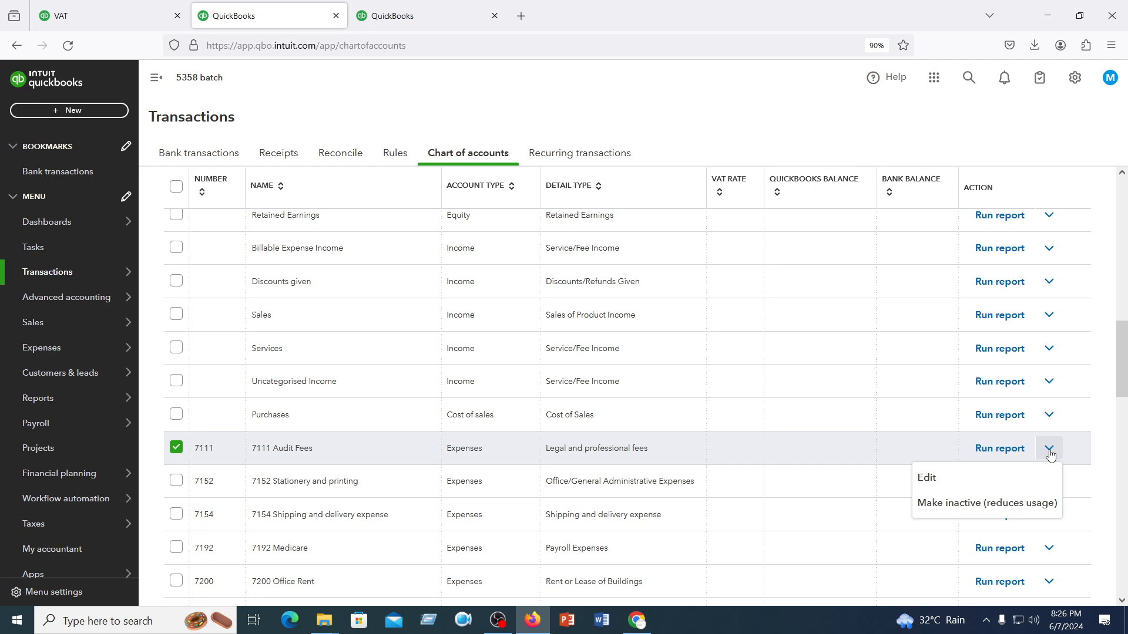
pyautogui.click(976, 505)
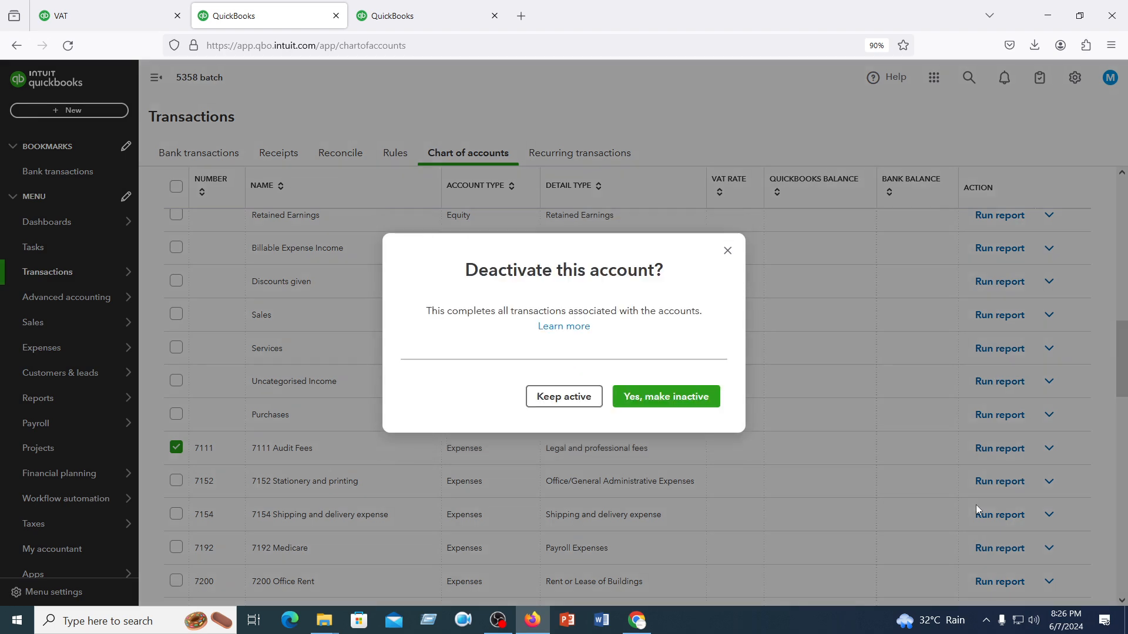
pyautogui.click(681, 398)
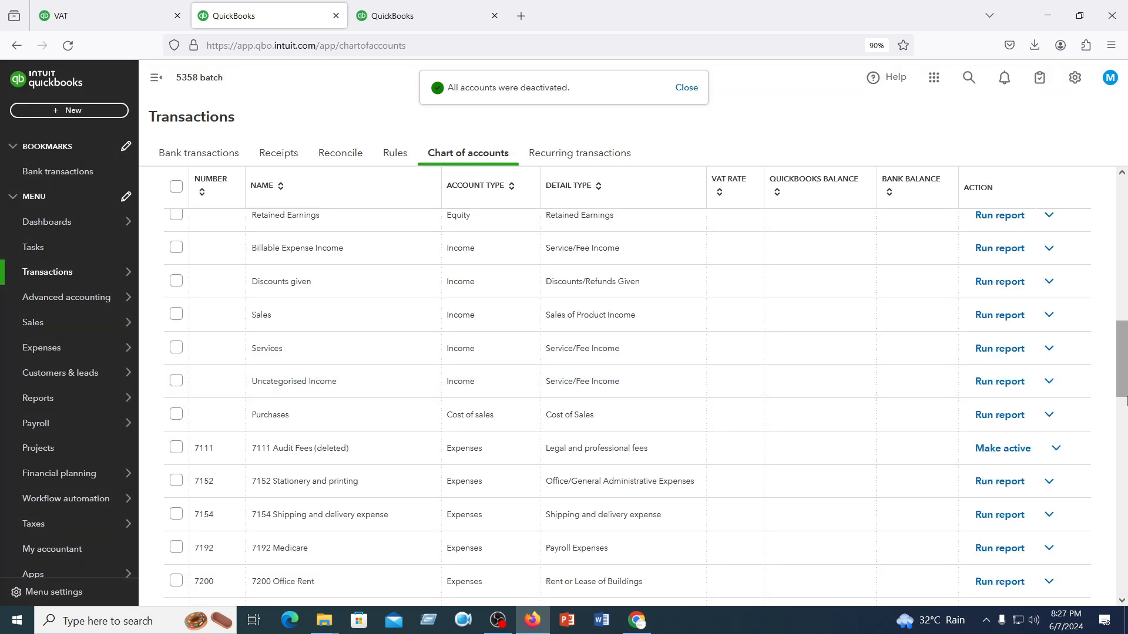
pyautogui.scroll(10, 1069, 384)
pyautogui.scroll(3, 1069, 385)
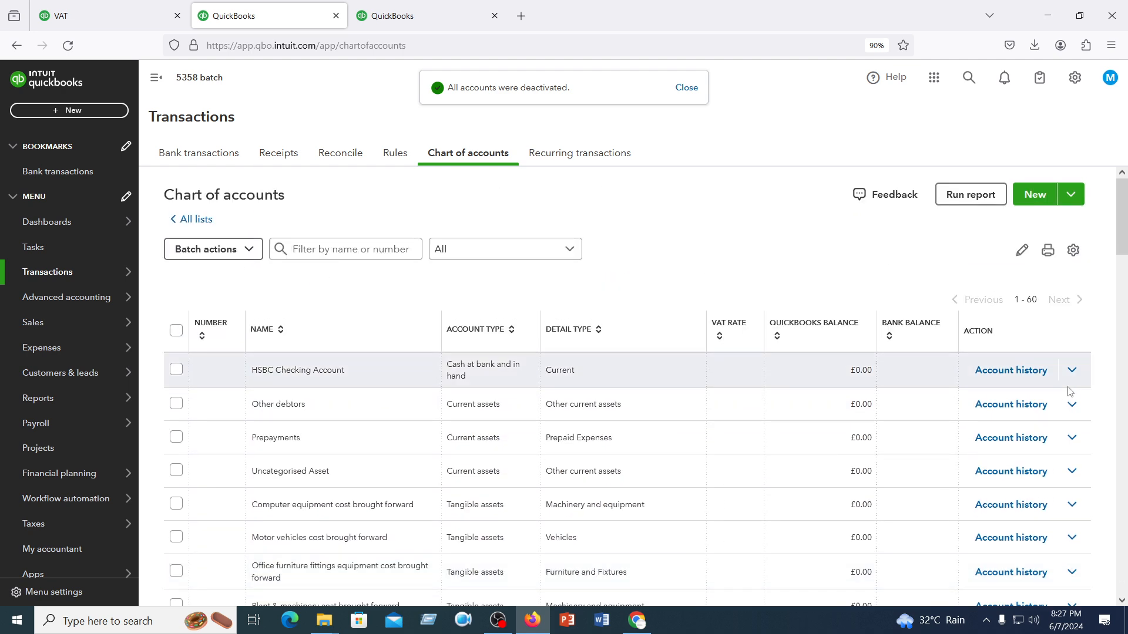
# Include inactive accounts in the chart of accounts list and make 7111 Audit Fees active.
pyautogui.click(1079, 254)
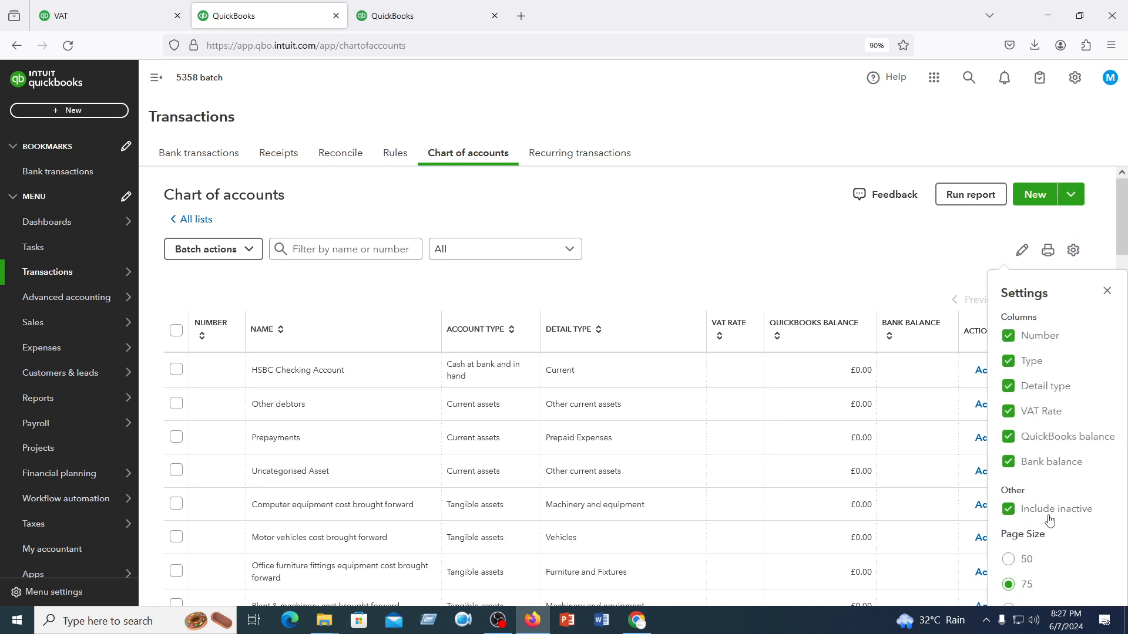
pyautogui.click(1008, 512)
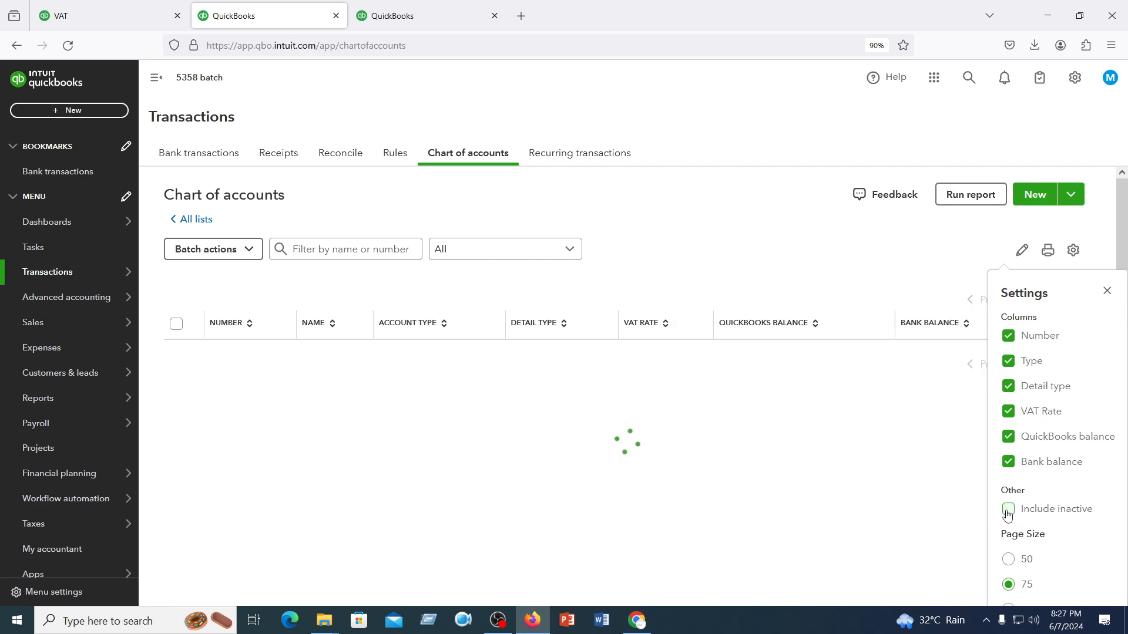
pyautogui.click(1008, 509)
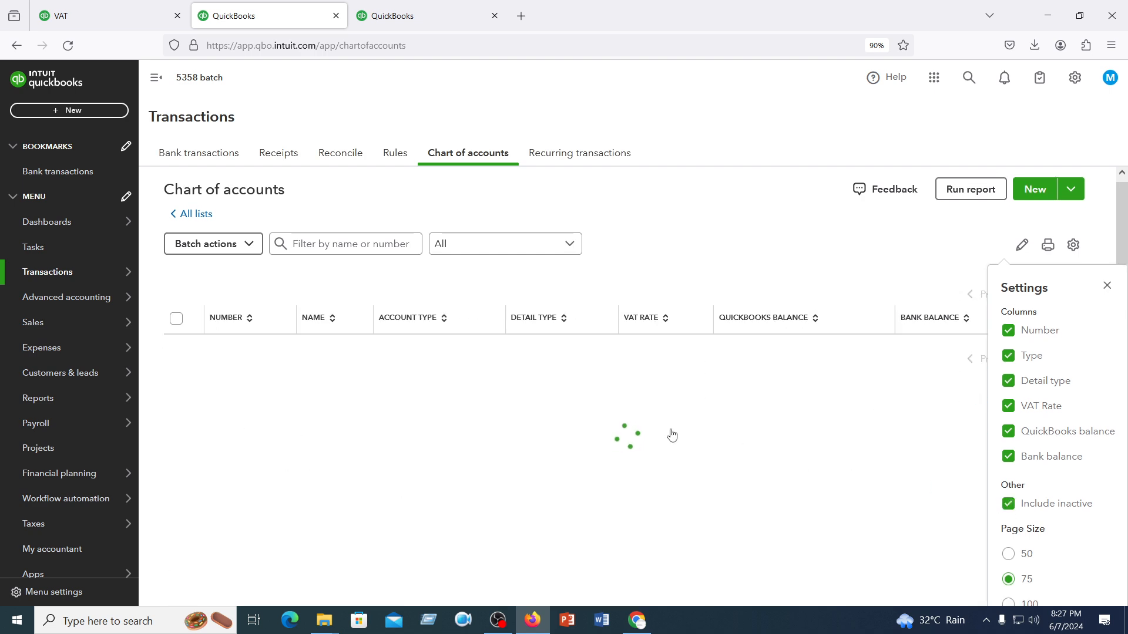
pyautogui.scroll(-8, 760, 478)
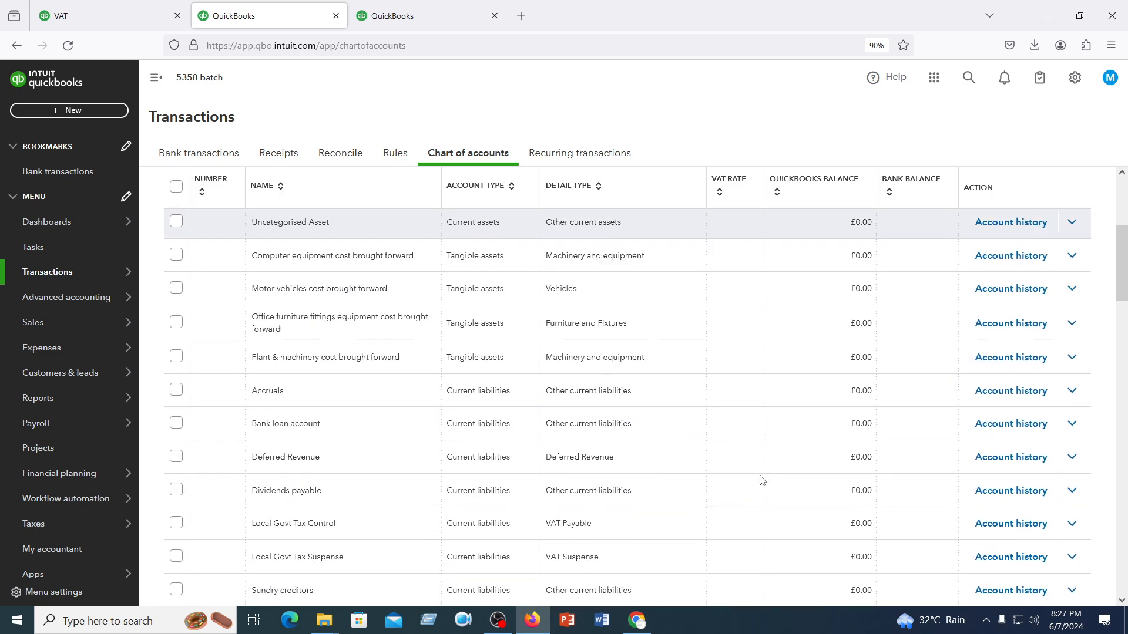
pyautogui.scroll(-5, 760, 479)
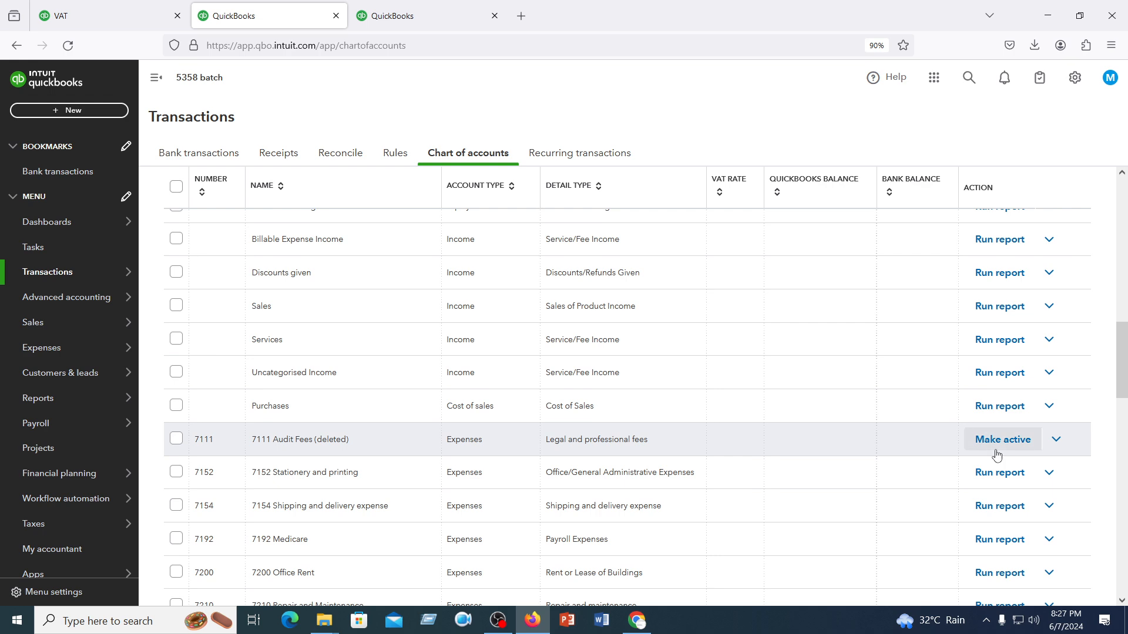
pyautogui.click(995, 450)
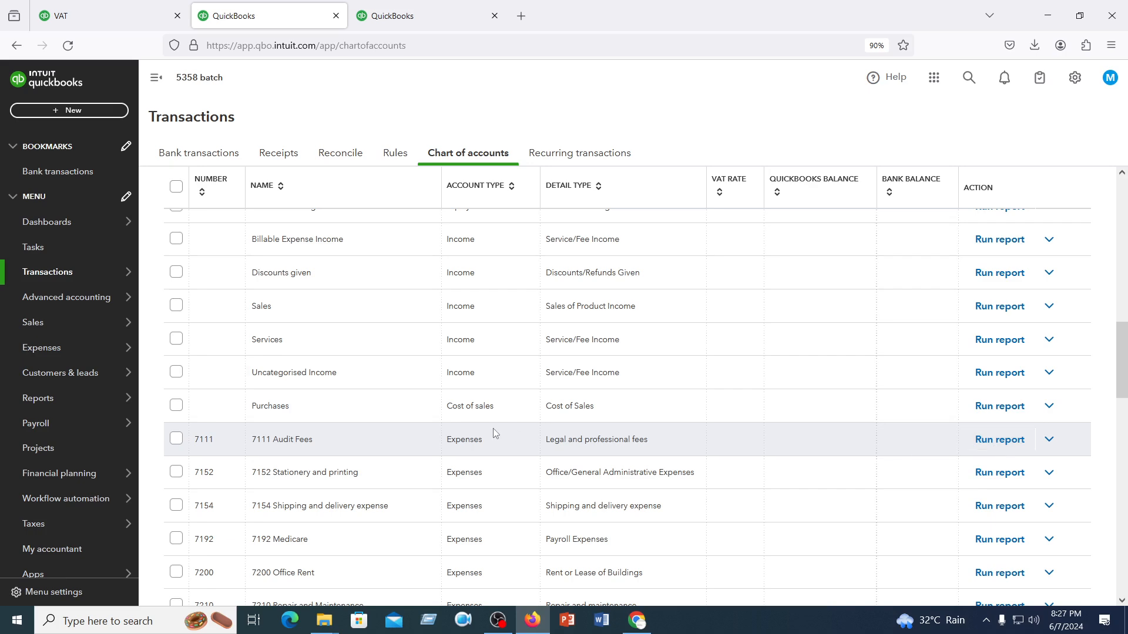
pyautogui.scroll(10, 493, 428)
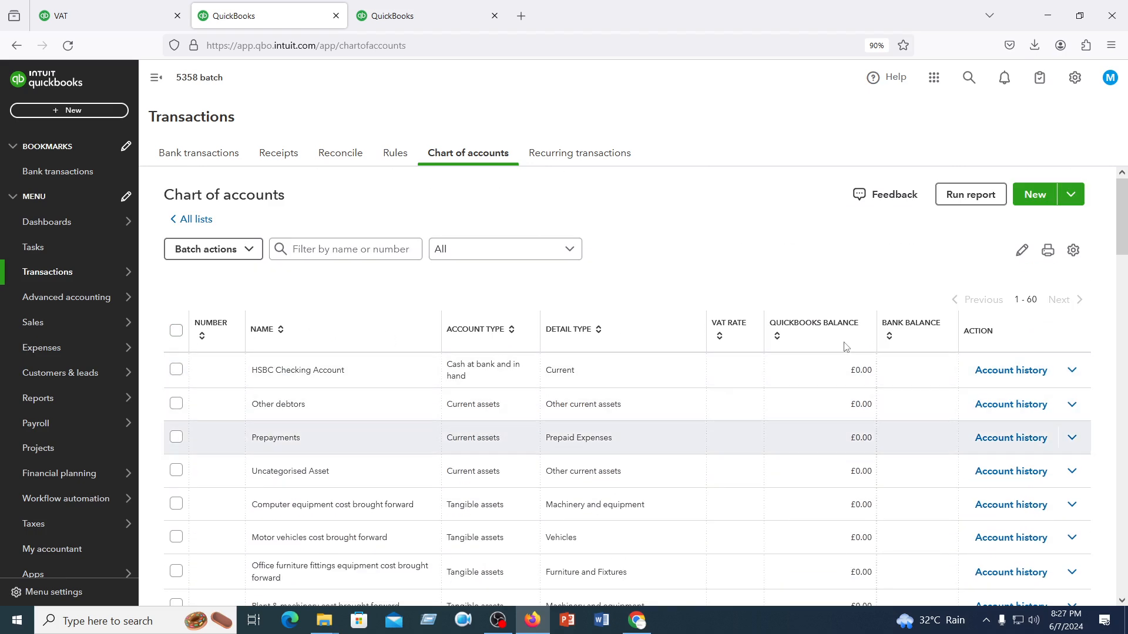
# Batch-edit the chart of accounts to number HSBC Checking Account 1000 and save.
pyautogui.click(1022, 250)
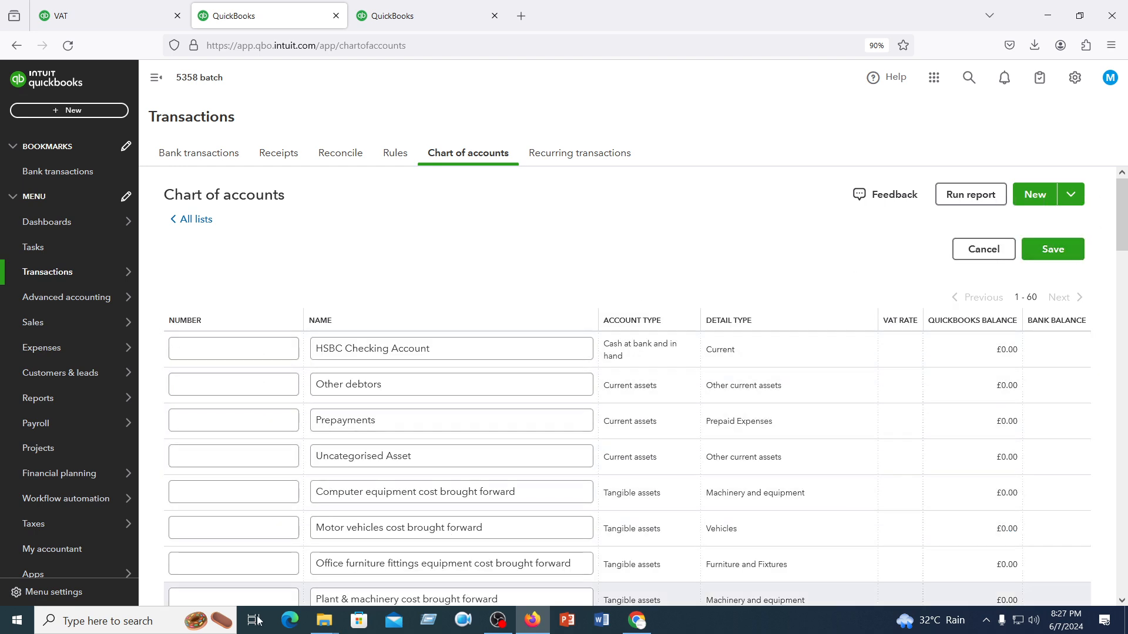
pyautogui.scroll(-5, 237, 478)
pyautogui.scroll(5, 237, 477)
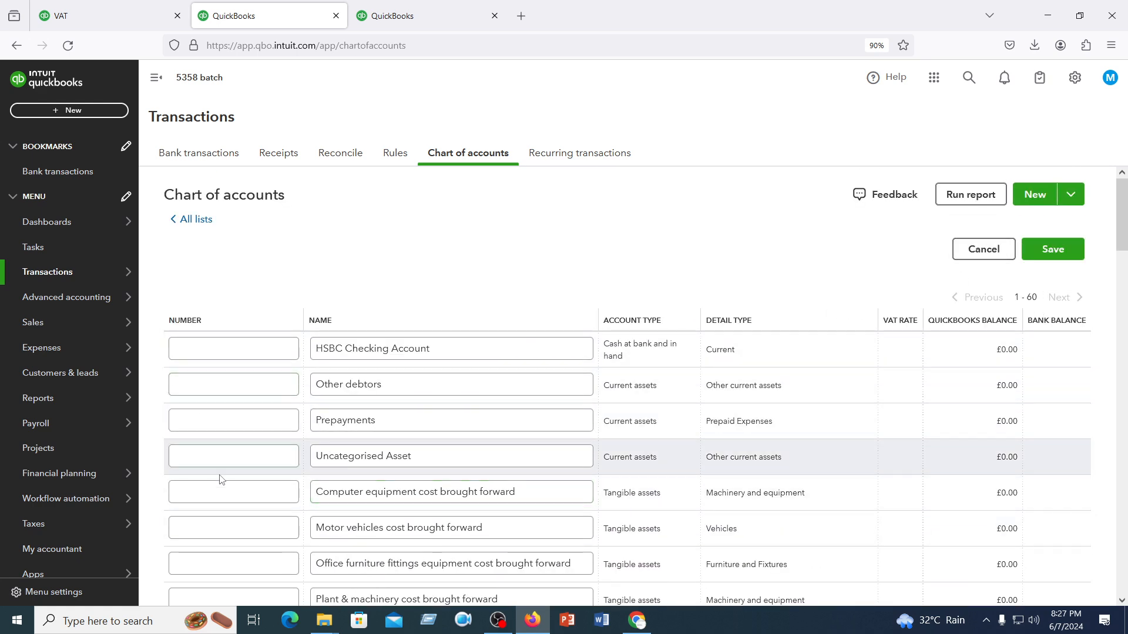
pyautogui.scroll(-15, 220, 470)
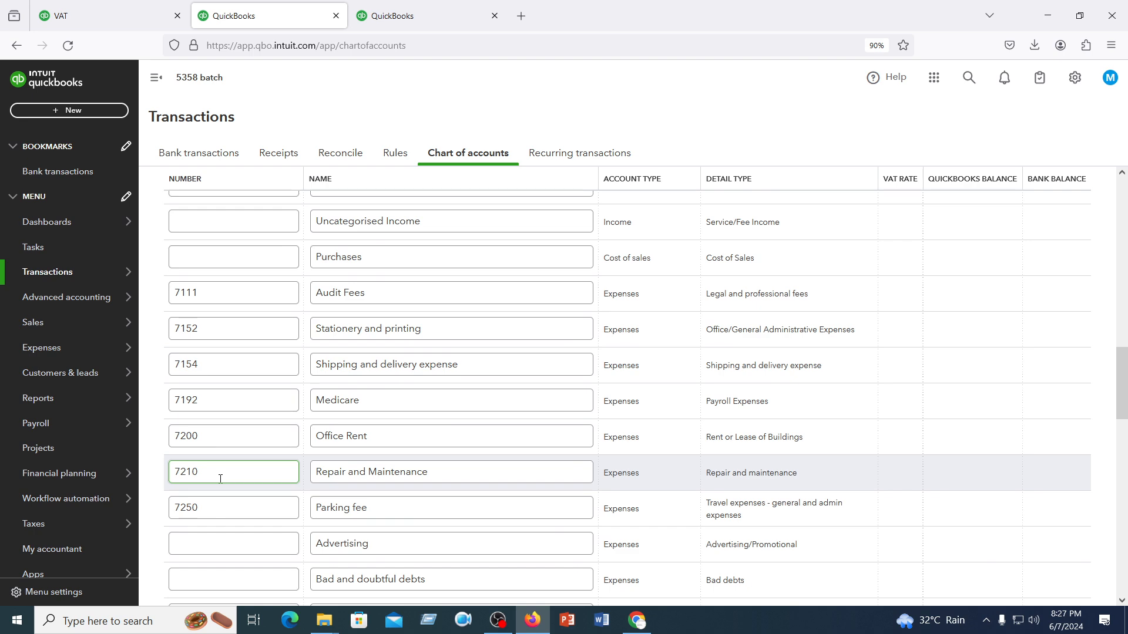
pyautogui.scroll(5, 212, 399)
pyautogui.scroll(10, 212, 398)
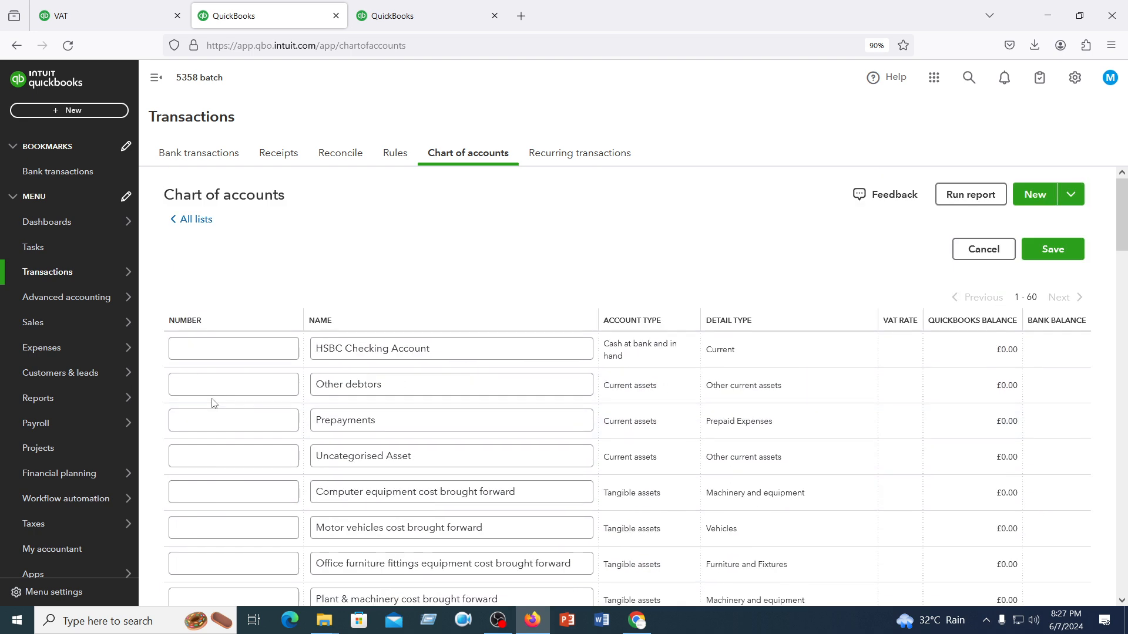
pyautogui.click(232, 347)
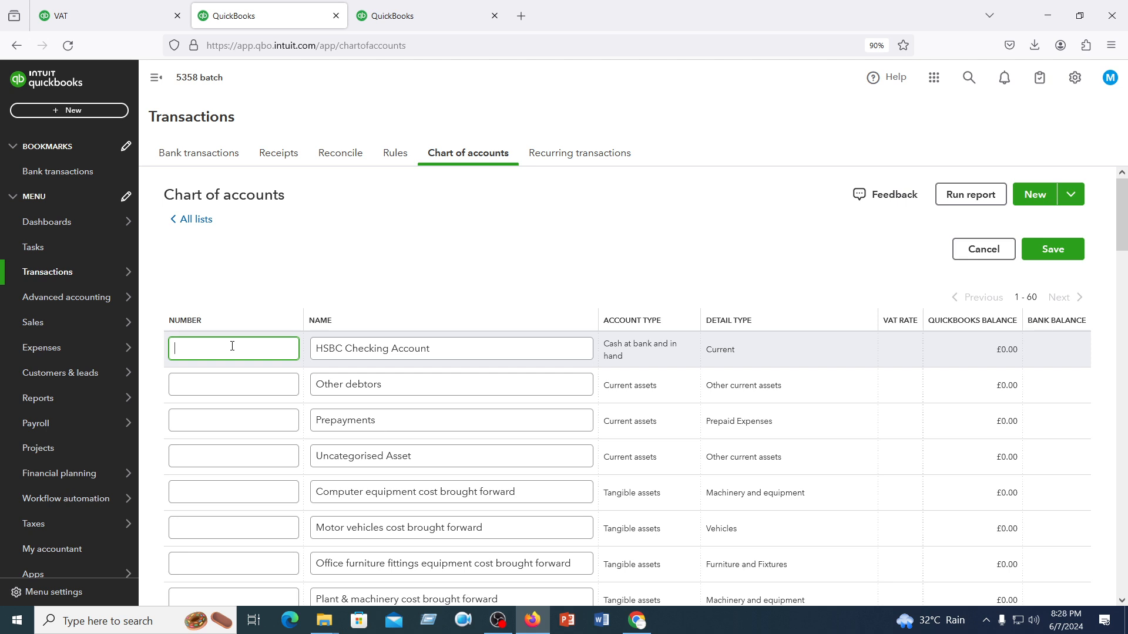
pyautogui.write('000')
pyautogui.scroll(-15, 333, 434)
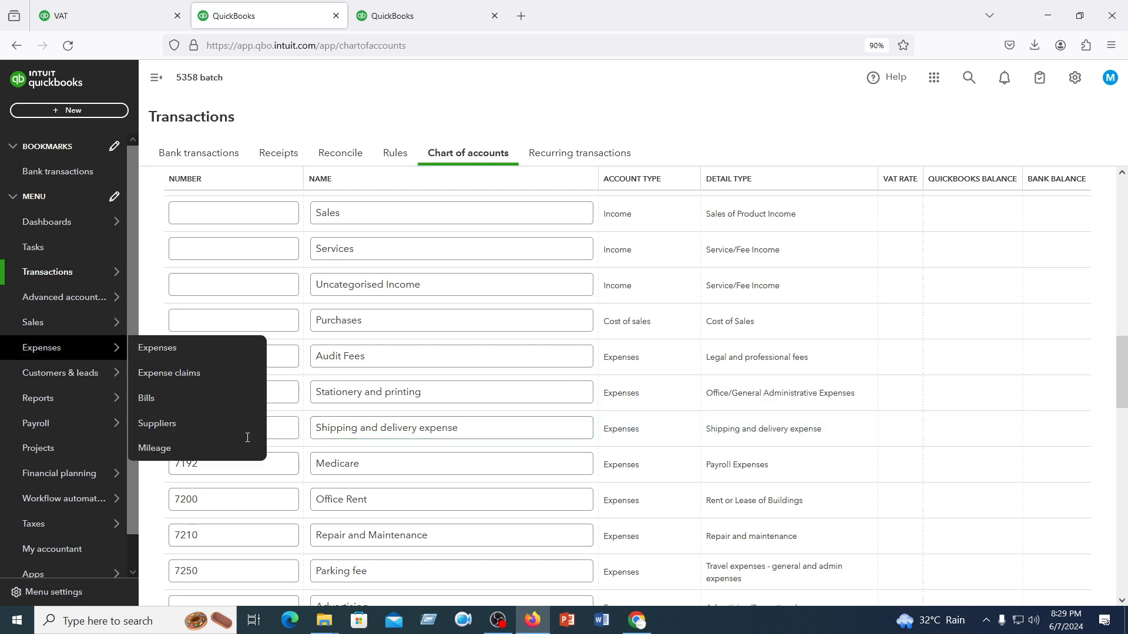
pyautogui.scroll(15, 344, 457)
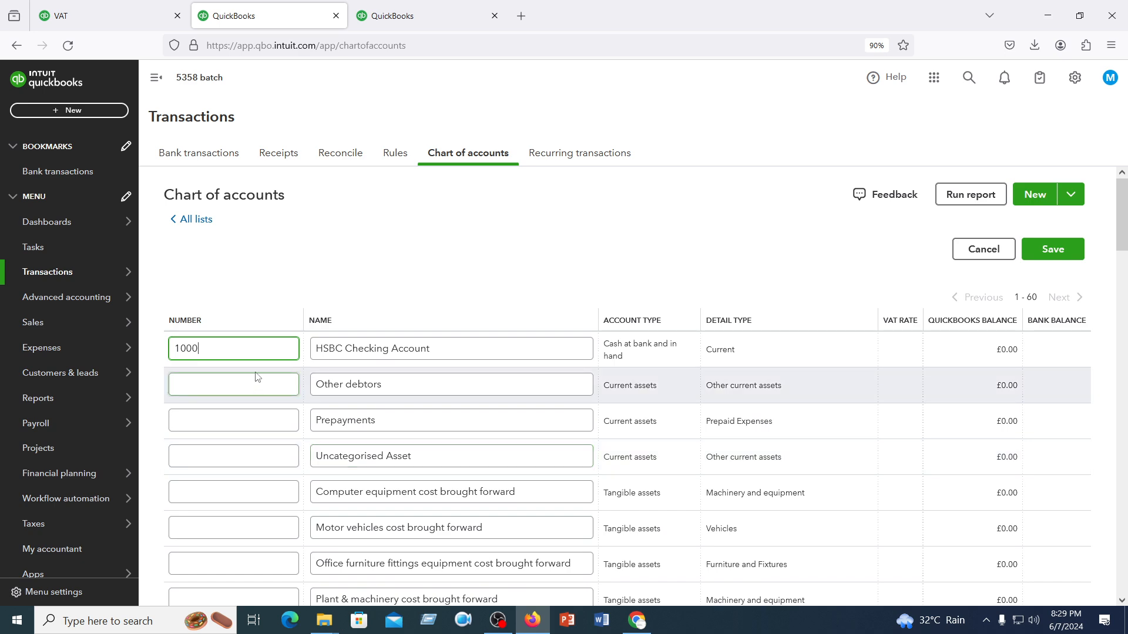
pyautogui.click(1058, 258)
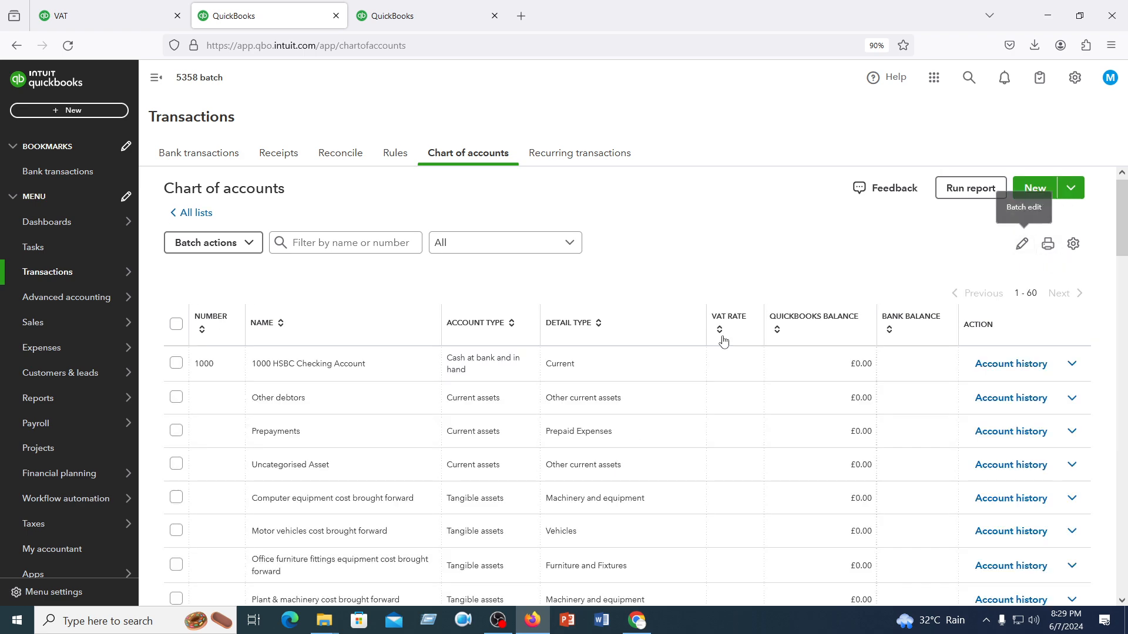
pyautogui.scroll(-10, 544, 533)
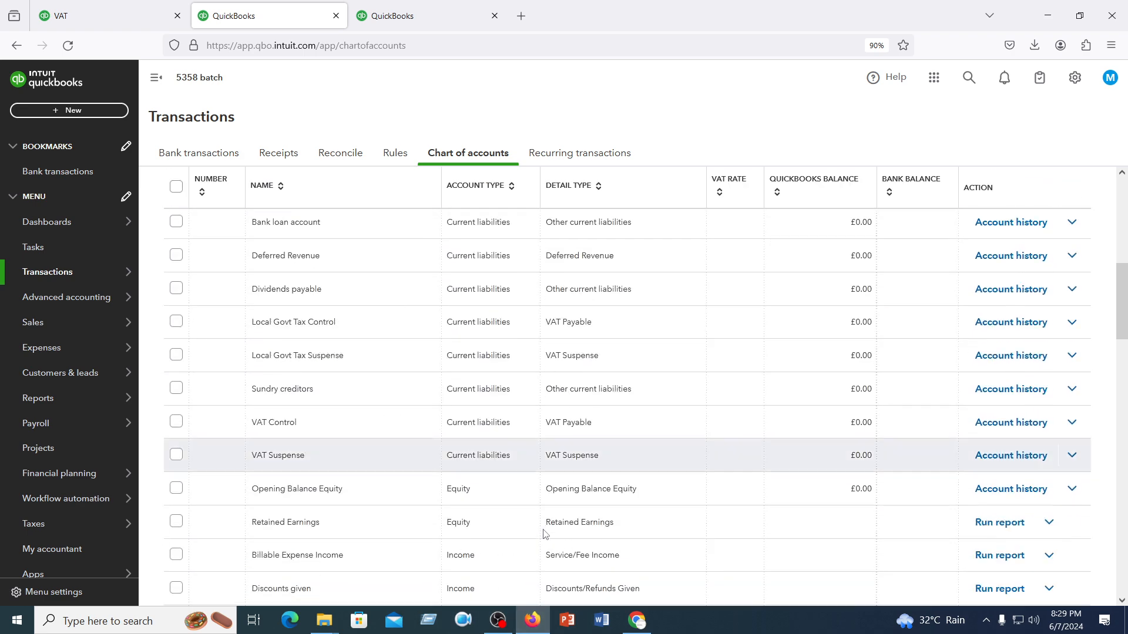
pyautogui.scroll(10, 543, 534)
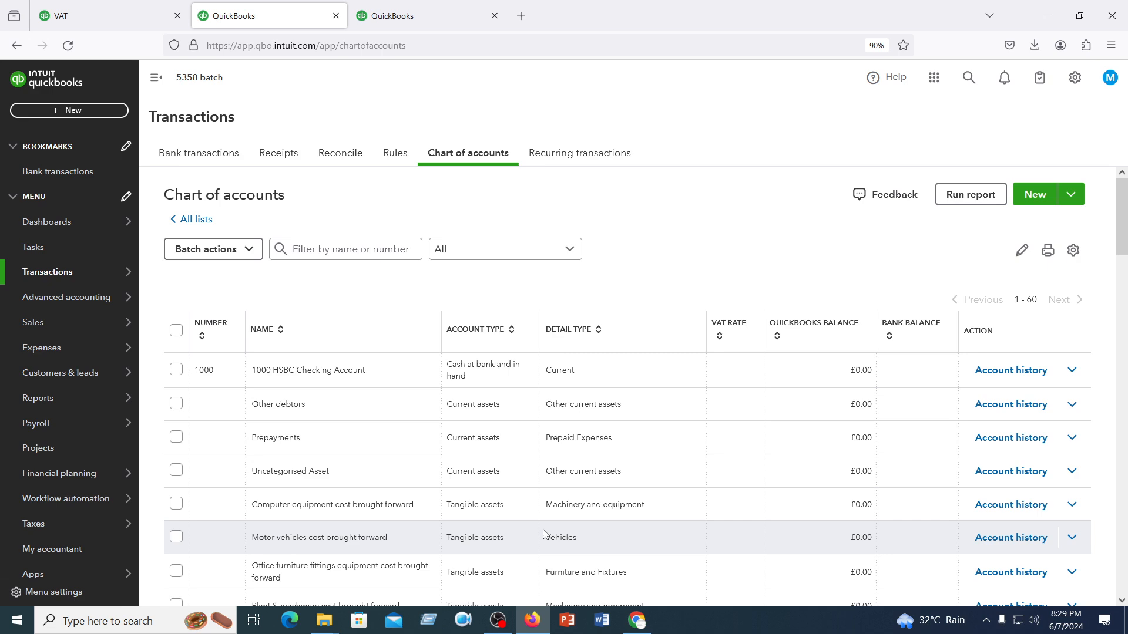
pyautogui.scroll(-1, 544, 533)
pyautogui.scroll(1, 543, 533)
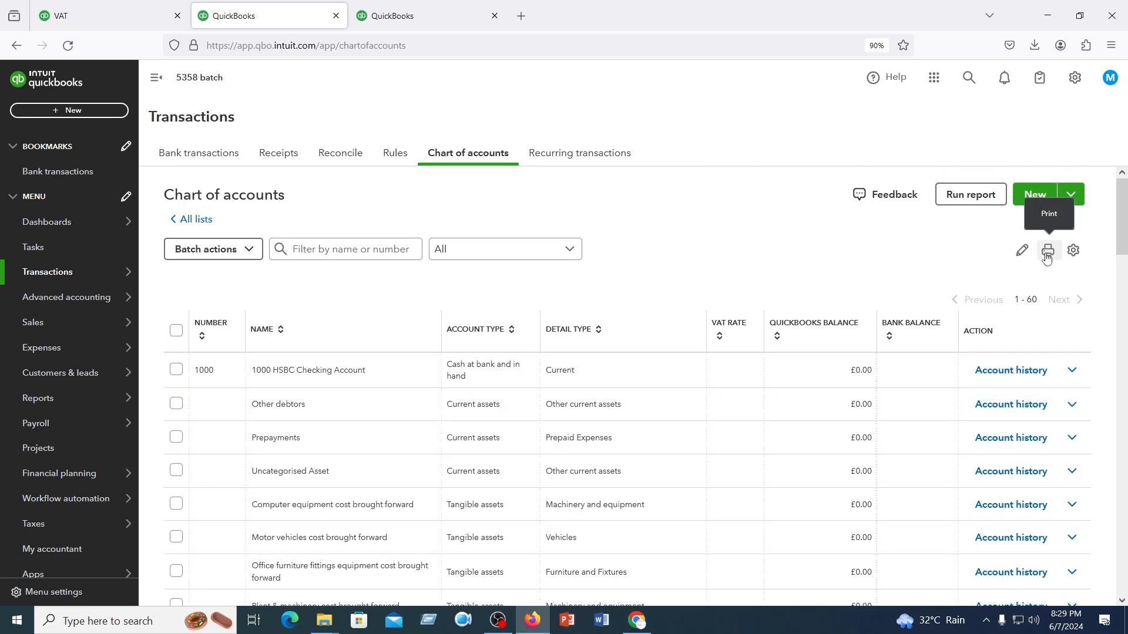
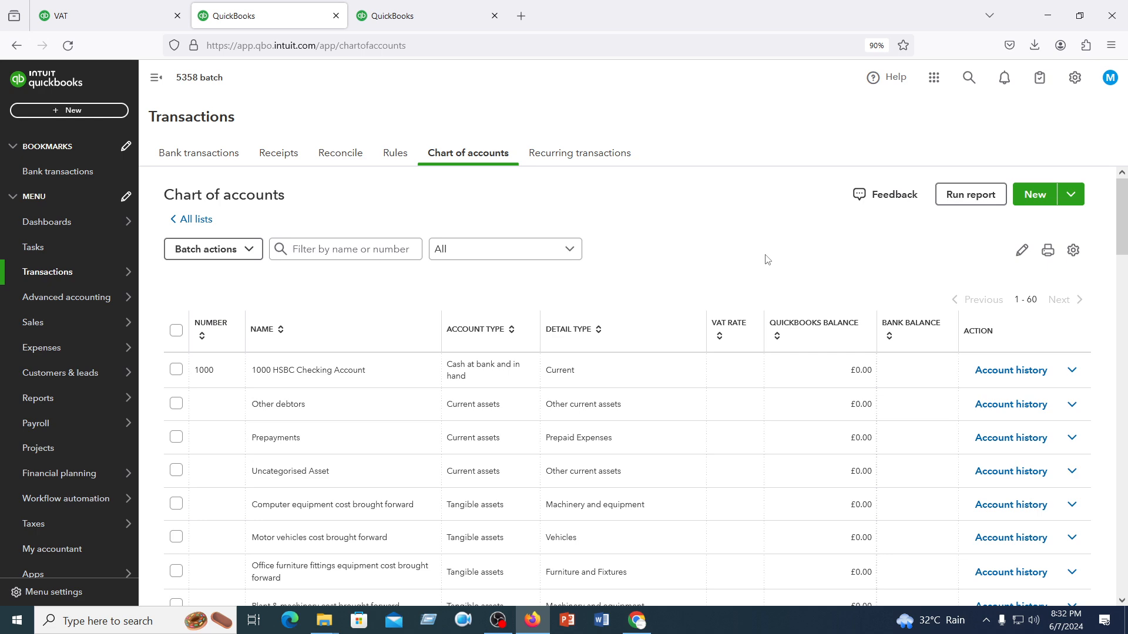
# From the Sales menu, open the Customers page in a new browser tab.
pyautogui.scroll(-15, 645, 460)
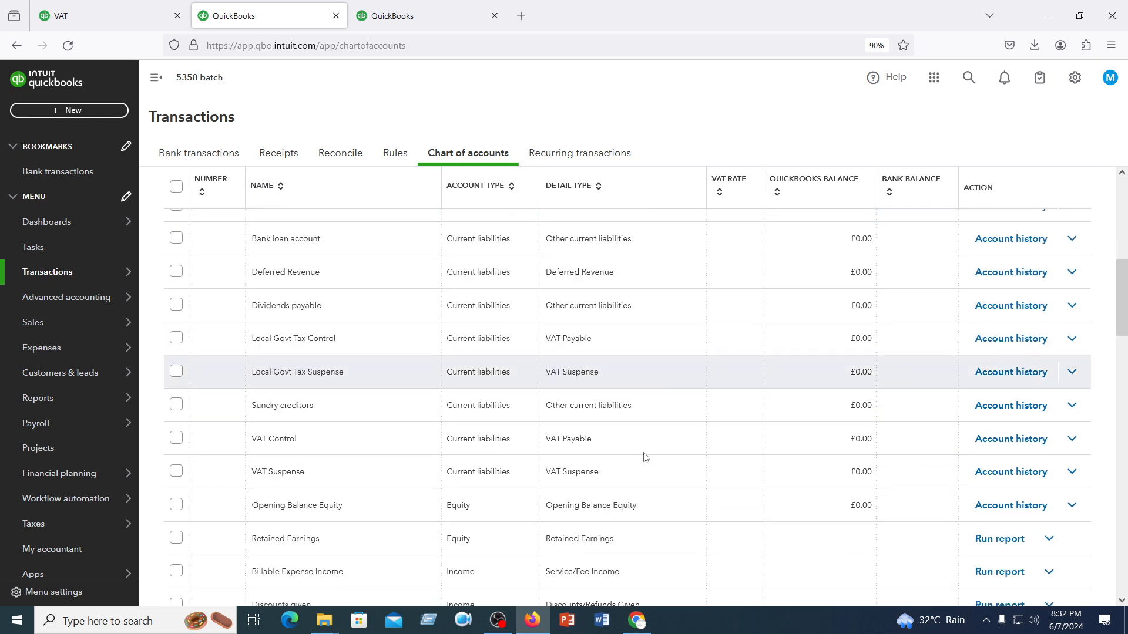
pyautogui.scroll(8, 646, 447)
pyautogui.scroll(10, 644, 450)
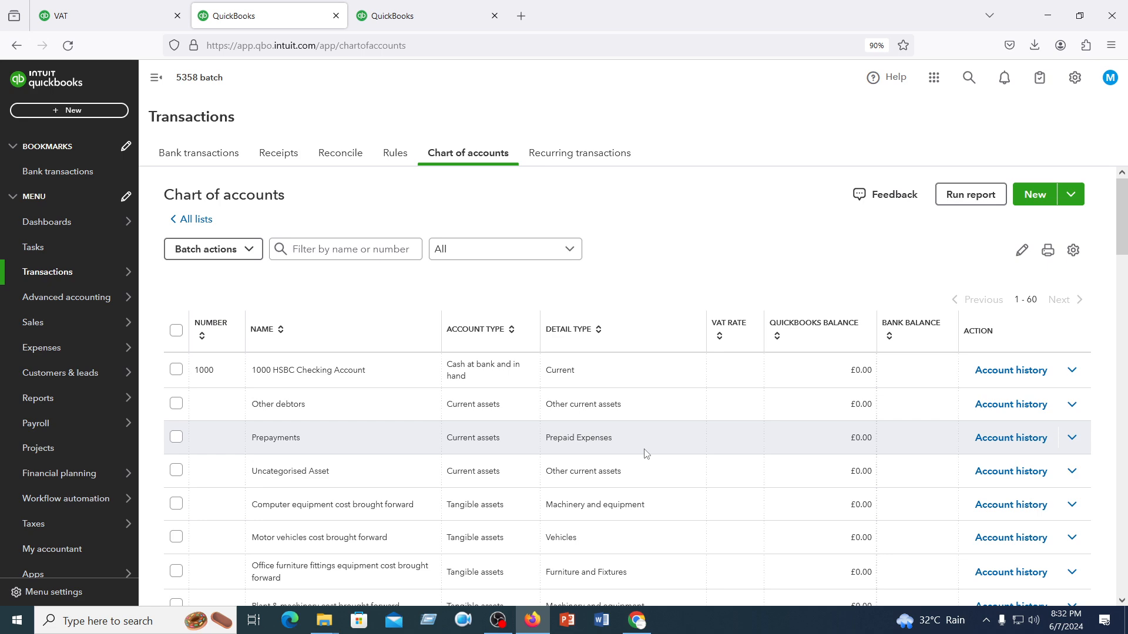
pyautogui.scroll(-5, 643, 449)
pyautogui.scroll(5, 644, 448)
pyautogui.moveTo(72, 347)
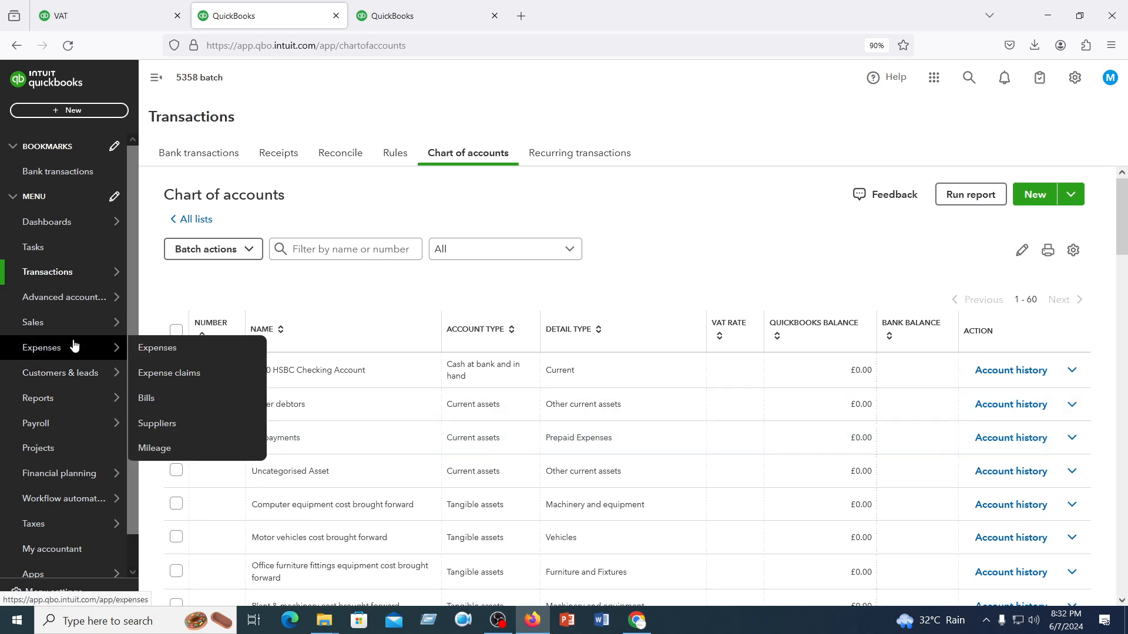
pyautogui.moveTo(78, 328)
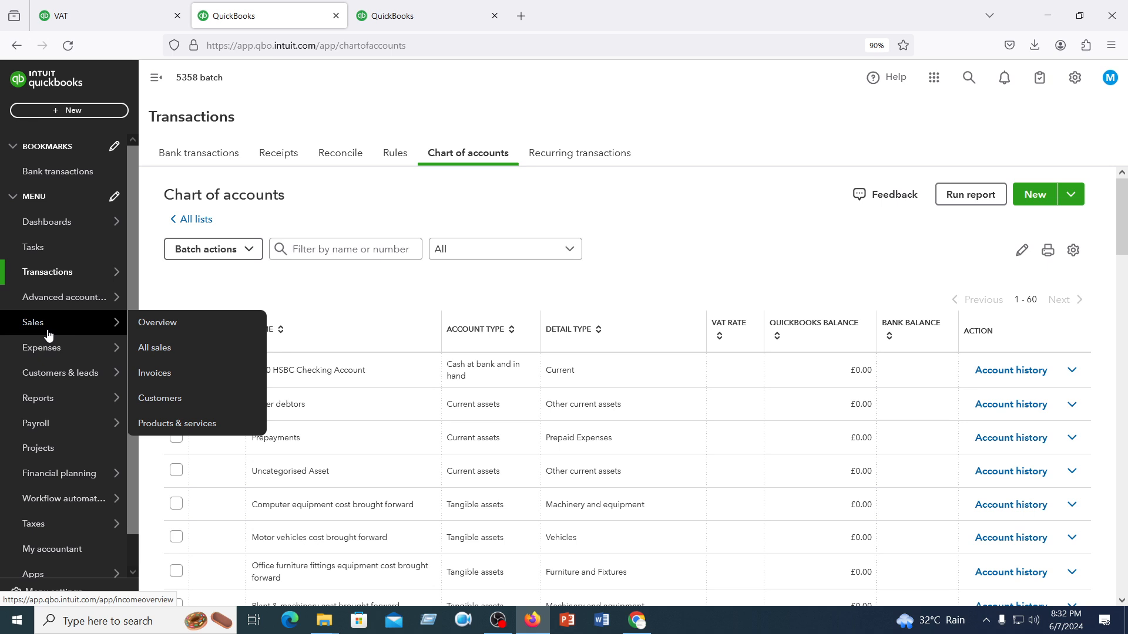
pyautogui.moveTo(48, 274)
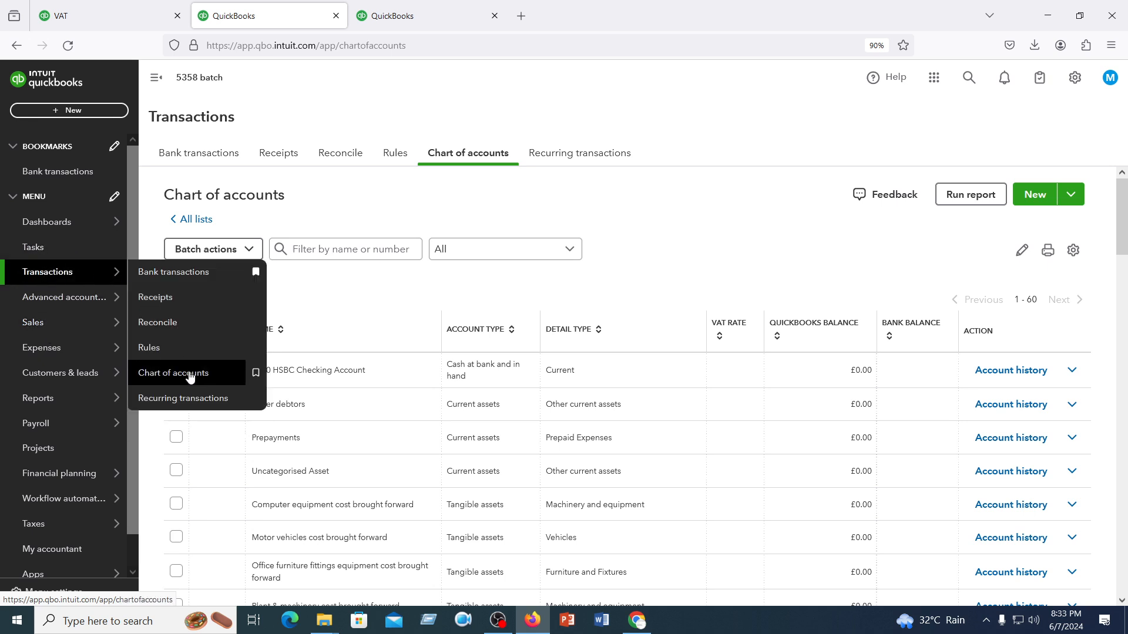
pyautogui.moveTo(37, 334)
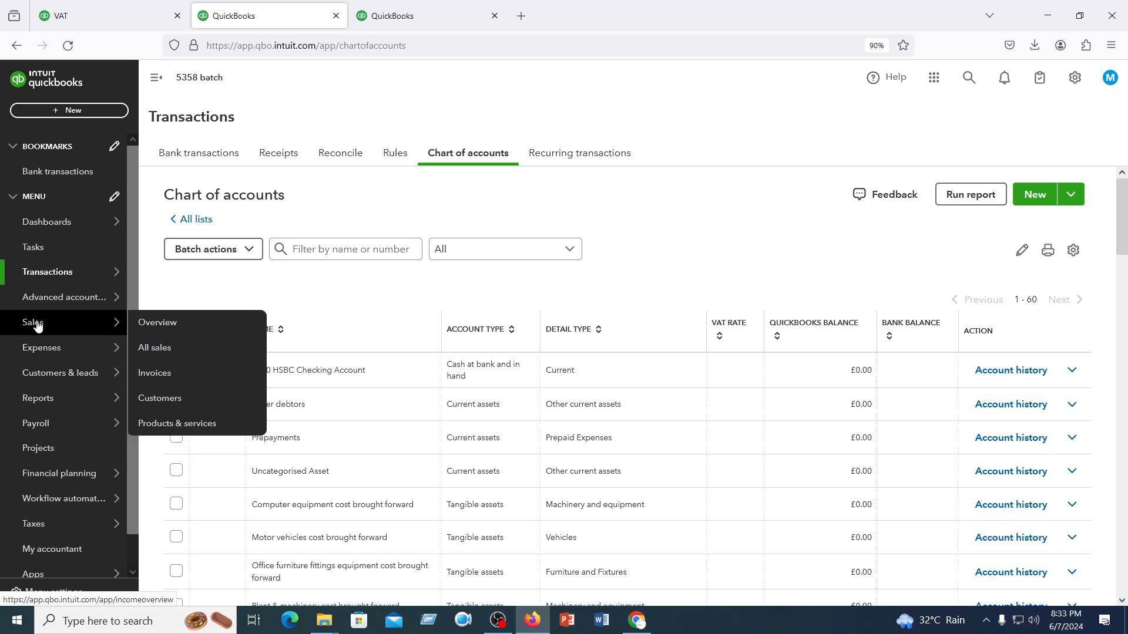
pyautogui.rightClick(168, 399)
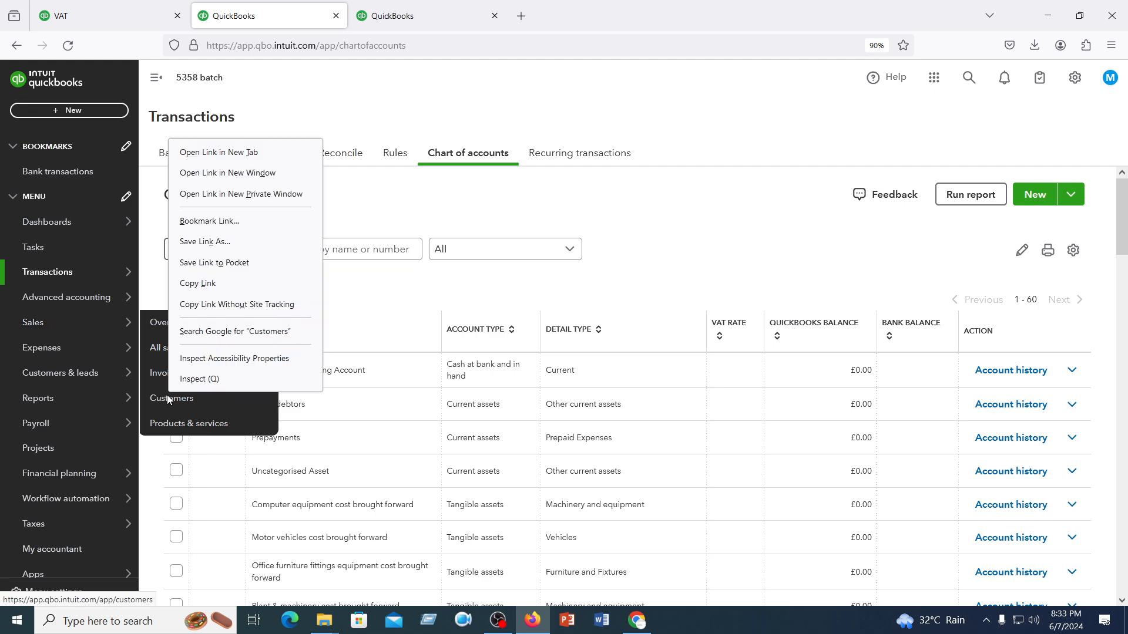
pyautogui.click(226, 154)
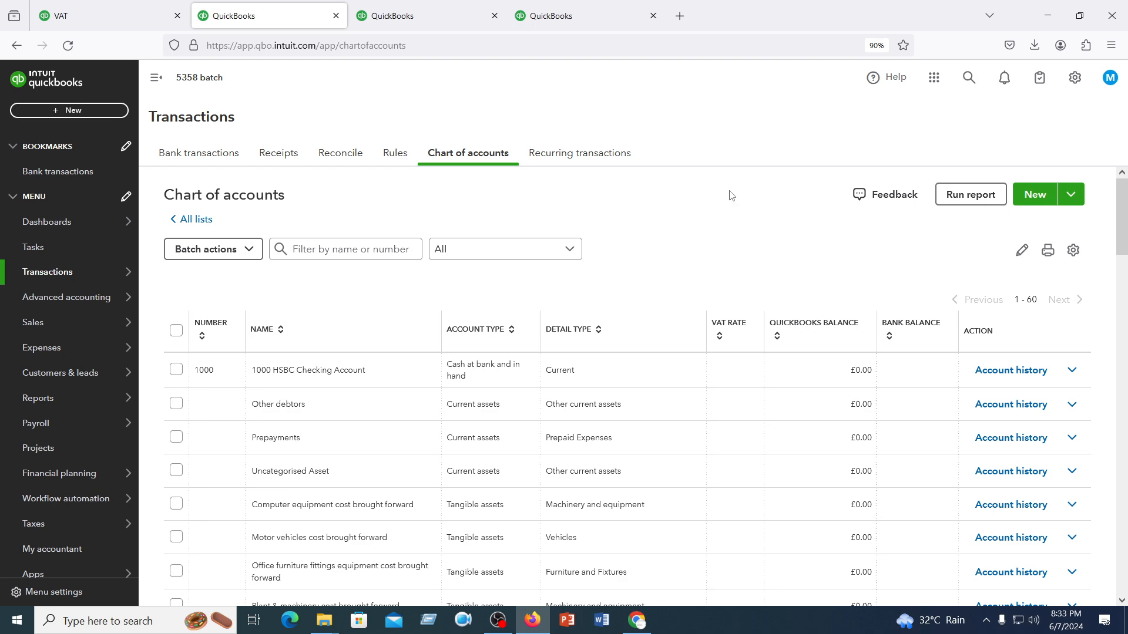
# In the Customers tab, start a new customer manually and try the first name and display name fields.
pyautogui.click(398, 19)
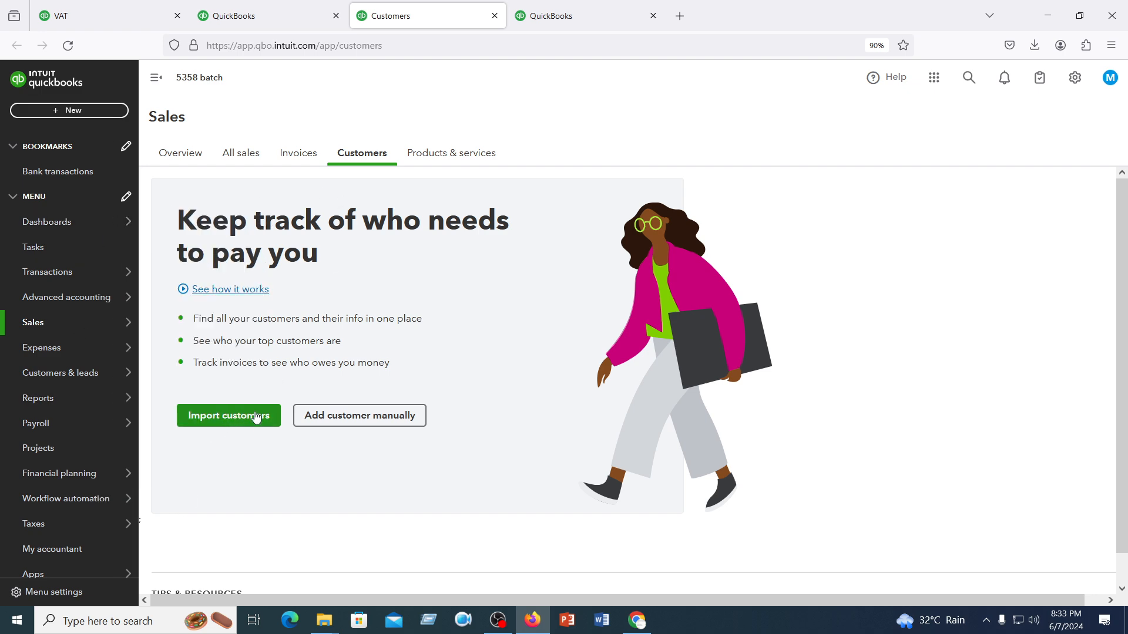
pyautogui.click(368, 421)
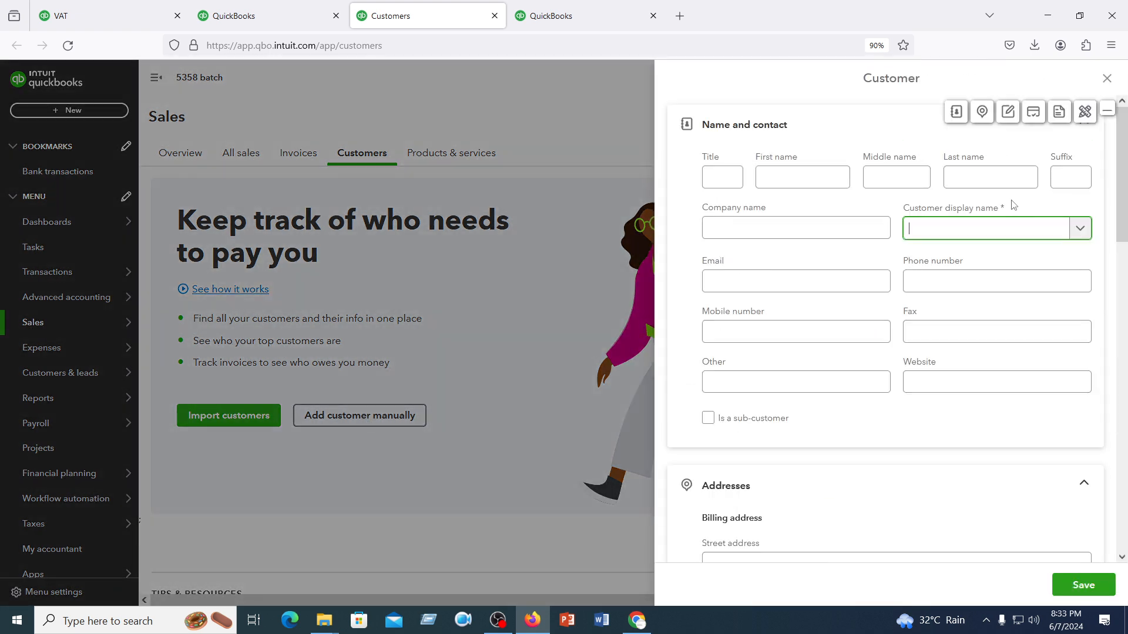
pyautogui.click(816, 177)
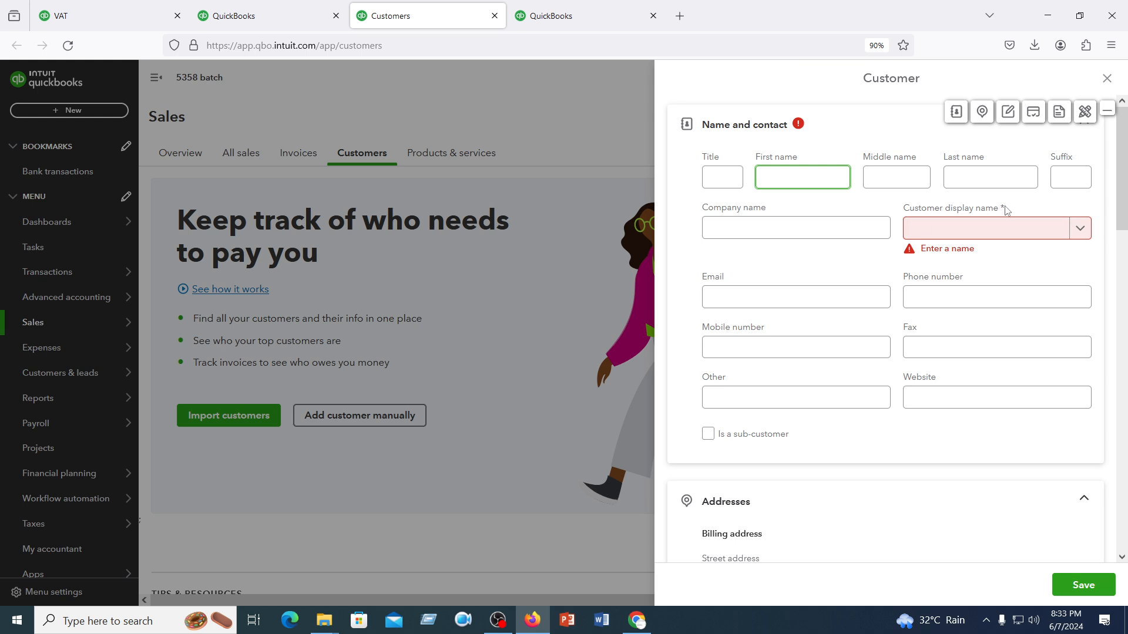
pyautogui.click(962, 235)
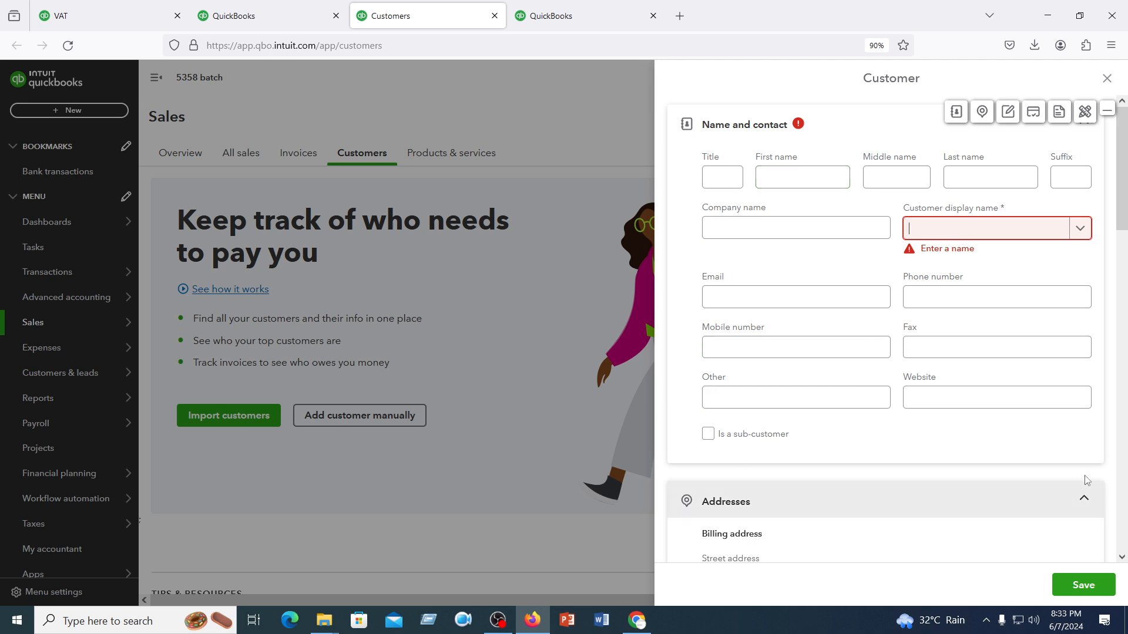
pyautogui.scroll(-6, 802, 489)
pyautogui.scroll(5, 796, 493)
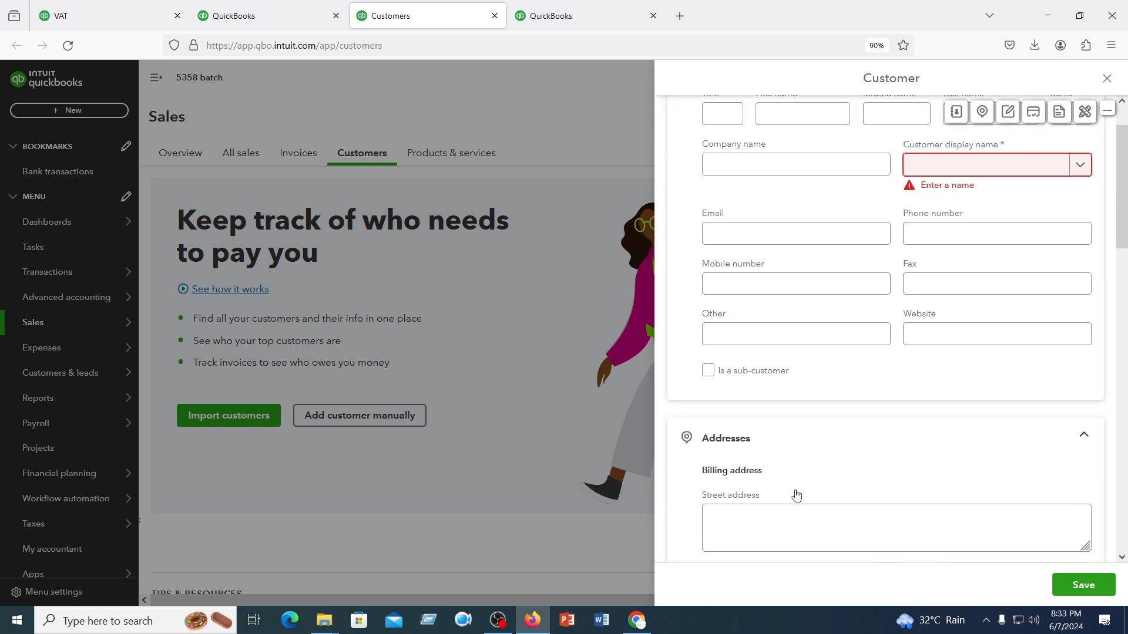
pyautogui.scroll(1, 796, 493)
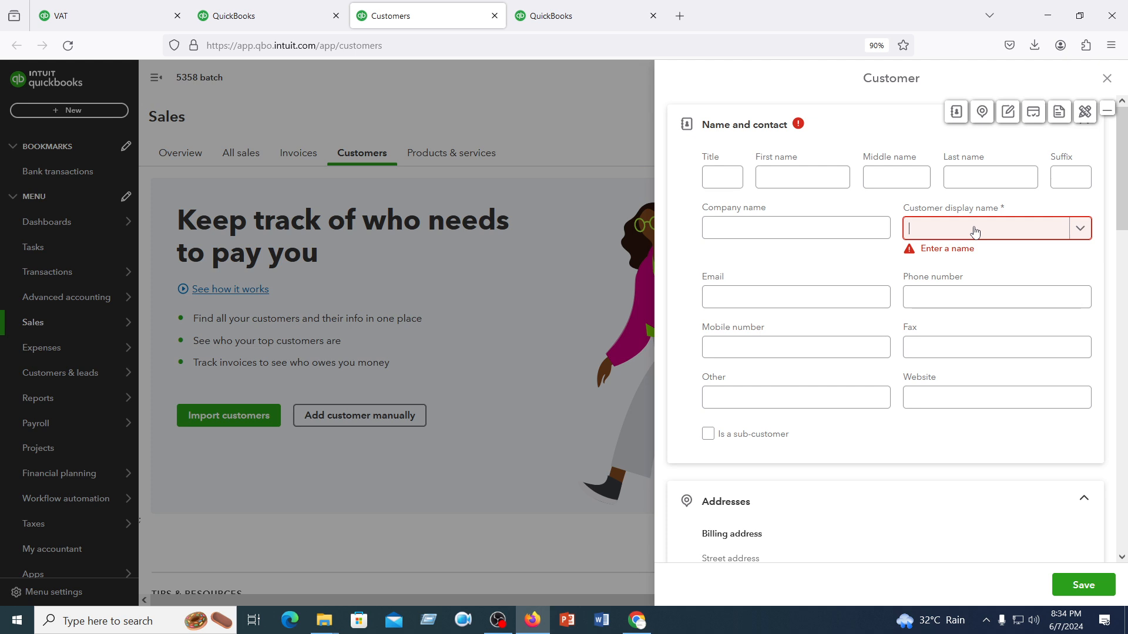
# Try the title, name, email and phone fields, then discard the form without saving.
pyautogui.click(724, 172)
pyautogui.click(800, 176)
pyautogui.click(886, 176)
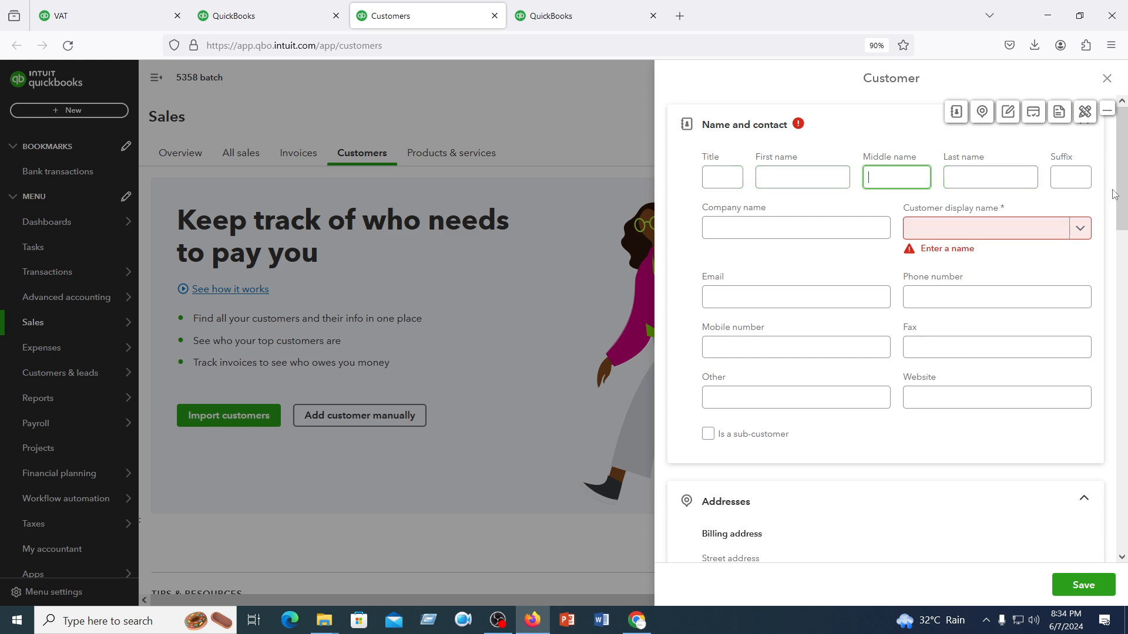
pyautogui.click(754, 297)
pyautogui.click(935, 295)
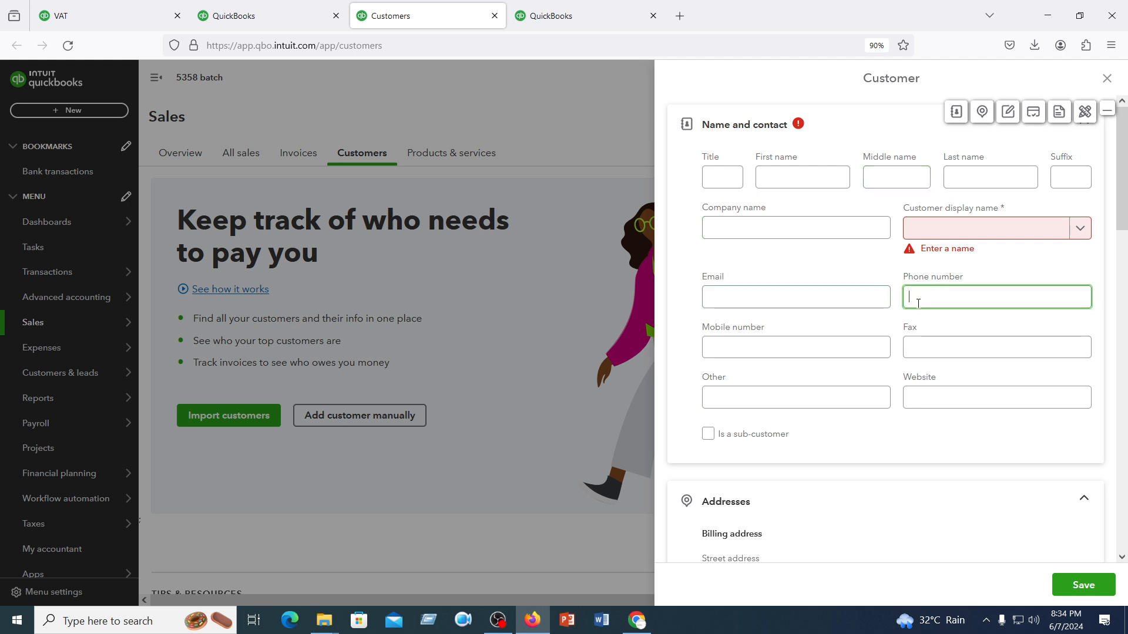
pyautogui.scroll(-3, 785, 421)
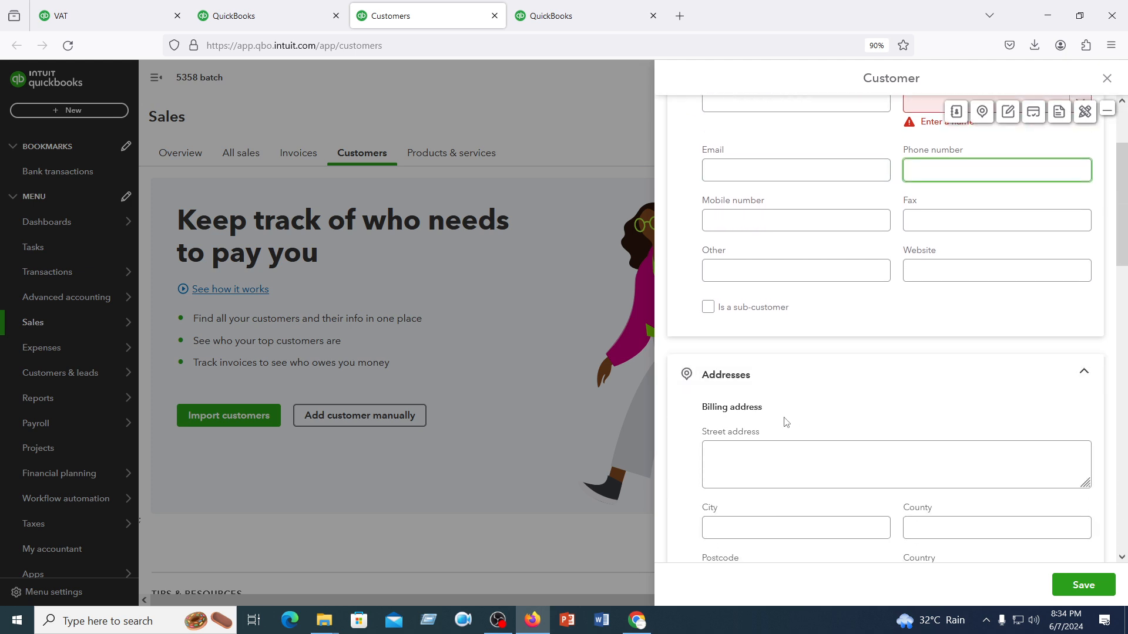
pyautogui.scroll(3, 785, 421)
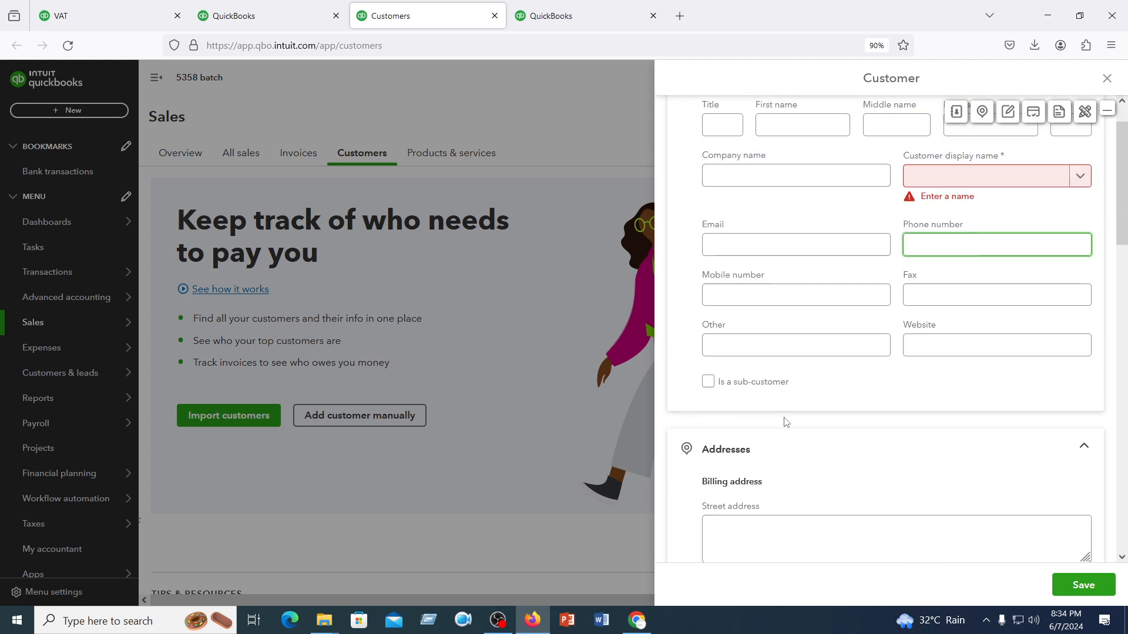
pyautogui.click(1105, 80)
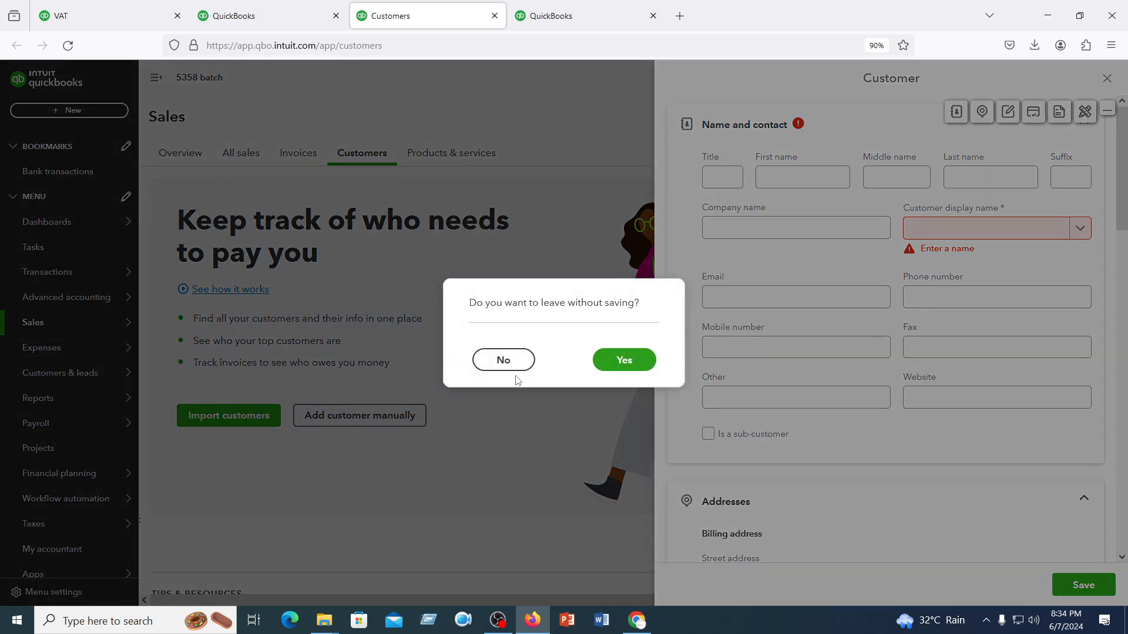
pyautogui.click(610, 370)
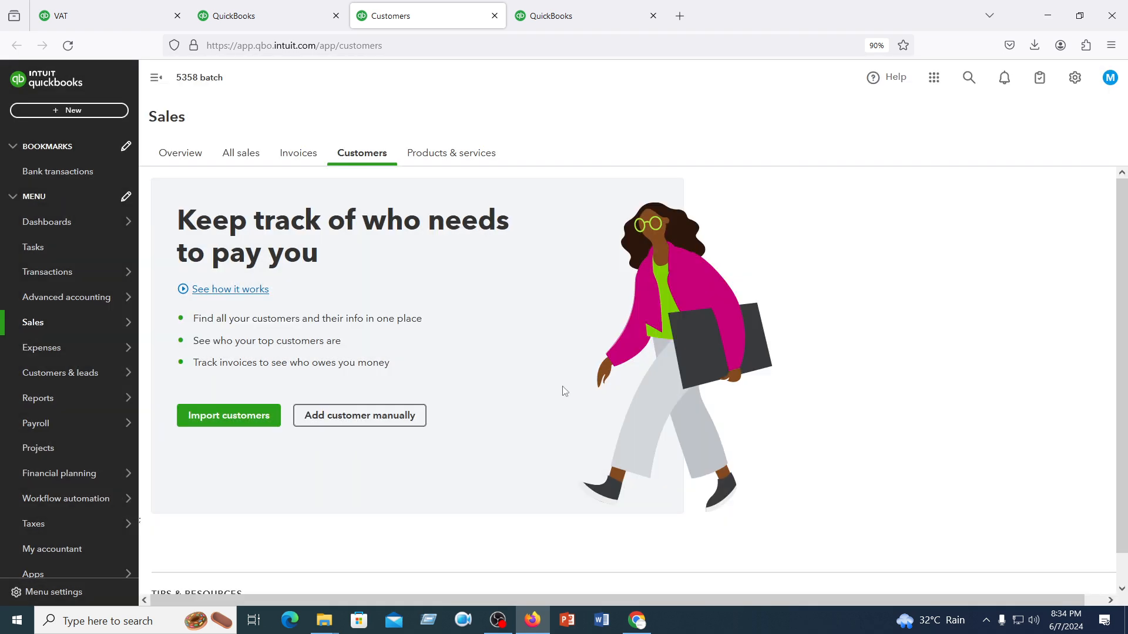
pyautogui.click(232, 418)
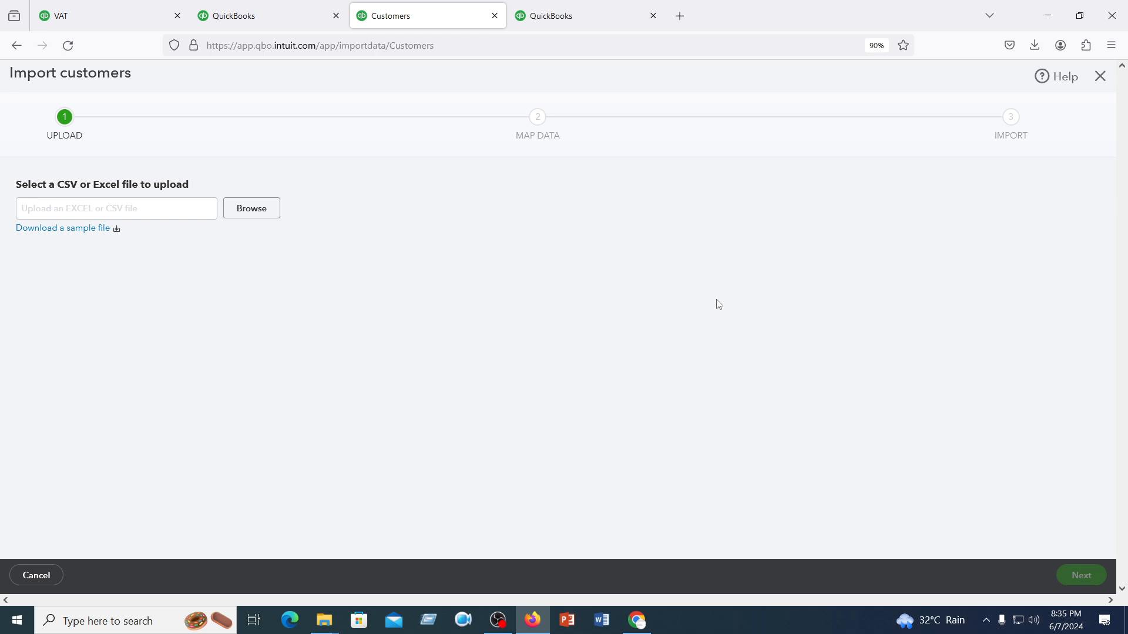
pyautogui.click(1100, 76)
pyautogui.moveTo(33, 322)
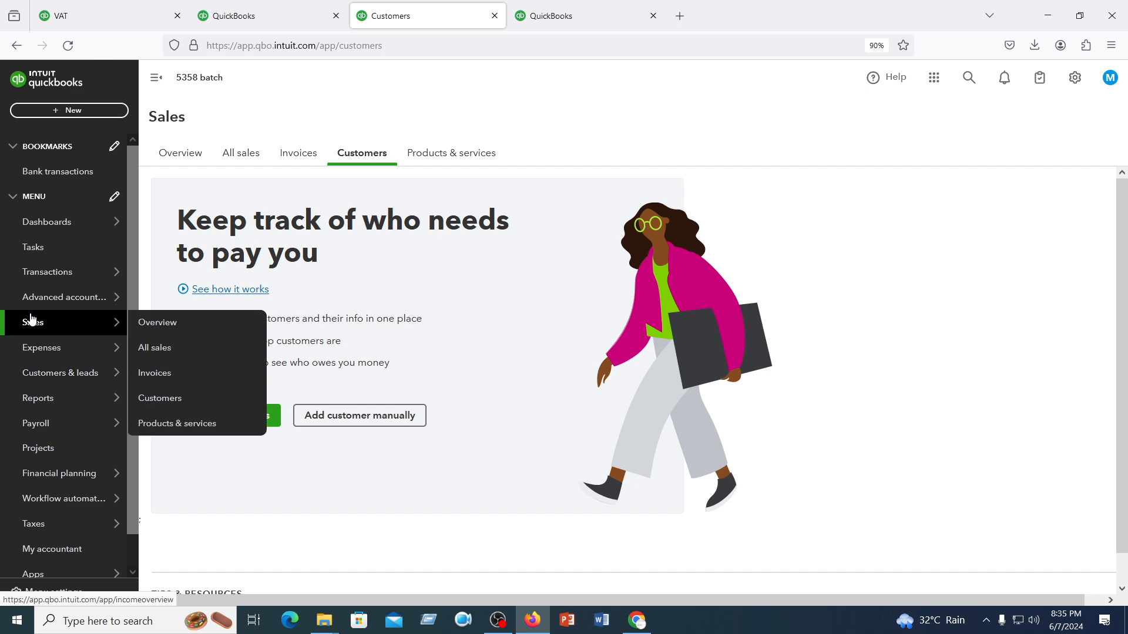
# Open Customers in another new tab and start adding a customer manually.
pyautogui.rightClick(165, 405)
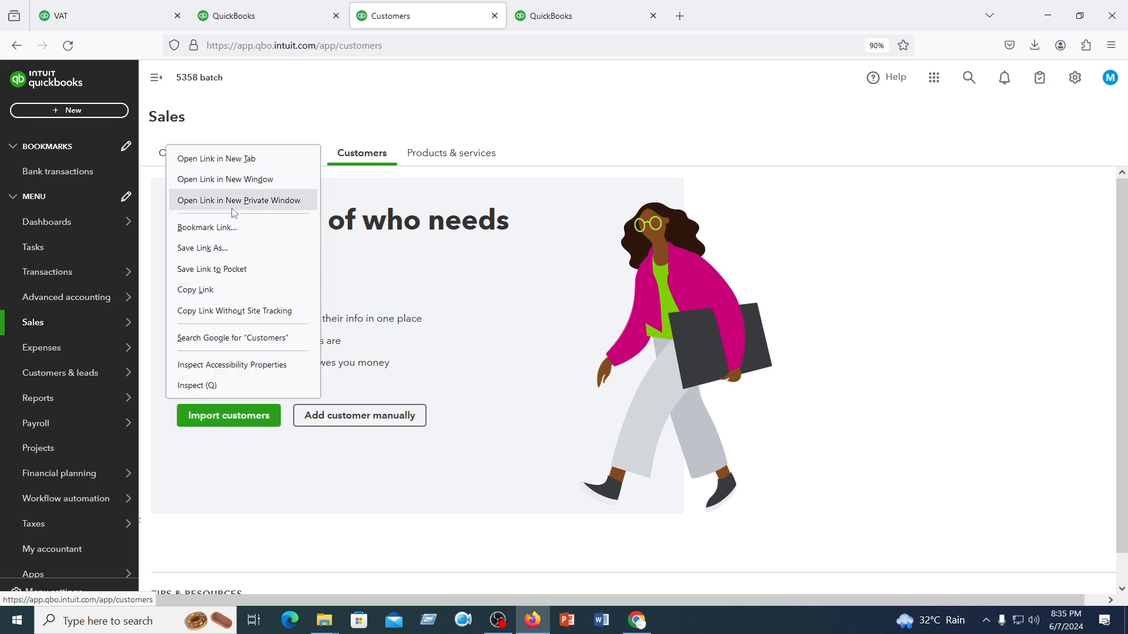
pyautogui.click(212, 158)
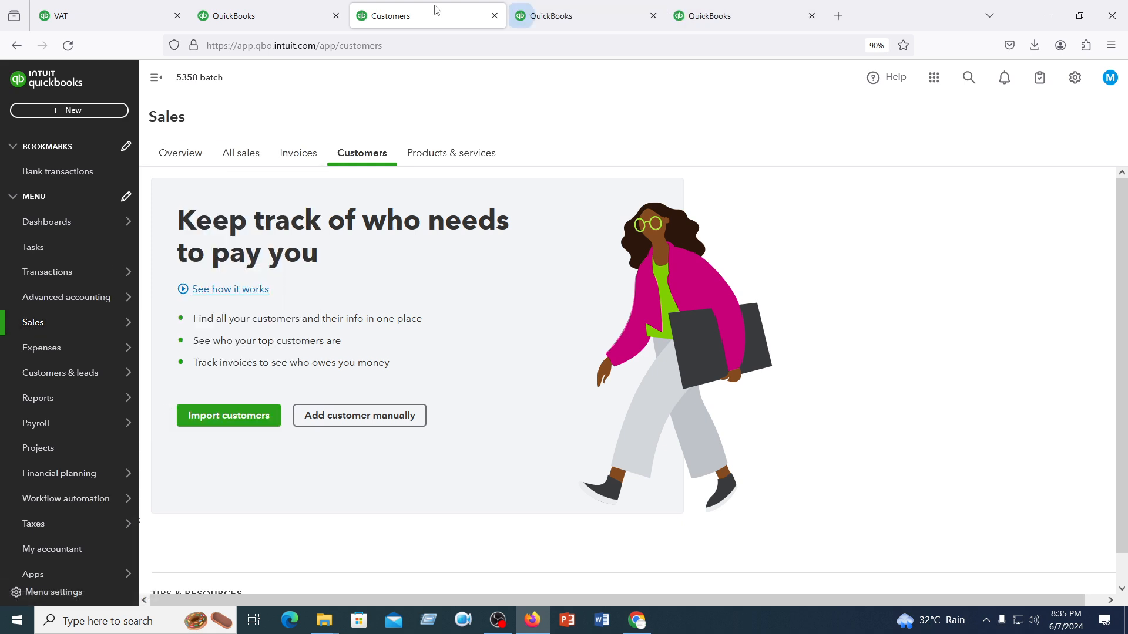
pyautogui.click(554, 20)
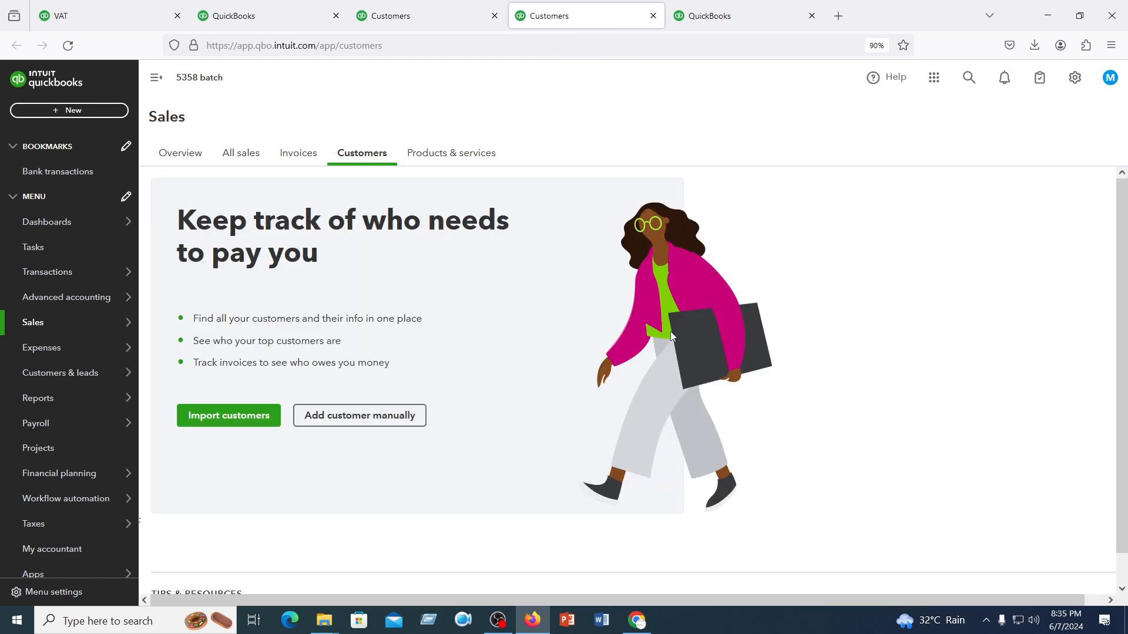
pyautogui.click(369, 421)
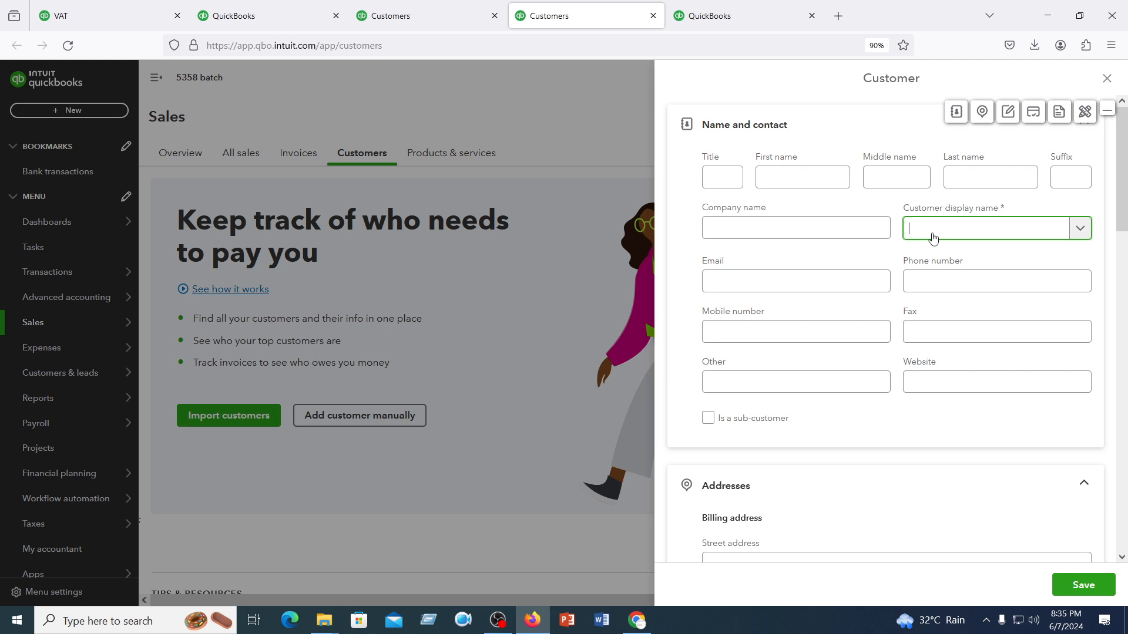
# Enter the customer's display name and save the new customer.
pyautogui.write('mre')
pyautogui.press('BackSpace')
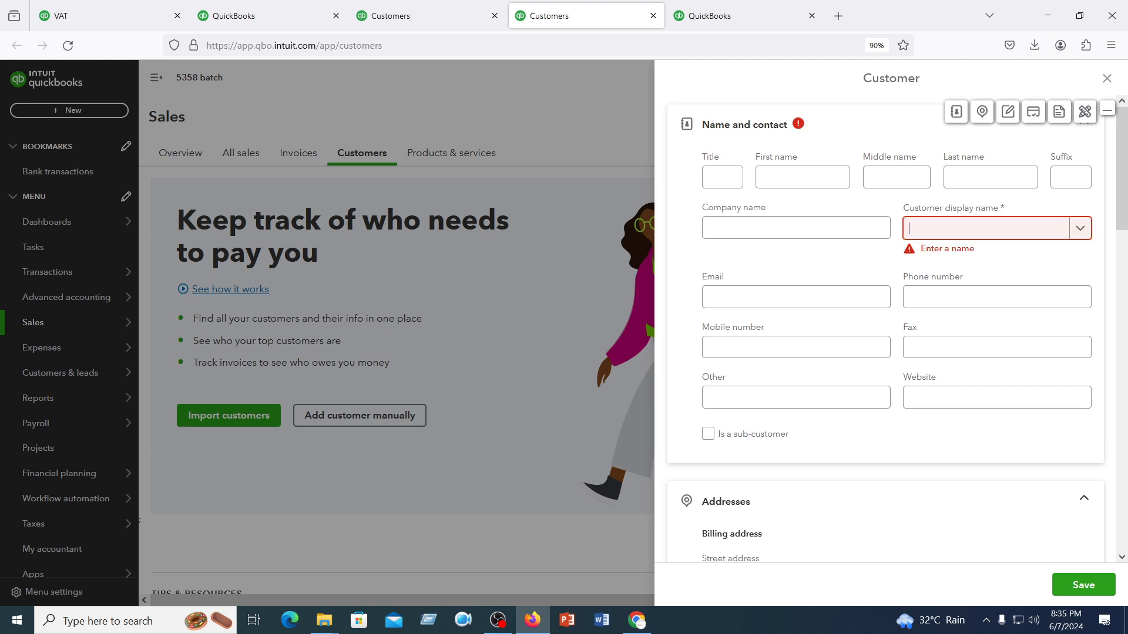
pyautogui.write('Mr. Byden')
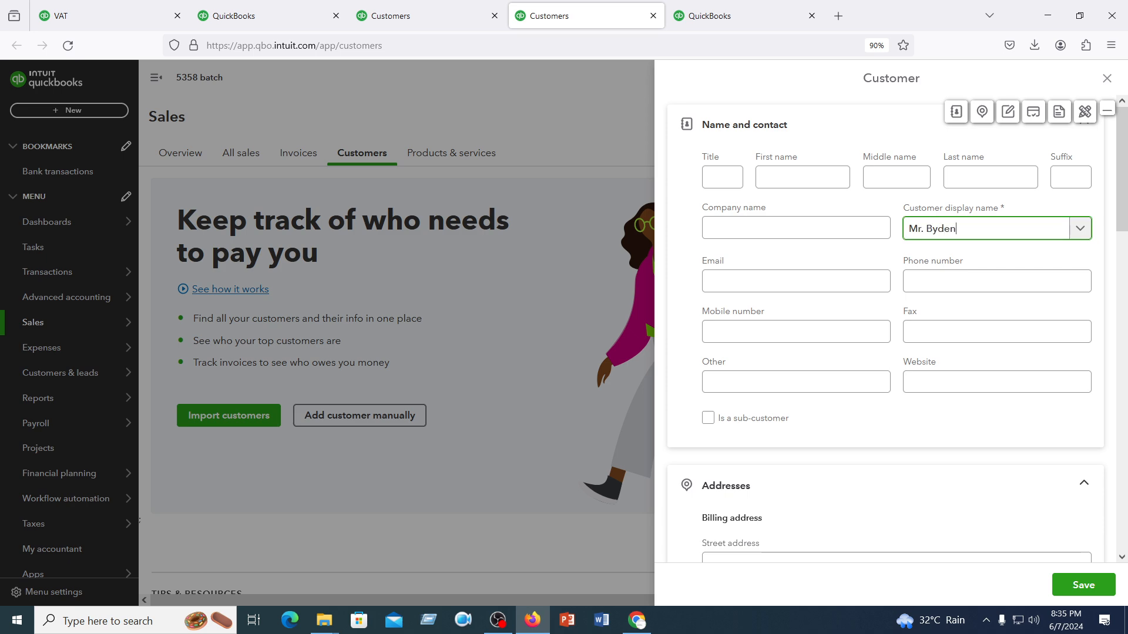
pyautogui.click(935, 275)
pyautogui.scroll(-2, 934, 282)
pyautogui.scroll(2, 764, 411)
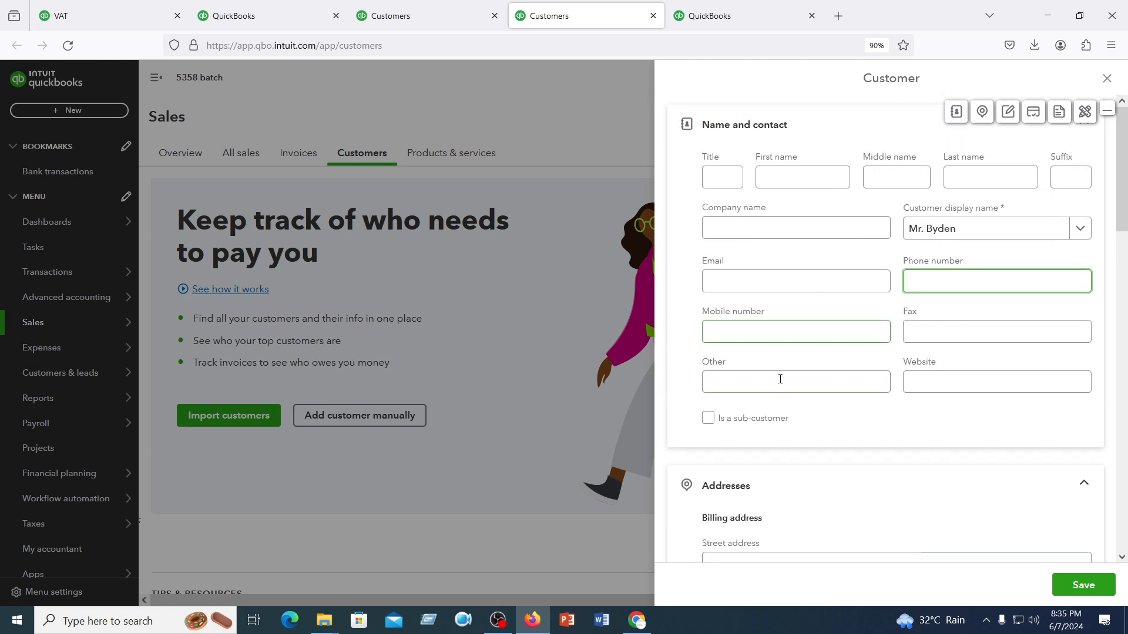
pyautogui.scroll(-10, 787, 376)
pyautogui.click(1084, 586)
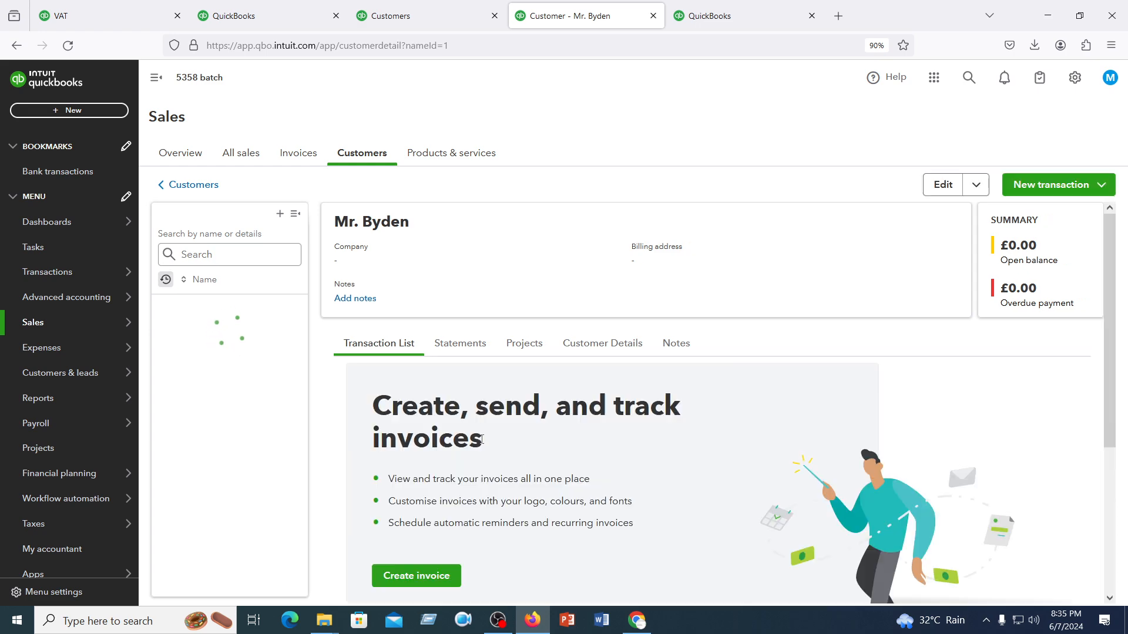
pyautogui.scroll(-4, 539, 443)
pyautogui.scroll(3, 542, 444)
pyautogui.scroll(1, 543, 444)
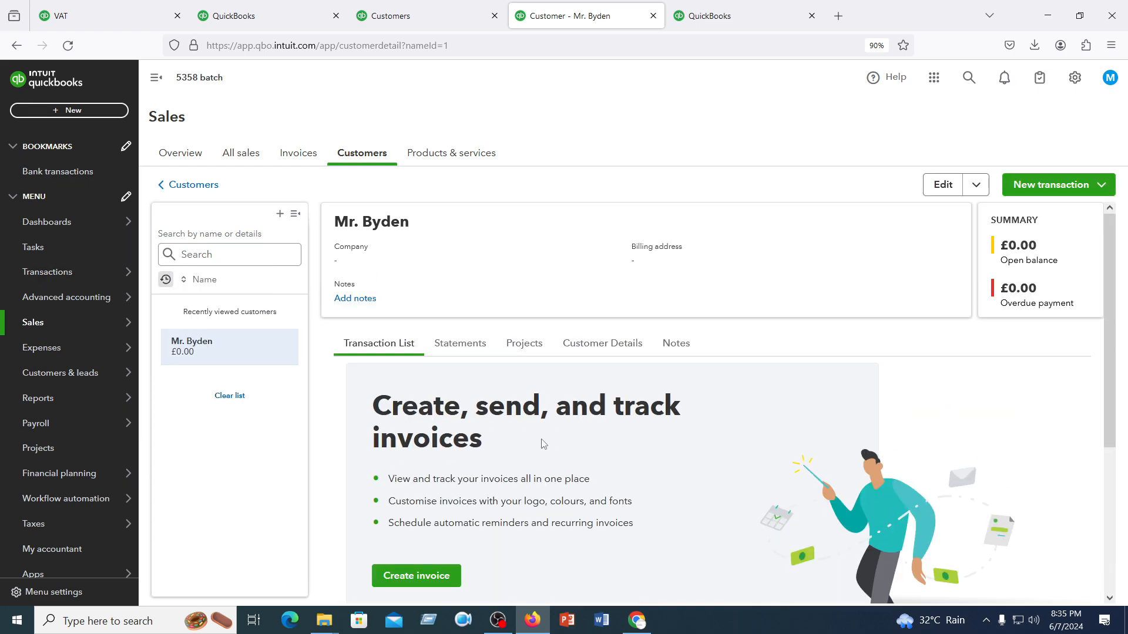
pyautogui.click(1097, 190)
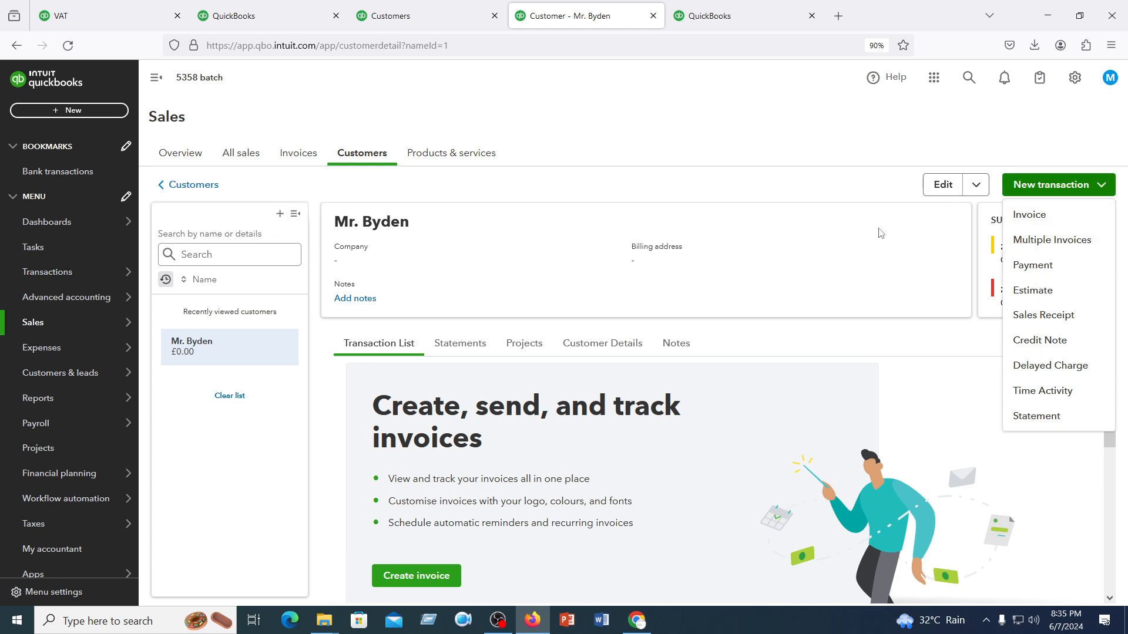
pyautogui.click(923, 208)
pyautogui.click(977, 187)
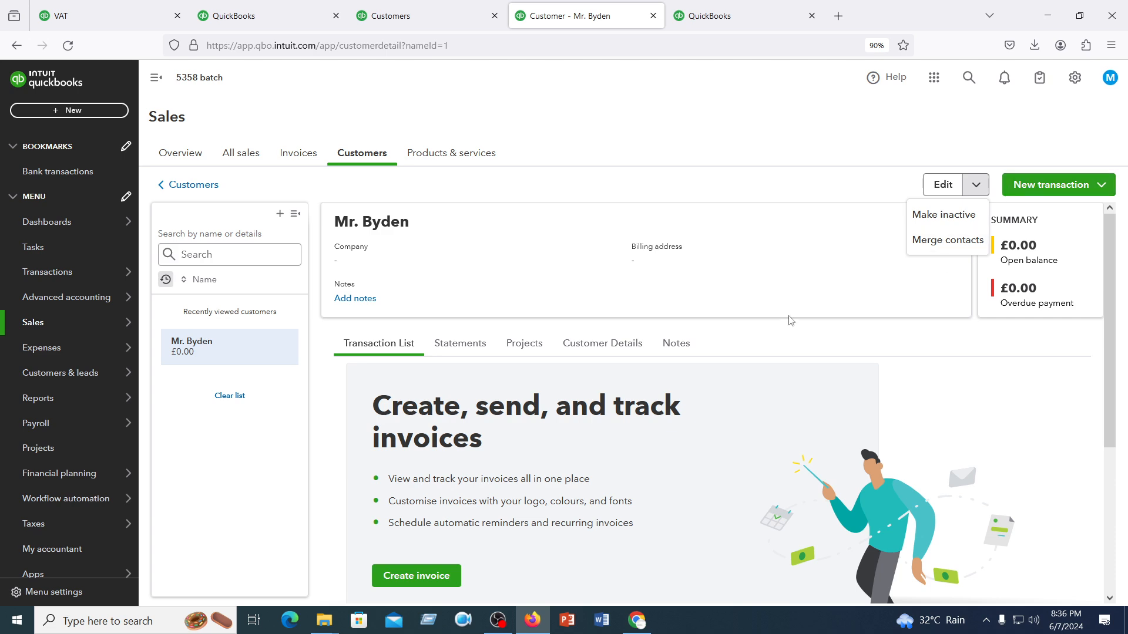
pyautogui.click(717, 253)
pyautogui.scroll(-4, 492, 385)
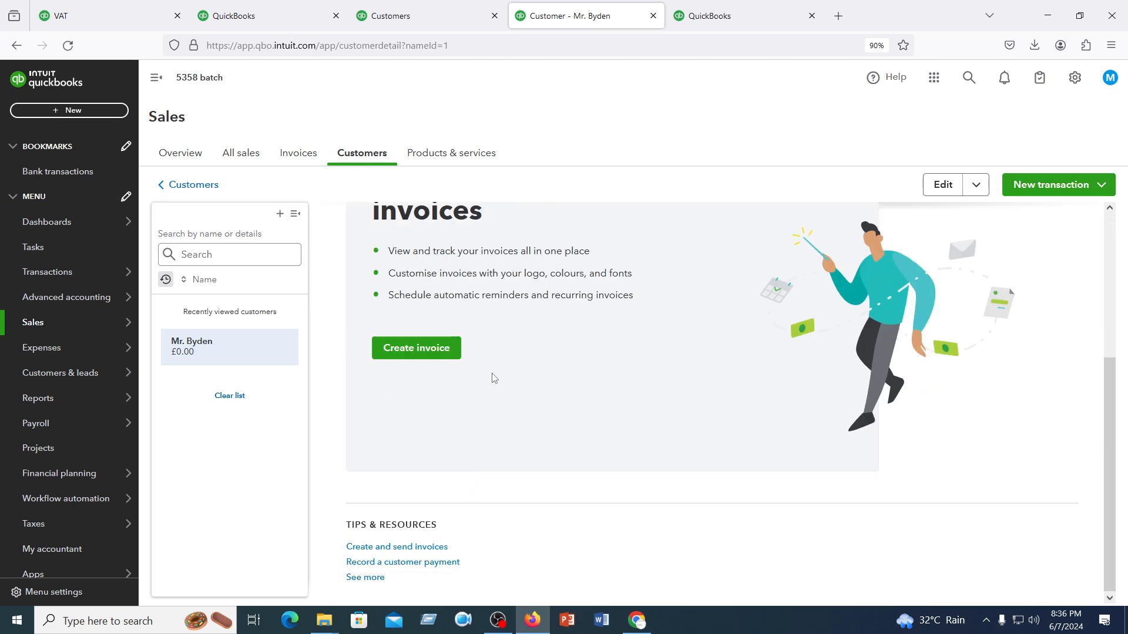
pyautogui.scroll(4, 492, 382)
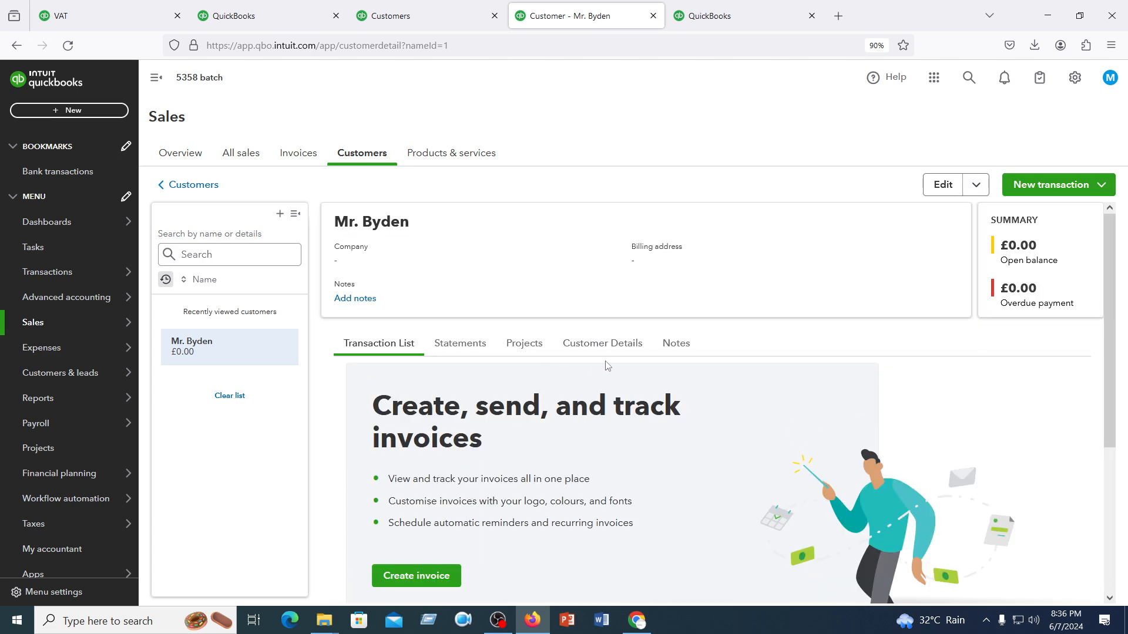
pyautogui.scroll(-3, 830, 429)
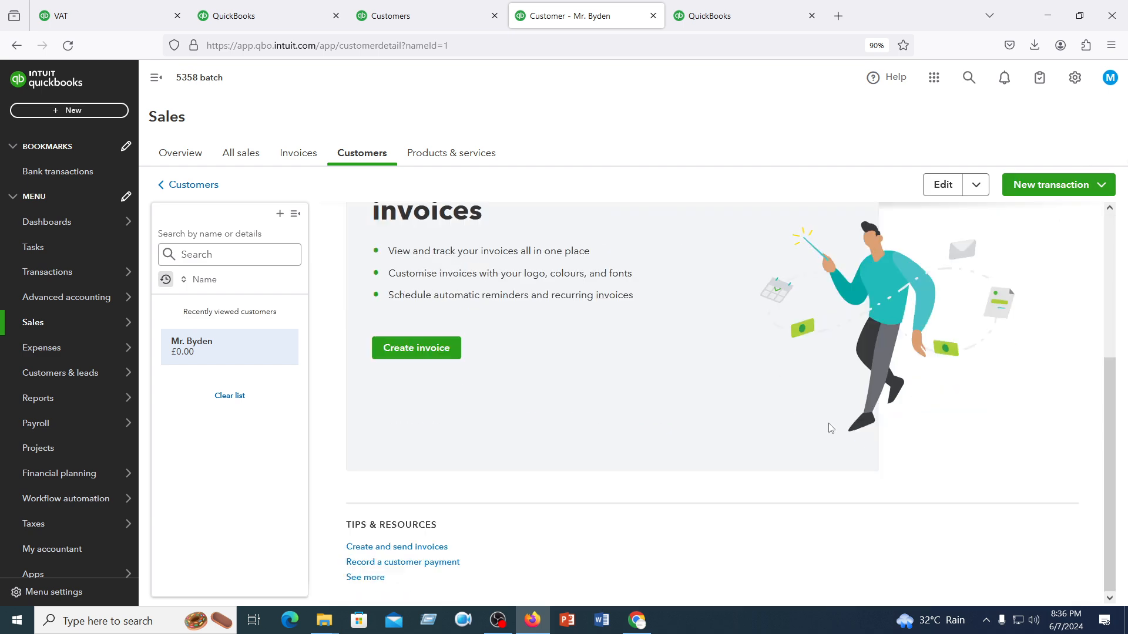
pyautogui.scroll(4, 829, 426)
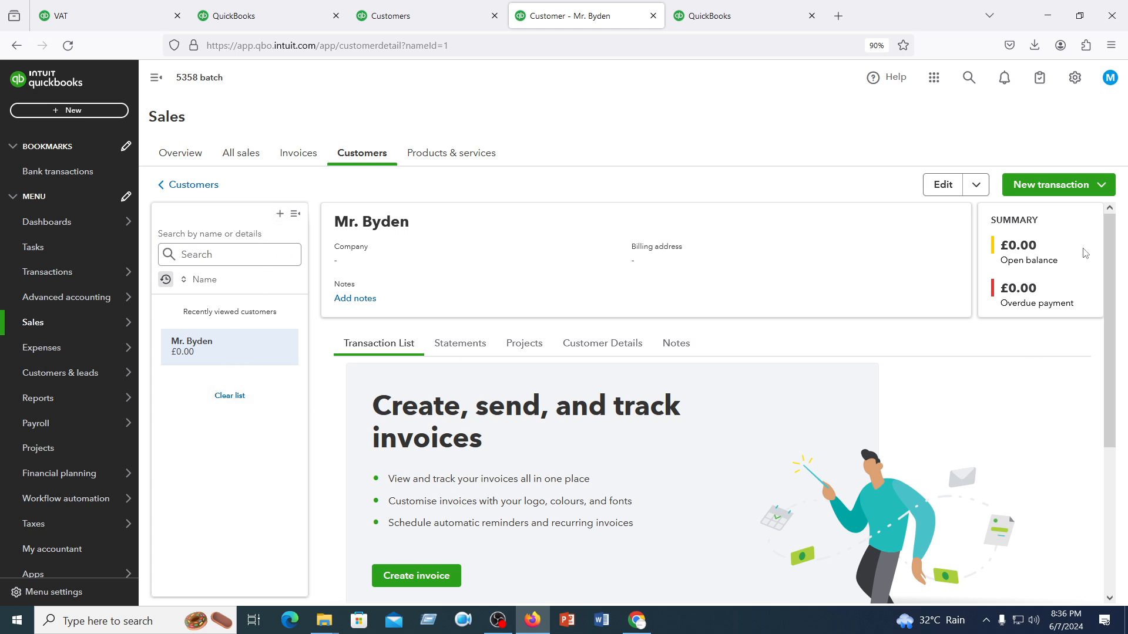
pyautogui.click(1101, 186)
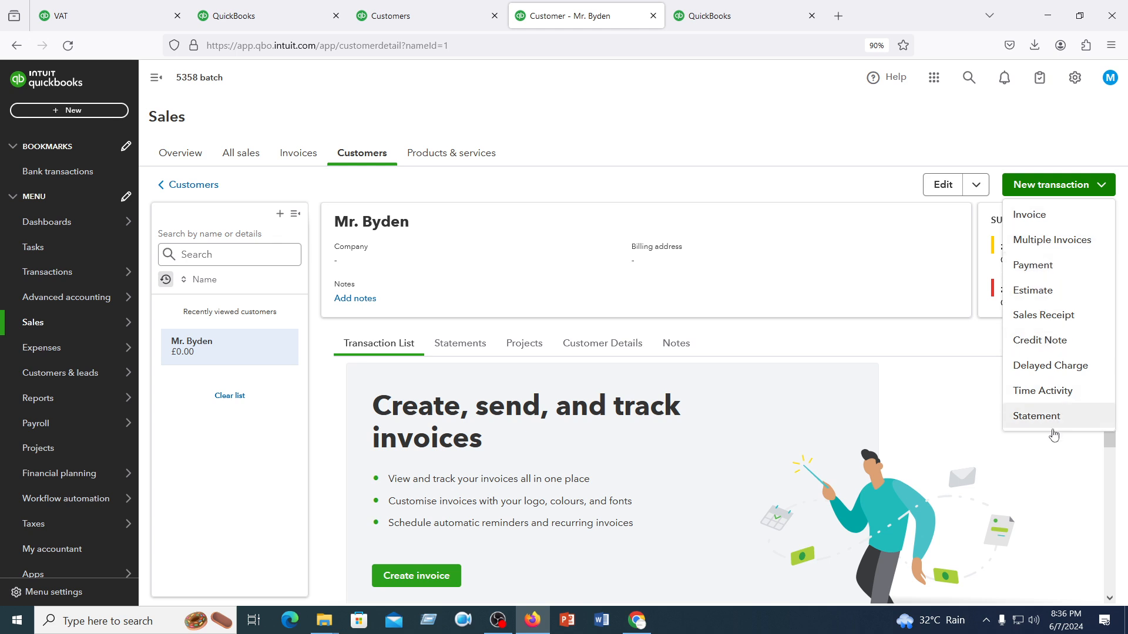
pyautogui.click(946, 186)
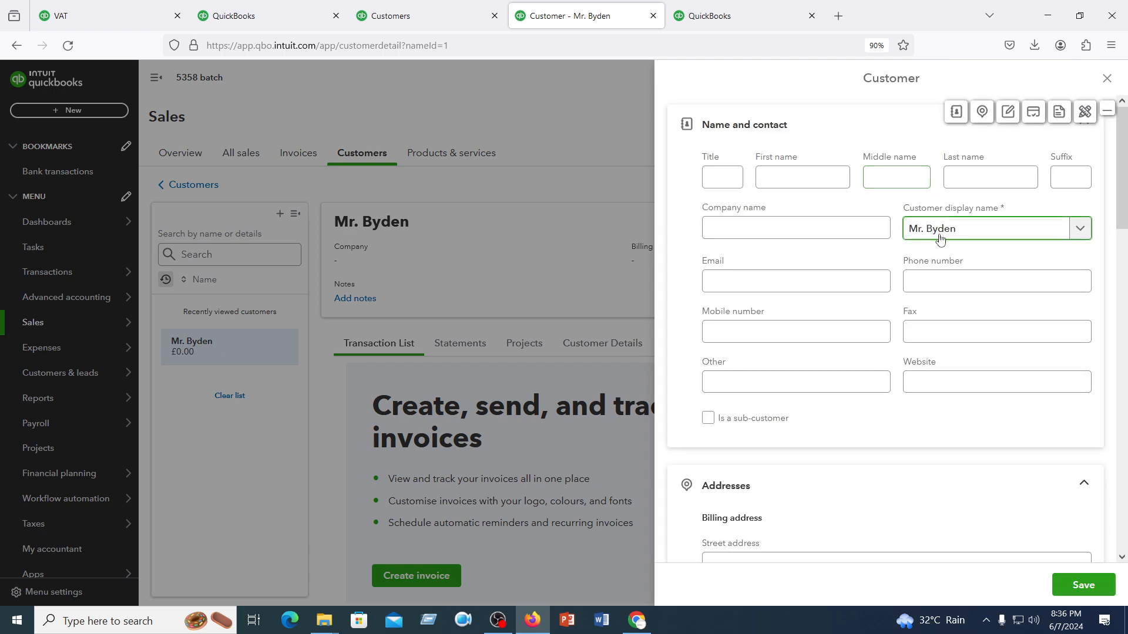
pyautogui.scroll(-6, 814, 460)
pyautogui.scroll(-12, 815, 460)
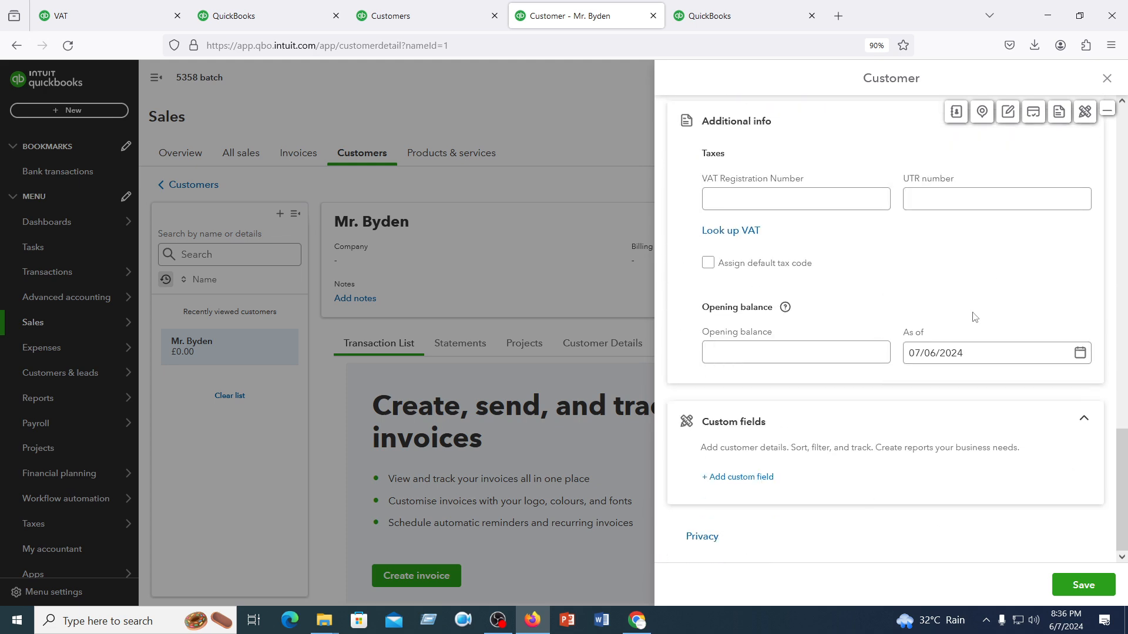
pyautogui.scroll(5, 994, 269)
pyautogui.click(1106, 78)
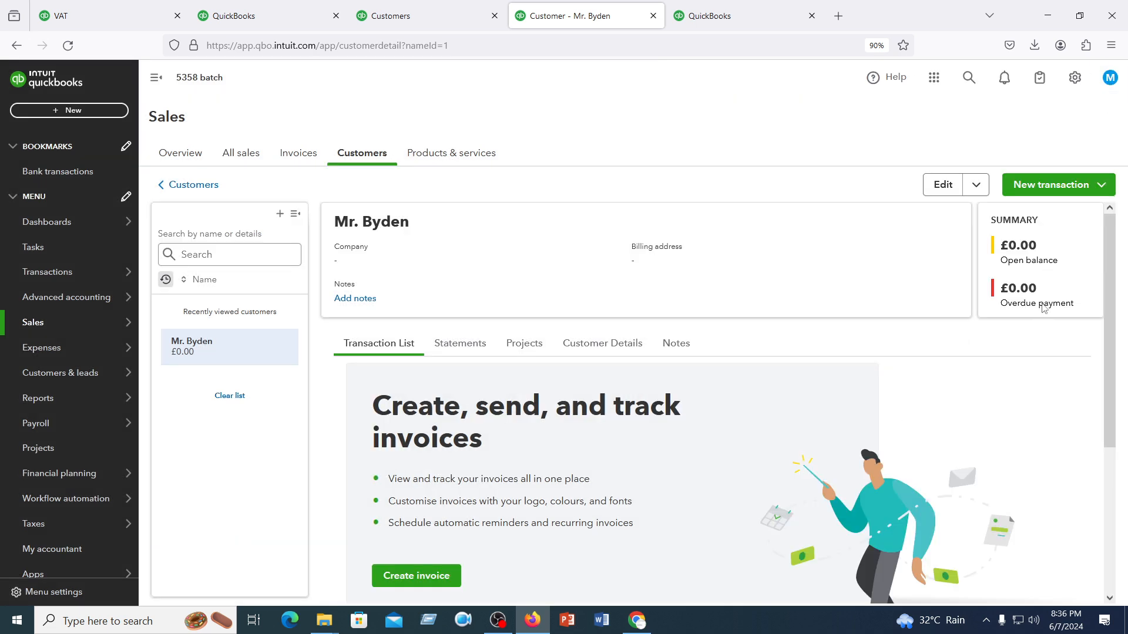
pyautogui.click(1103, 186)
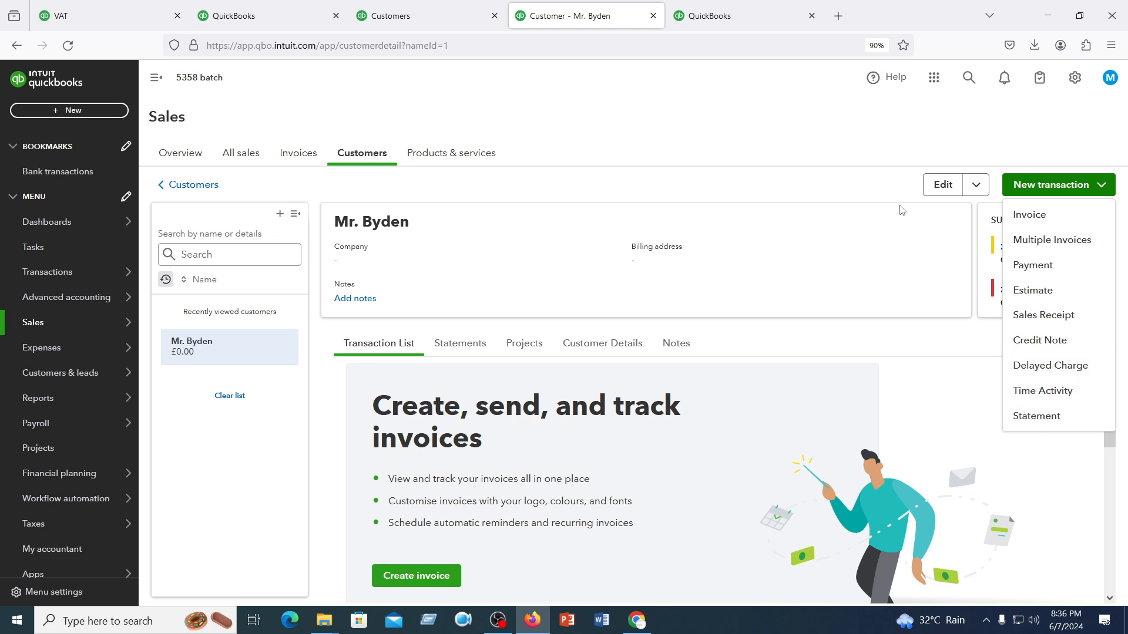
pyautogui.click(975, 185)
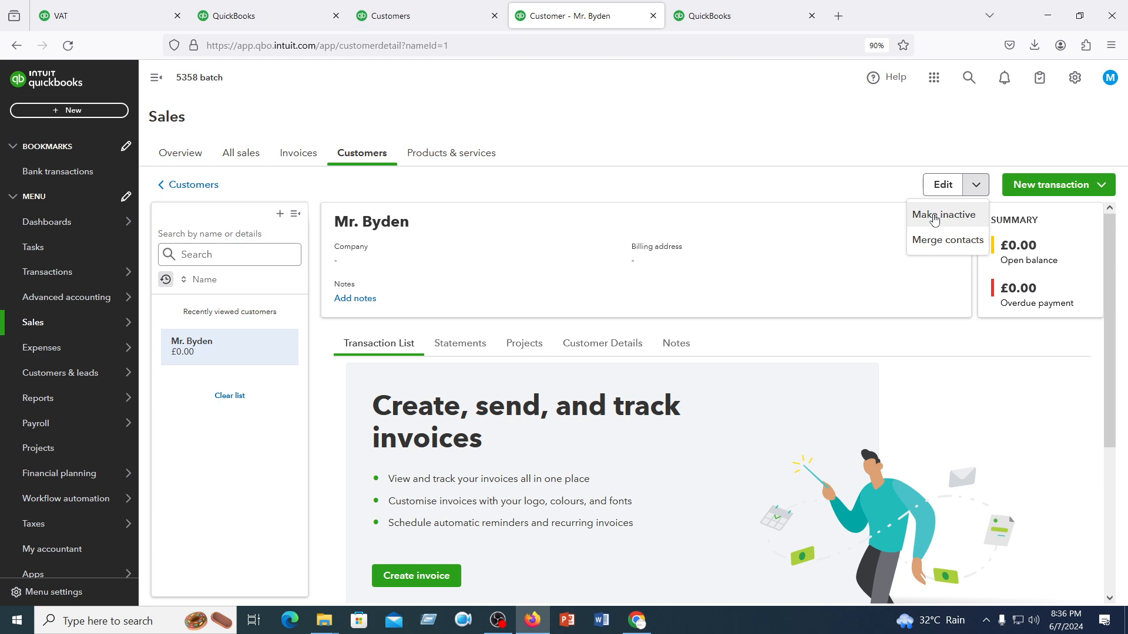
pyautogui.click(730, 171)
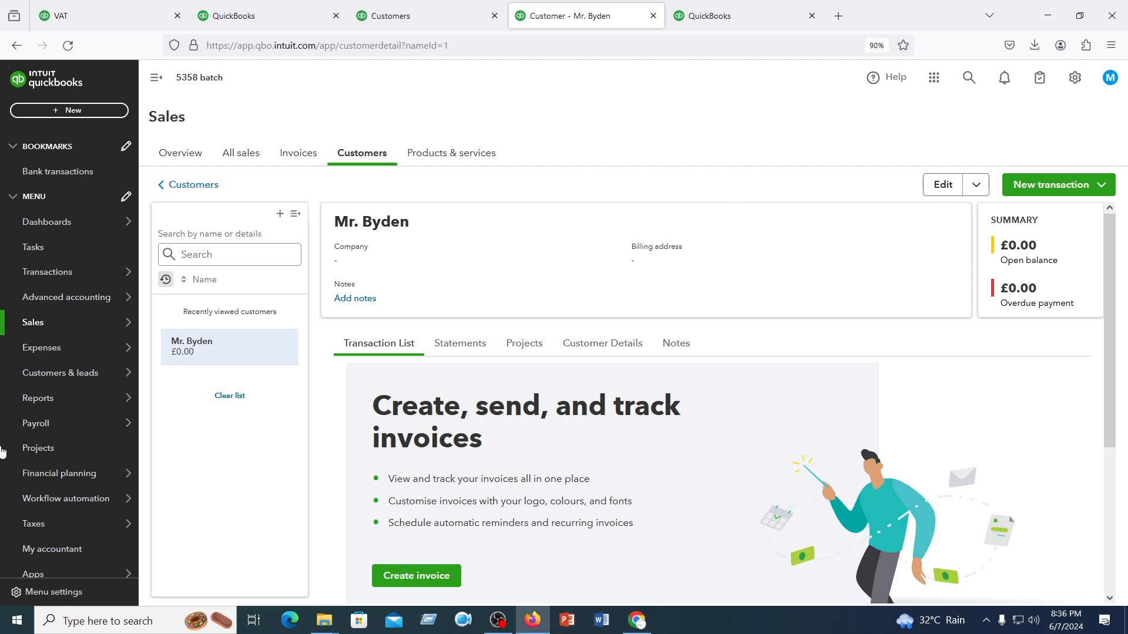
pyautogui.scroll(-5, 517, 398)
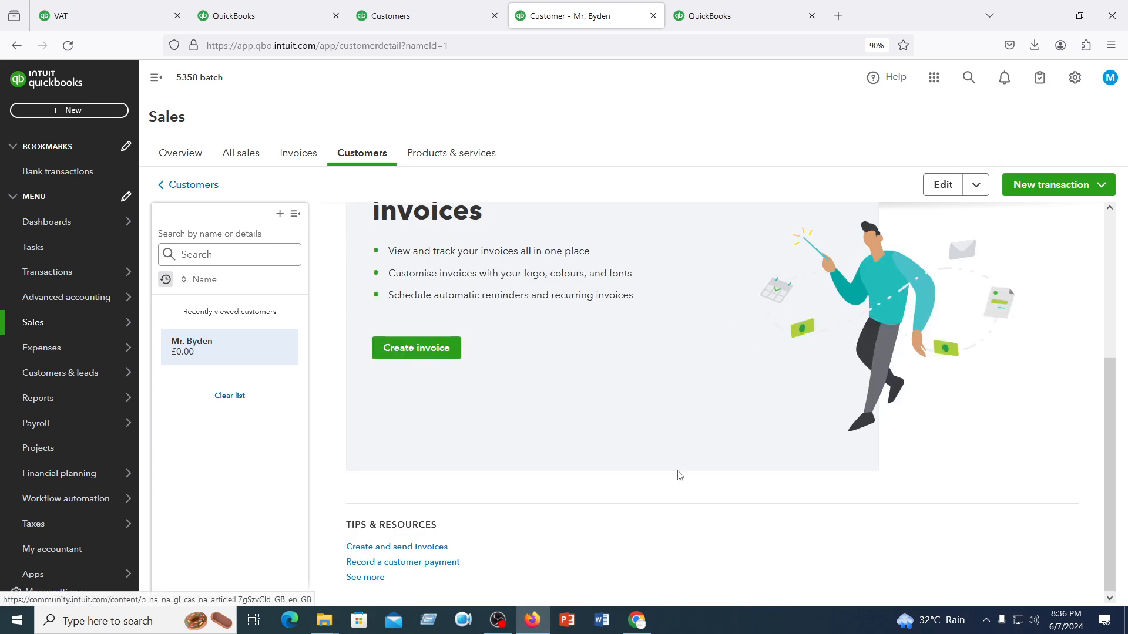
pyautogui.scroll(5, 678, 476)
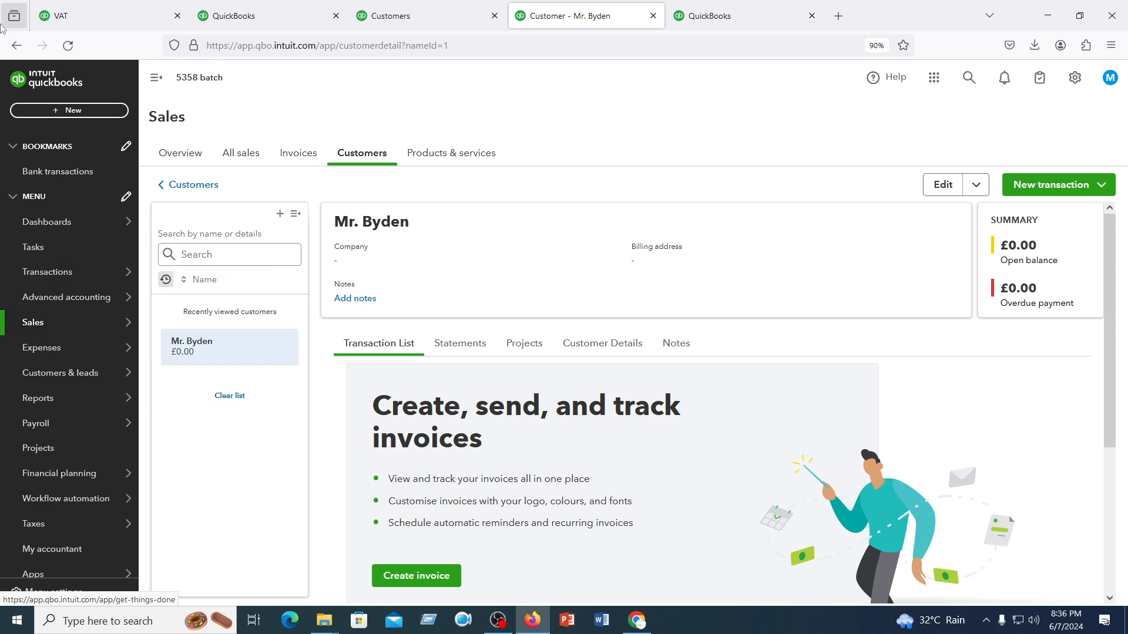
# Download the sample file from Import customers and open QuickBooks_Online_Customer_Sample_File(1).xls in Excel.
pyautogui.click(17, 47)
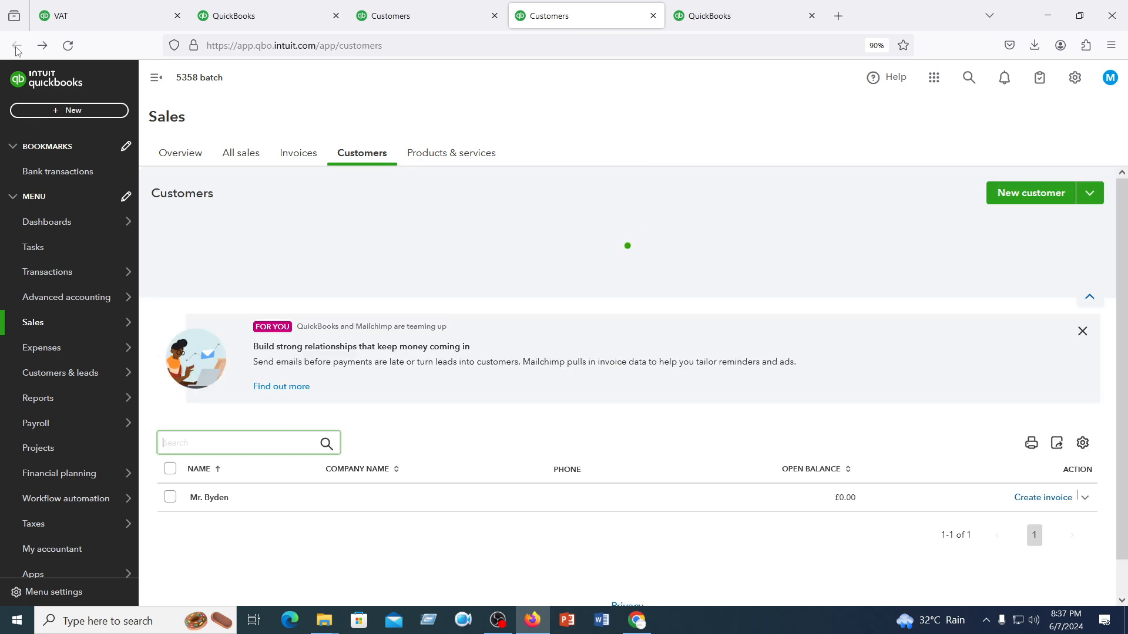
pyautogui.click(1090, 193)
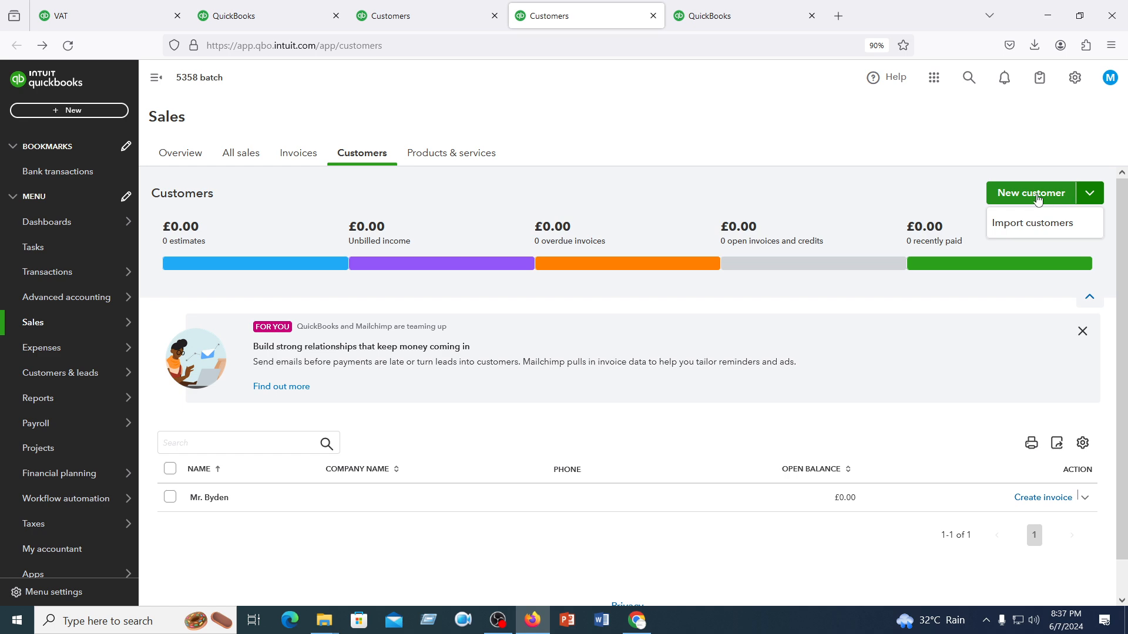
pyautogui.click(1024, 224)
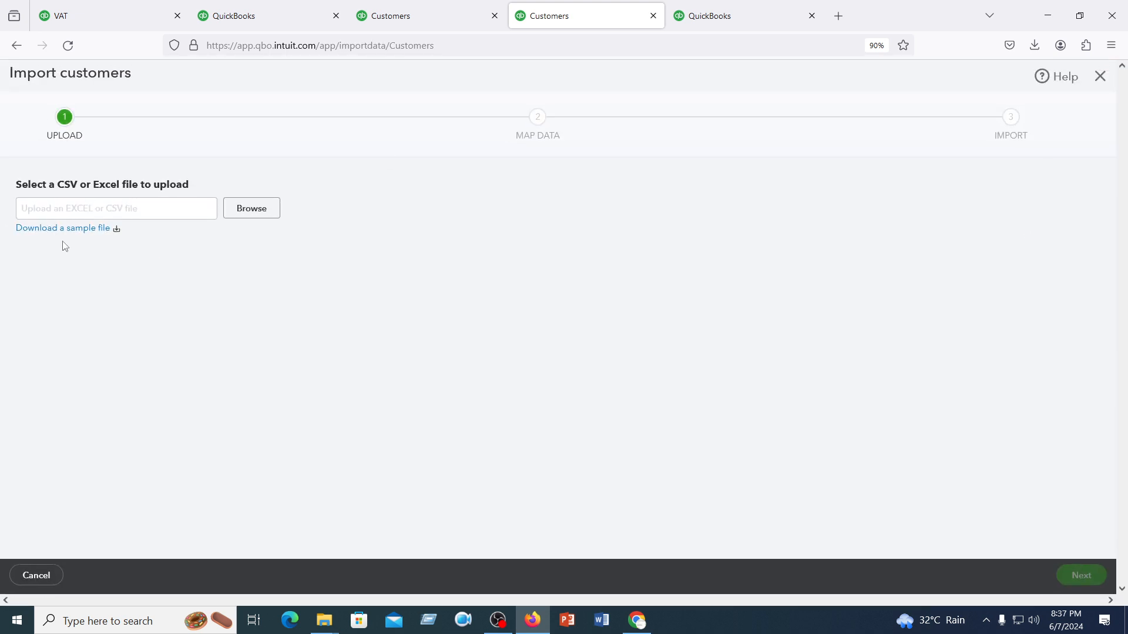
pyautogui.click(66, 232)
pyautogui.click(804, 85)
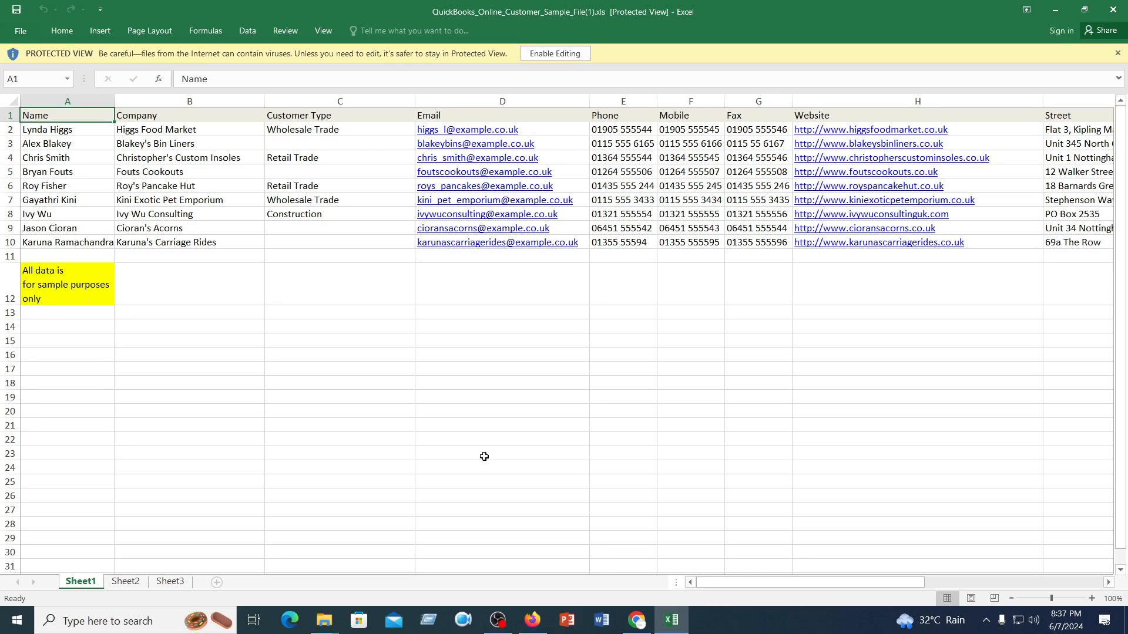
pyautogui.click(484, 456)
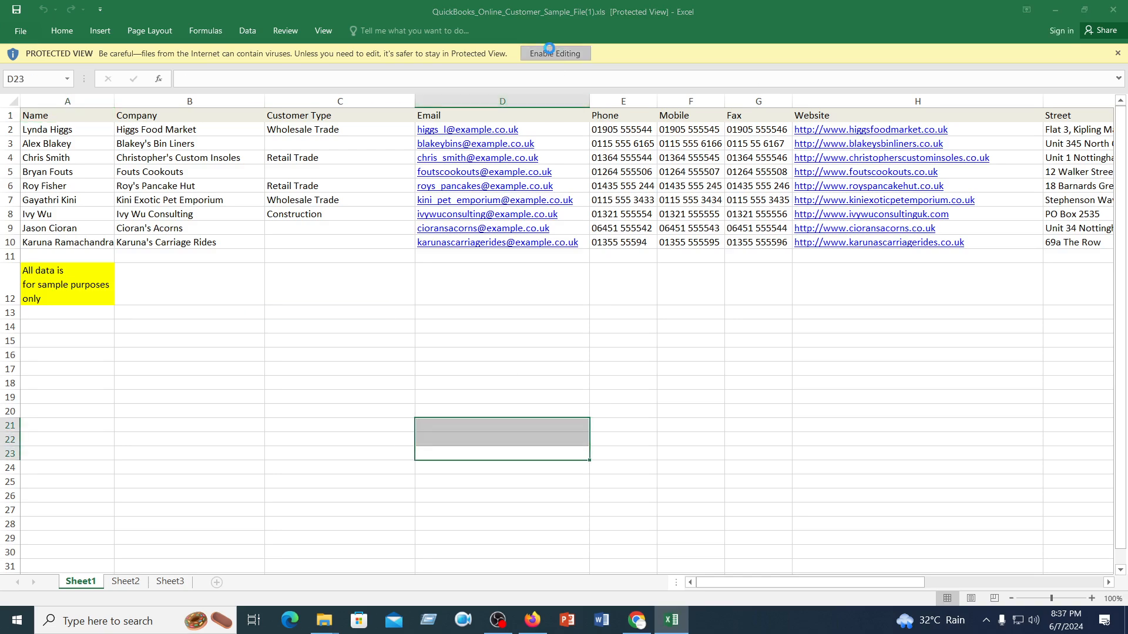
# Enable editing of the sample workbook, review the A12 note and columns, then close Excel.
pyautogui.click(555, 54)
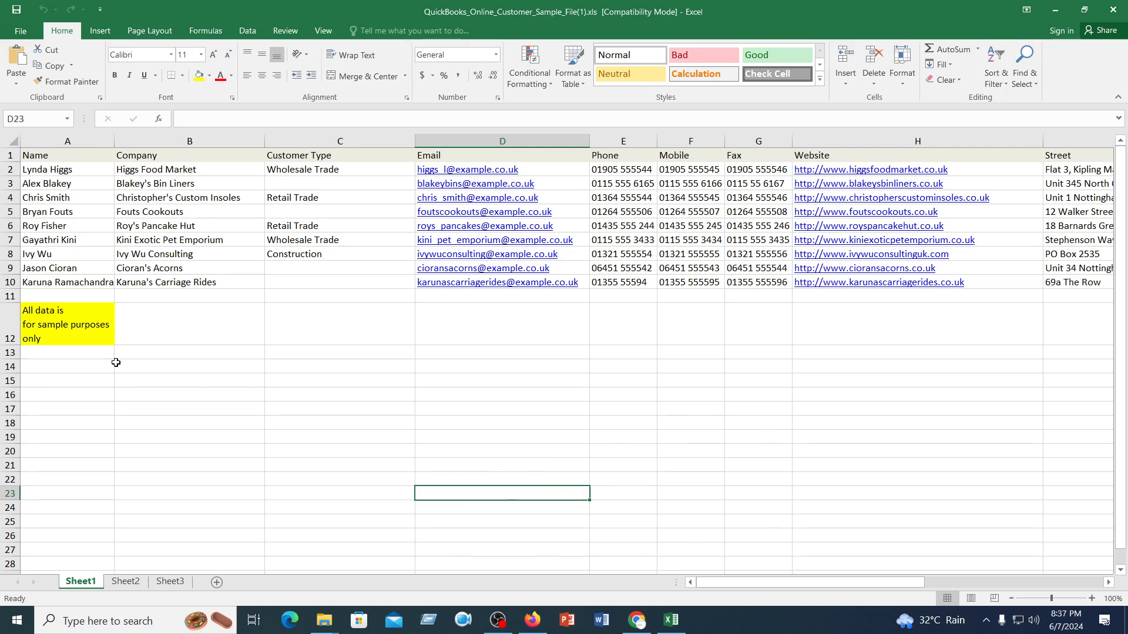
pyautogui.click(44, 317)
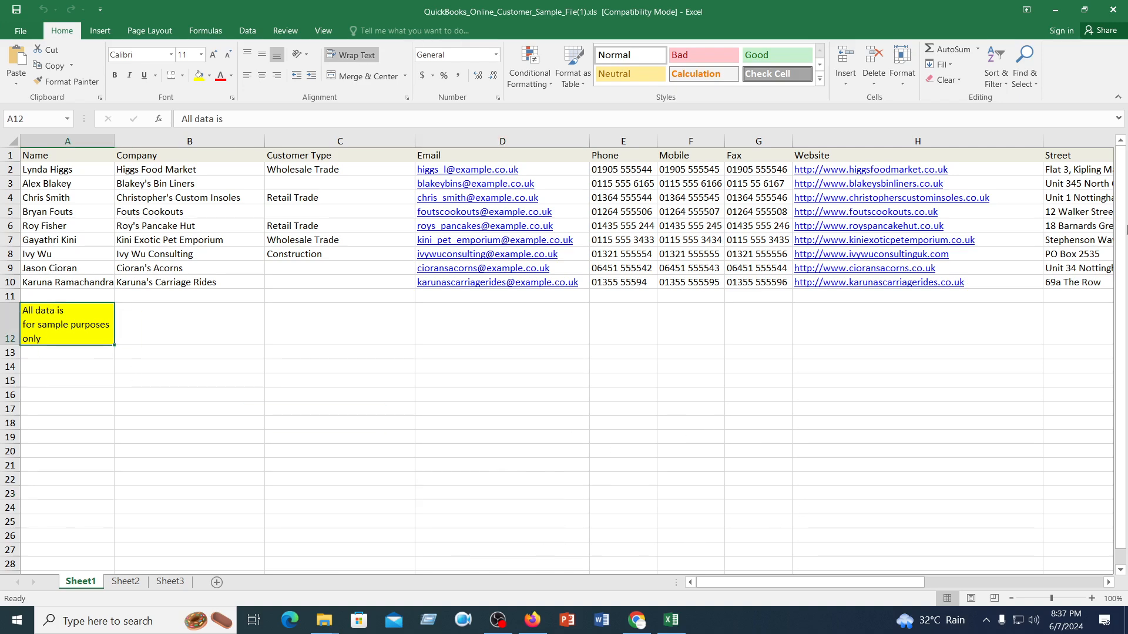
pyautogui.moveTo(881, 582); pyautogui.dragTo(450, 541)
pyautogui.click(1114, 10)
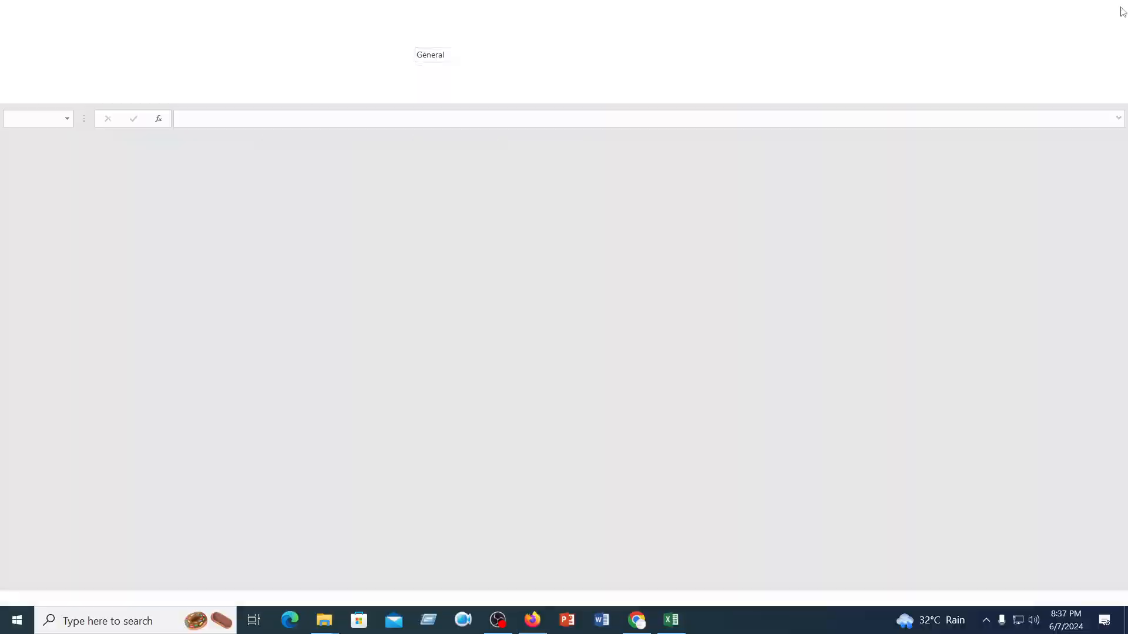
# Leave customer import, open Products & services in a new tab, and bring up the item type choices.
pyautogui.click(1100, 77)
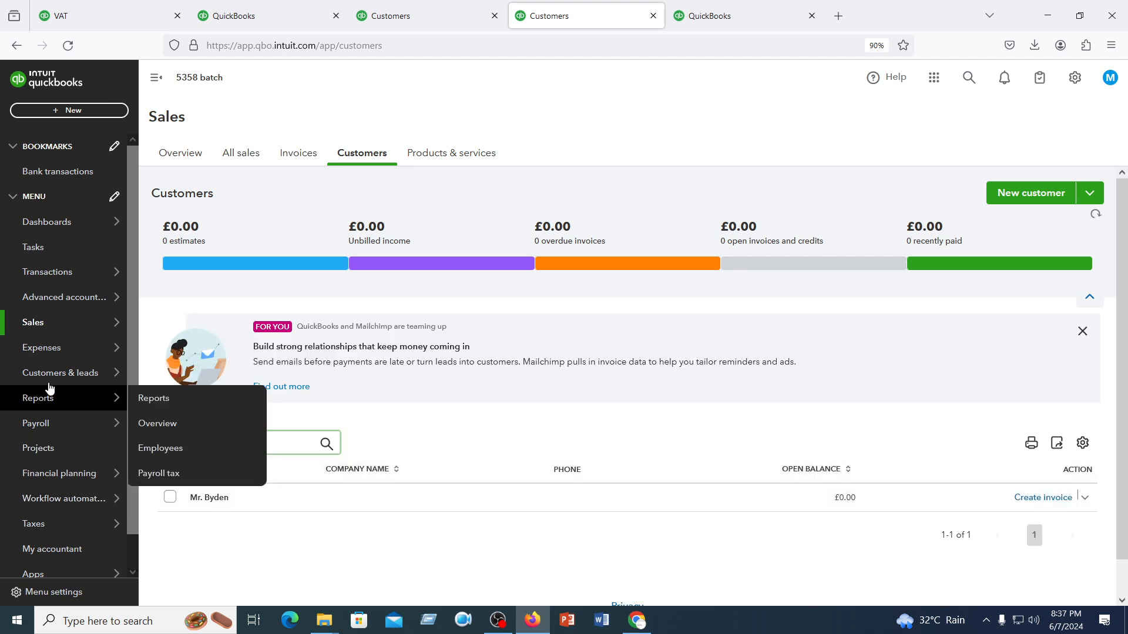
pyautogui.moveTo(35, 333)
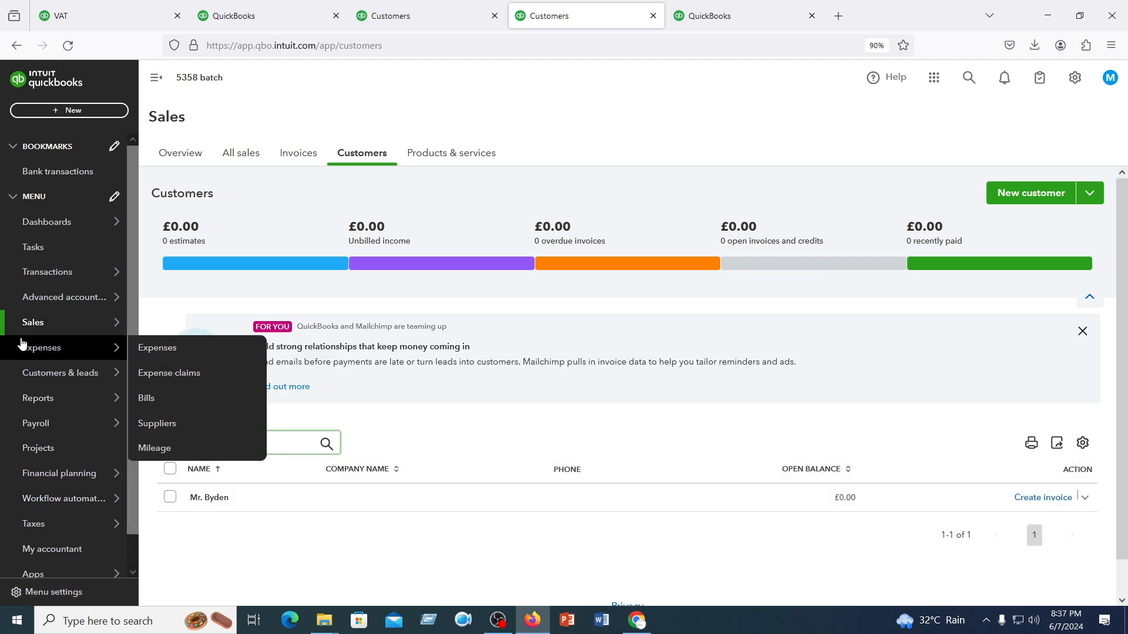
pyautogui.rightClick(167, 422)
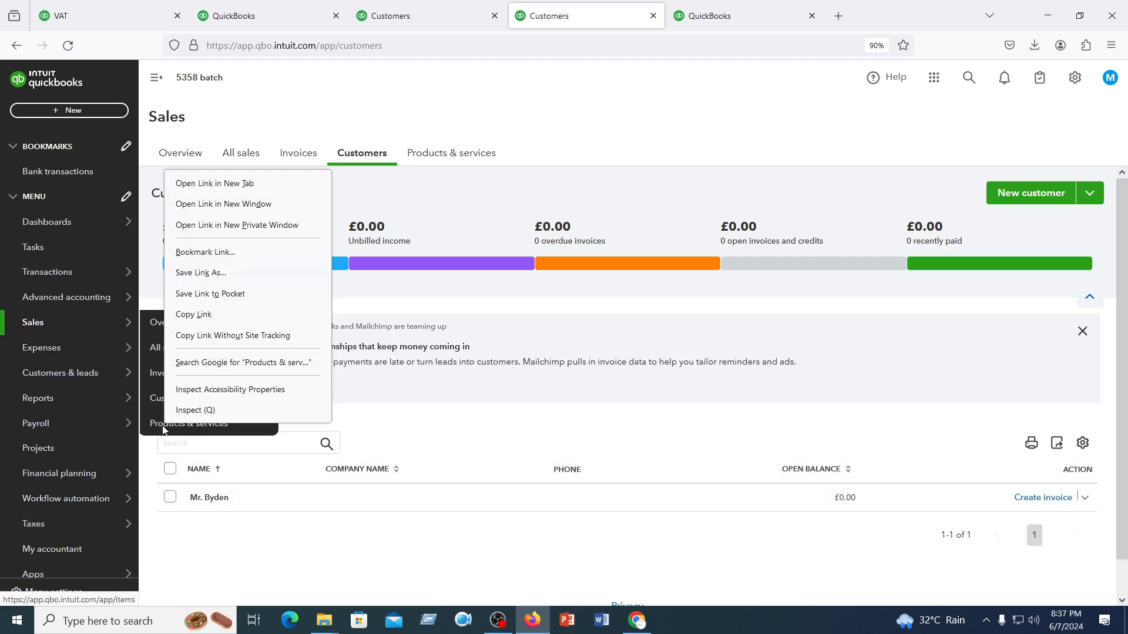
pyautogui.click(210, 185)
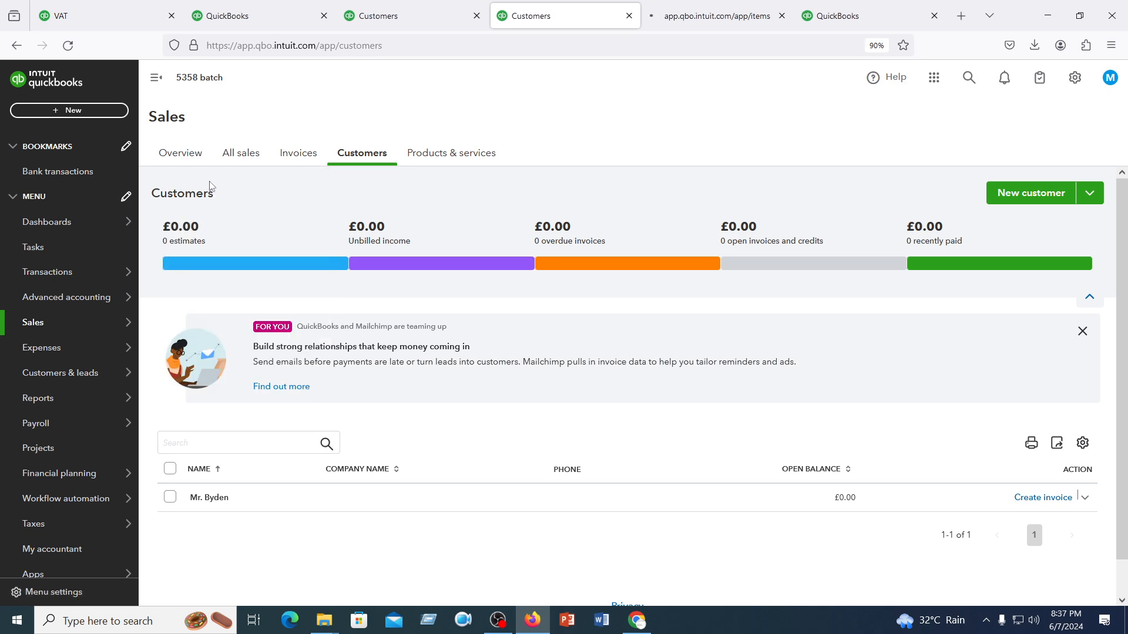
pyautogui.click(694, 18)
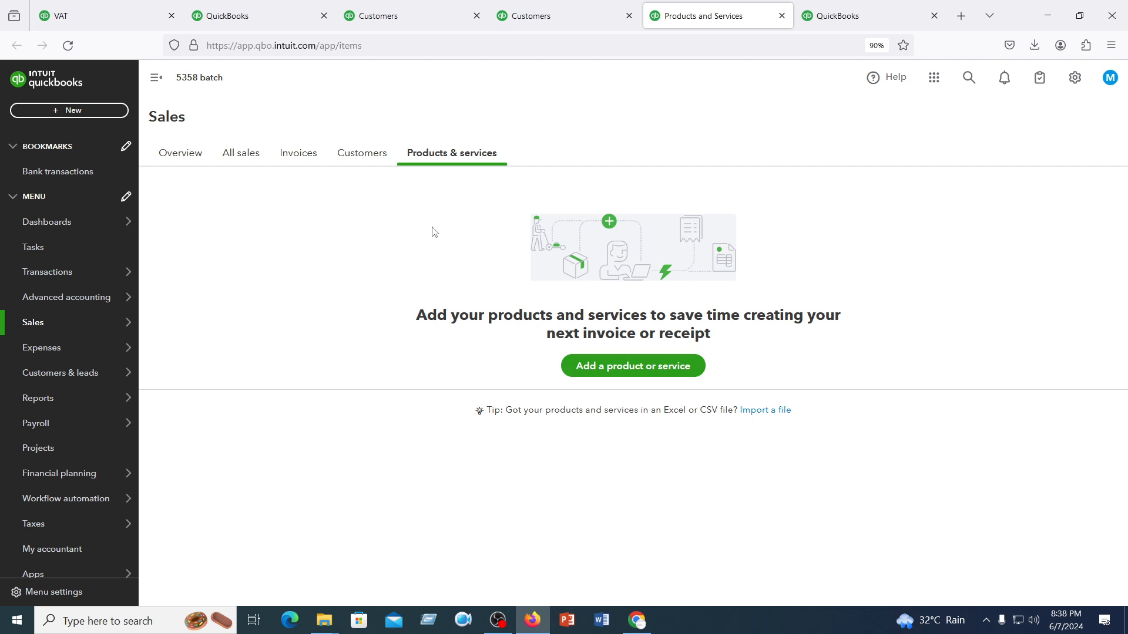
pyautogui.moveTo(27, 347)
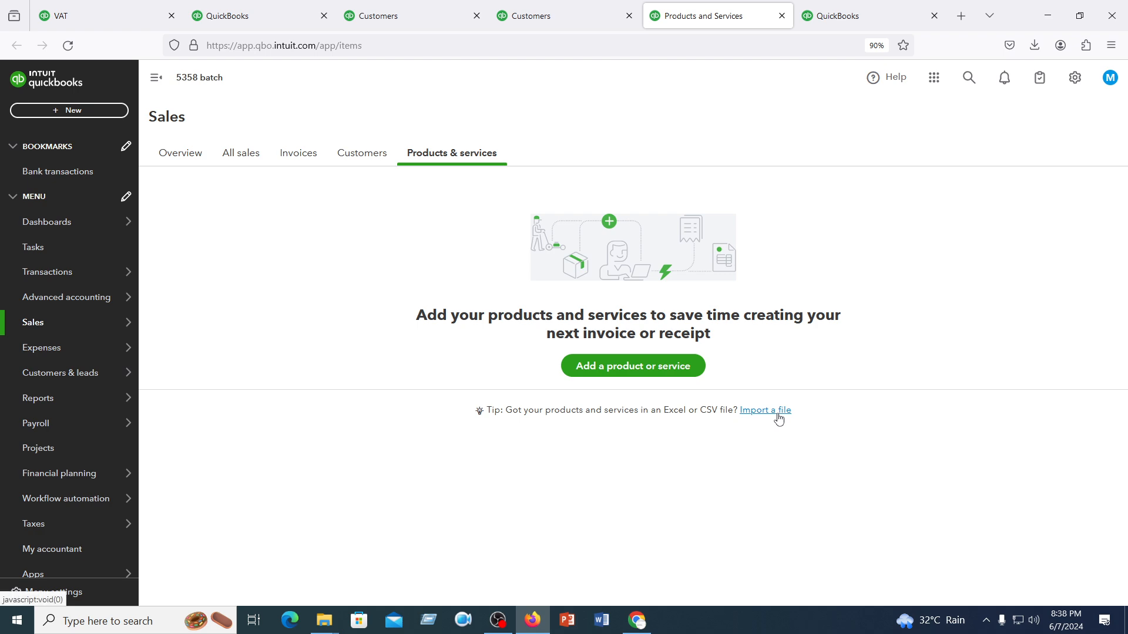
pyautogui.click(646, 372)
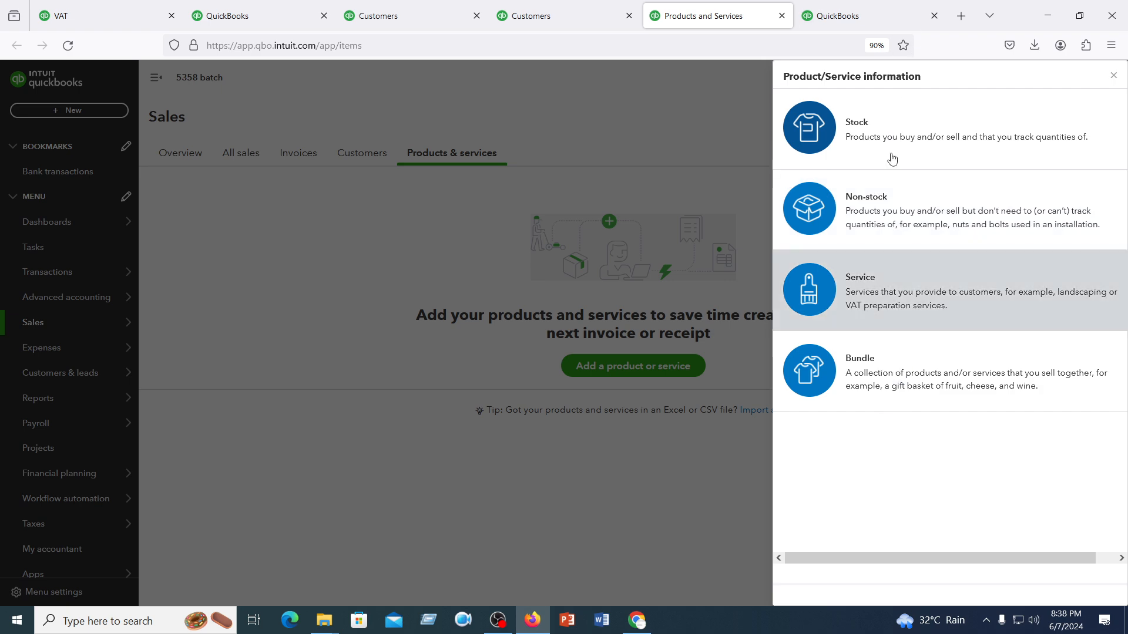
# Choose Stock as the item type and name it Napa, checking the item code and category fields.
pyautogui.click(858, 138)
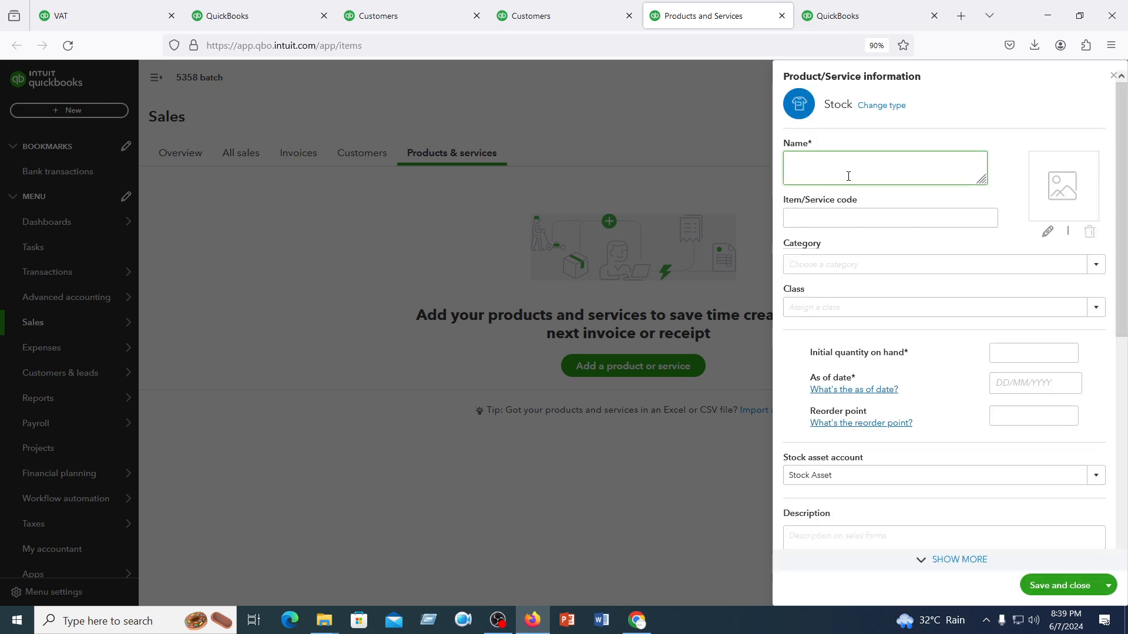
pyautogui.write('Napa')
pyautogui.click(800, 216)
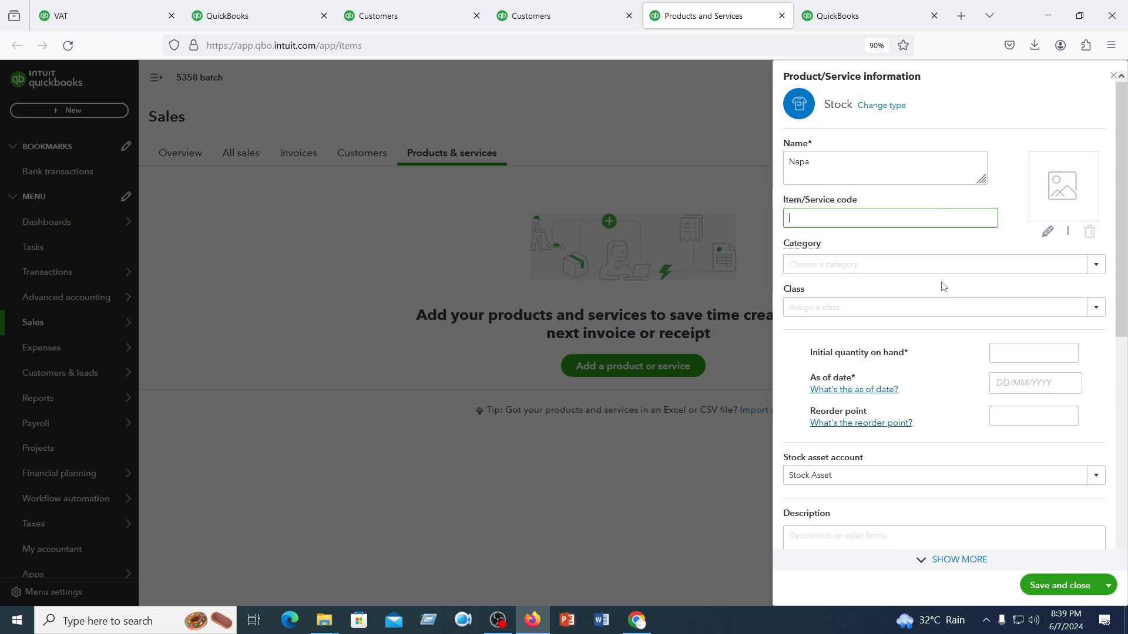
pyautogui.click(933, 268)
pyautogui.scroll(-2, 856, 406)
pyautogui.scroll(-4, 855, 396)
pyautogui.scroll(6, 856, 396)
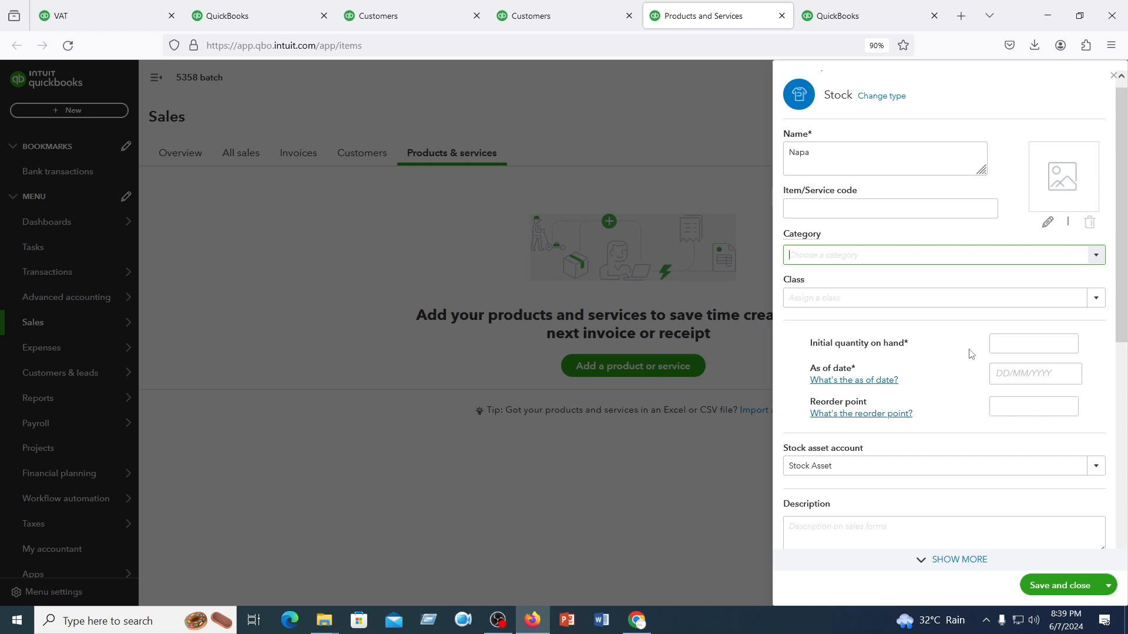
# Set Napa's initial quantity on hand to 1000 and bring up the as-of date calendar.
pyautogui.click(1005, 348)
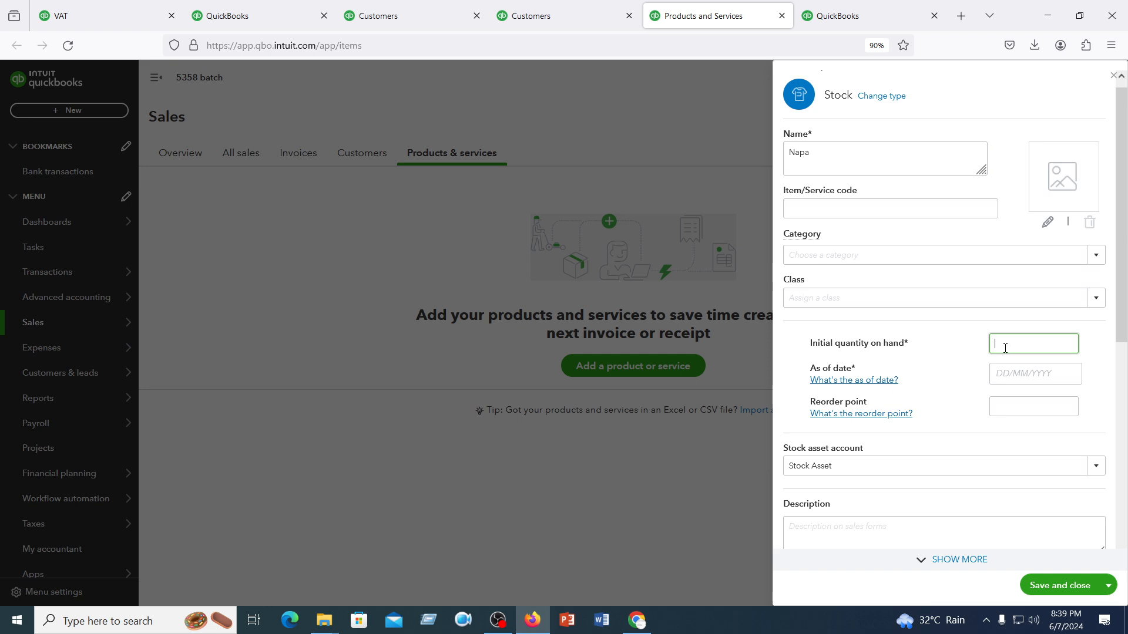
pyautogui.write('1000')
pyautogui.click(1029, 377)
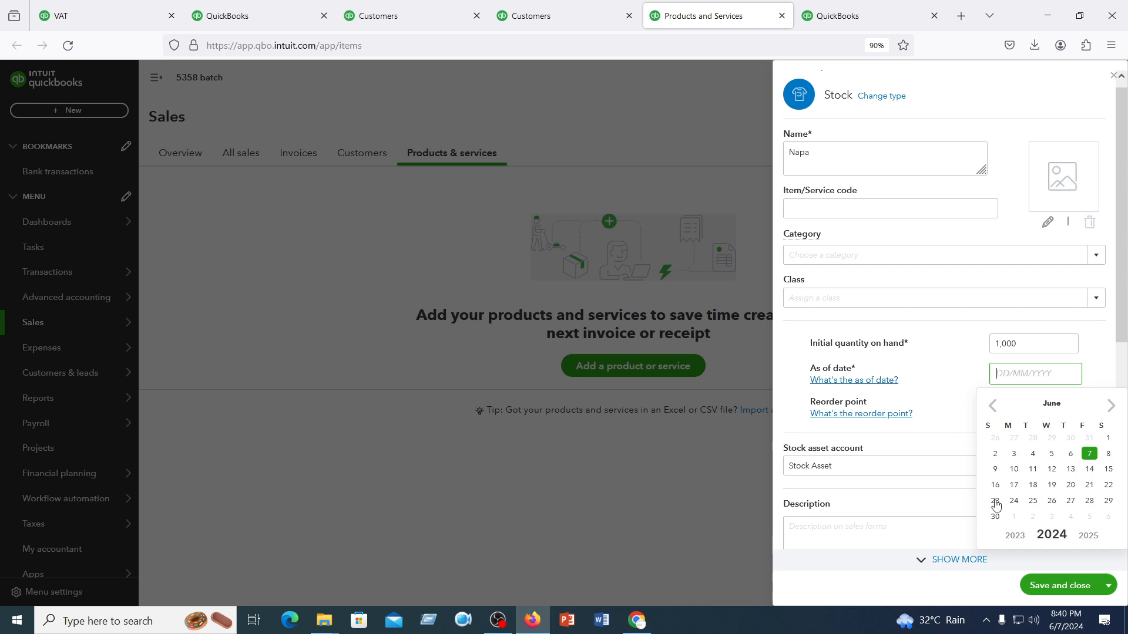
# Set Napa's as-of date to 01/01/2022 in the date picker.
pyautogui.click(1014, 535)
pyautogui.click(1013, 535)
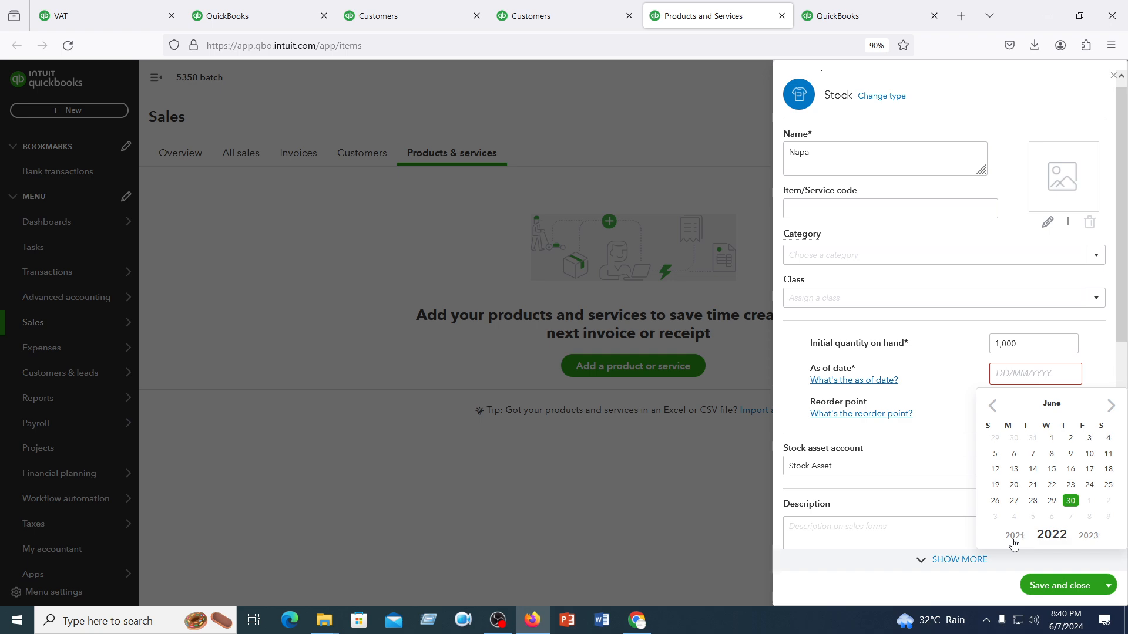
pyautogui.click(990, 407)
pyautogui.click(989, 407)
pyautogui.click(990, 407)
pyautogui.click(990, 407)
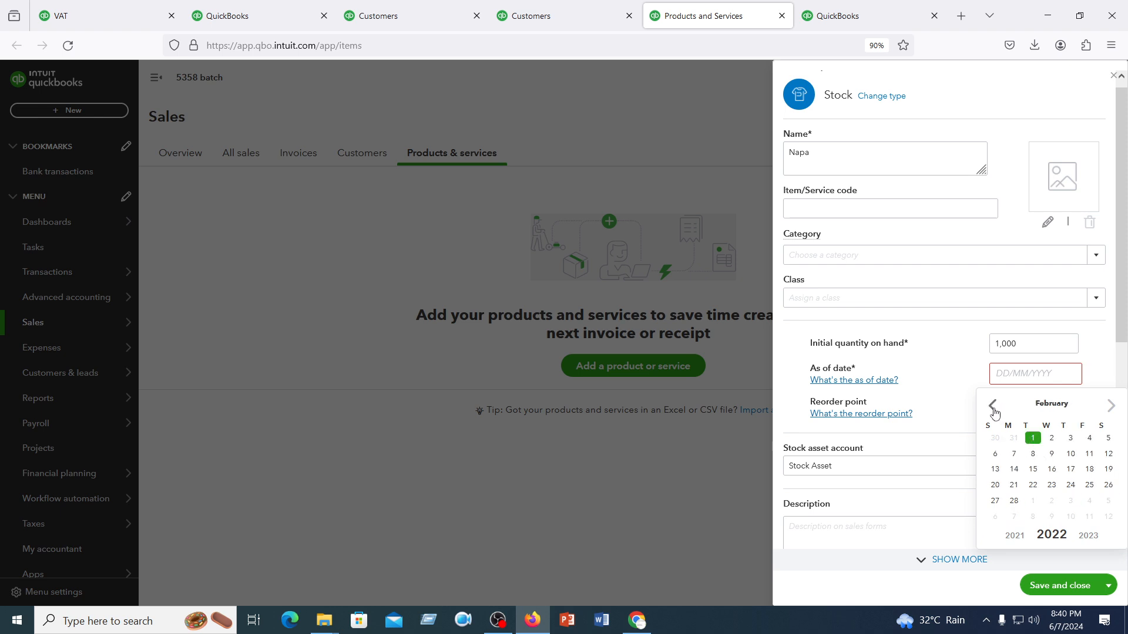
pyautogui.click(994, 408)
pyautogui.click(1107, 437)
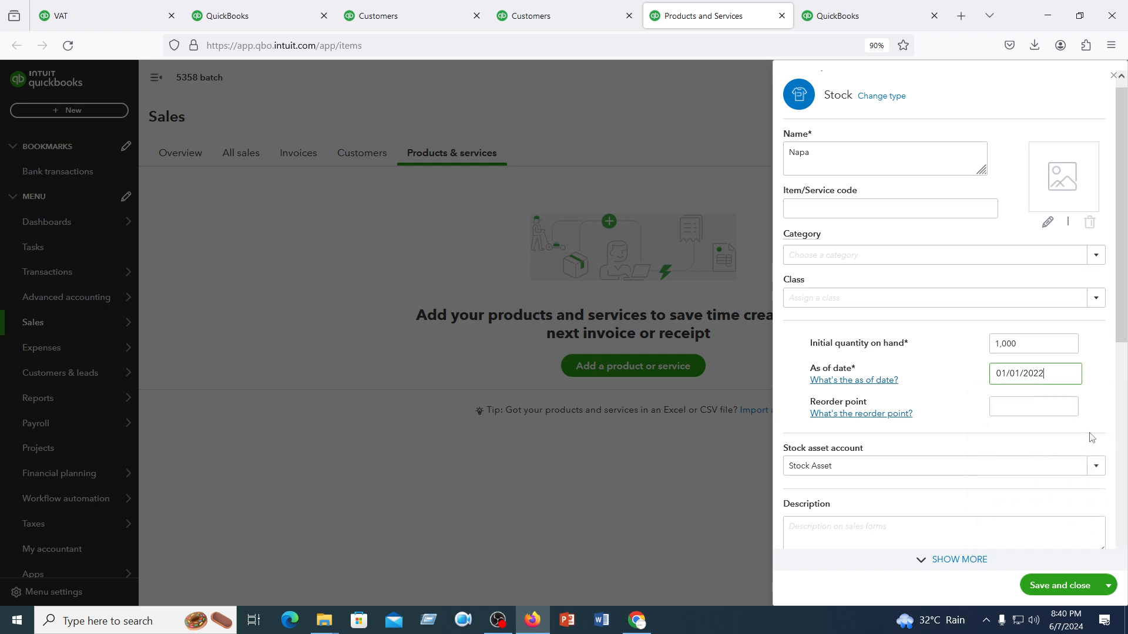
# Set Napa's reorder point to 100.
pyautogui.click(1034, 409)
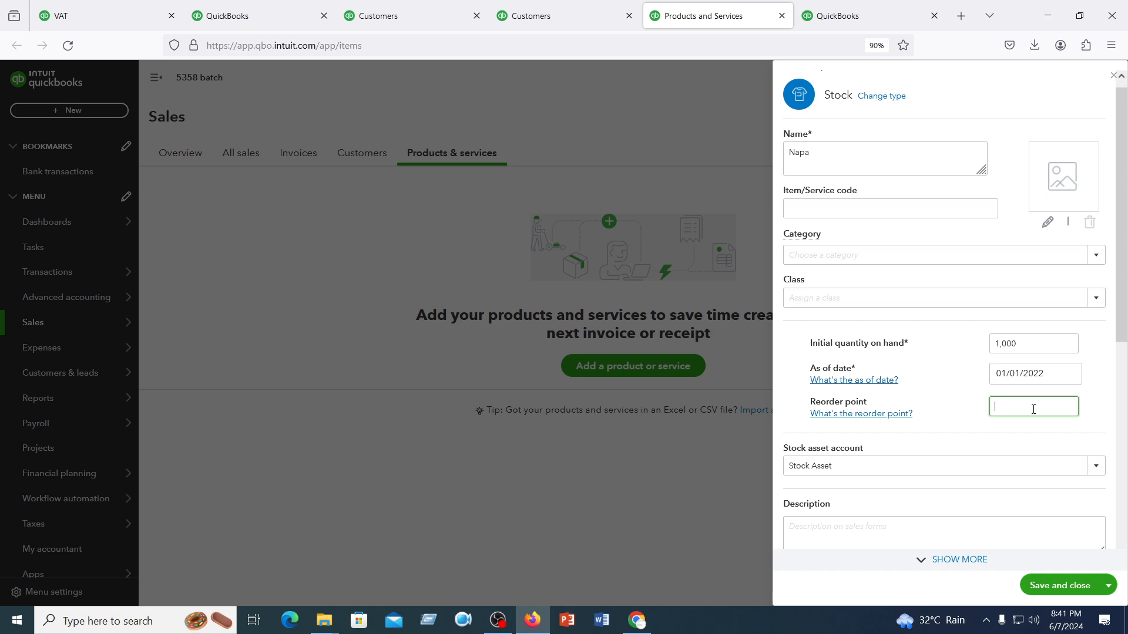
pyautogui.write('100')
pyautogui.scroll(-3, 927, 508)
pyautogui.scroll(5, 927, 506)
pyautogui.scroll(-4, 927, 505)
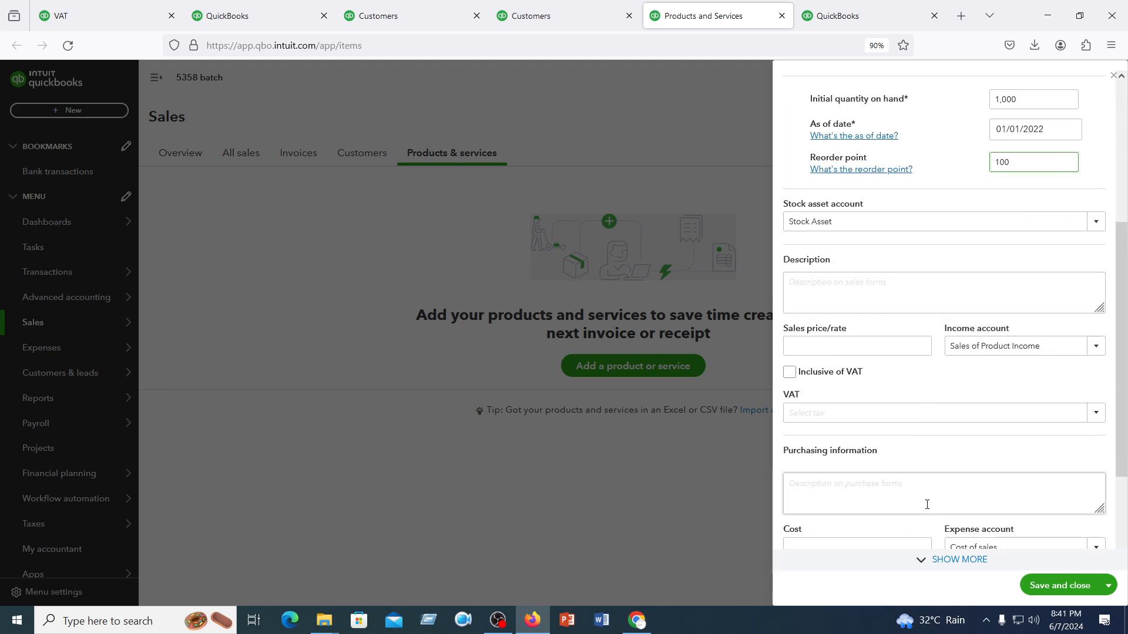
pyautogui.scroll(-2, 927, 505)
pyautogui.scroll(6, 926, 509)
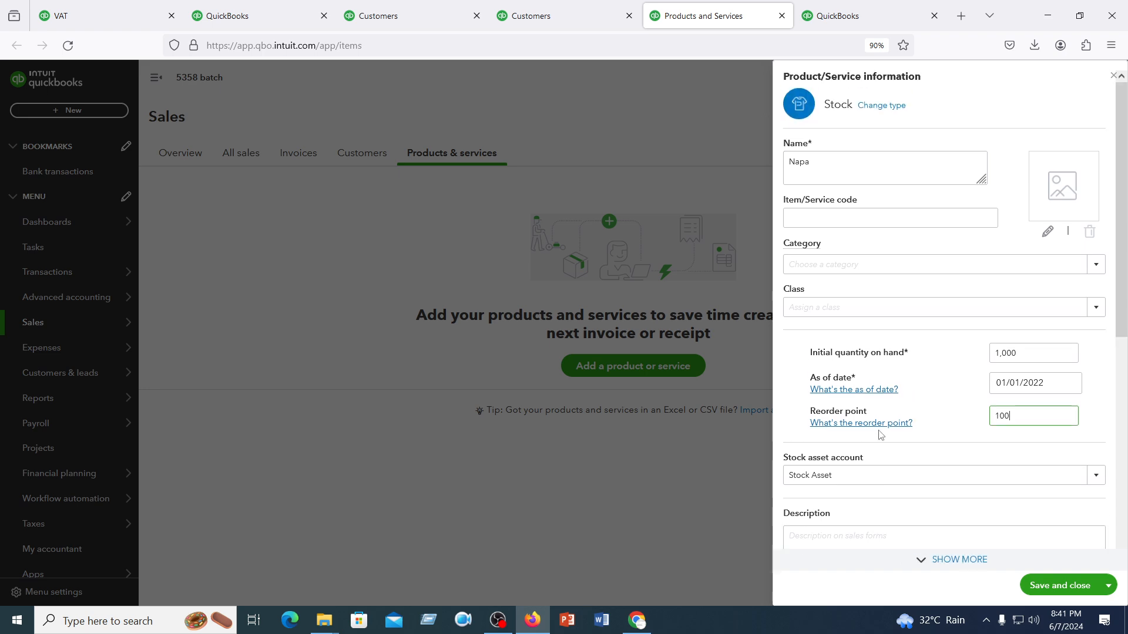
# Enter 10 as Napa's sales price/rate and 8 as its cost.
pyautogui.scroll(-3, 880, 435)
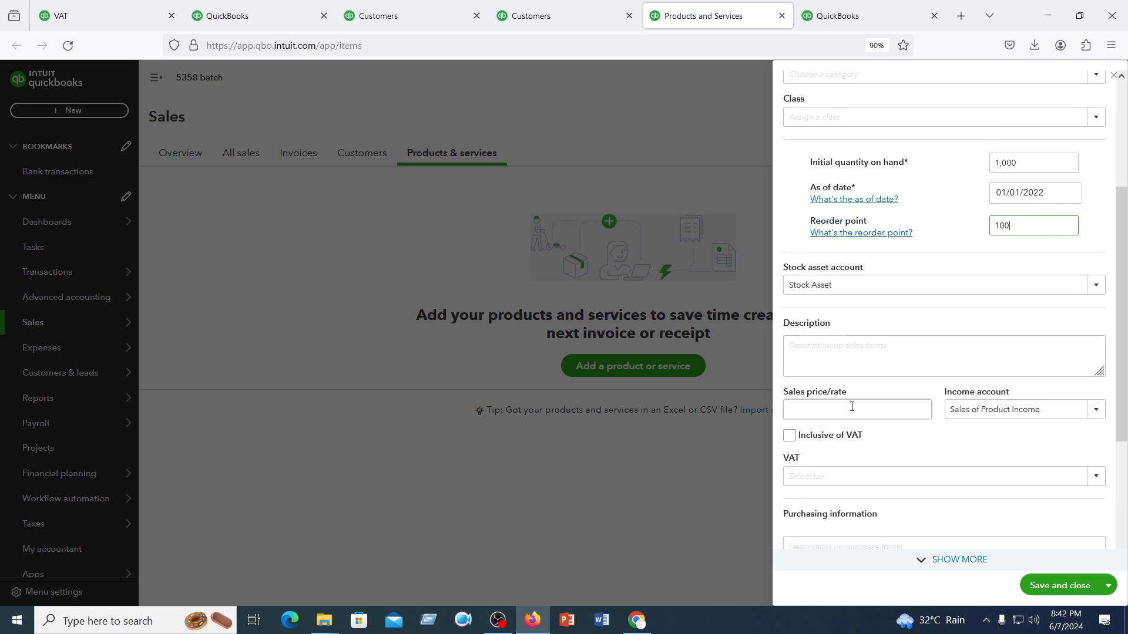
pyautogui.scroll(-1, 851, 403)
pyautogui.click(804, 341)
pyautogui.write('10')
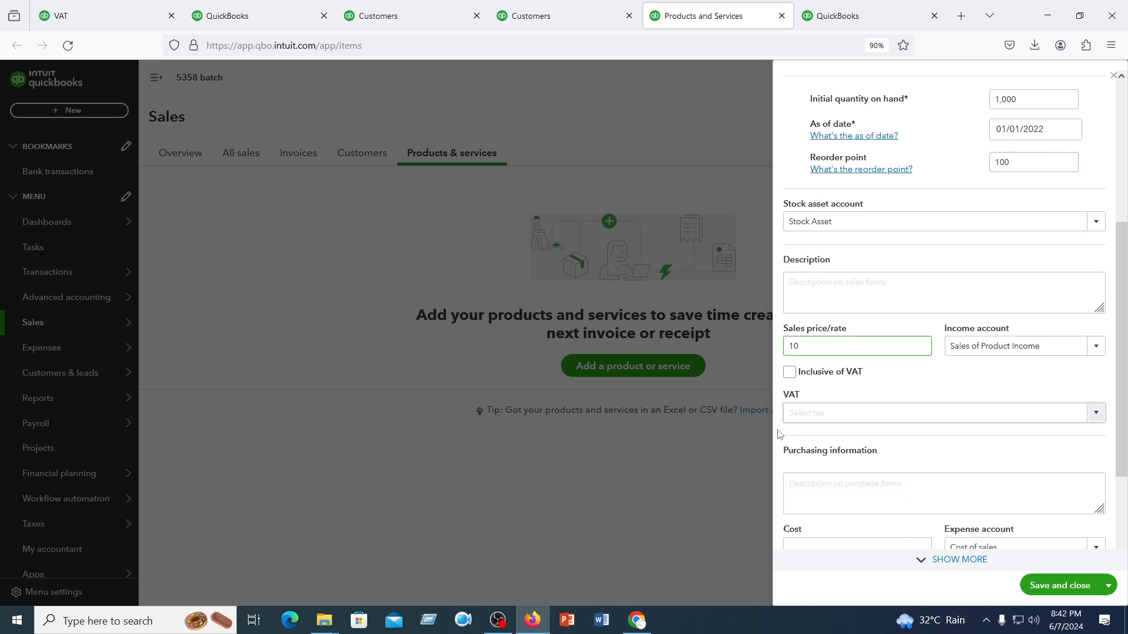
pyautogui.scroll(-2, 861, 425)
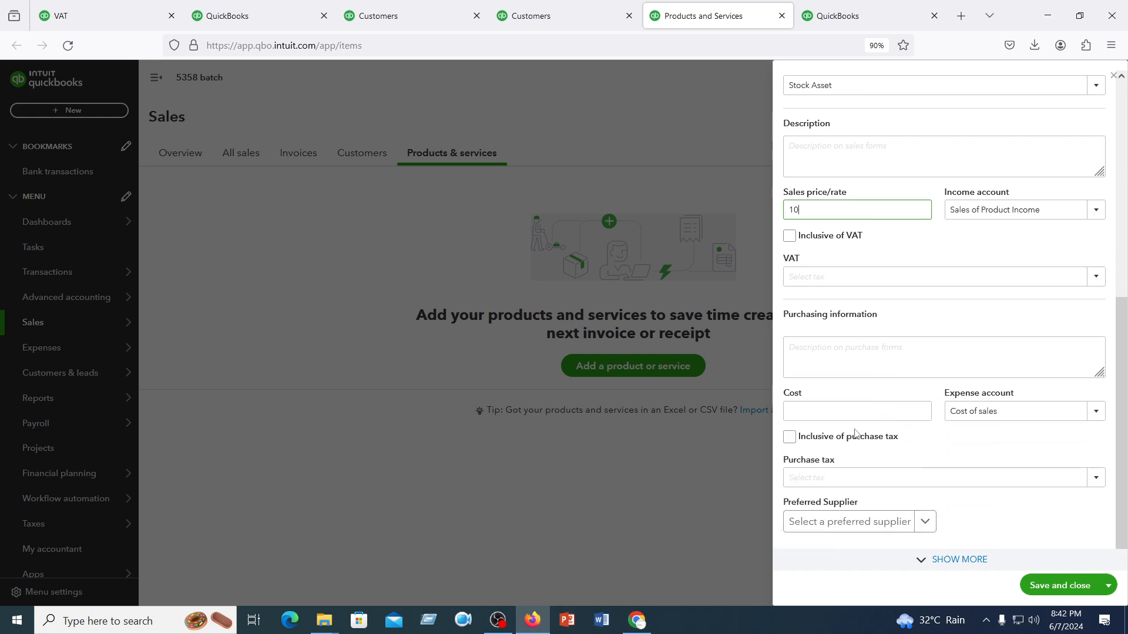
pyautogui.click(838, 410)
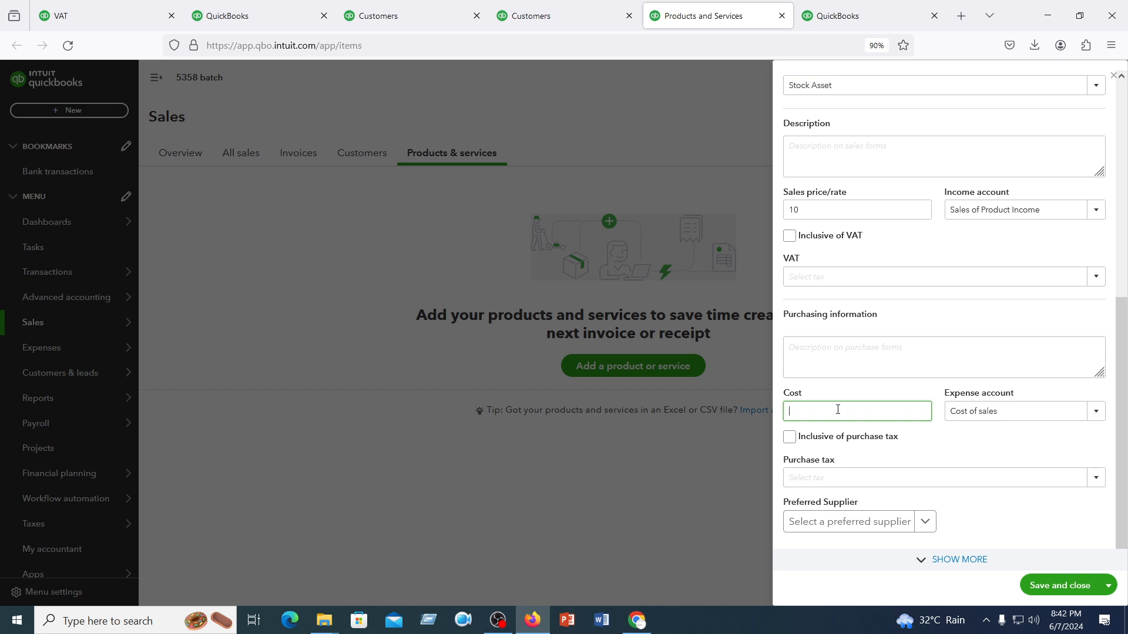
pyautogui.write('8')
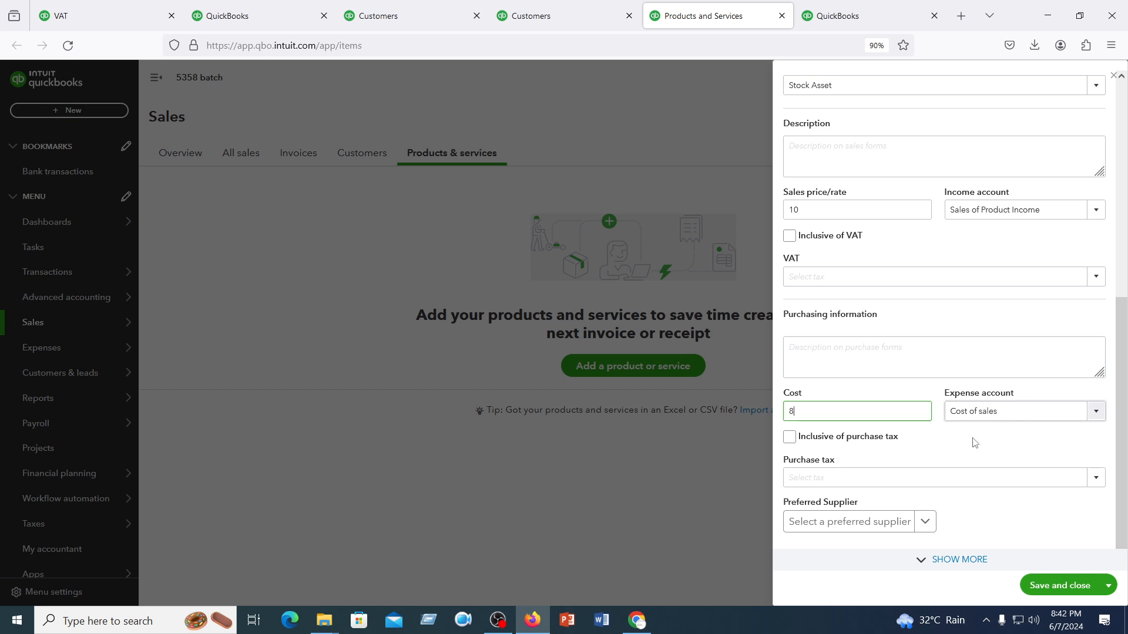
pyautogui.scroll(6, 952, 464)
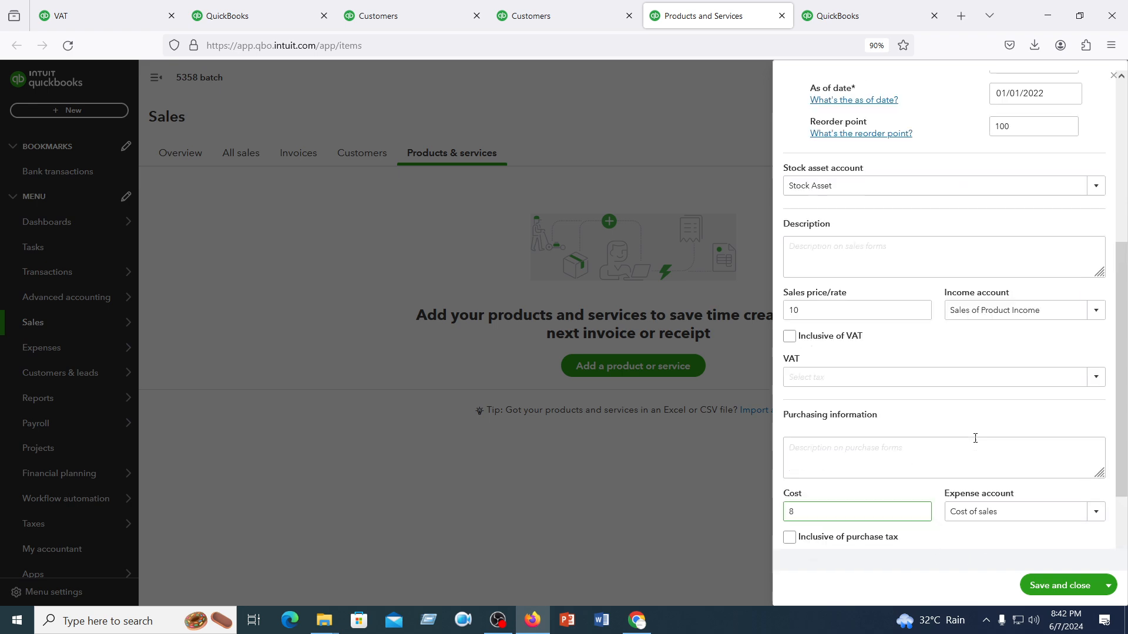
pyautogui.scroll(-6, 975, 442)
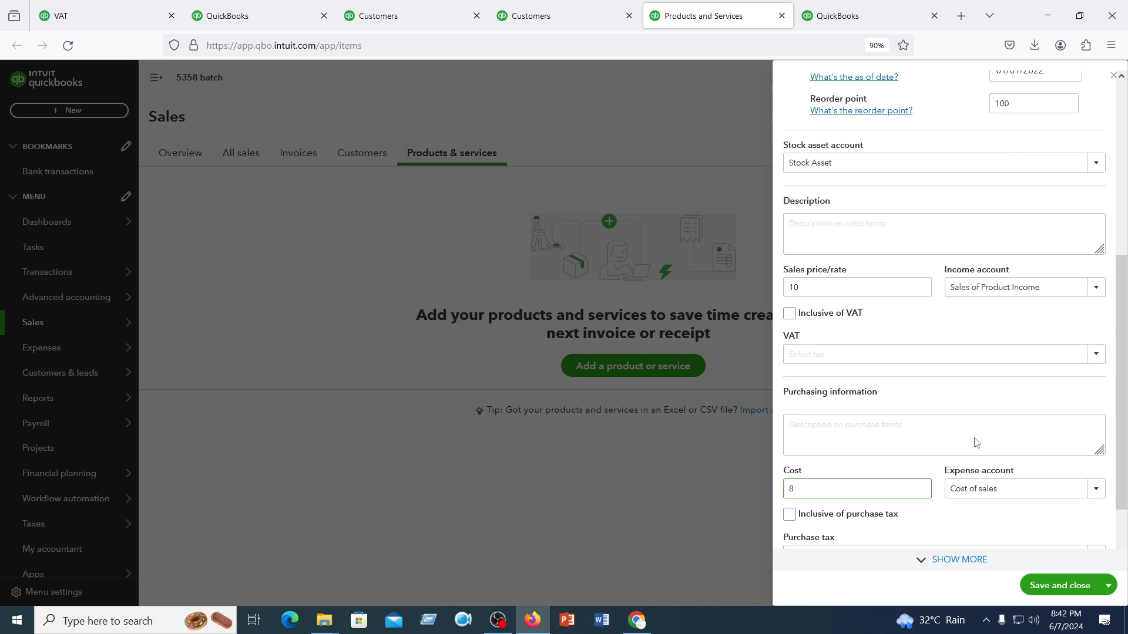
pyautogui.scroll(3, 974, 442)
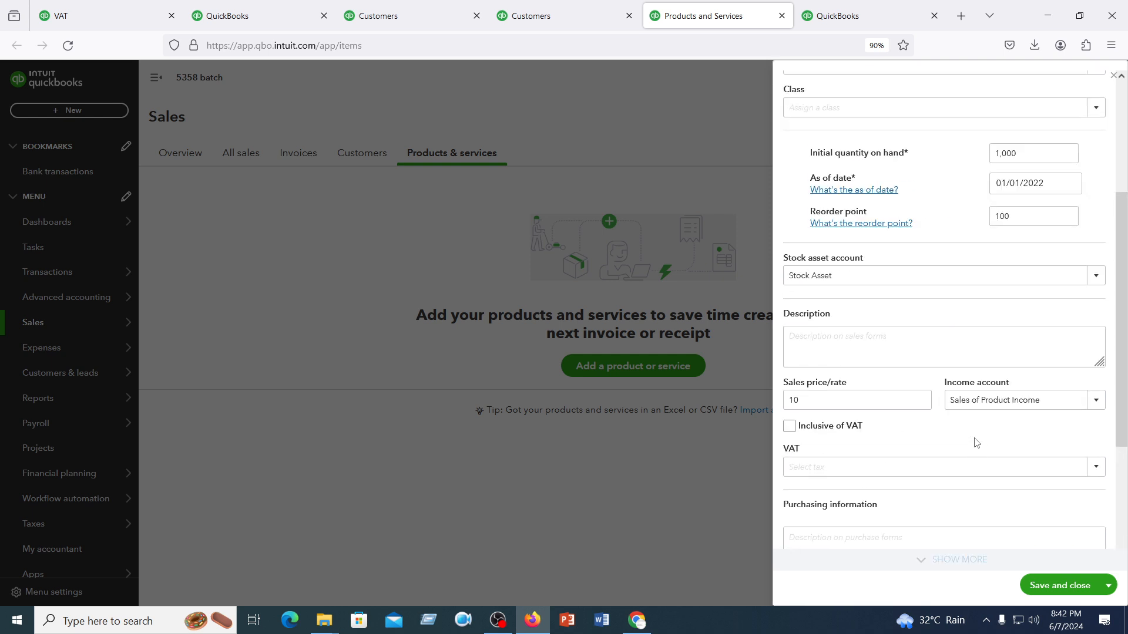
# Keep Stock Asset as Napa's stock asset account and close the account choices.
pyautogui.click(1095, 277)
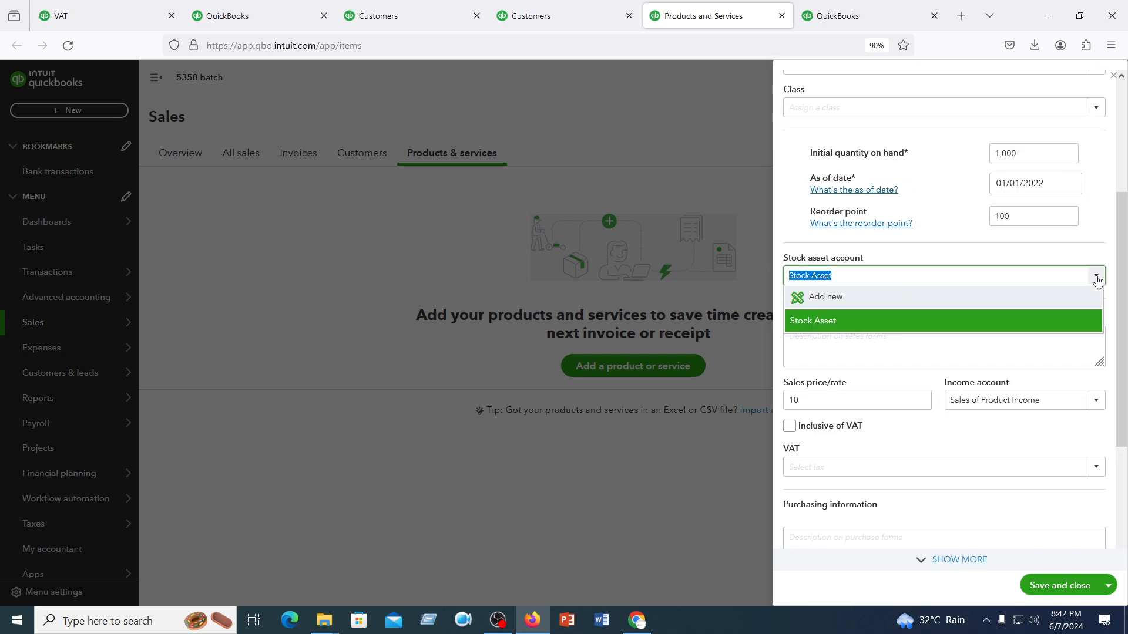
pyautogui.click(902, 140)
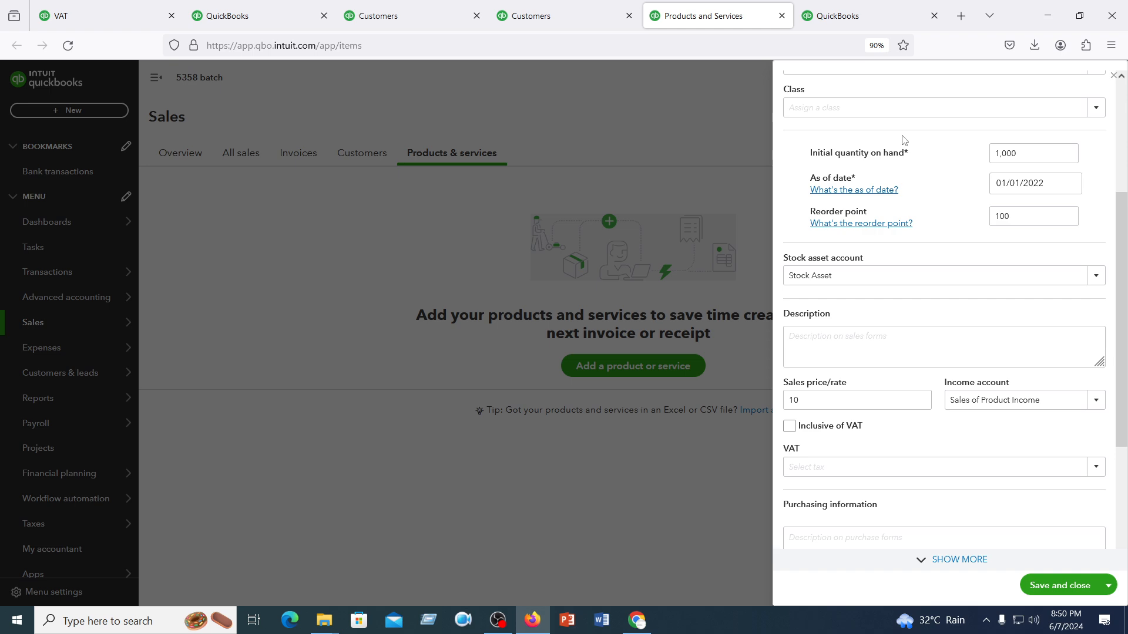
# Review and save Napa with price 10, cost 8, 1,000 on hand and reorder point 100.
pyautogui.scroll(-3, 948, 396)
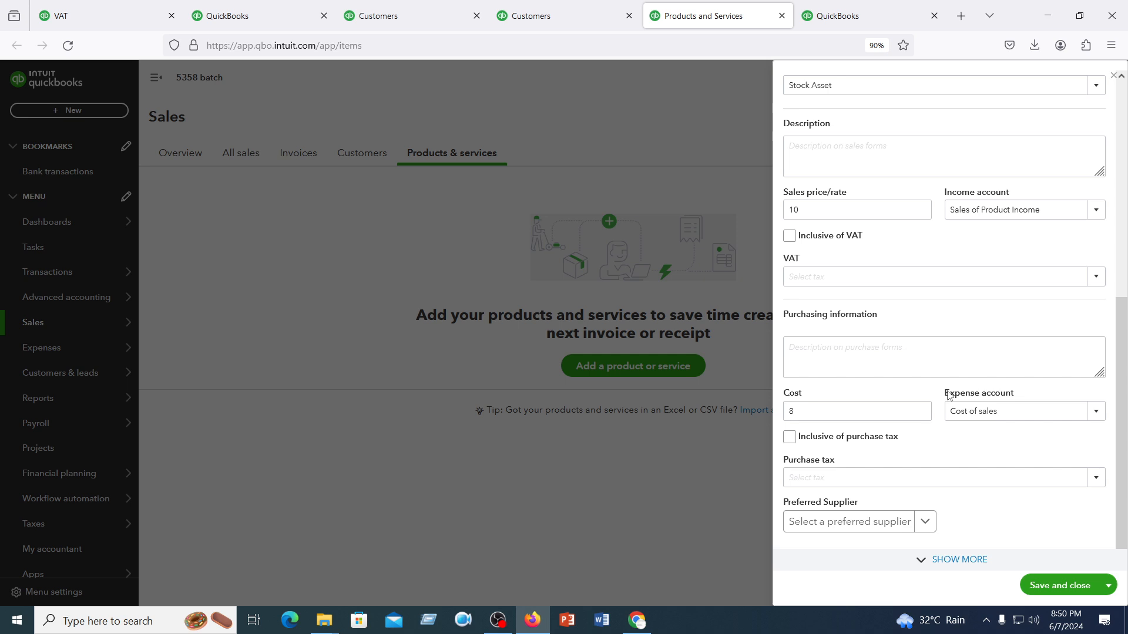
pyautogui.scroll(6, 949, 396)
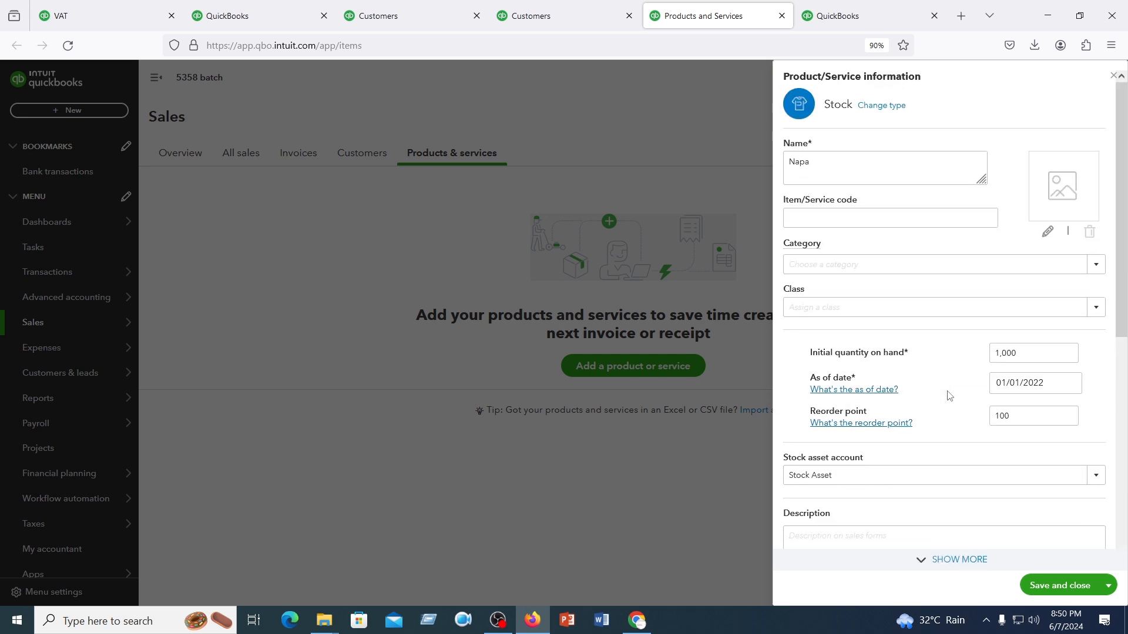
pyautogui.scroll(-3, 949, 396)
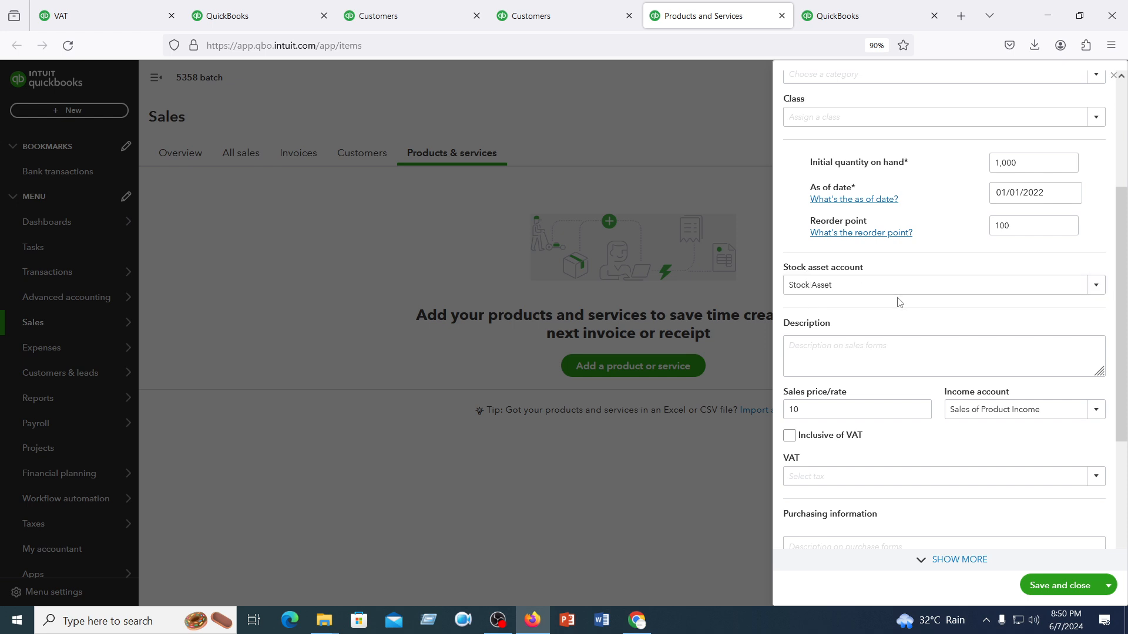
pyautogui.click(868, 286)
pyautogui.scroll(-3, 890, 331)
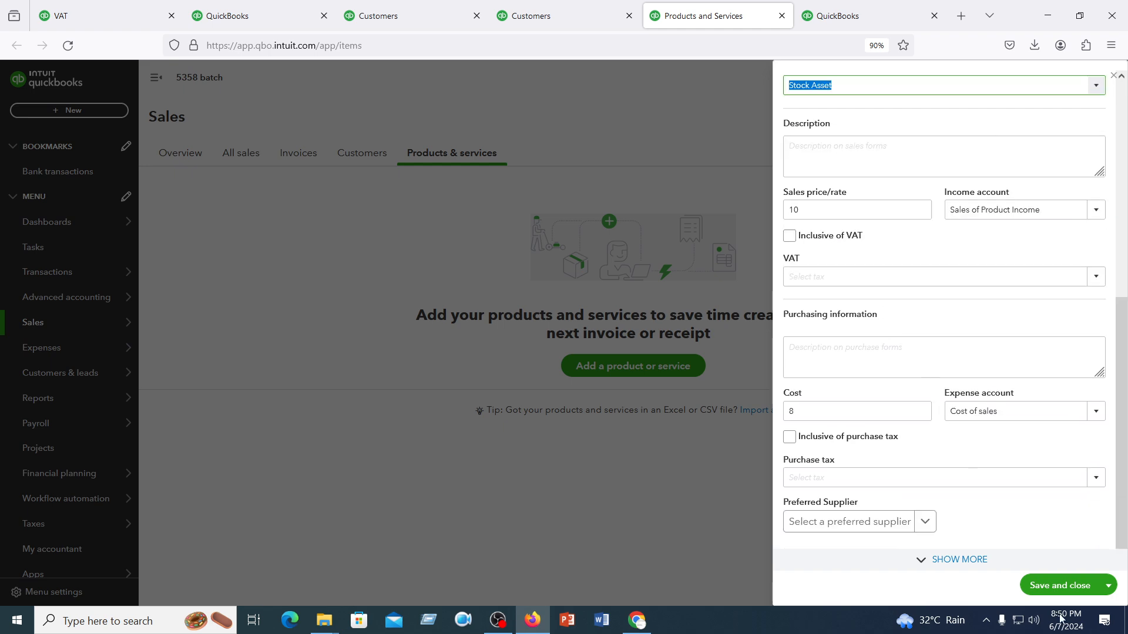
pyautogui.click(1060, 586)
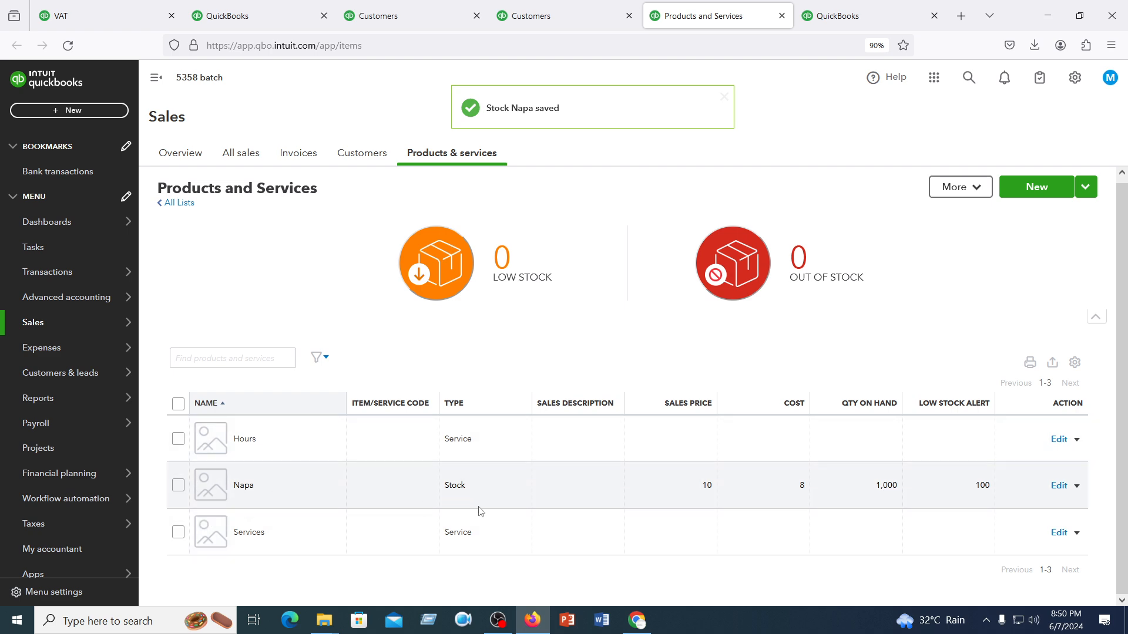
# Make the Napa item inactive and confirm.
pyautogui.click(1076, 486)
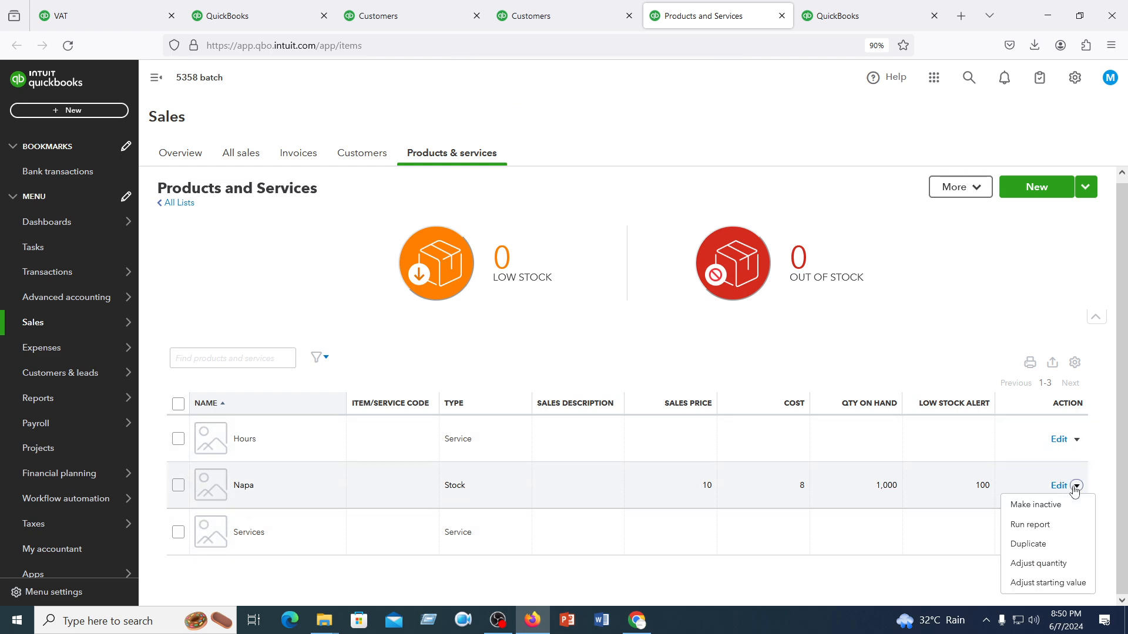
pyautogui.click(1046, 506)
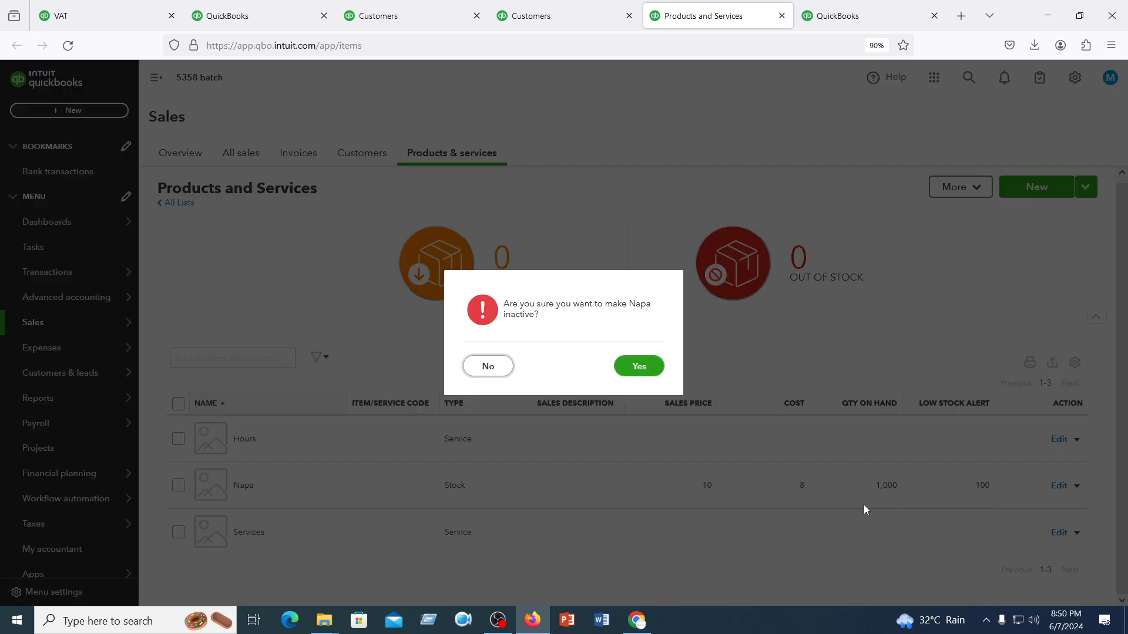
pyautogui.click(637, 367)
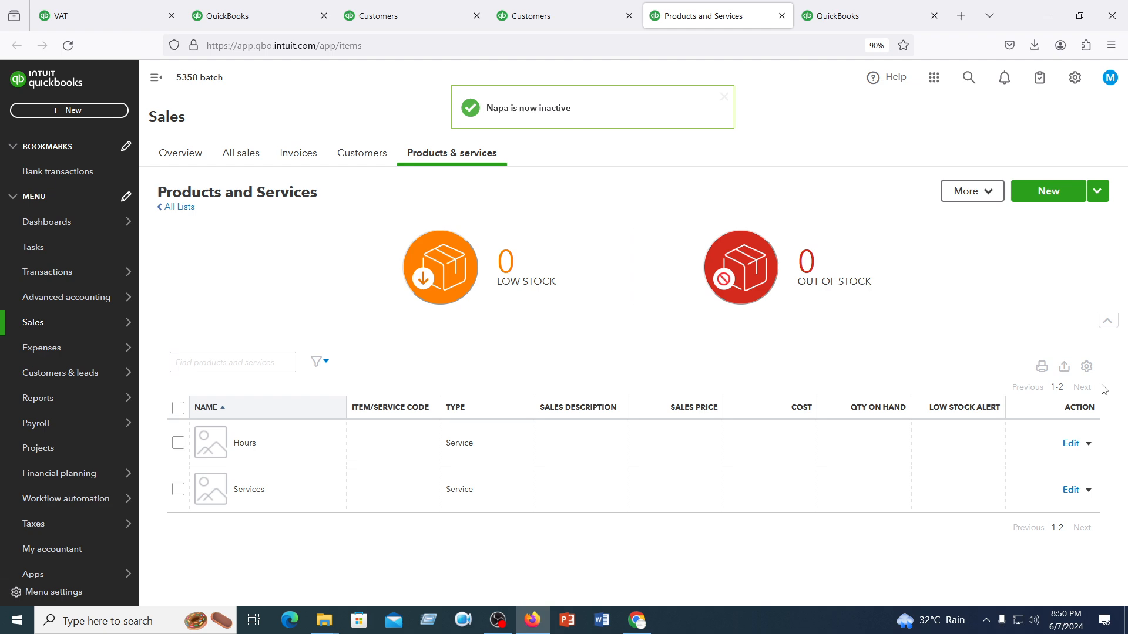
# Open the products list's table settings.
pyautogui.click(1086, 367)
pyautogui.click(1017, 511)
pyautogui.scroll(-1, 1013, 505)
# Close the table settings and set the products filter status to Inactive.
pyautogui.scroll(1, 999, 493)
pyautogui.click(979, 334)
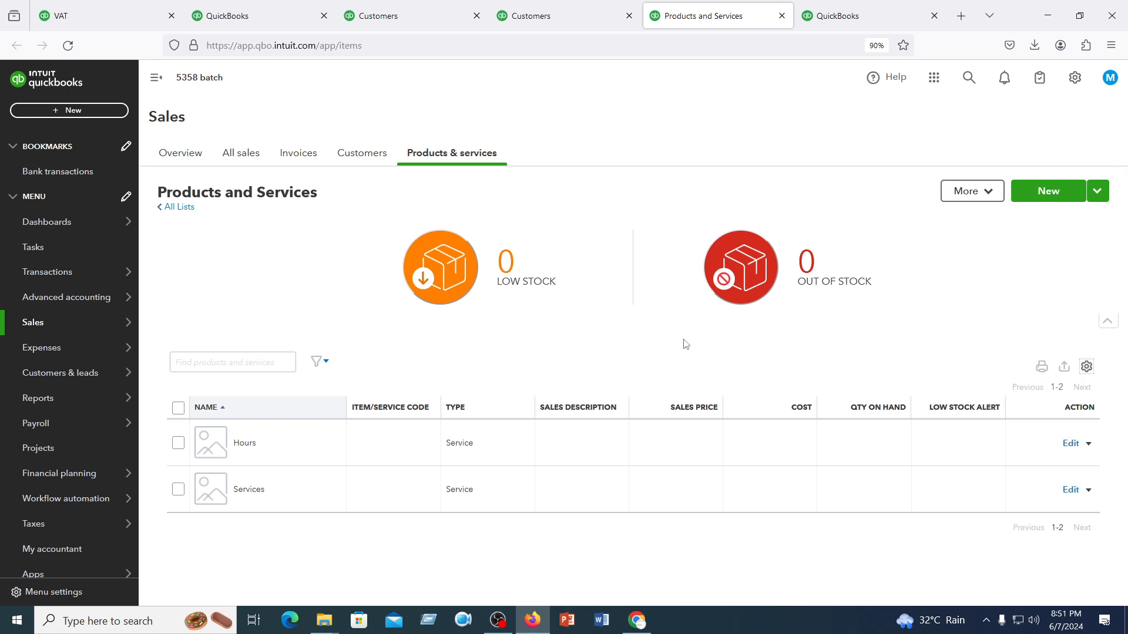
pyautogui.click(326, 363)
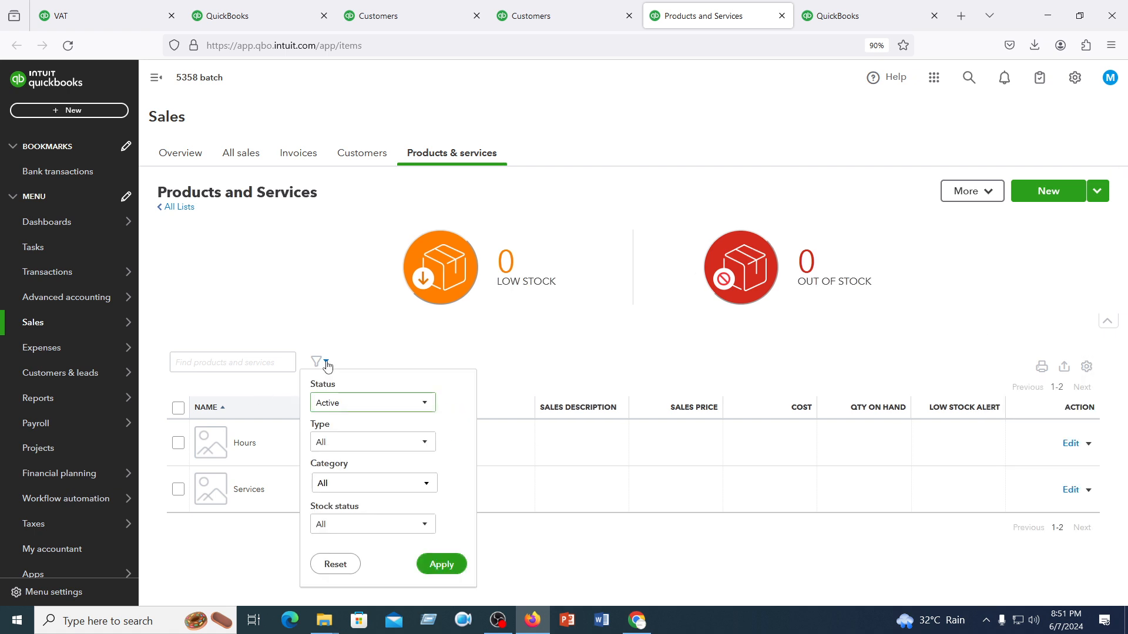
pyautogui.click(365, 403)
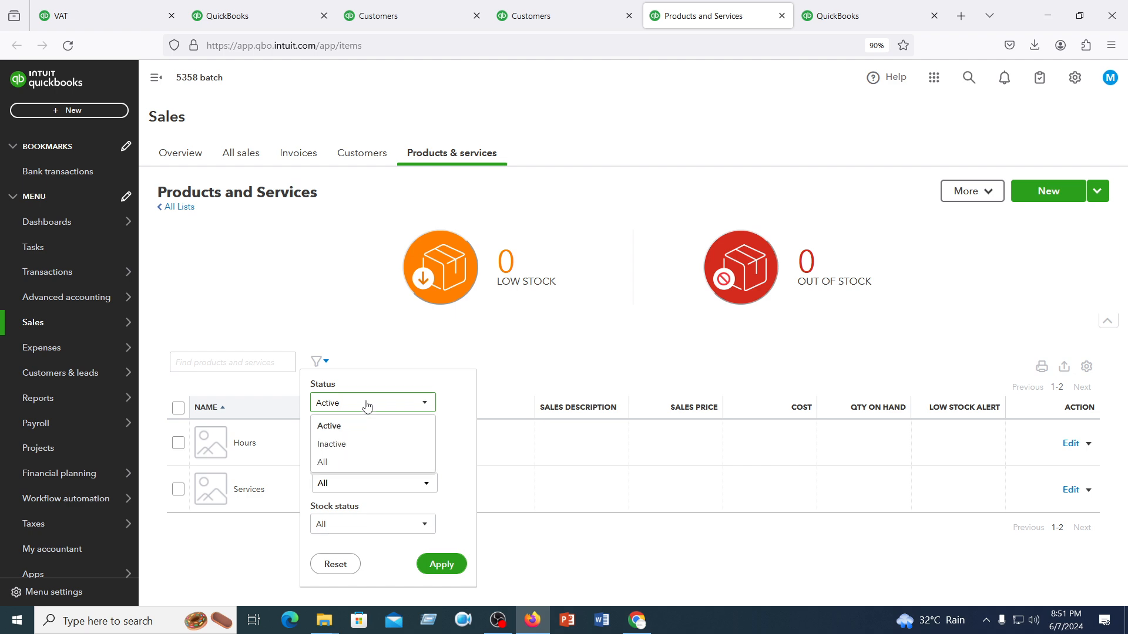
pyautogui.click(331, 444)
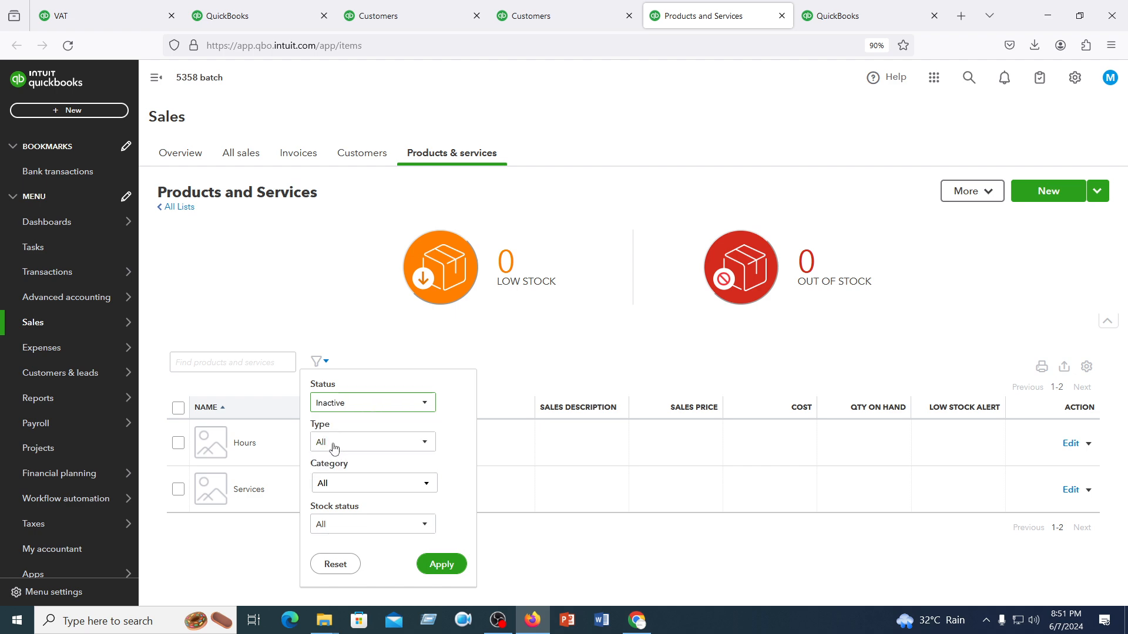
pyautogui.click(348, 405)
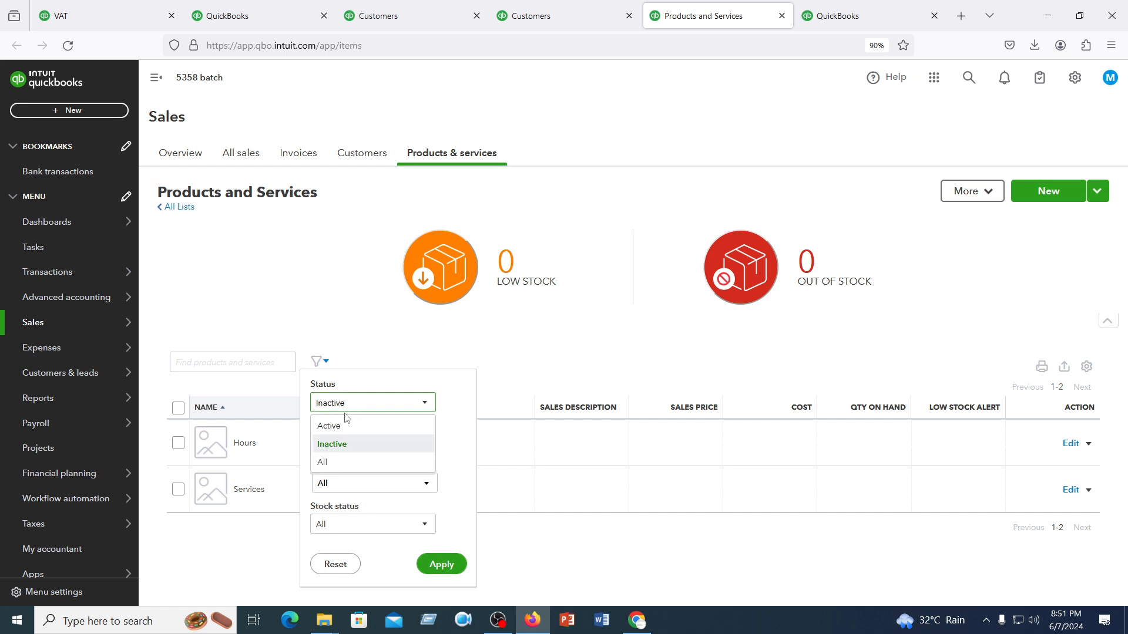
pyautogui.click(329, 426)
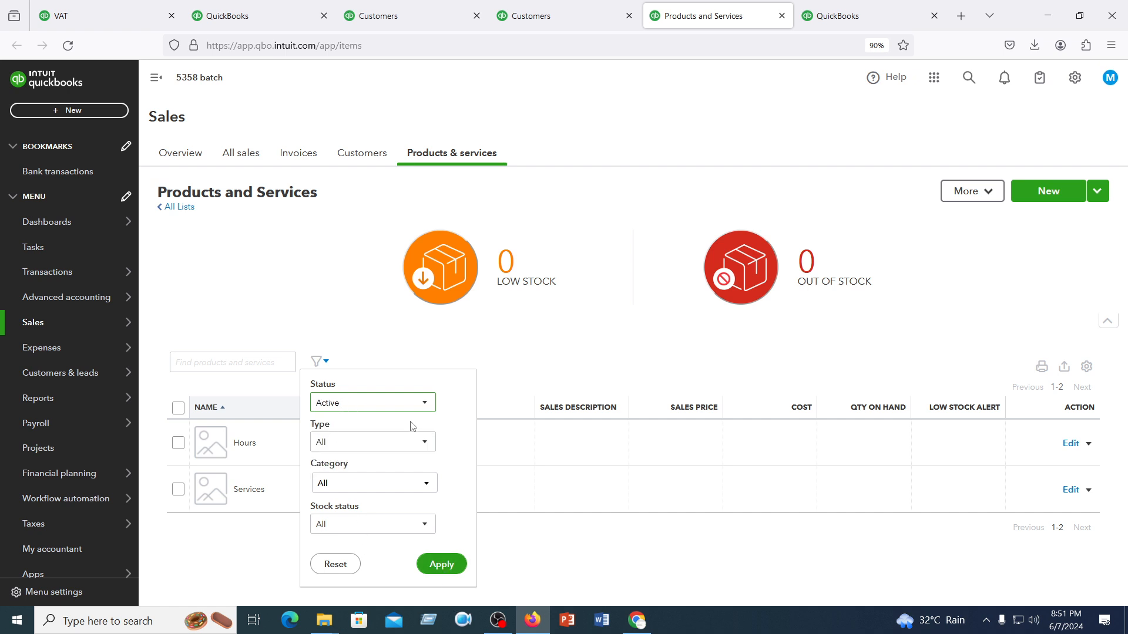
pyautogui.click(378, 402)
pyautogui.click(347, 442)
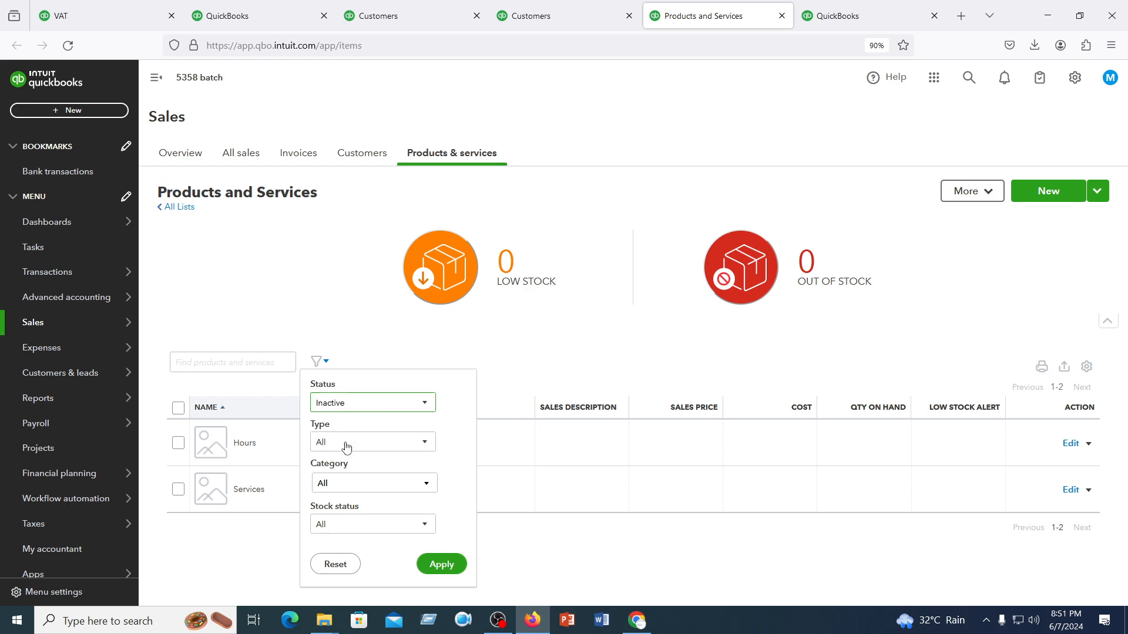
# Show only inactive products and make Napa active again.
pyautogui.click(432, 562)
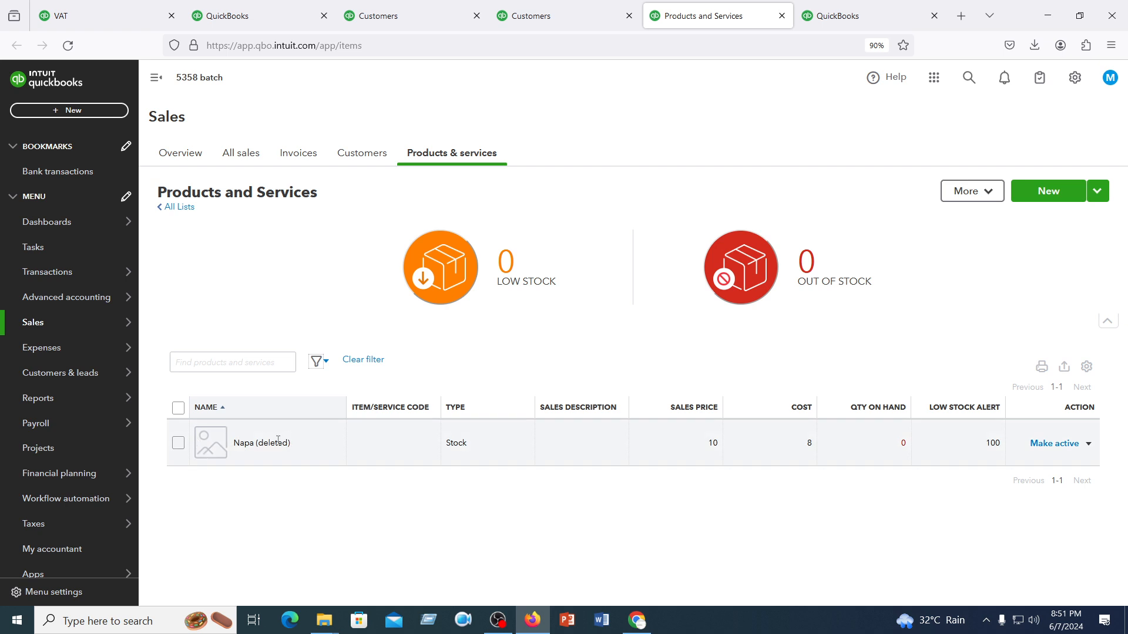
pyautogui.click(178, 443)
pyautogui.click(1049, 445)
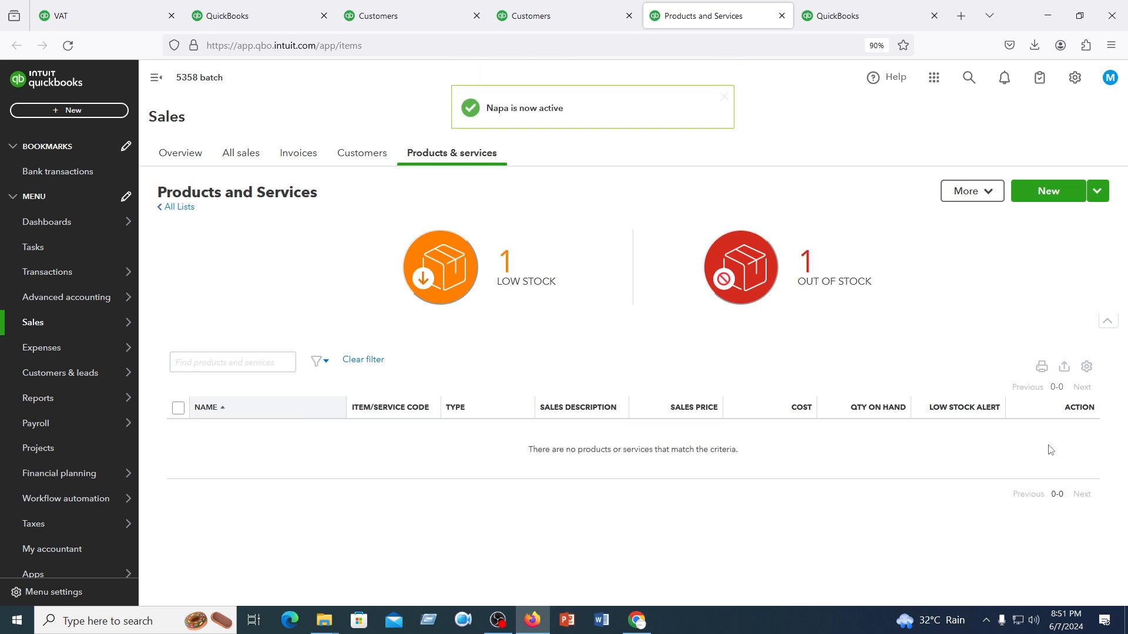
# Filter the products list to Active items, showing Hours, Napa and Services.
pyautogui.click(329, 363)
pyautogui.click(329, 403)
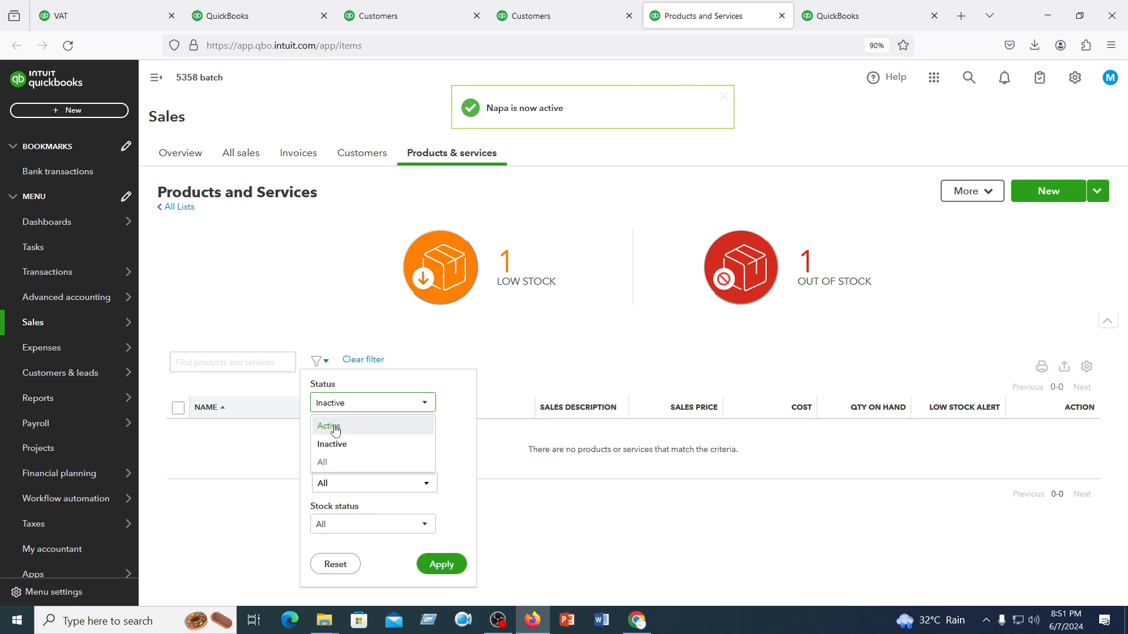
pyautogui.click(324, 424)
pyautogui.click(447, 566)
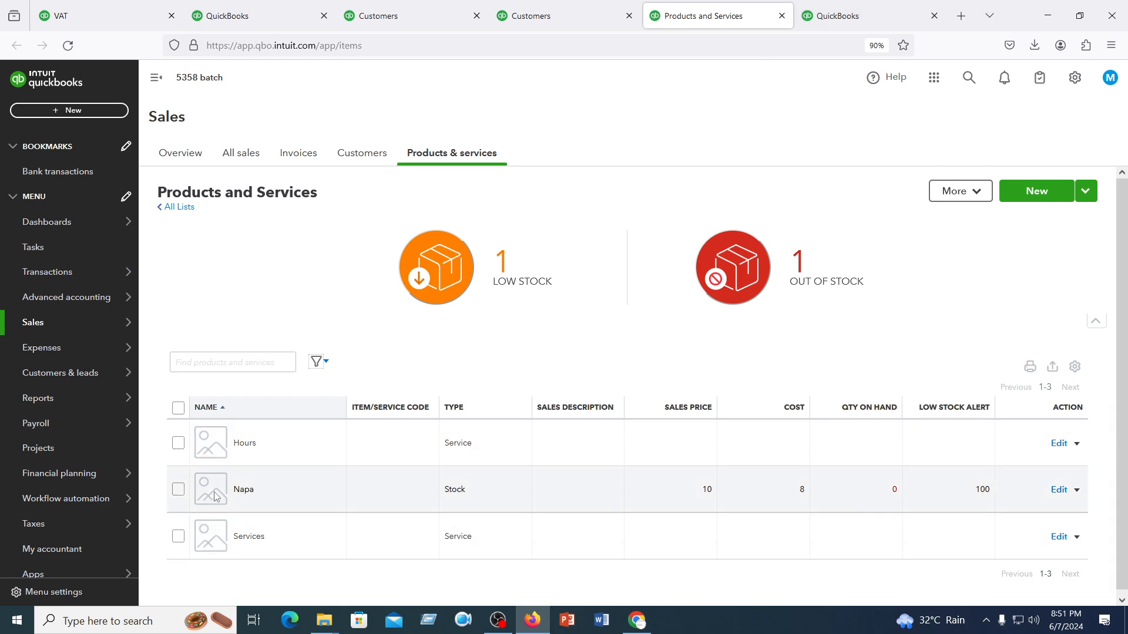
# Check Napa's row and actions menu, then close the filter without applying Inactive.
pyautogui.click(179, 491)
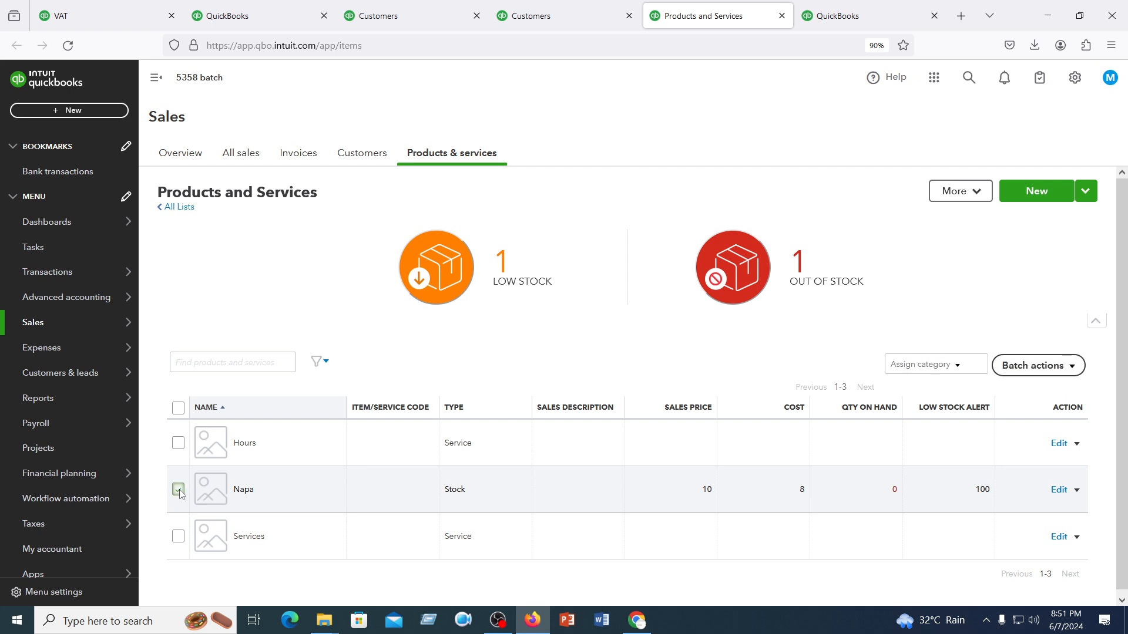
pyautogui.click(1078, 493)
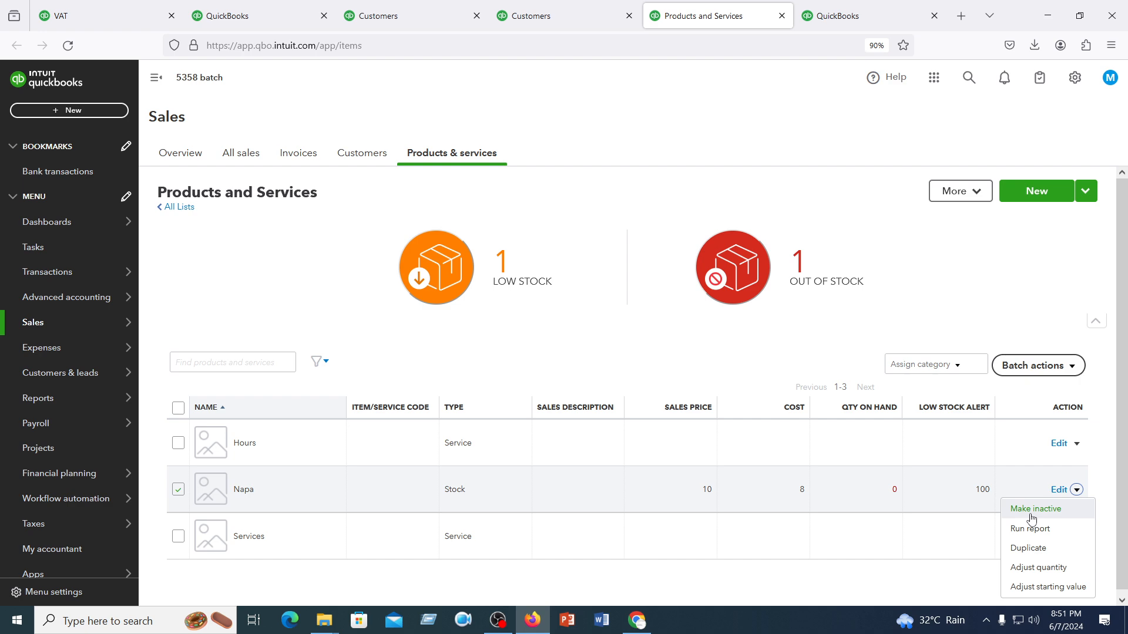
pyautogui.click(620, 346)
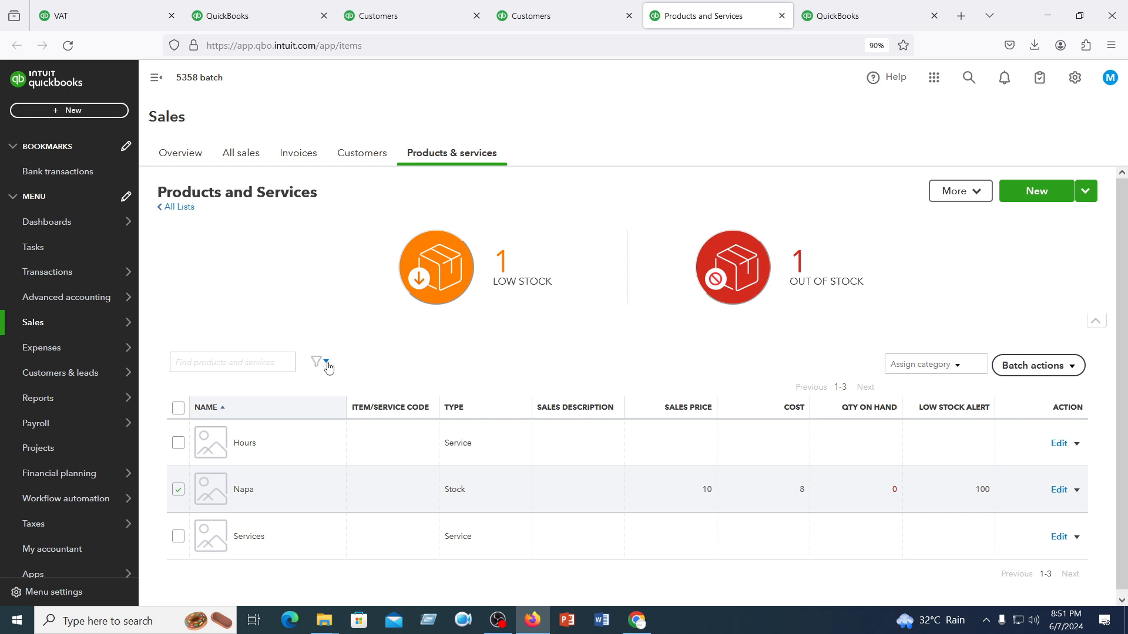
pyautogui.click(326, 365)
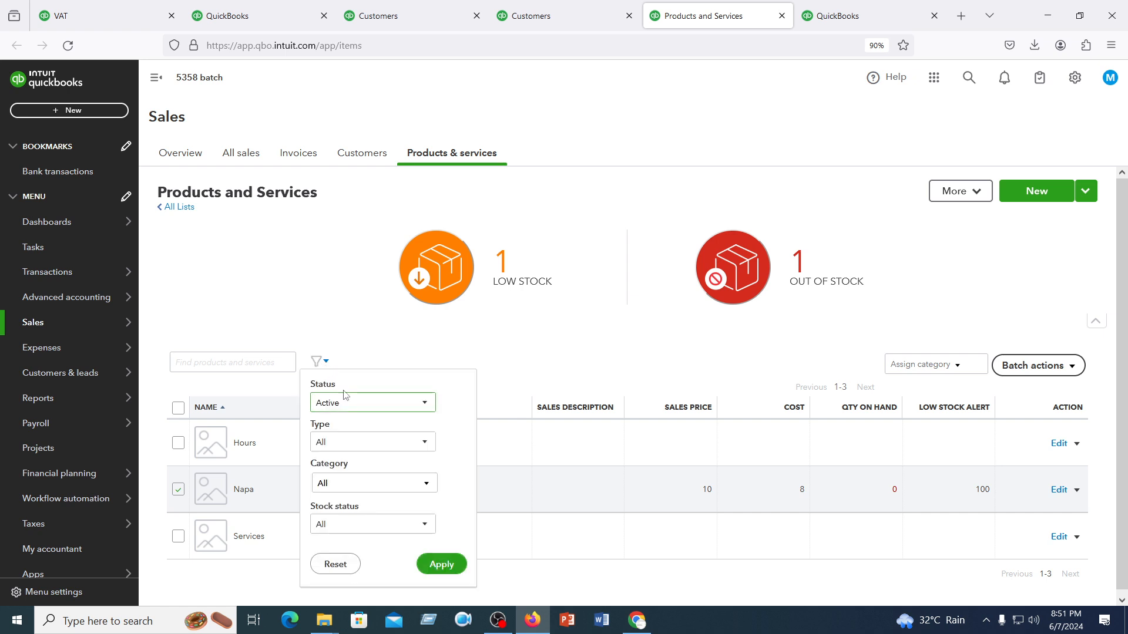
pyautogui.click(341, 405)
pyautogui.click(334, 445)
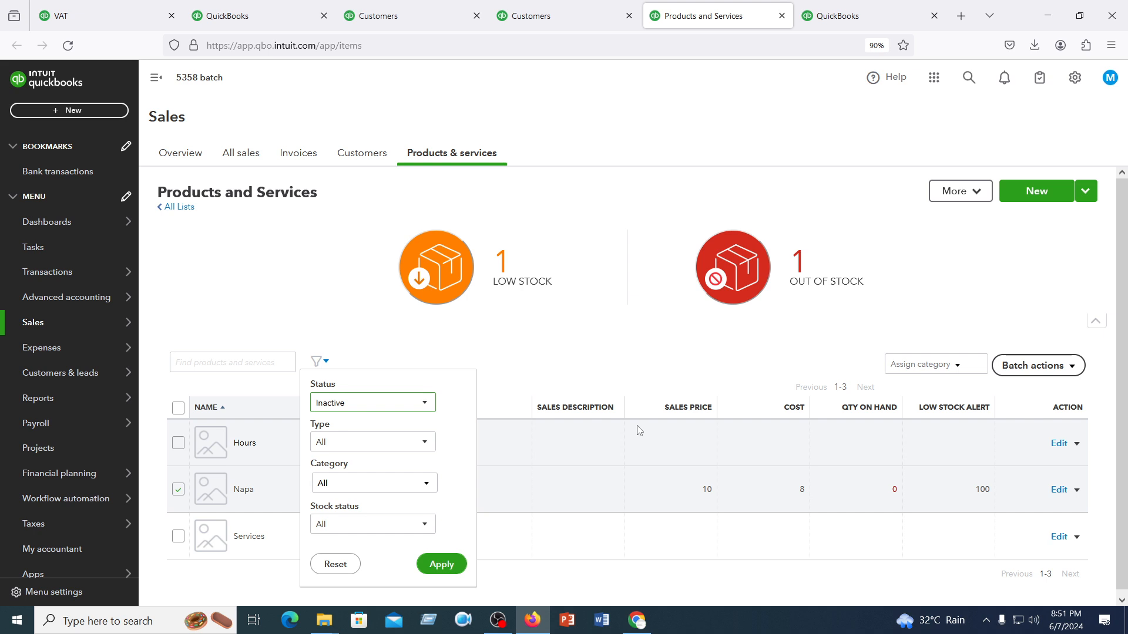
pyautogui.click(997, 242)
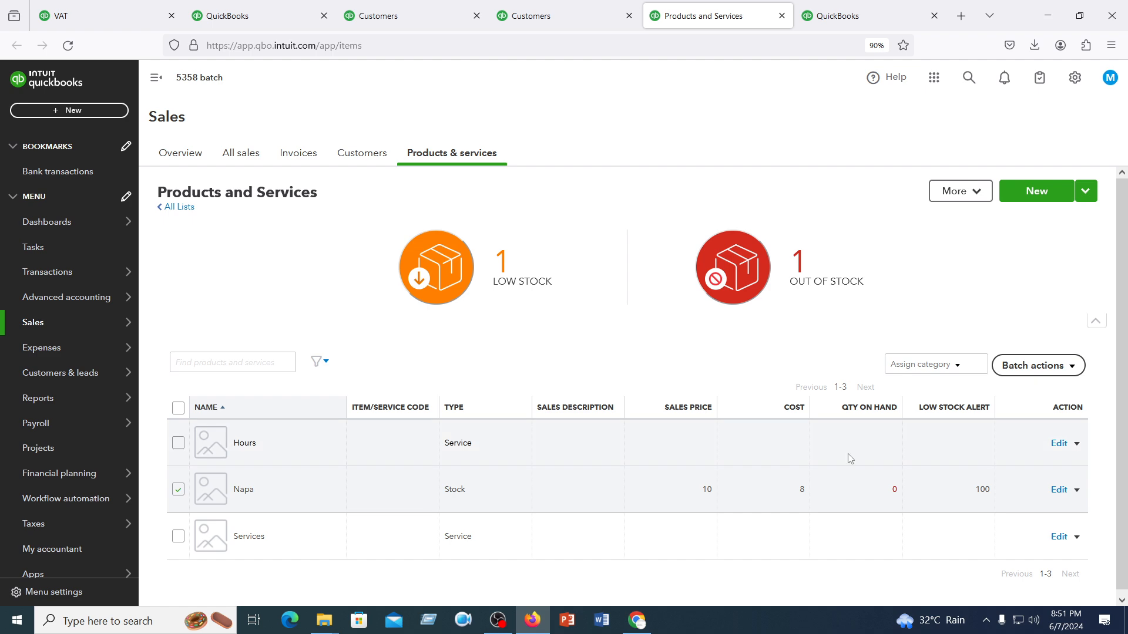